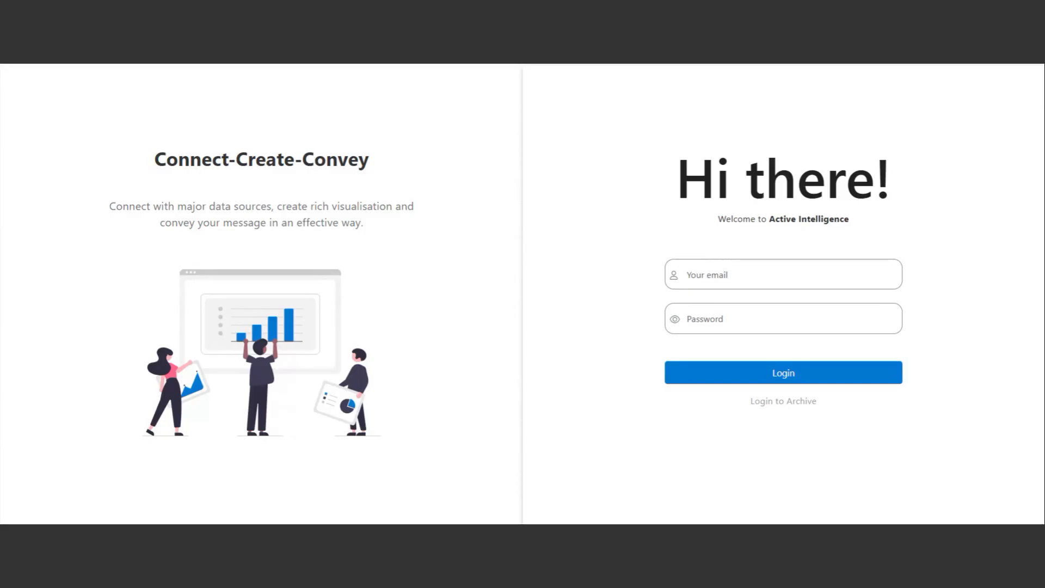
Enter the login username in the email field and the account password on the Active Intelligence login form.
click(783, 274)
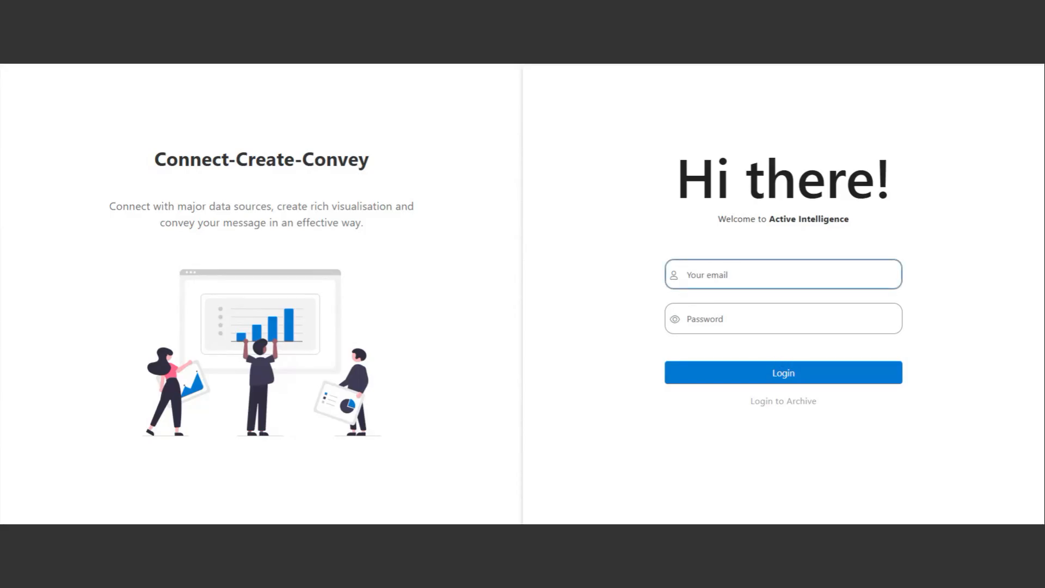
text(Mayur)
click(688, 318)
text(••••••••)
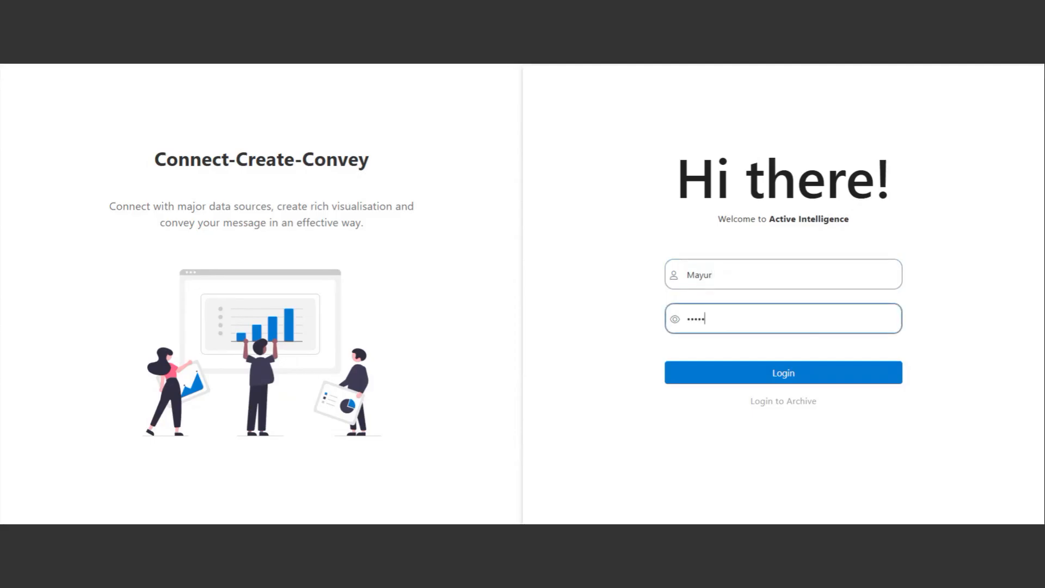
Sign in, then look over the home page's data source, dataset and dashboard setup steps.
key(Return)
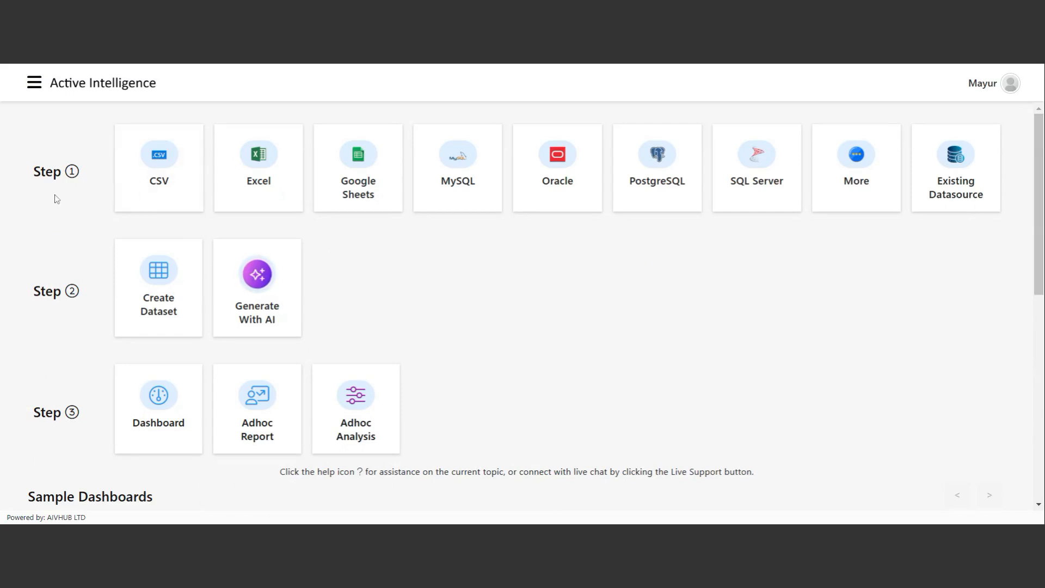
scroll(63, 402, down, 1)
scroll(64, 403, up, 1)
scroll(596, 320, down, 3)
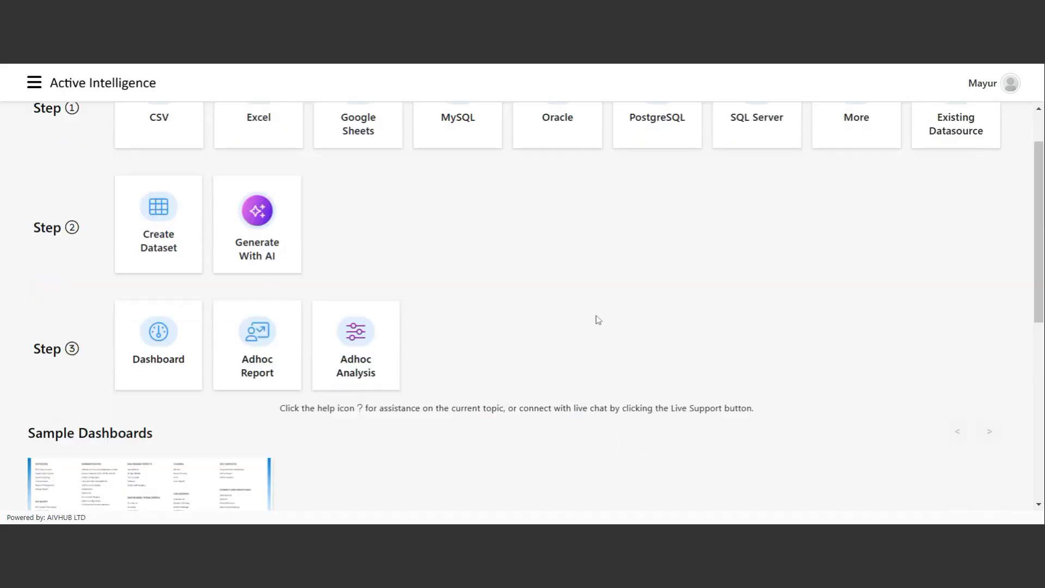
scroll(596, 320, up, 3)
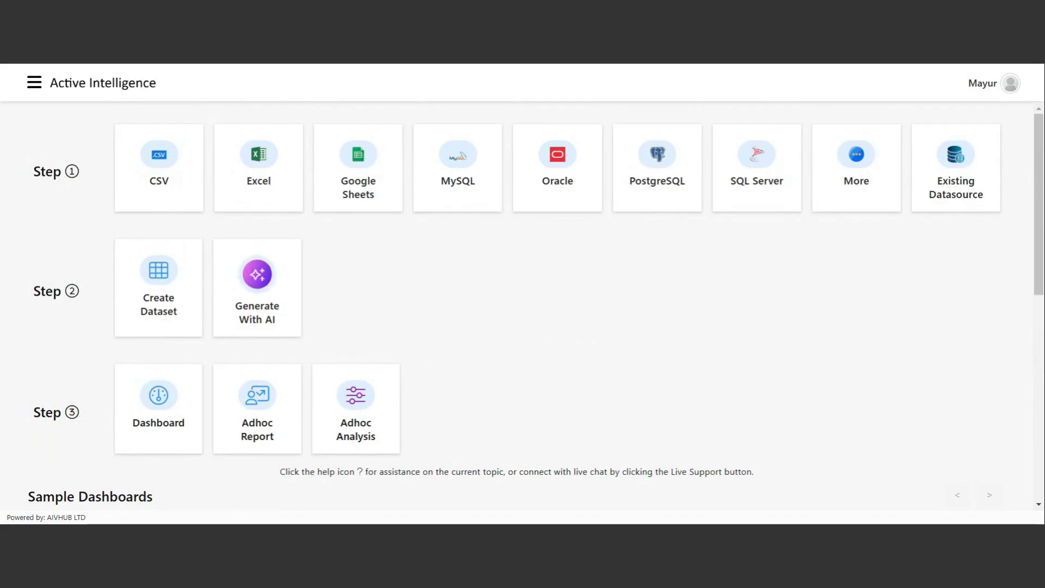
scroll(609, 292, down, 1)
scroll(609, 292, up, 1)
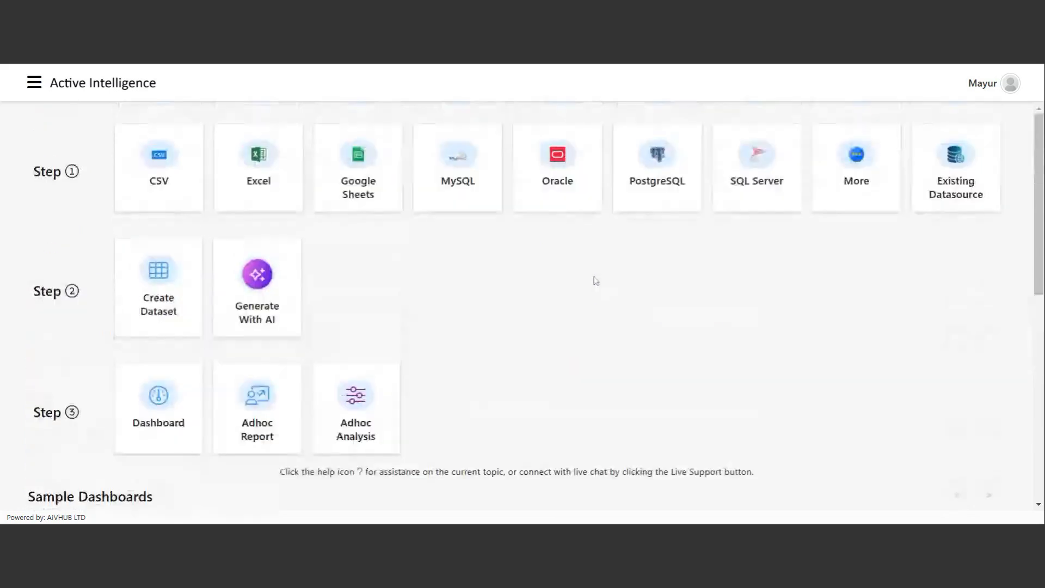
click(34, 84)
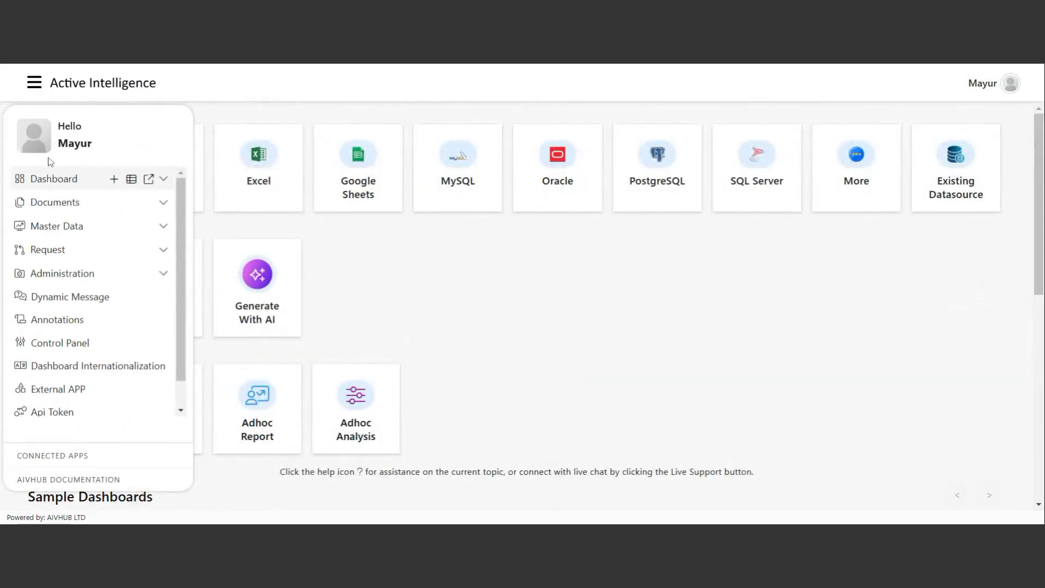
Expand and collapse the Master Data section in the side navigation.
scroll(81, 420, down, 1)
scroll(81, 420, up, 1)
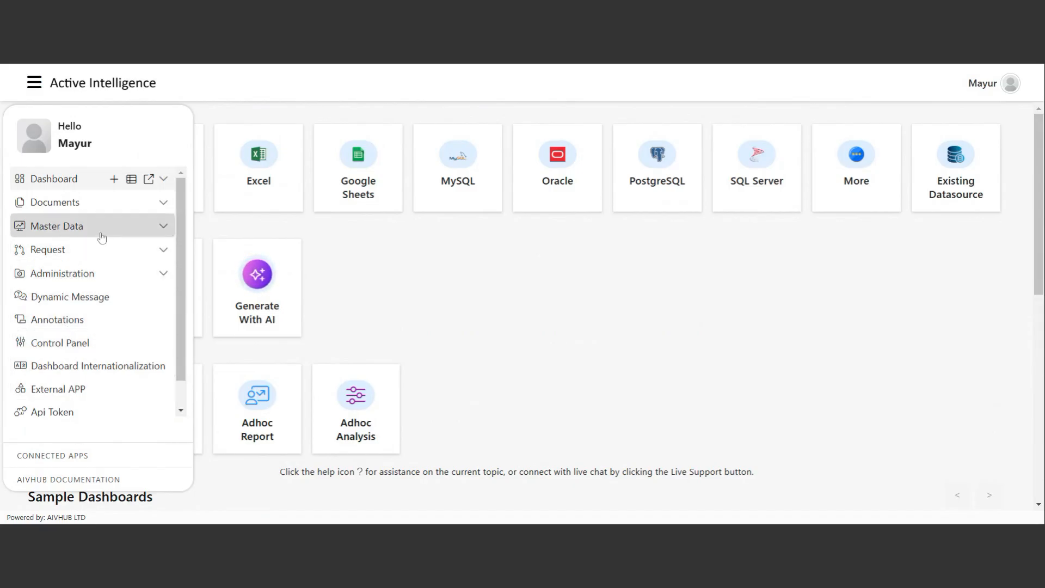
click(83, 233)
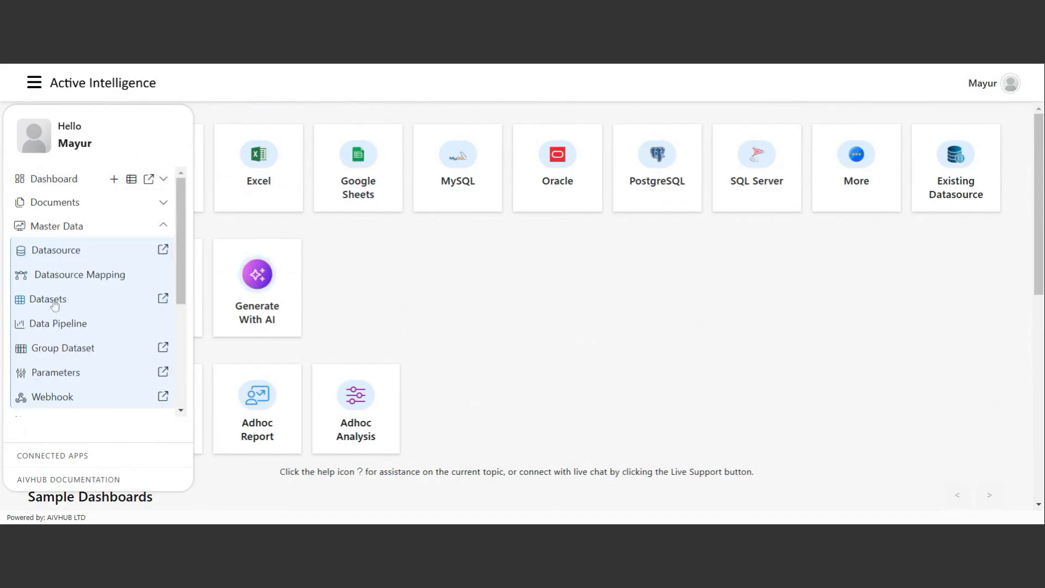
click(74, 228)
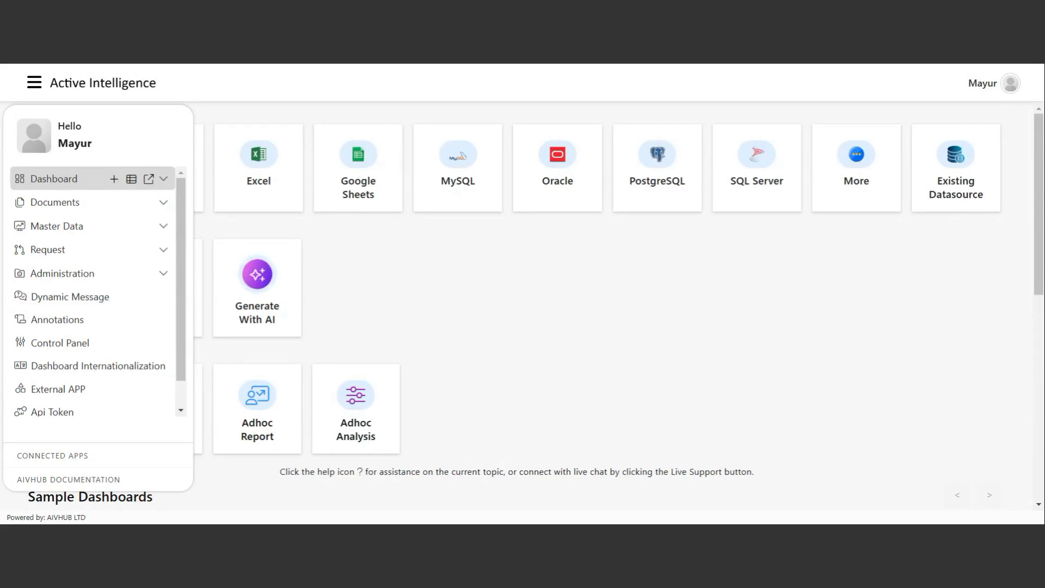
click(35, 82)
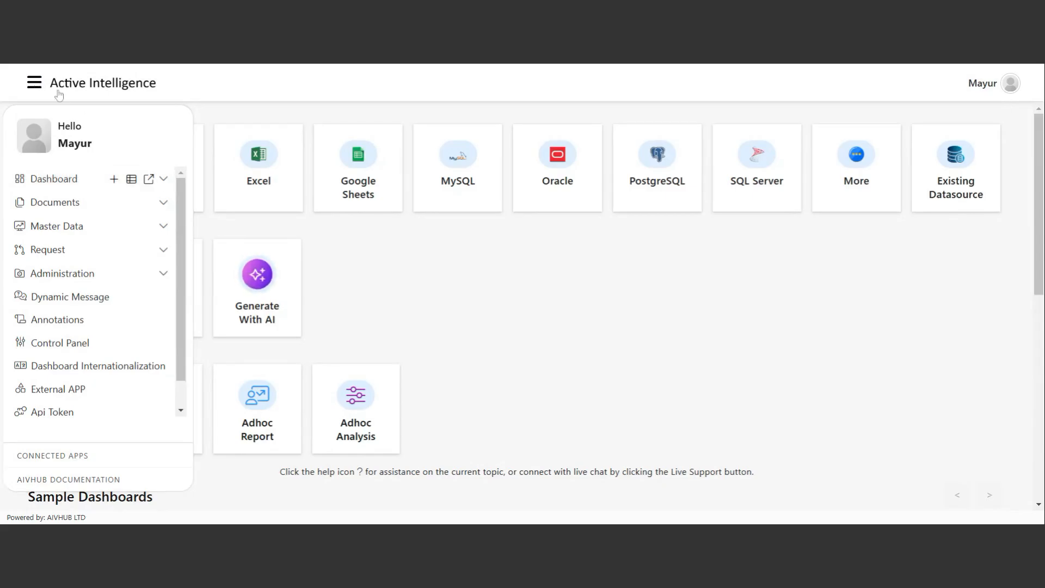
Open Administration > Users to show the user accounts and their module permissions.
click(36, 83)
scroll(86, 294, down, 1)
click(86, 245)
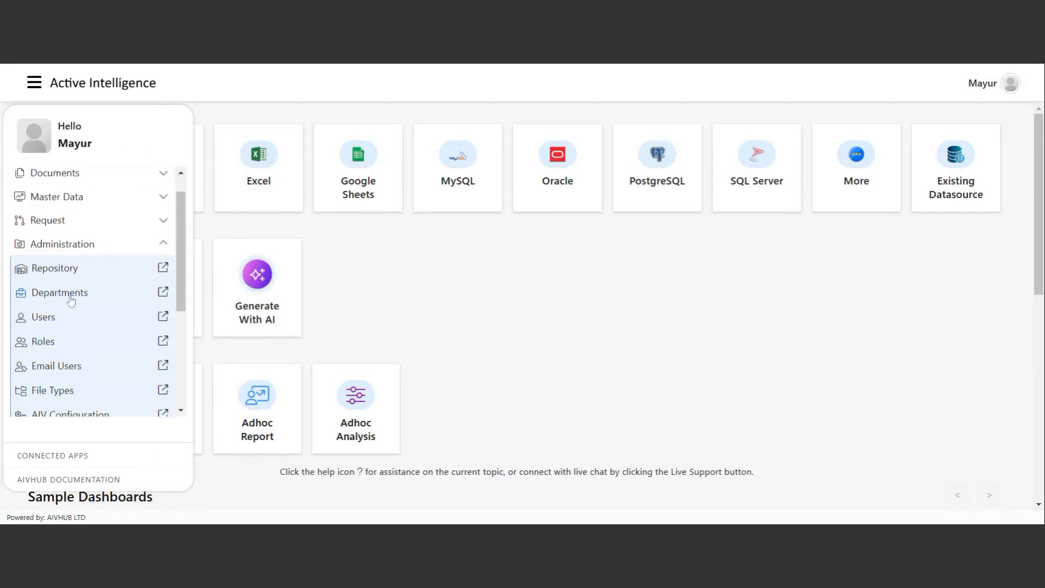
scroll(72, 305, down, 1)
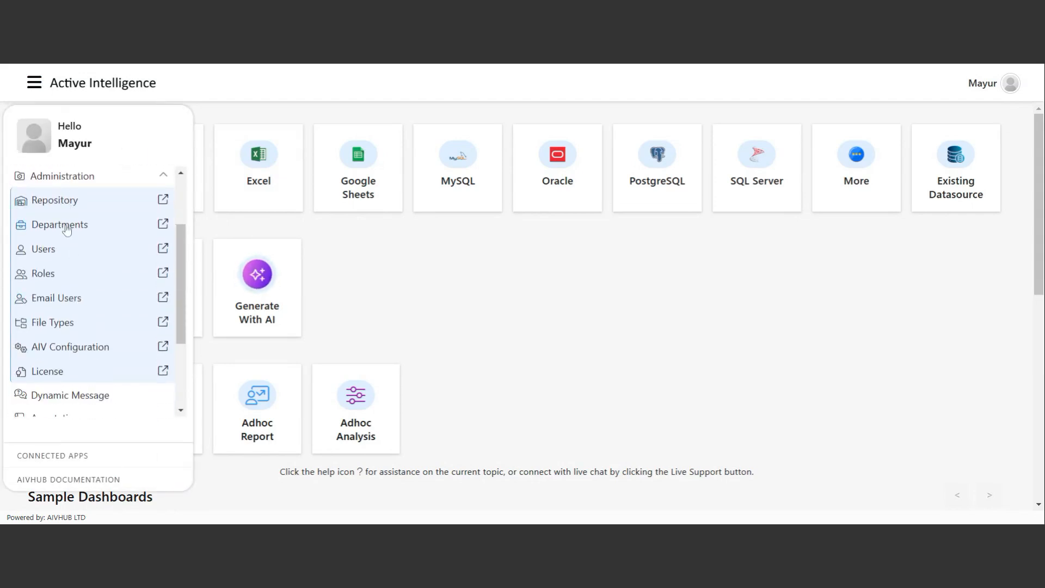
click(52, 252)
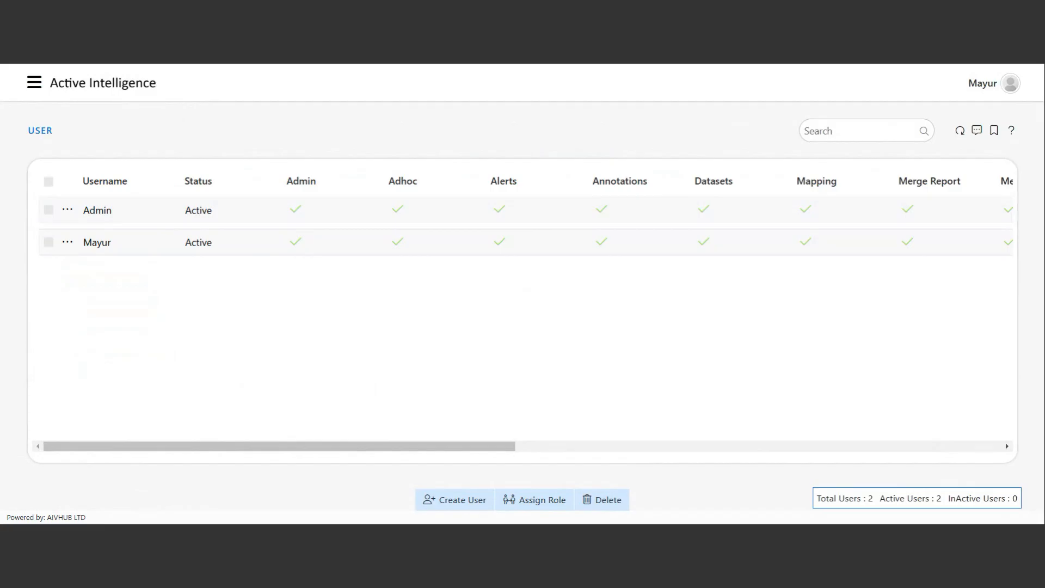
Open the Roles page and view the Sales role's action options.
click(35, 84)
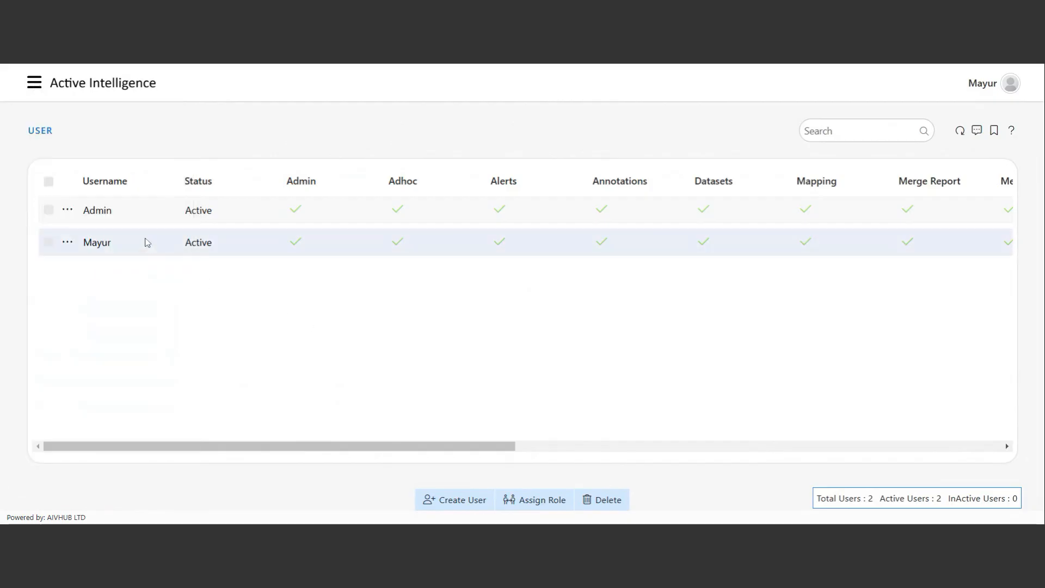
click(34, 82)
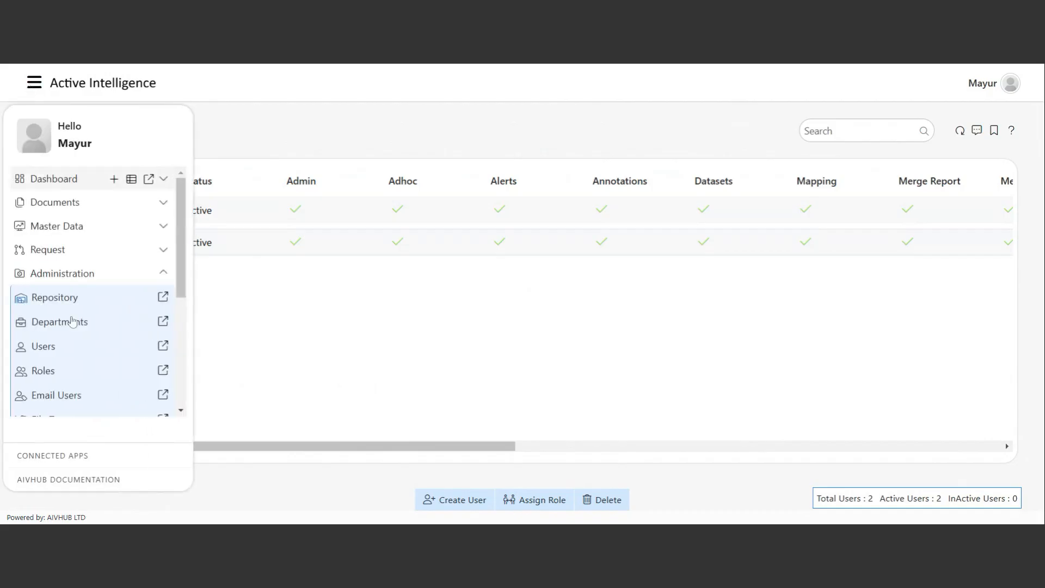
click(44, 374)
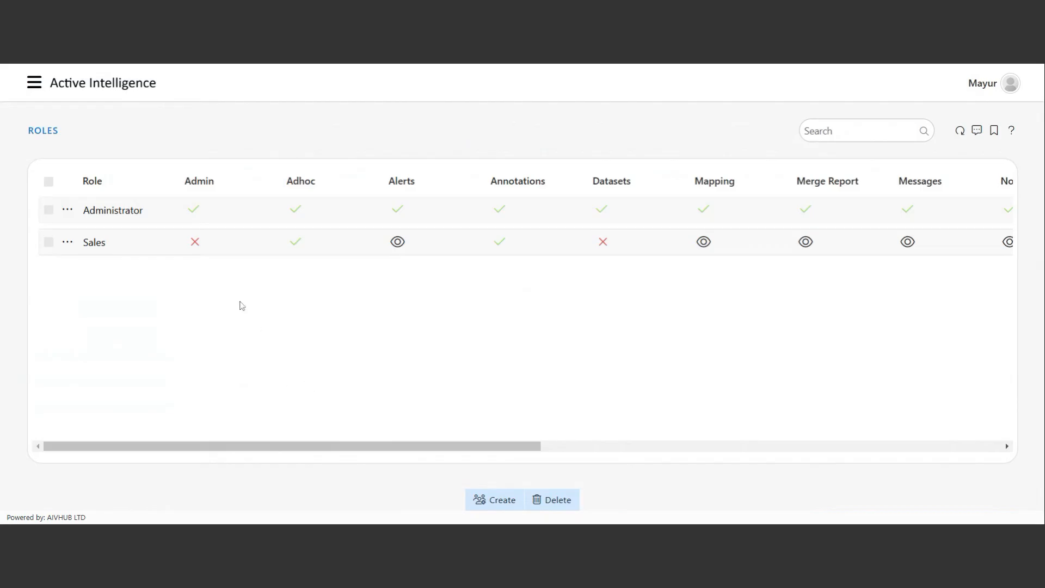
right_click(107, 237)
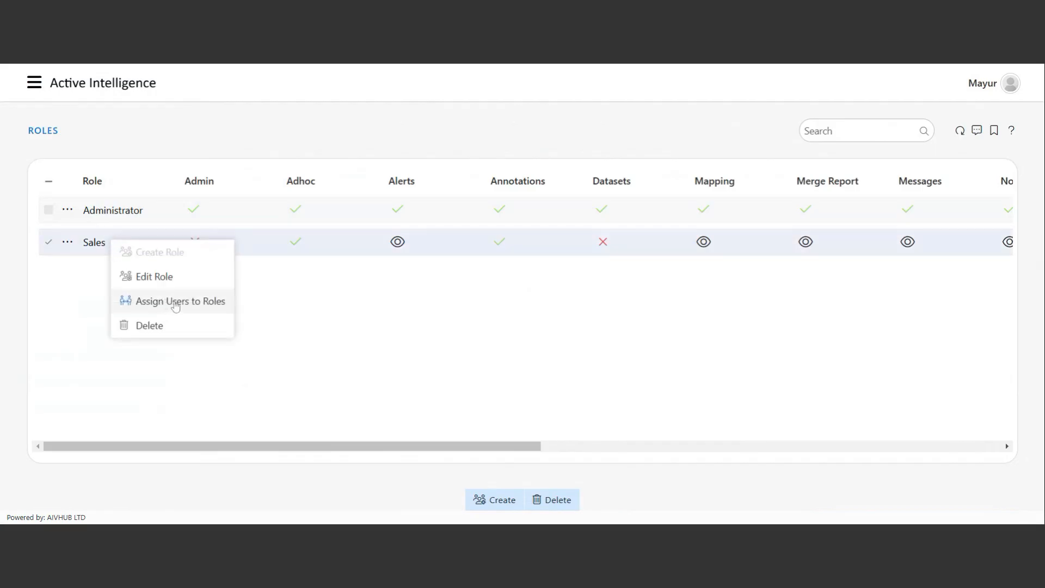
click(316, 306)
click(48, 242)
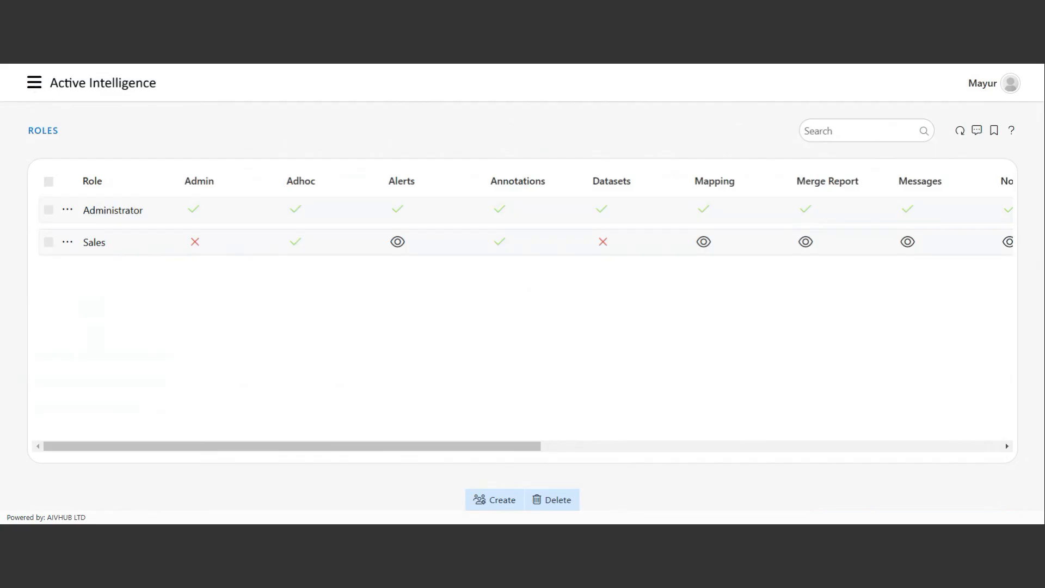
Open the AIV Configuration page with its General Configurations settings.
click(34, 82)
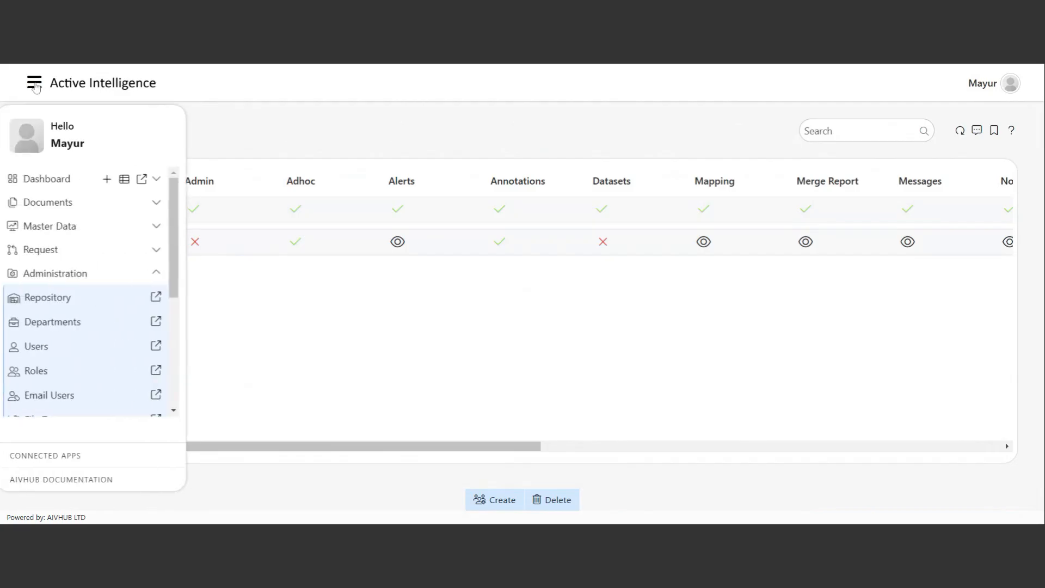
scroll(88, 305, down, 3)
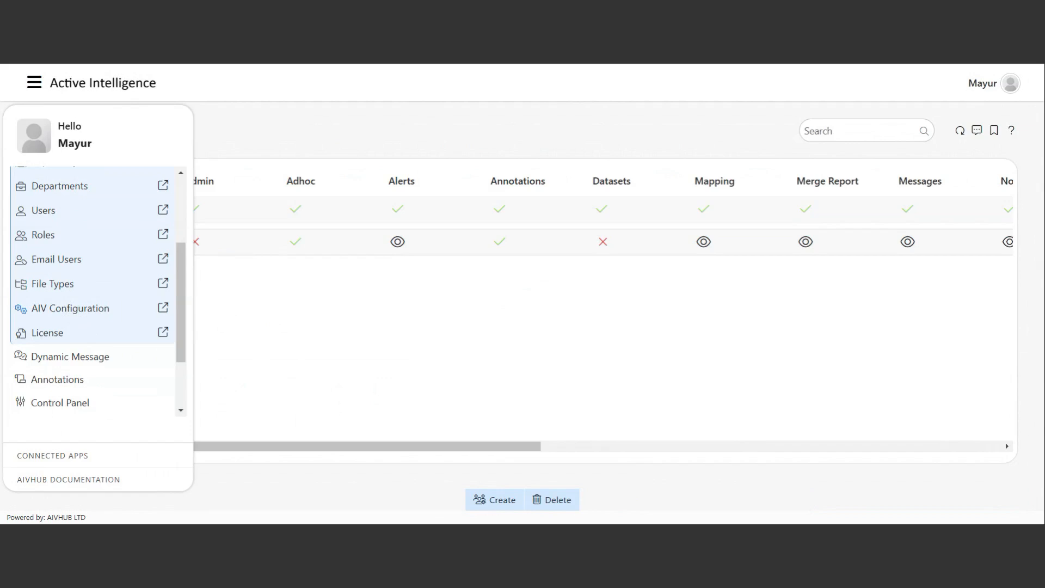
click(65, 308)
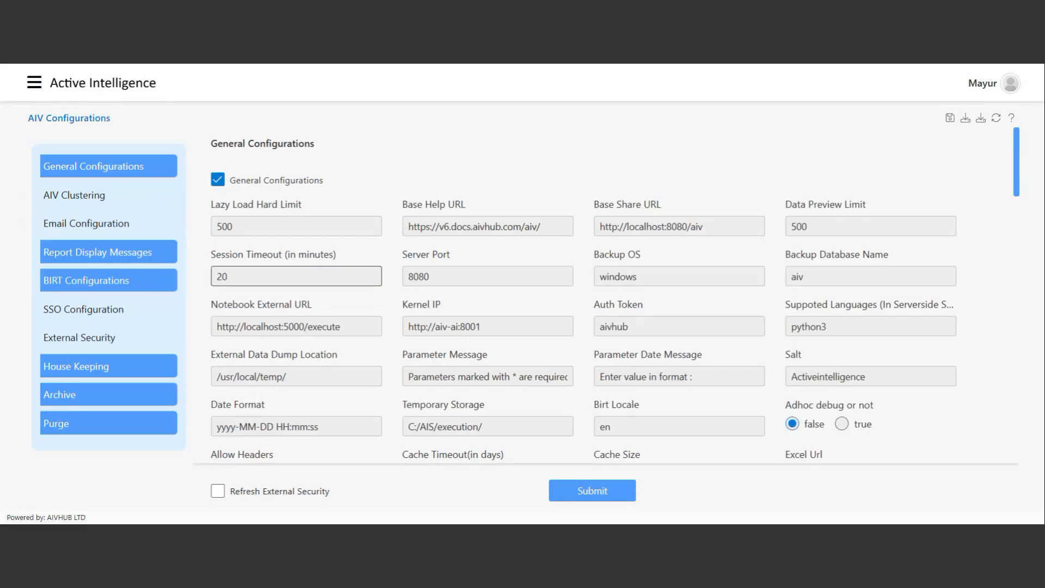
Collapse Administration, expand the Request section, and open the empty Requests page.
scroll(296, 281, down, 2)
scroll(296, 281, up, 3)
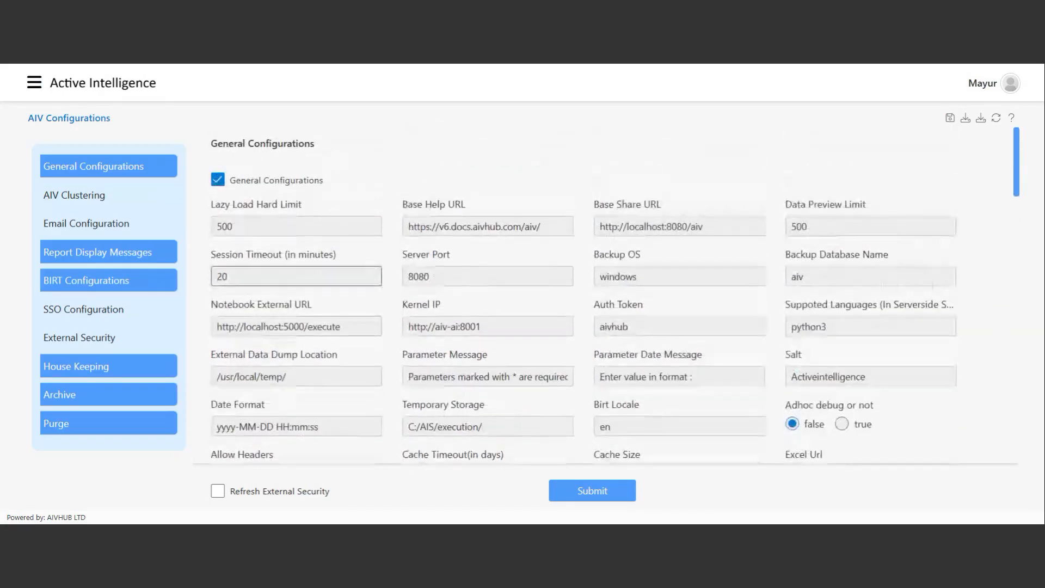
scroll(366, 295, down, 9)
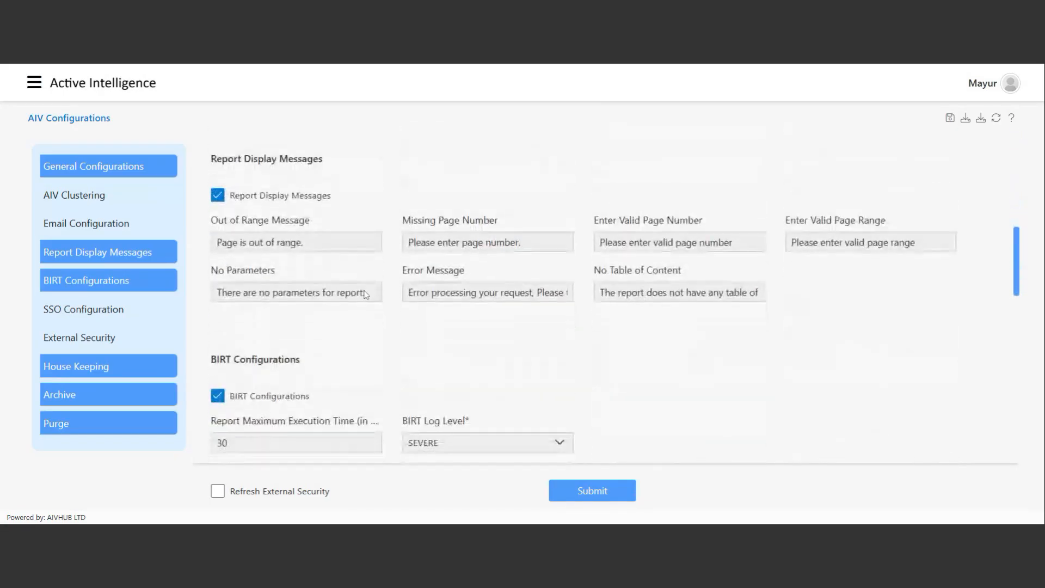
scroll(366, 295, down, 8)
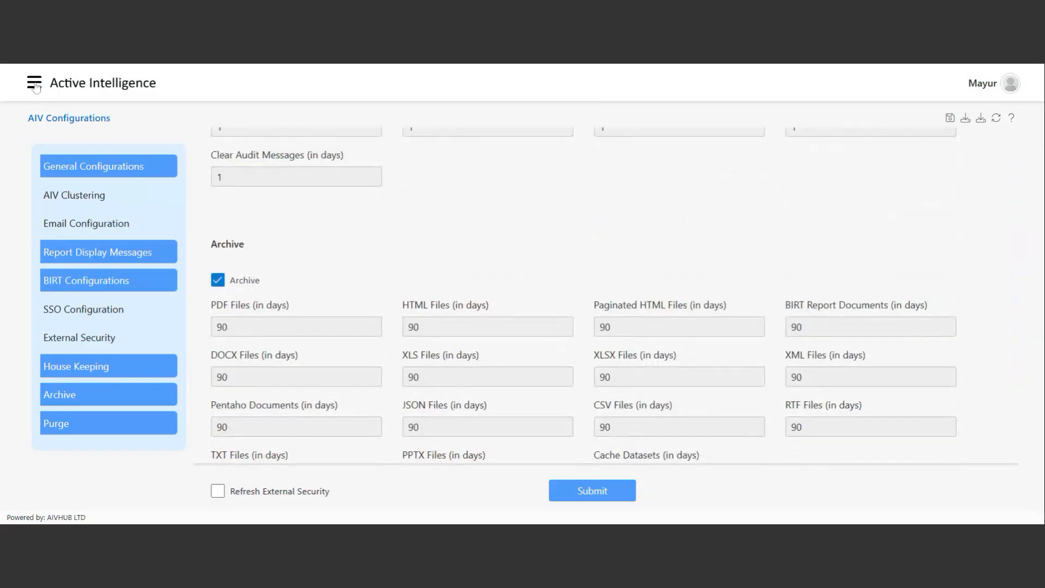
click(34, 85)
click(90, 278)
click(91, 279)
scroll(71, 343, down, 1)
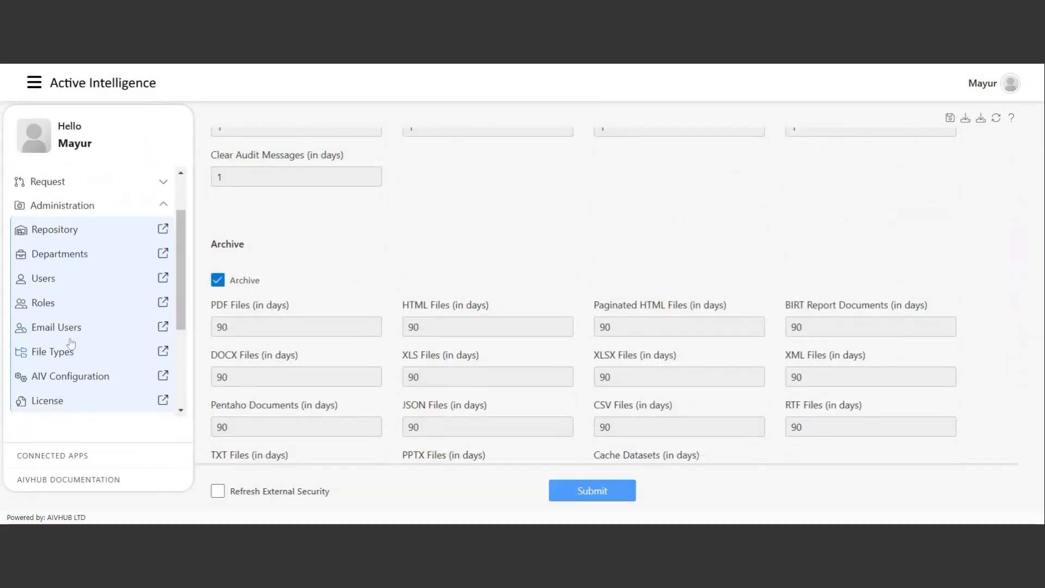
scroll(71, 337, up, 1)
click(74, 272)
click(73, 252)
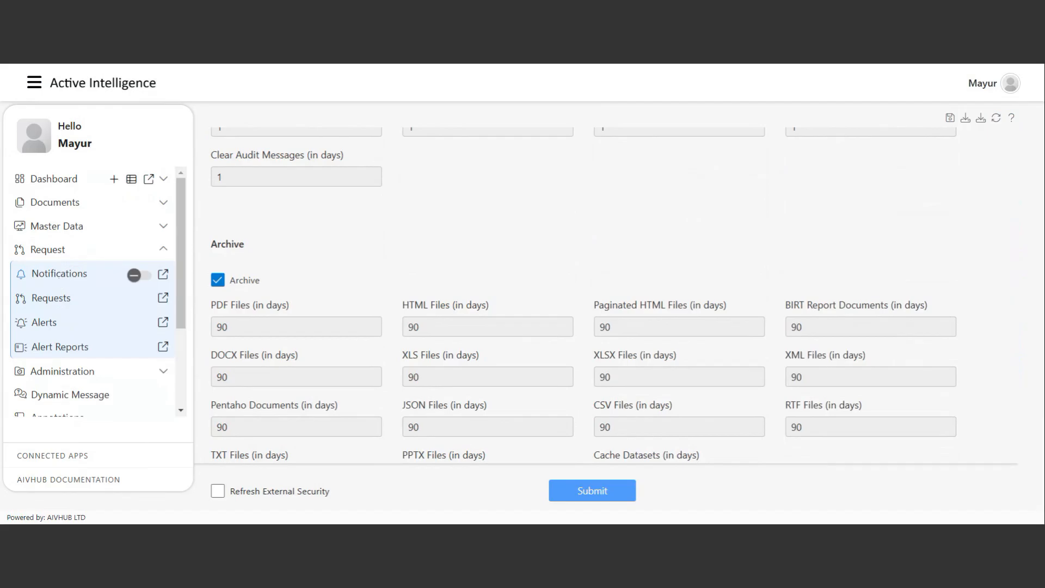
click(52, 299)
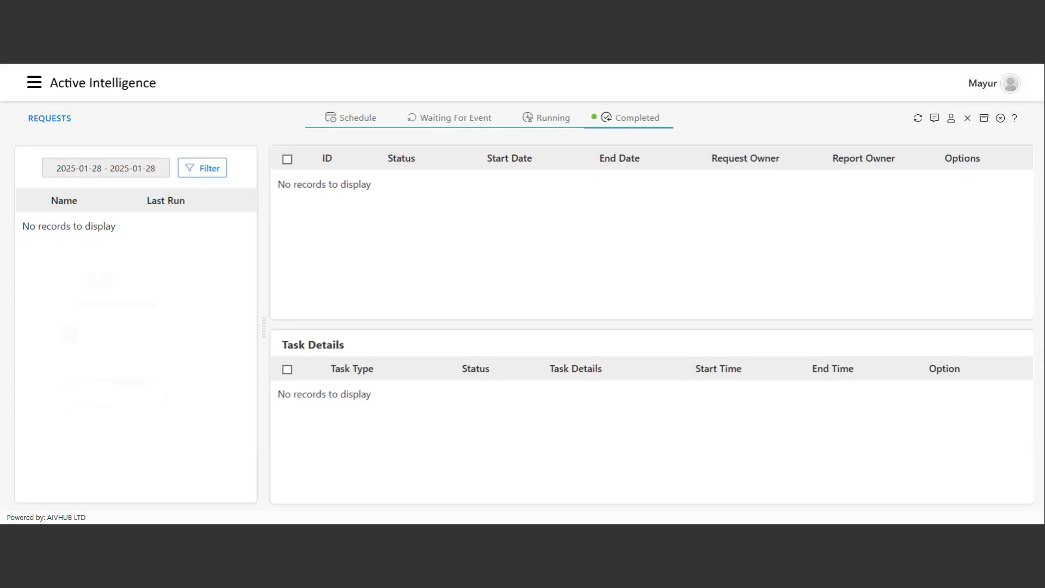
Open Request > Notifications and show the empty Messages list.
click(33, 82)
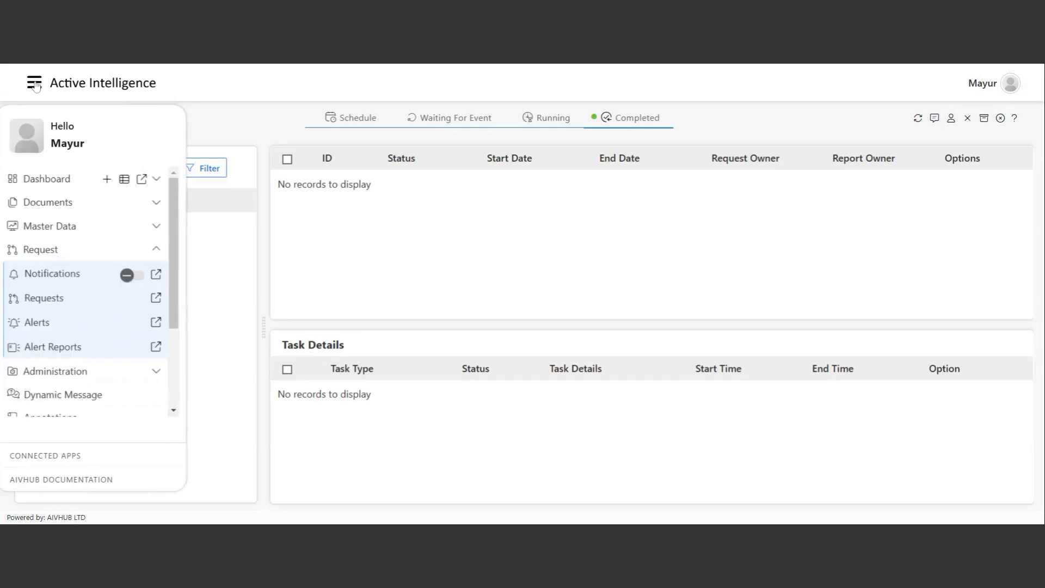
click(59, 274)
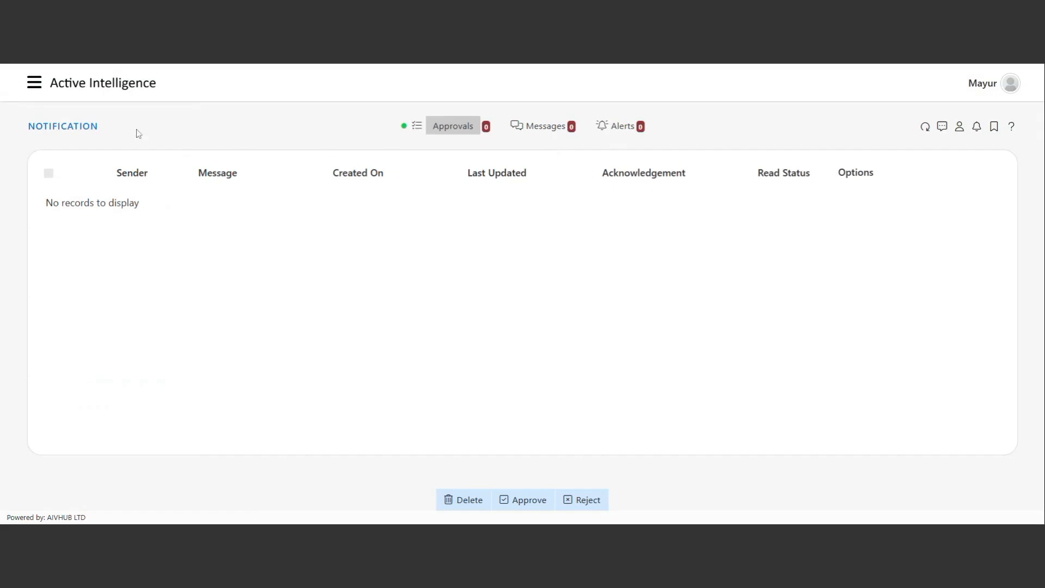
click(544, 131)
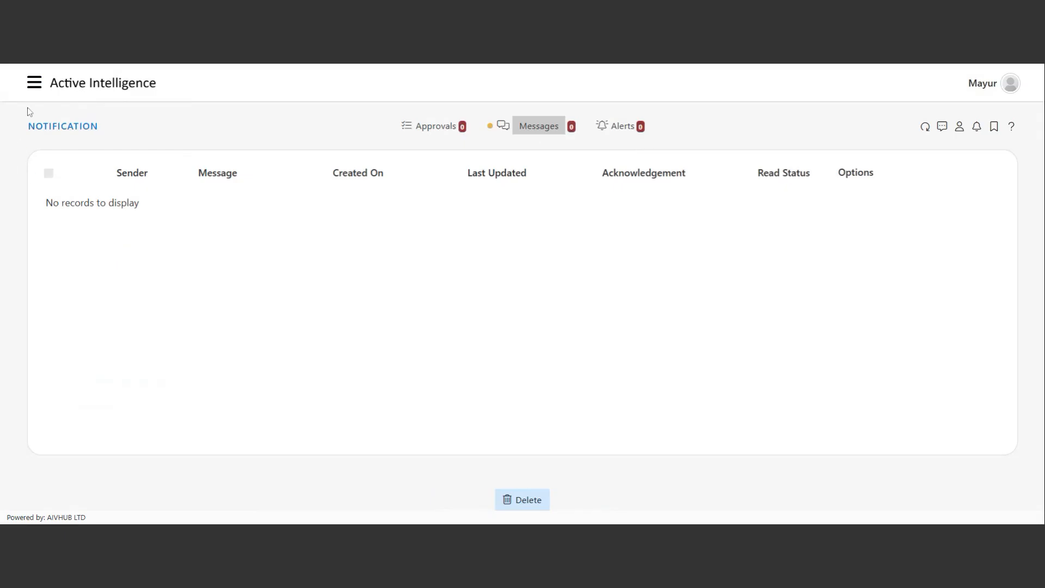
Collapse the Request section and expand Master Data in the navigation.
click(34, 85)
scroll(86, 361, down, 2)
scroll(86, 355, up, 2)
click(94, 250)
click(87, 224)
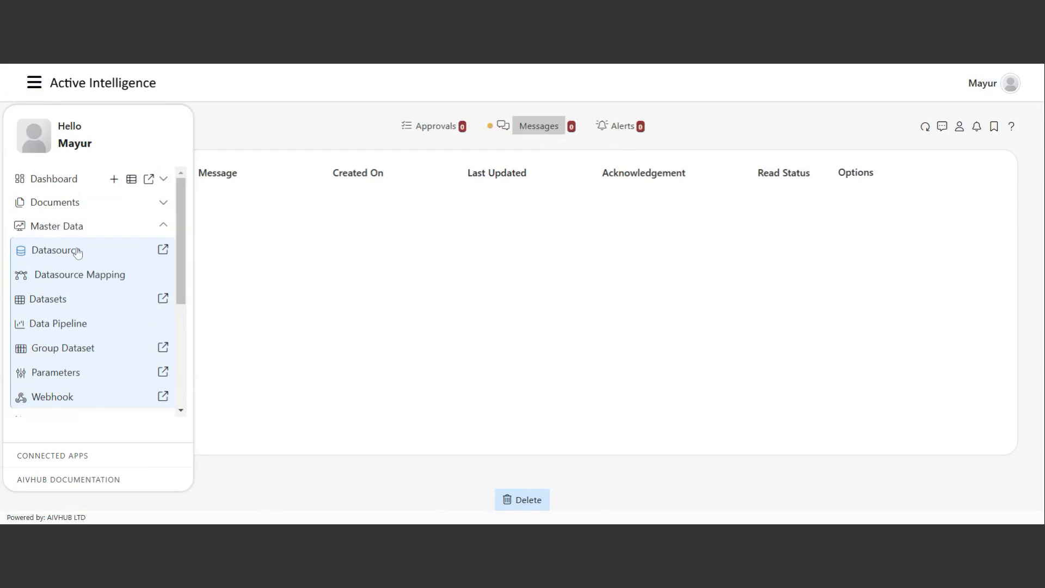
scroll(78, 252, down, 1)
scroll(78, 252, up, 1)
Open Master Data > Datasource and browse the connectors offered for a new datasource.
click(57, 252)
click(415, 498)
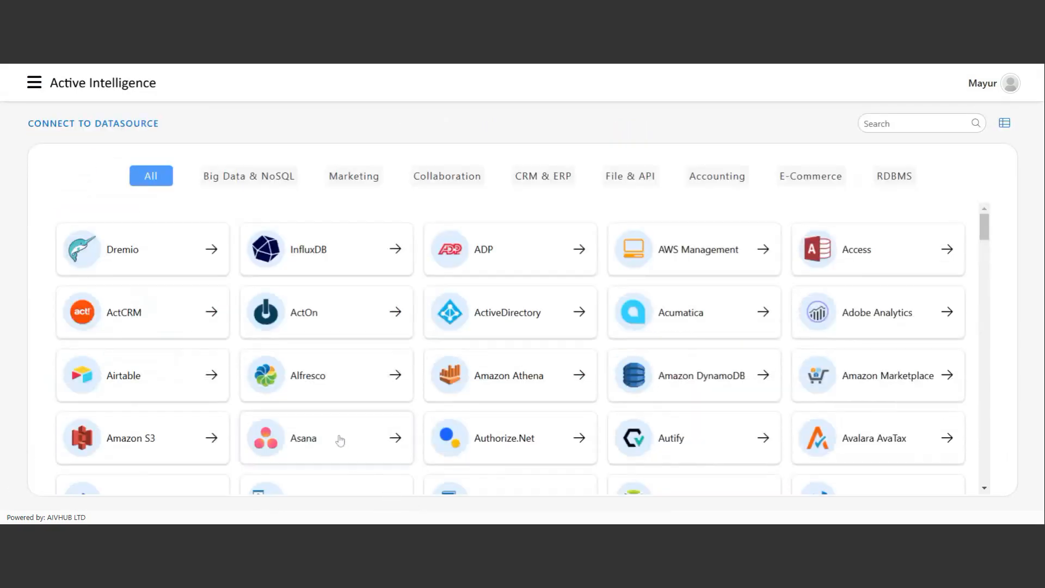
scroll(399, 368, down, 3)
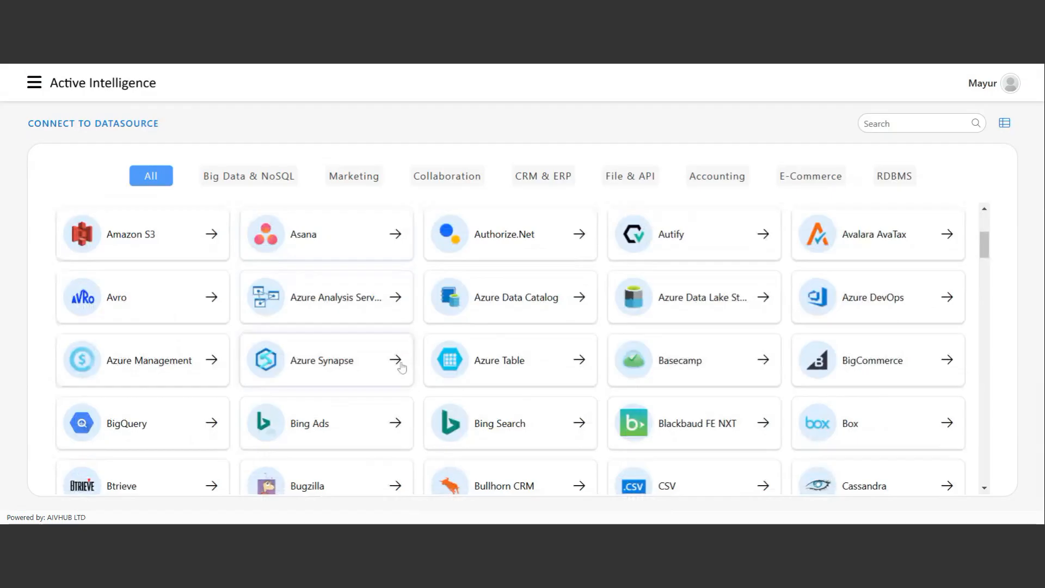
scroll(402, 369, down, 1)
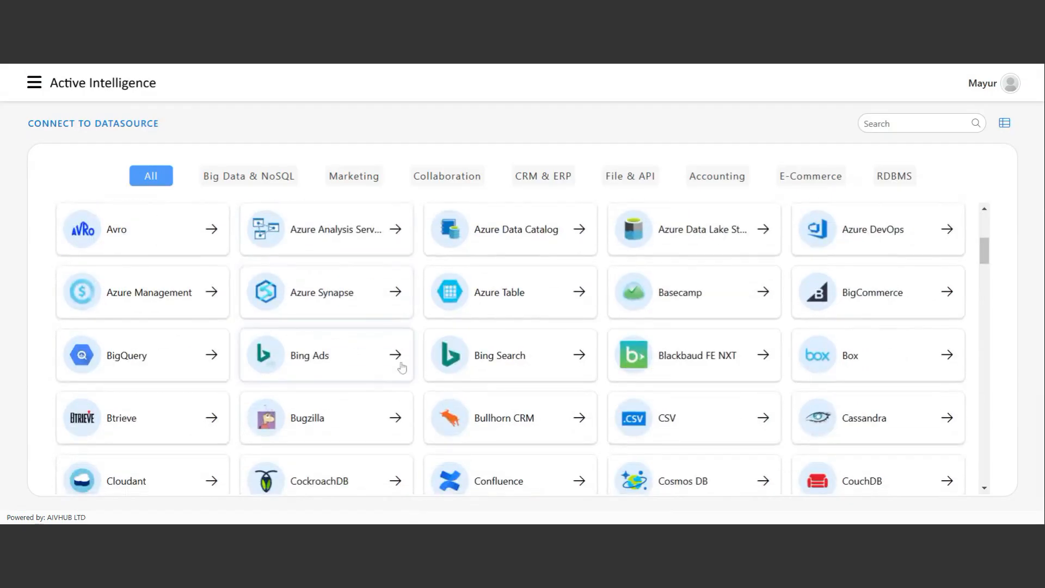
scroll(389, 330, down, 6)
scroll(396, 348, down, 10)
scroll(393, 370, down, 10)
Open the empty Datasets page, then expand the Documents section in the sidebar.
click(35, 83)
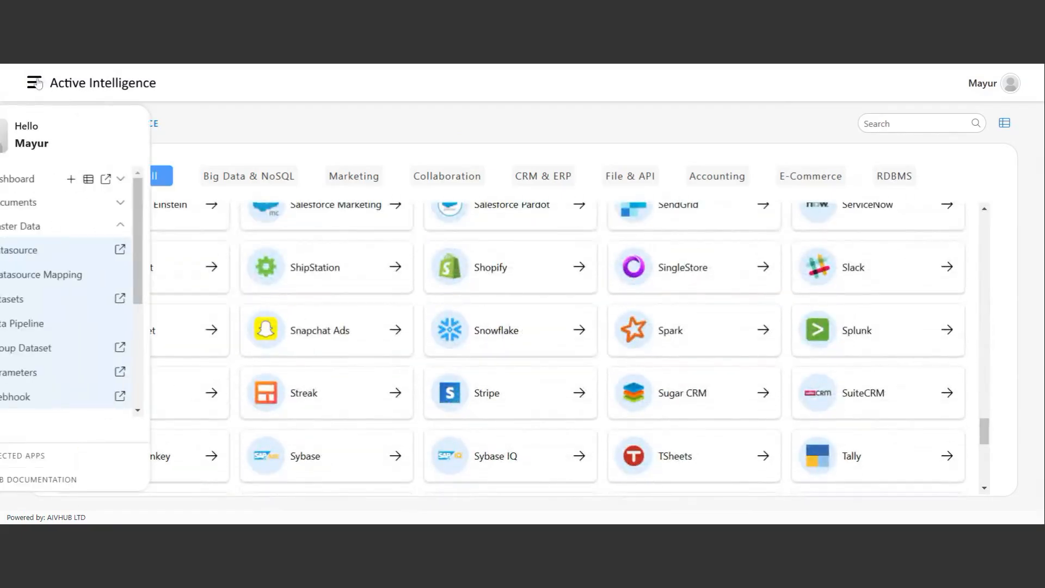
click(57, 300)
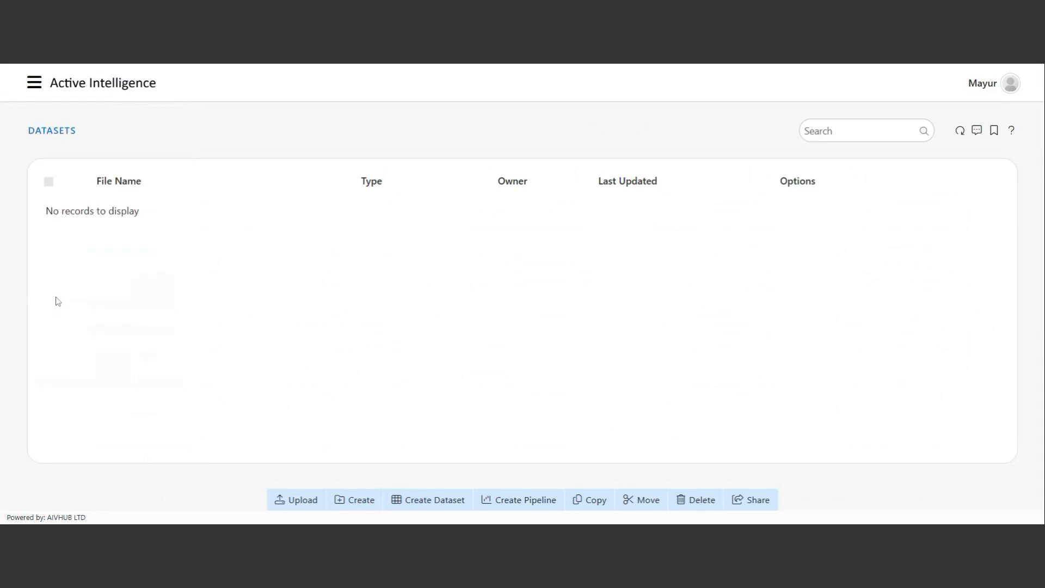
click(37, 82)
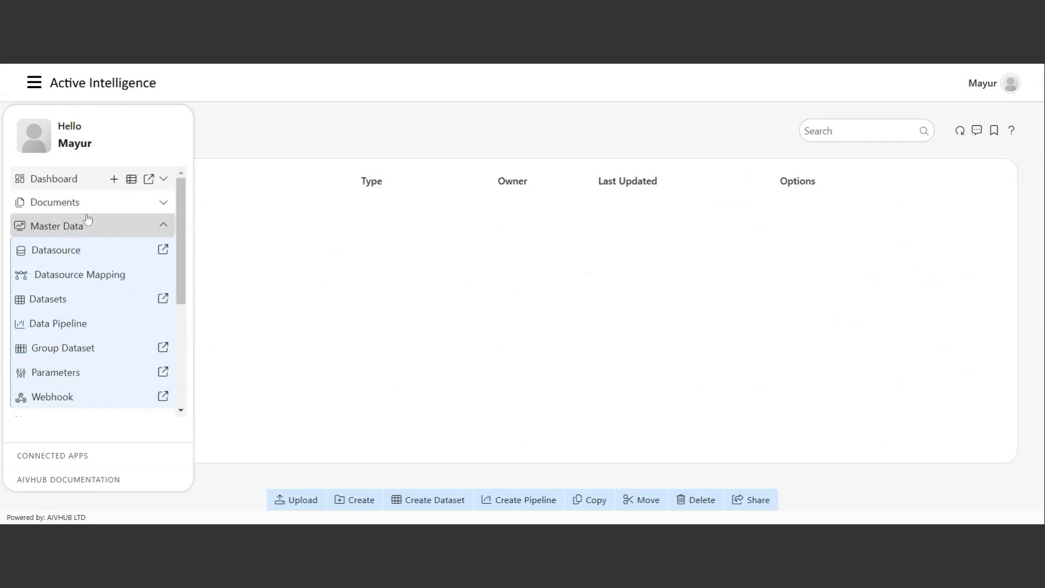
click(118, 232)
click(55, 212)
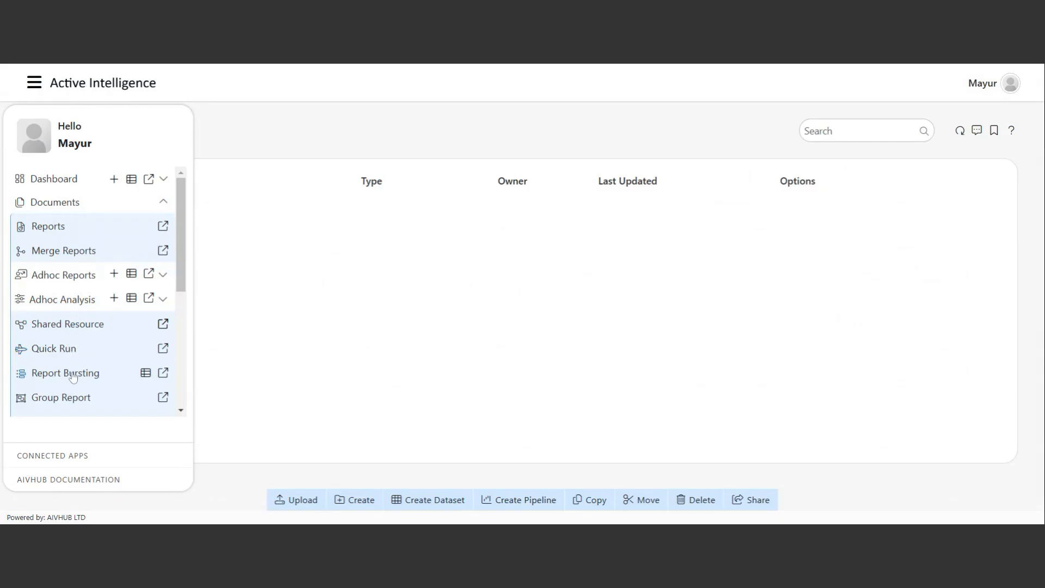
scroll(87, 370, down, 1)
scroll(59, 359, up, 1)
Open Documents > Reports to list the Output and Templates folders.
click(55, 230)
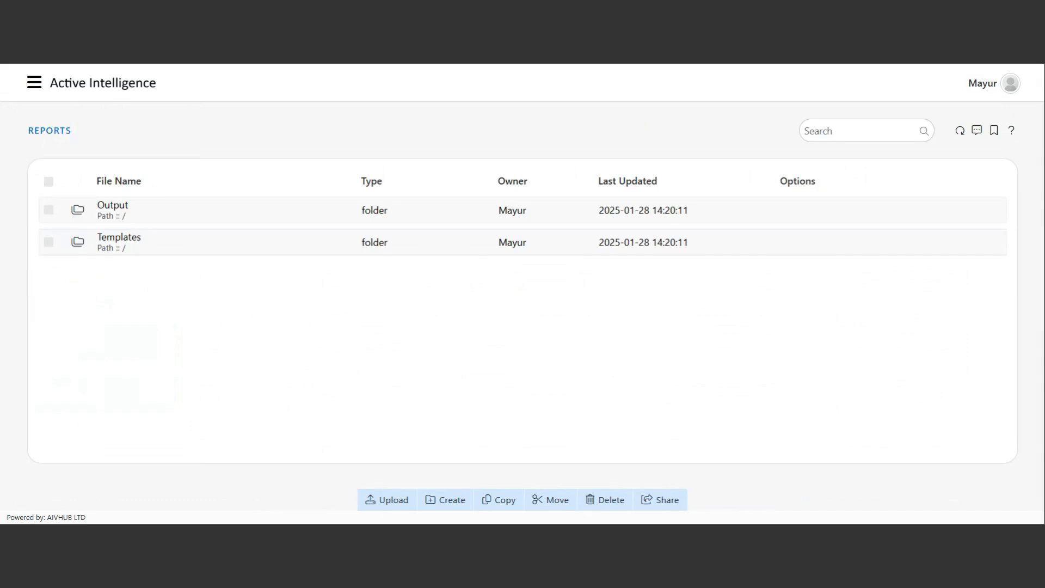
click(34, 83)
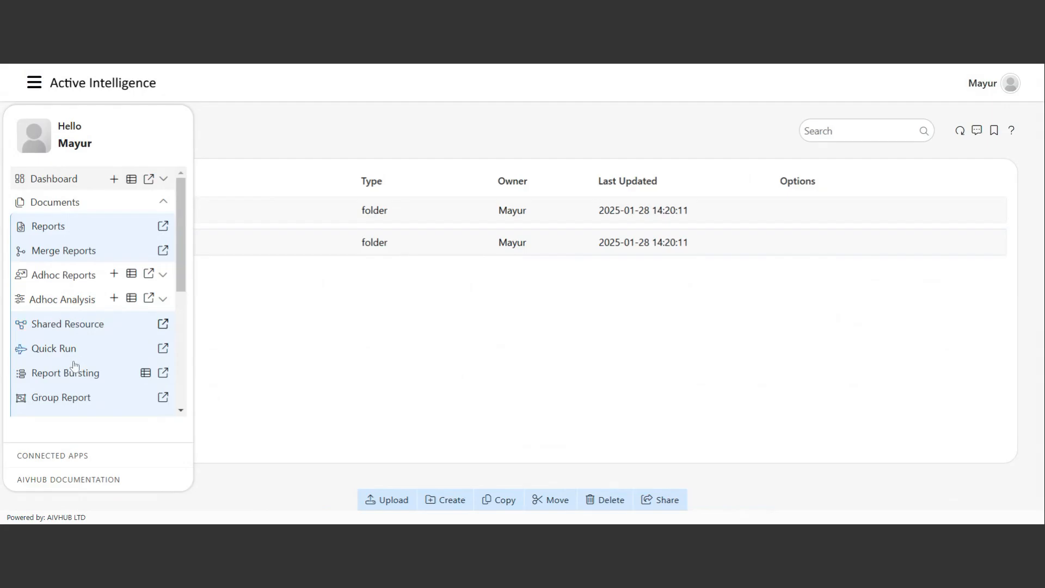
Collapse the Documents section and close the navigation menu over the Reports page.
scroll(74, 365, down, 3)
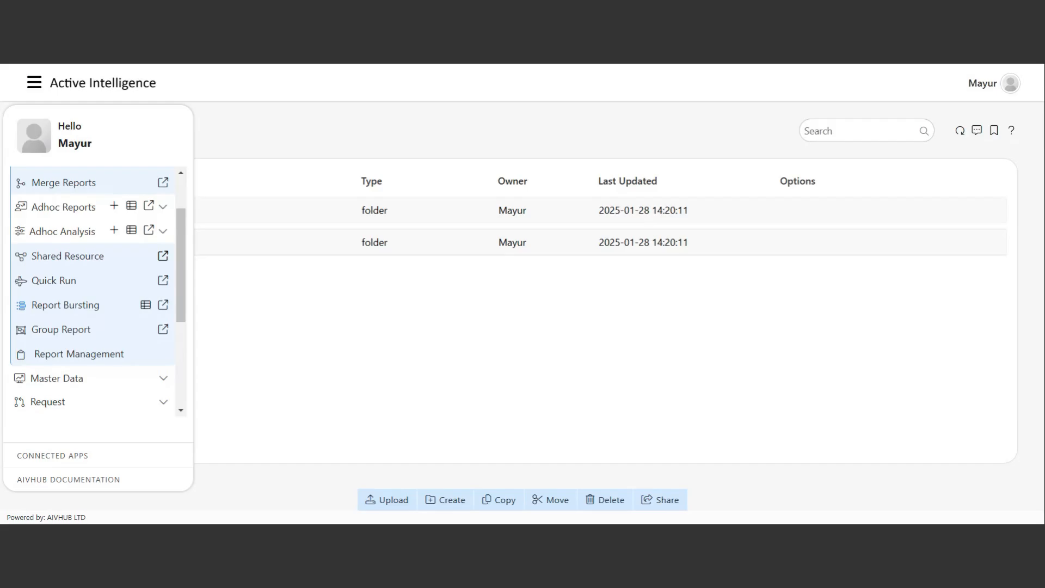
scroll(91, 338, up, 2)
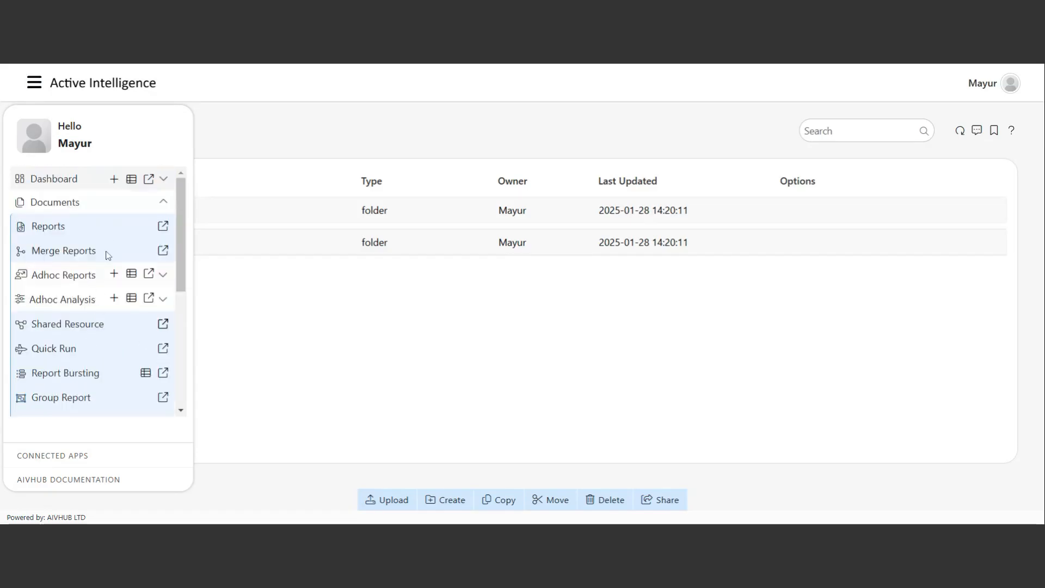
click(110, 207)
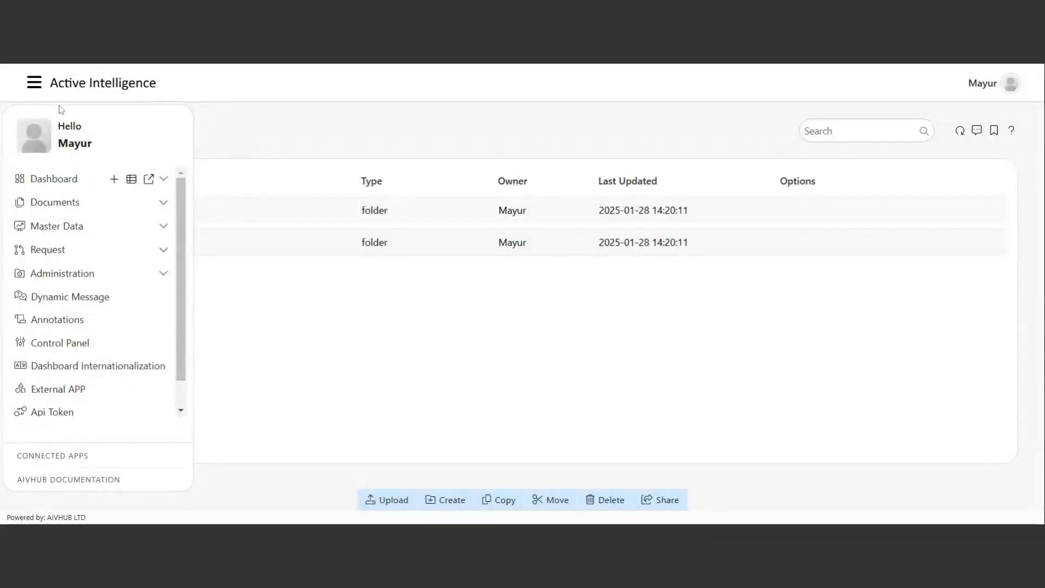
click(35, 84)
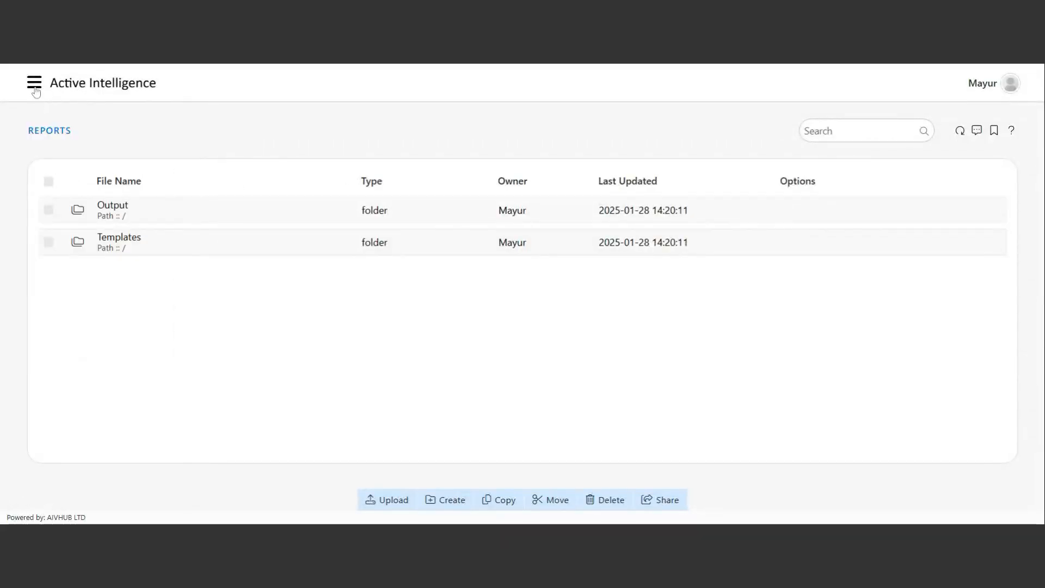
Go to Master Data > Datasource to see source types like CSV, Excel, MySQL and PostgreSQL.
click(35, 89)
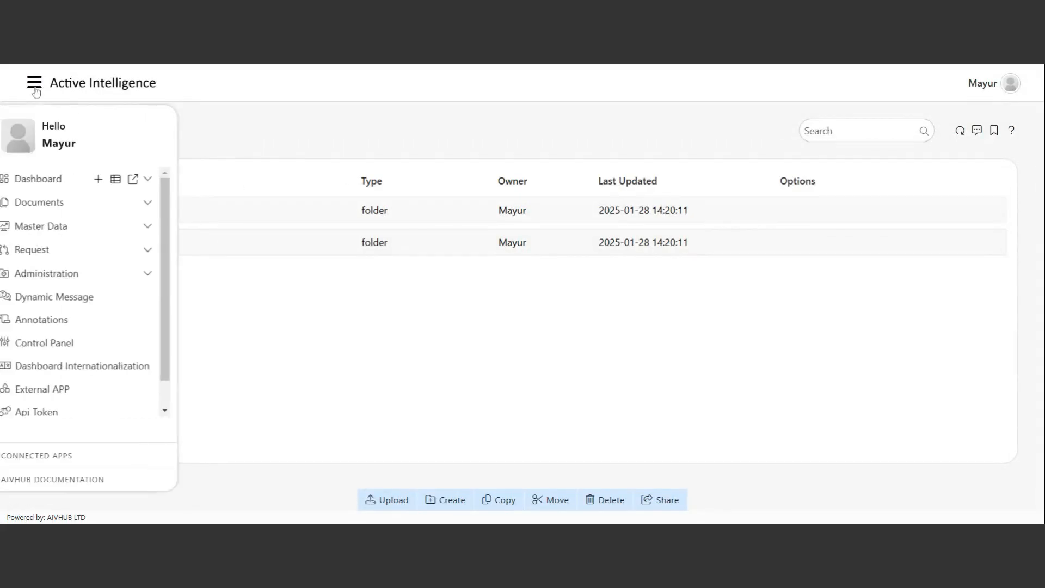
click(71, 233)
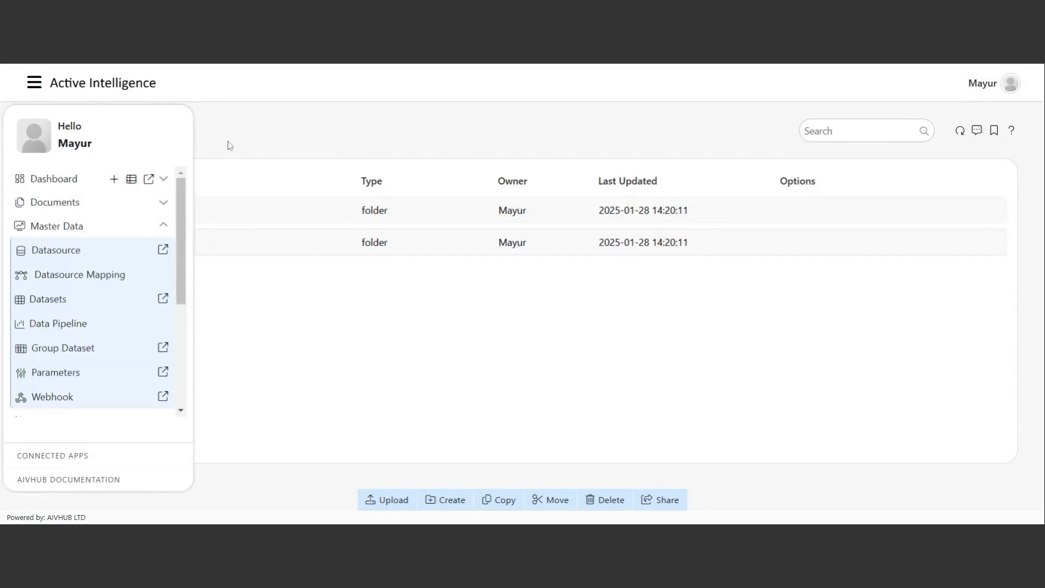
click(127, 248)
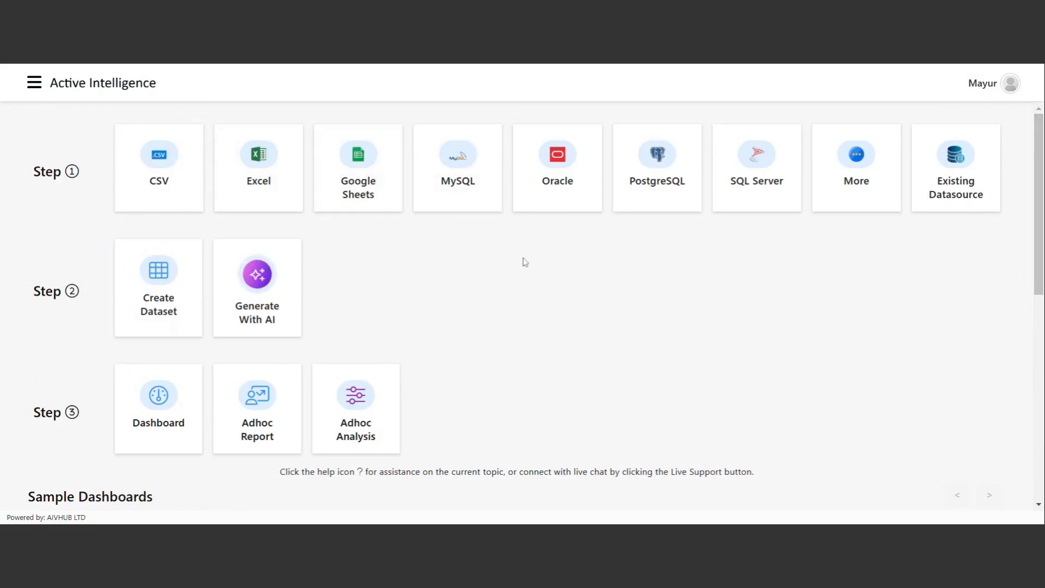
Start a new MySQL database connection from the Step 1 connectors.
click(466, 188)
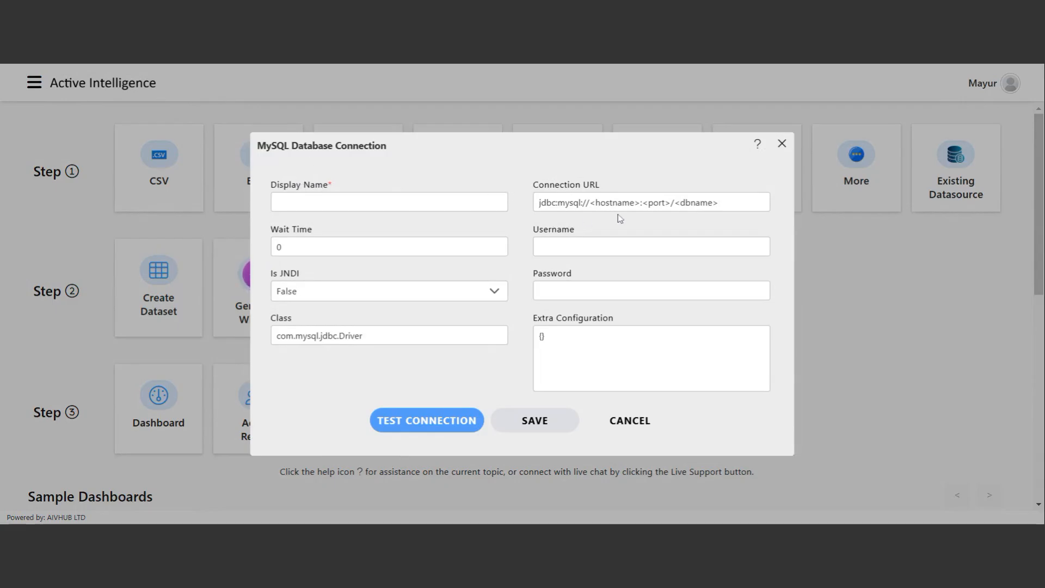
Name the connection Healthcare with URL jdbc:mysql://host.docker.internal:3306/healthcare.
click(351, 204)
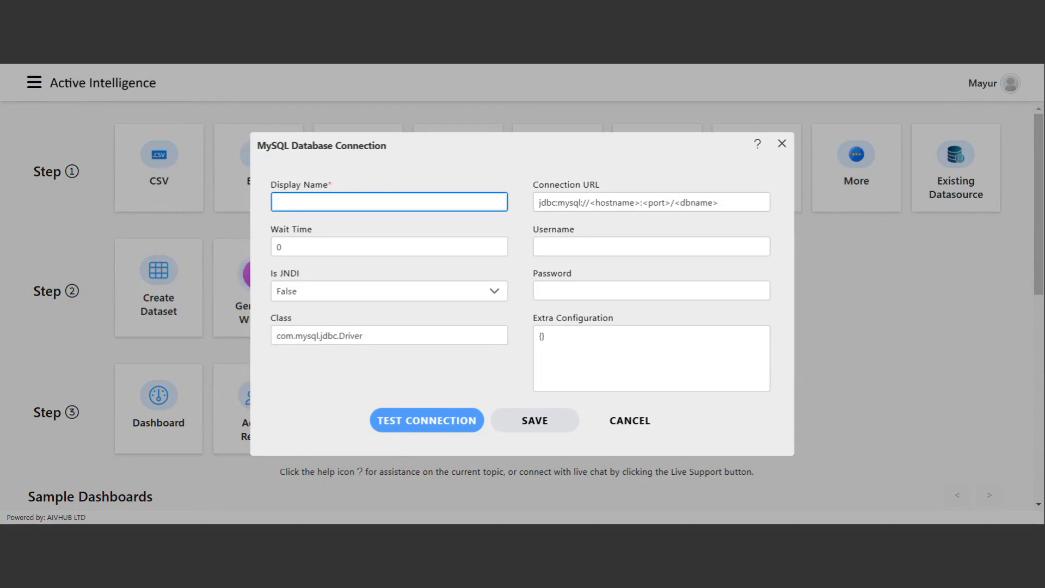
text(Healthcare)
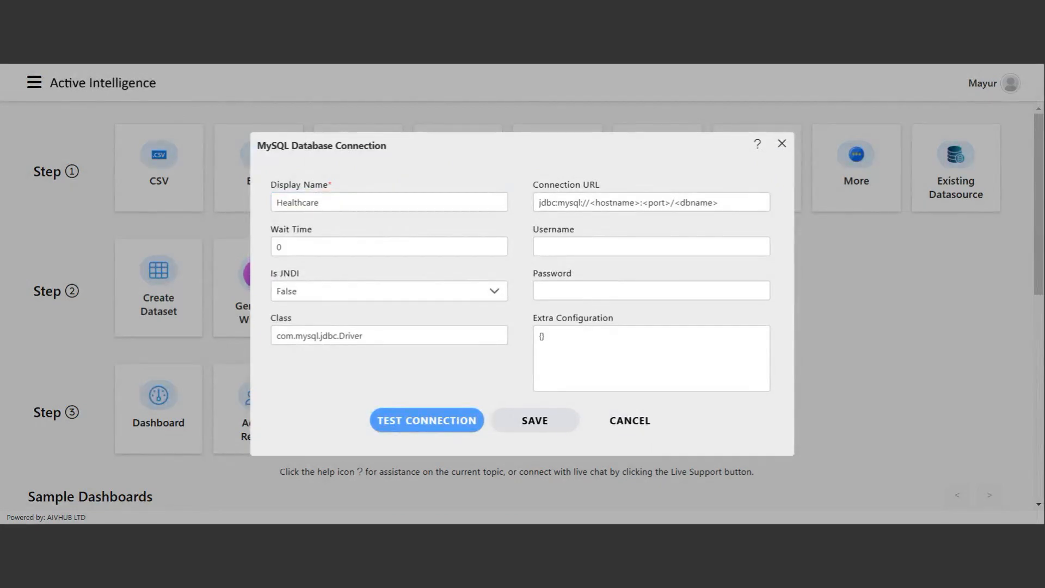
click(646, 203)
key(ctrl+a)
text(jdbc:mysql://host.docker.internal:3306/healthcare)
Enter the database username and password, leaving Extra Configuration as {}.
click(650, 243)
text(root)
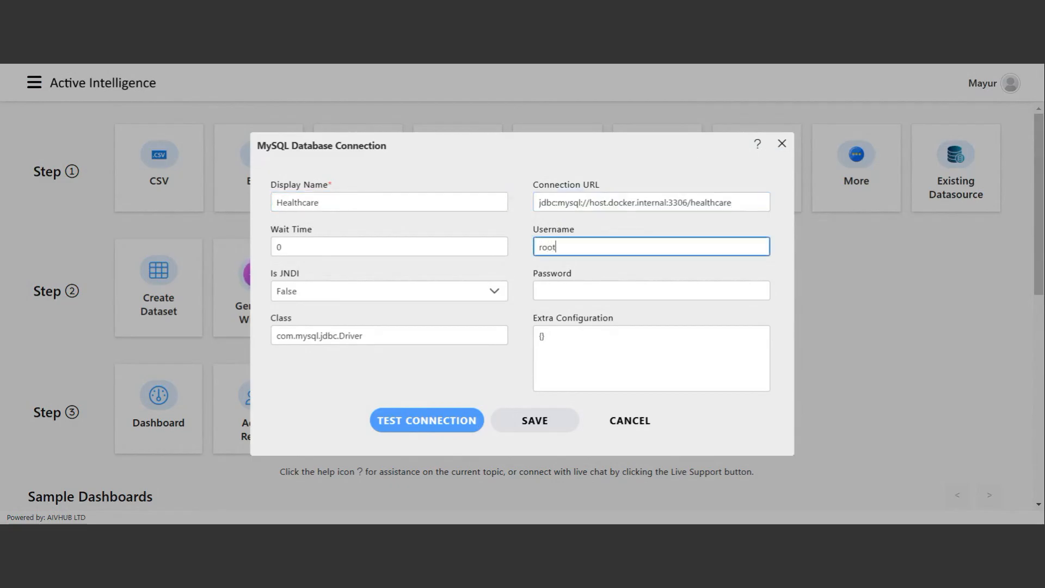
key(Tab)
text(••••)
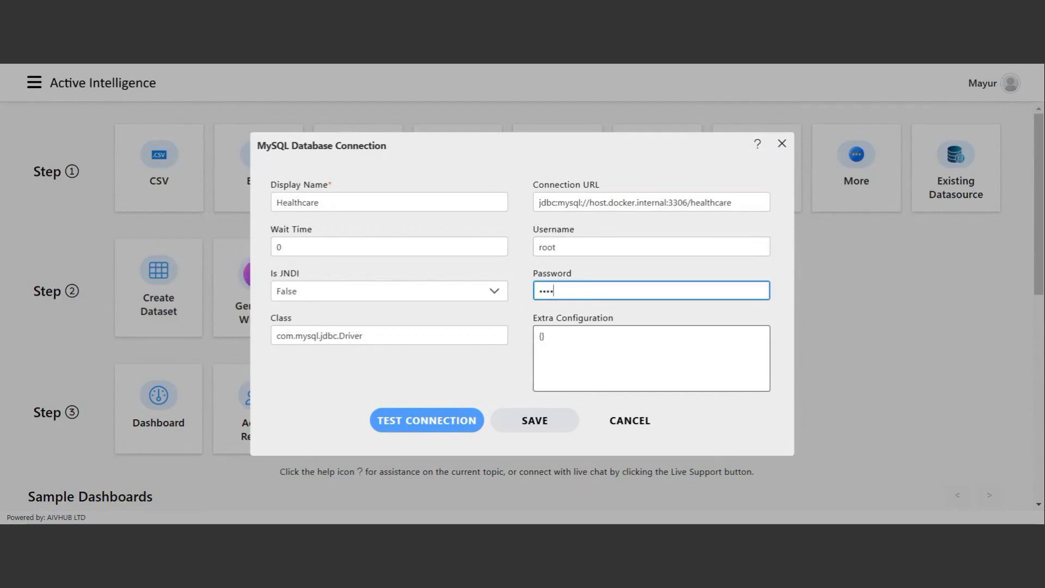
click(542, 336)
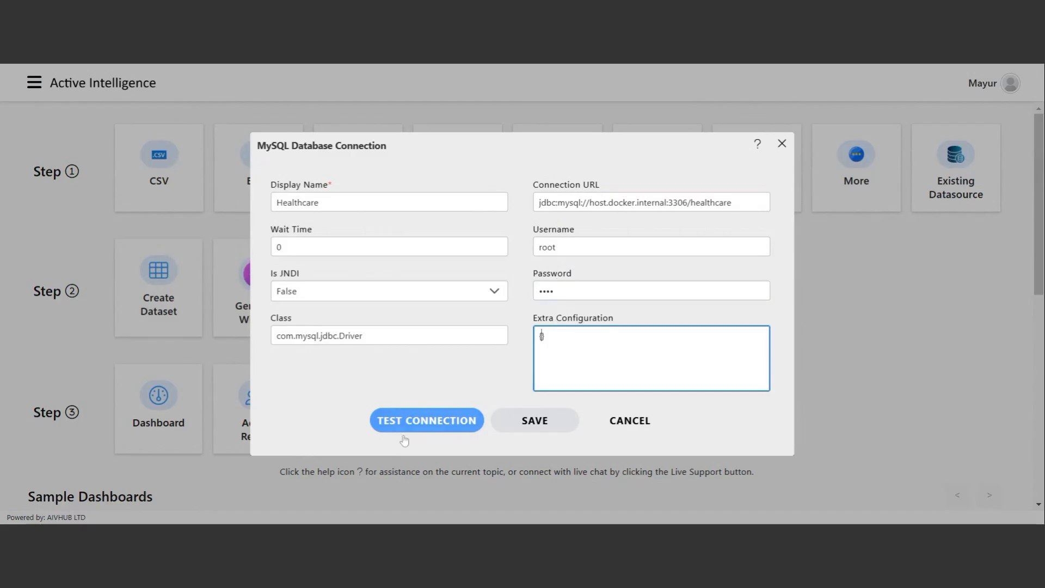
Test the Healthcare MySQL connection, dismiss the success message, and save it.
click(431, 429)
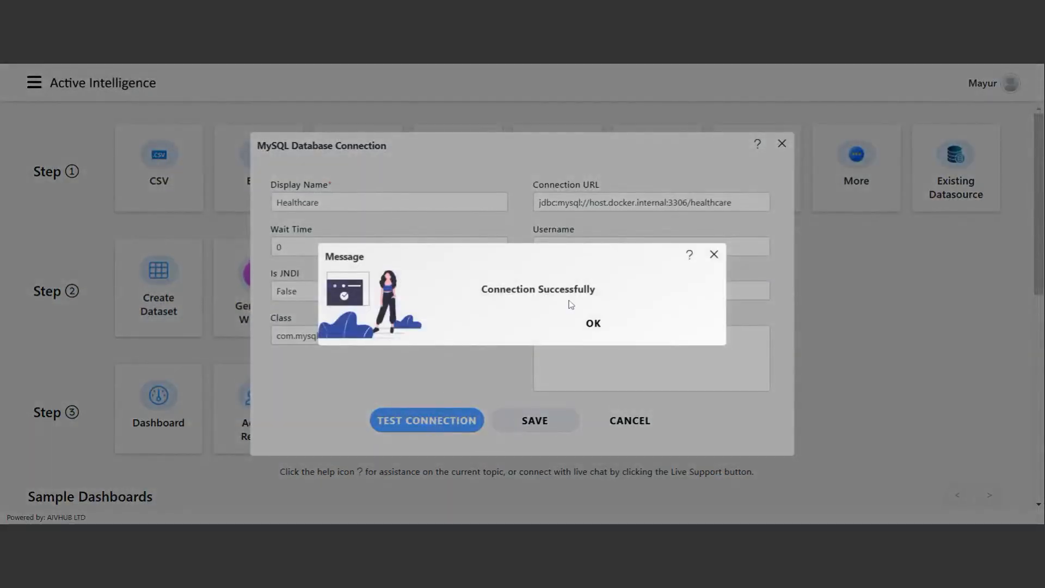
drag(487, 289, 603, 294)
click(606, 296)
click(594, 326)
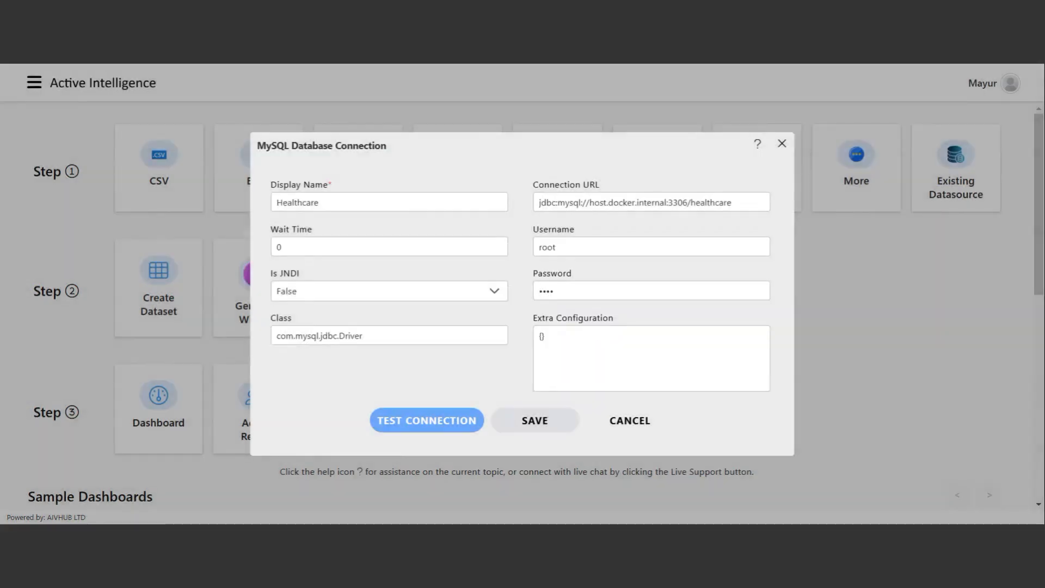
click(546, 430)
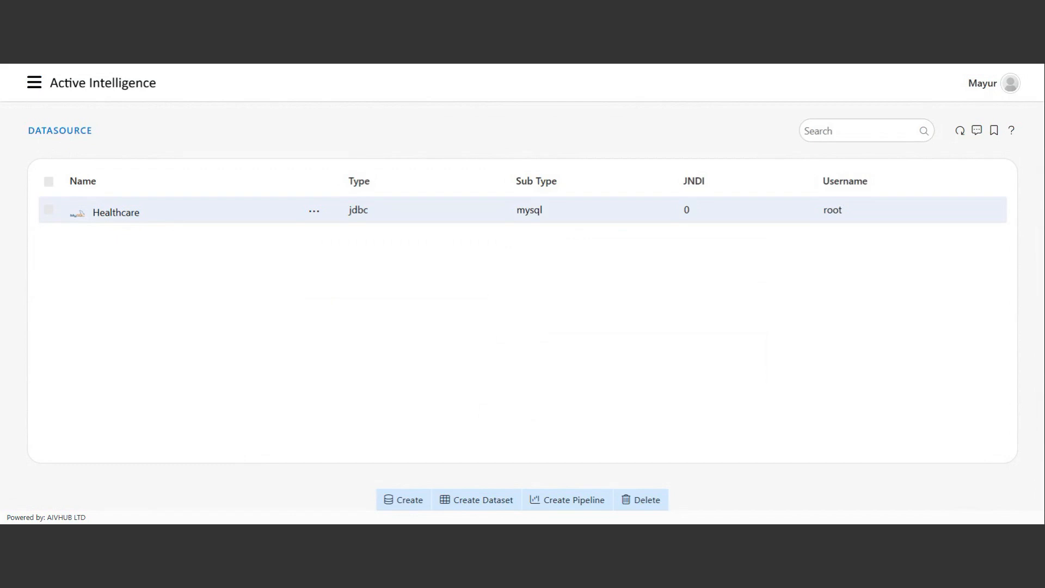
Return to the Active Intelligence home page from the Datasource list.
click(105, 84)
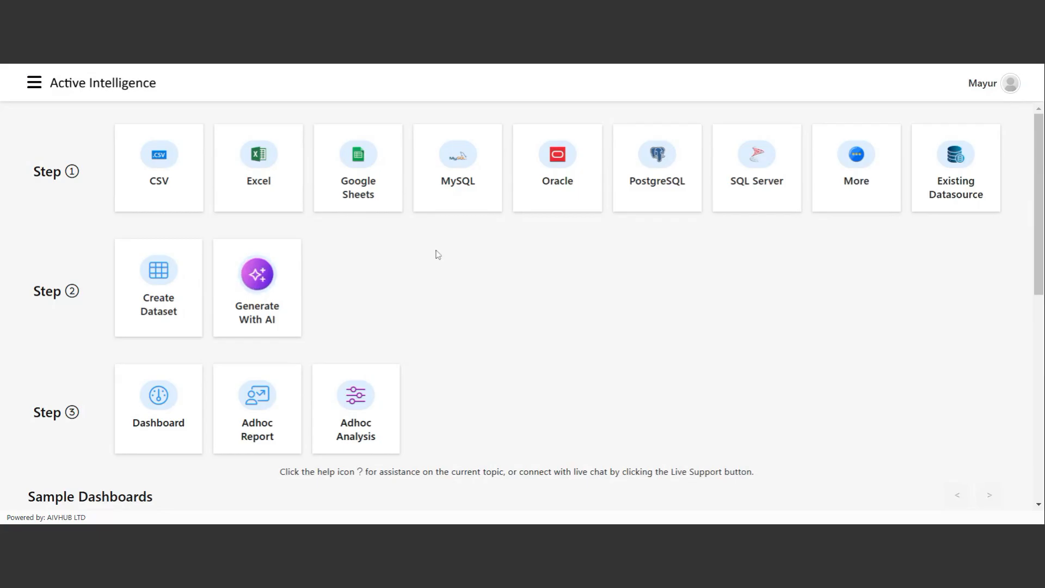
Start a new CSV connection and check the Section list, keeping Shared Resources.
click(159, 182)
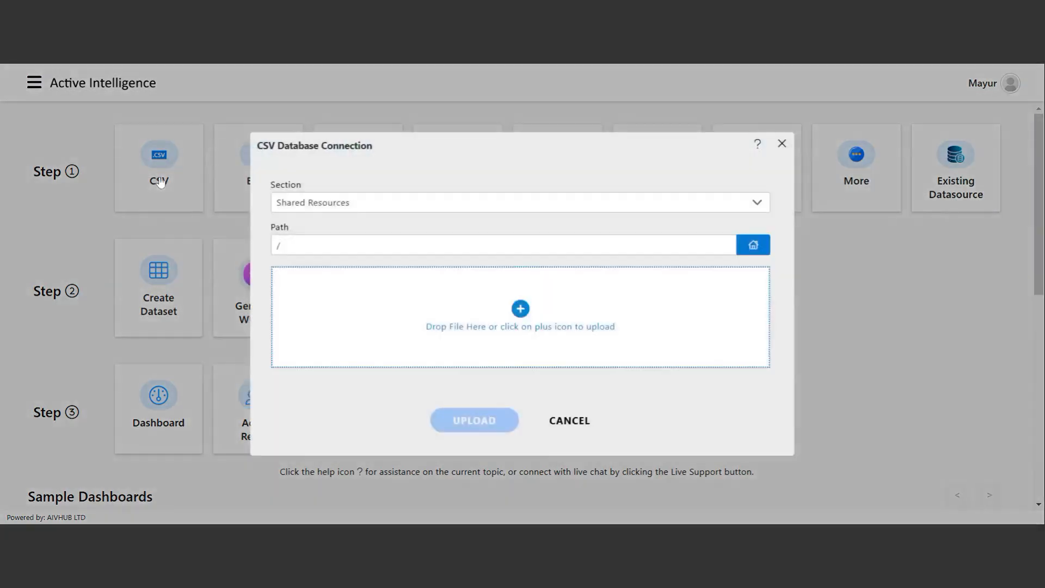
click(329, 207)
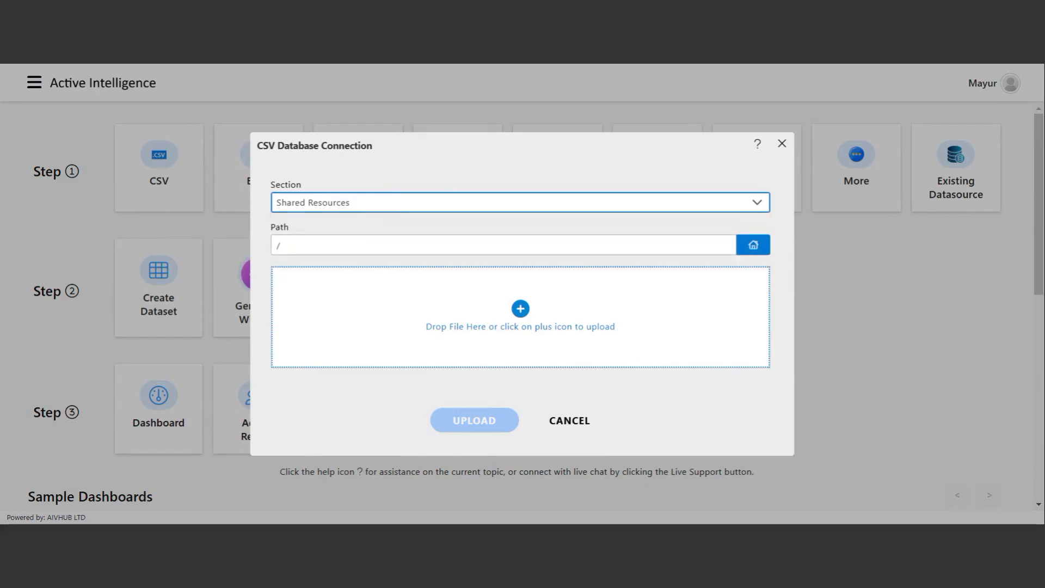
Upload insurance.csv into Shared Resources /common/csv, then close the CSV dialog.
click(754, 246)
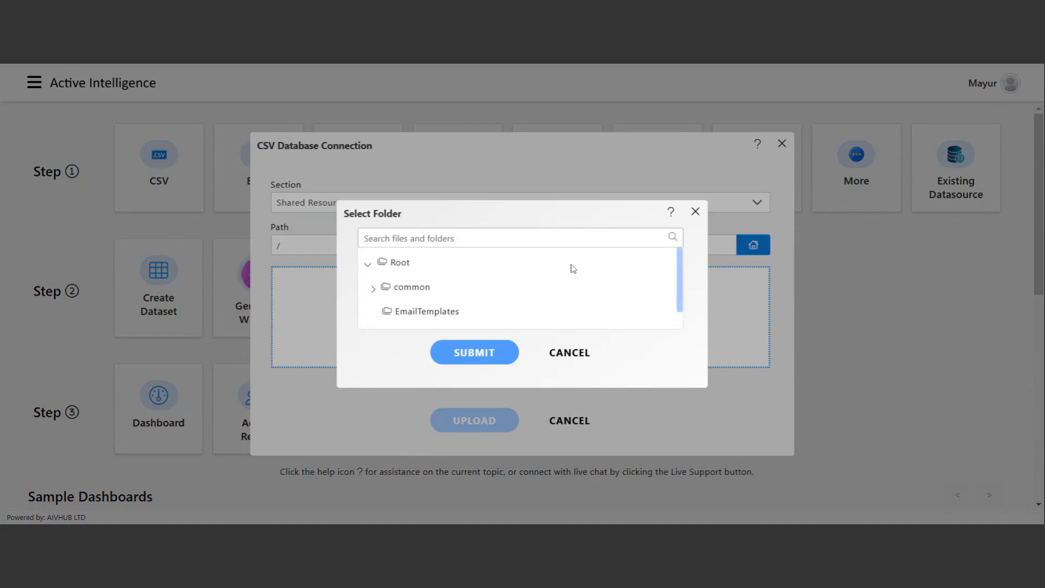
click(373, 288)
scroll(469, 296, down, 2)
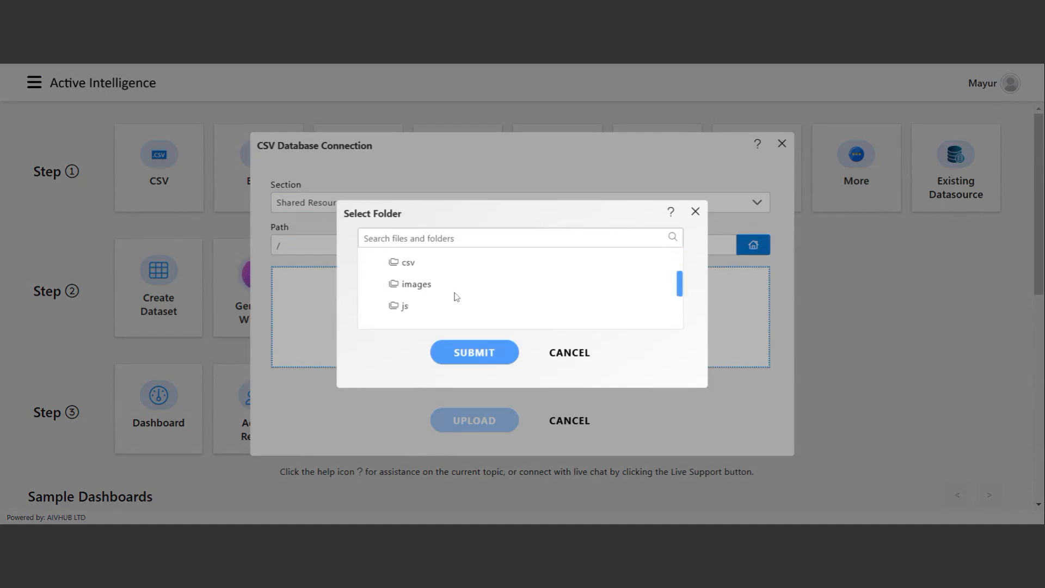
click(411, 266)
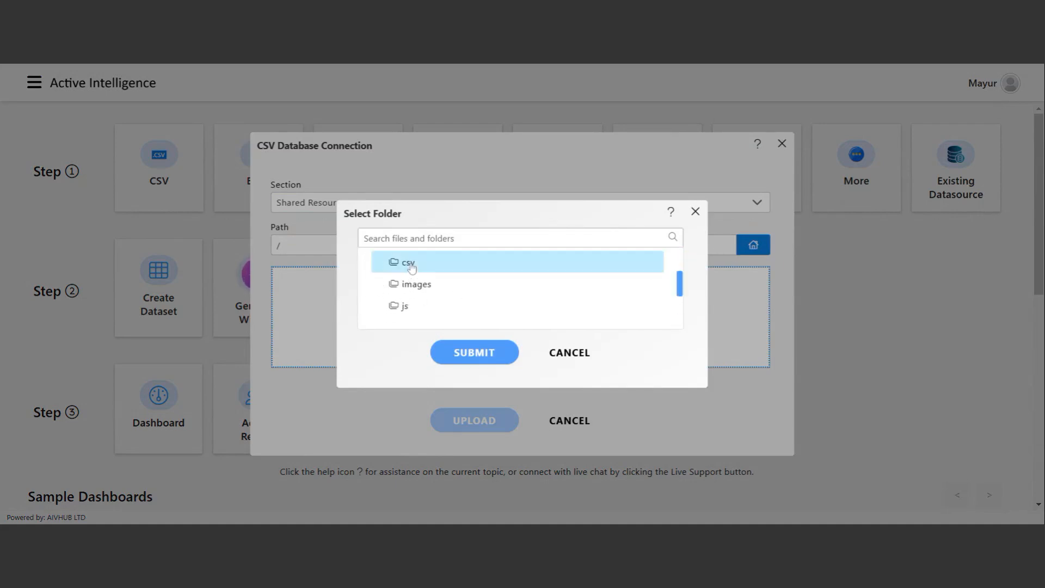
click(483, 357)
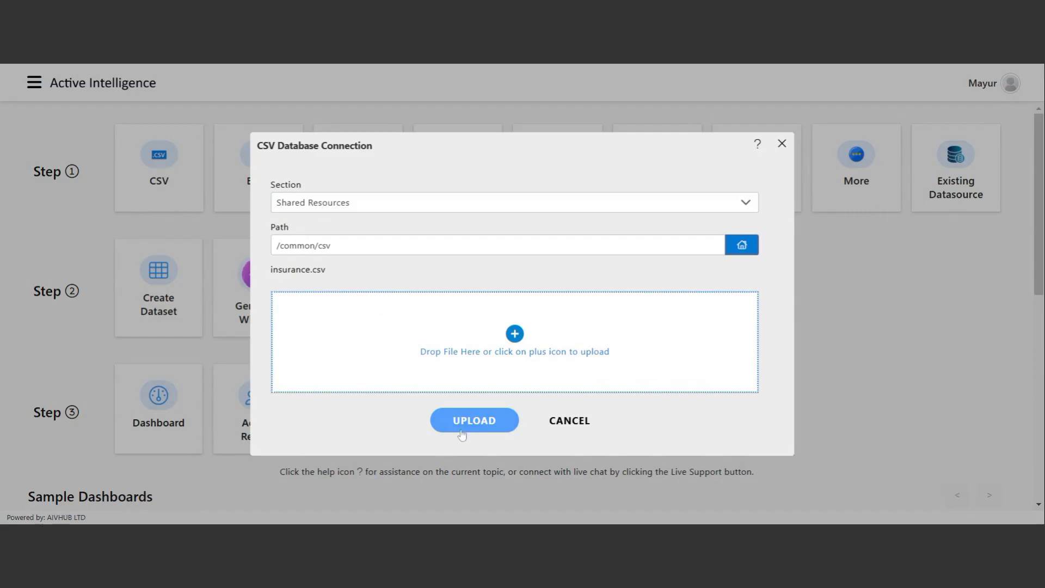
click(482, 422)
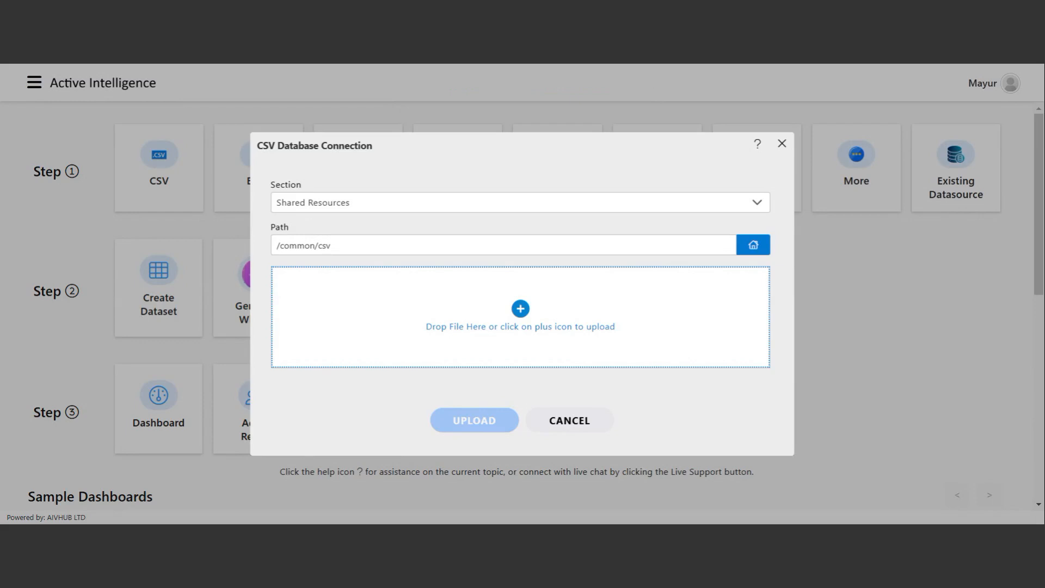
click(570, 420)
click(34, 83)
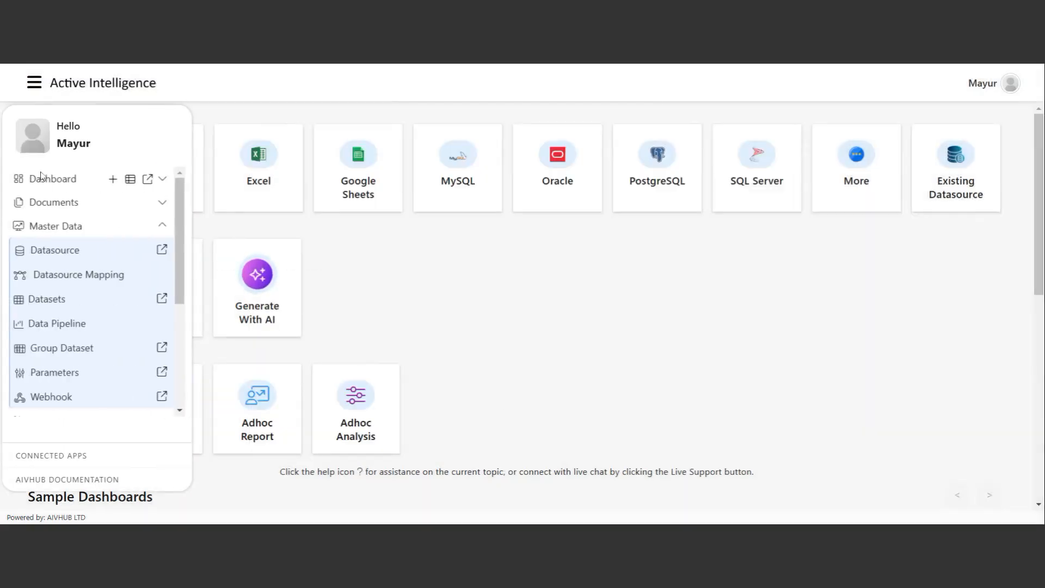
click(61, 202)
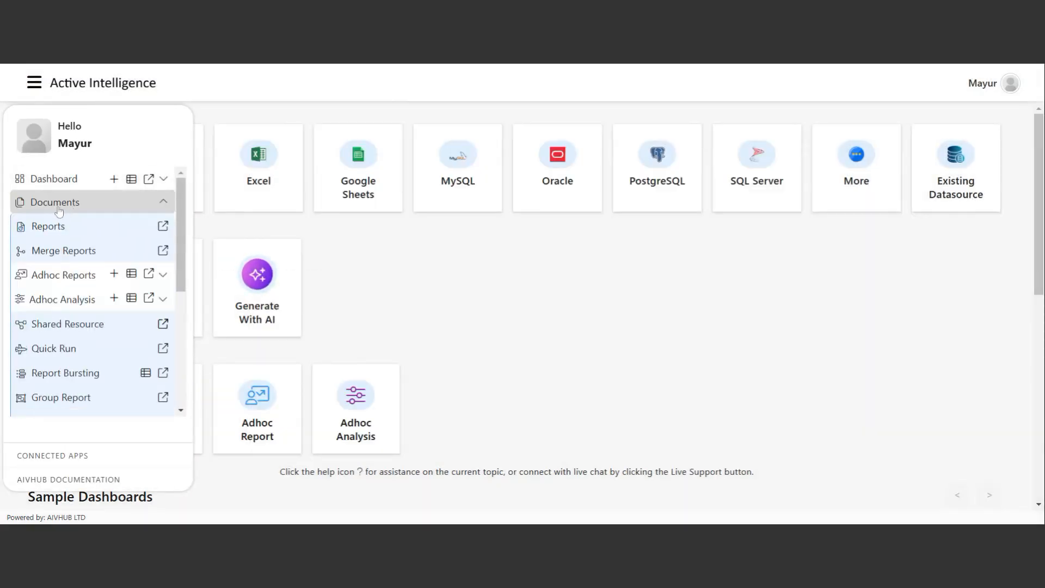
click(59, 326)
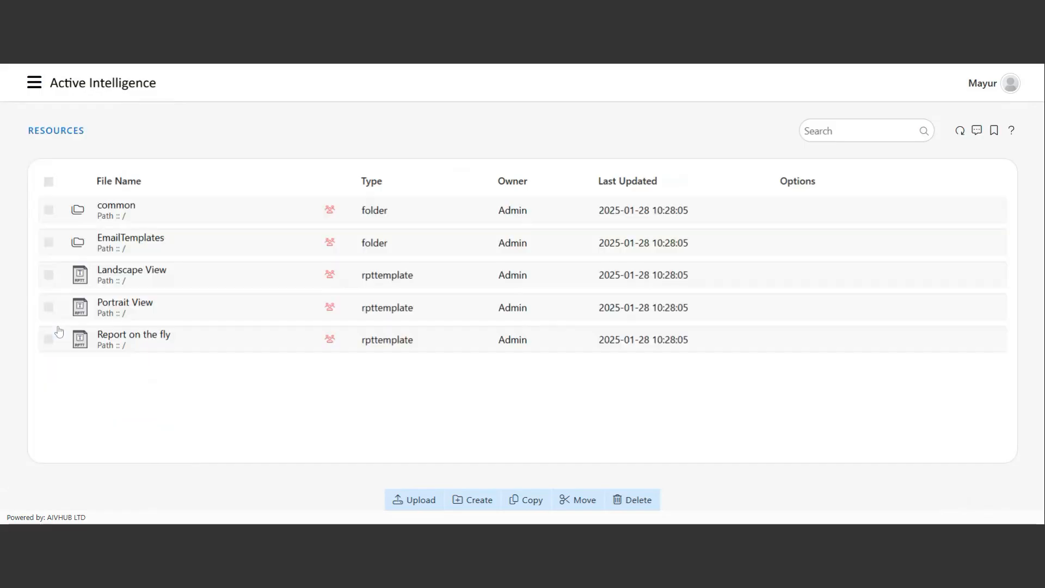
click(151, 211)
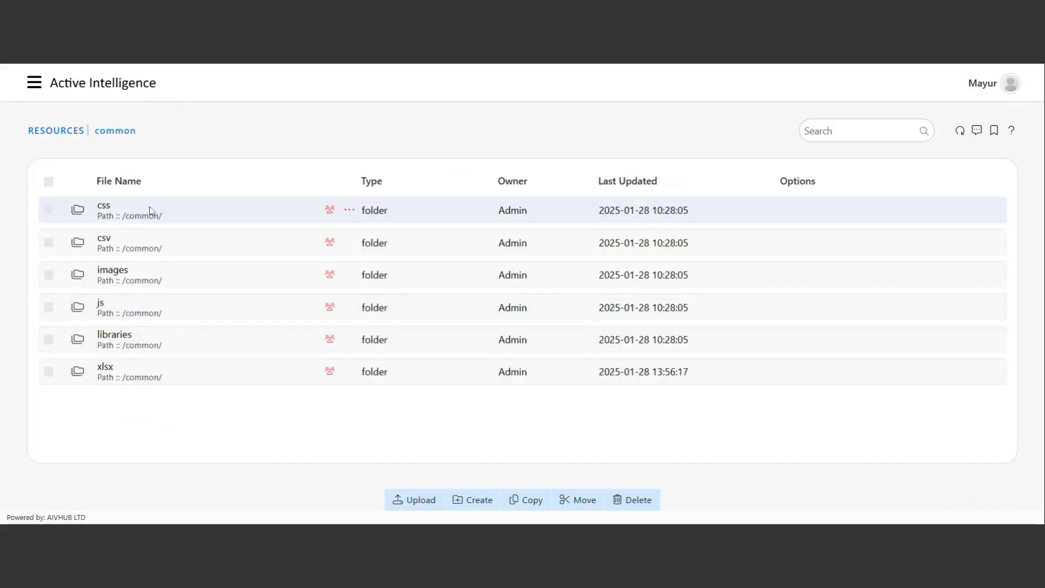
click(192, 252)
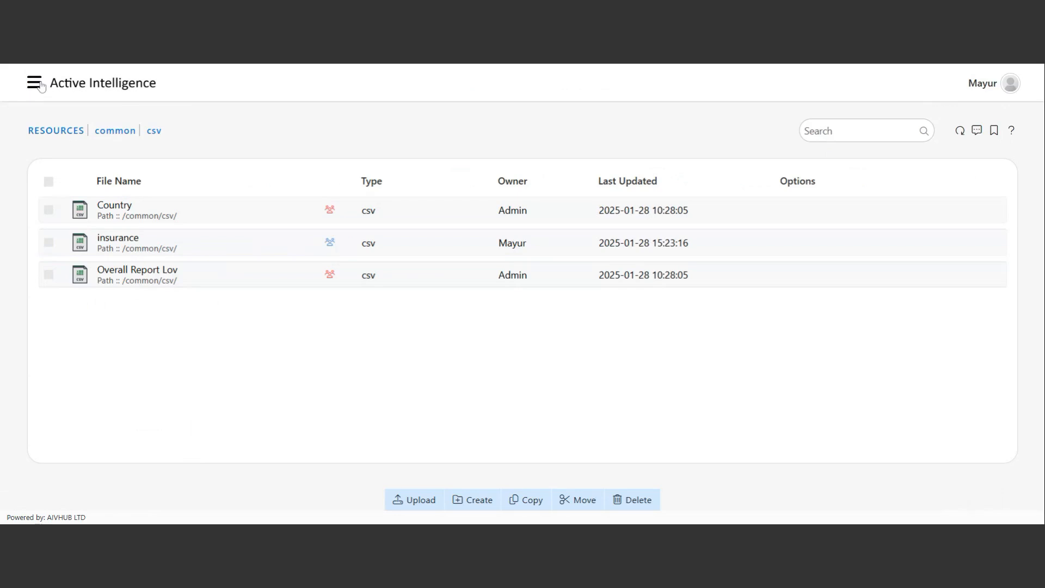
click(104, 86)
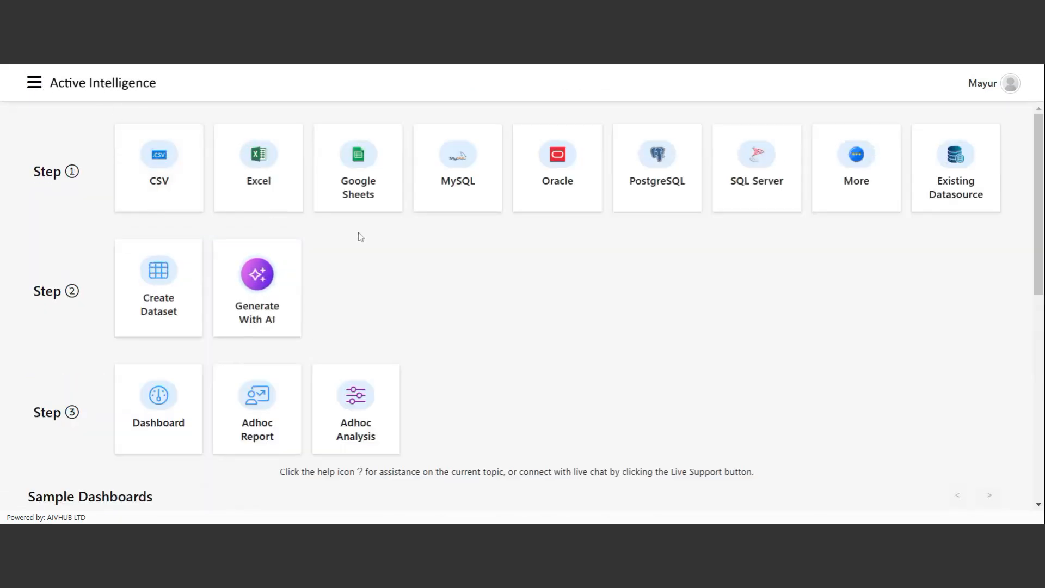
Start an Excel connection in Shared Resources with /common/xlsx as the upload folder.
click(266, 177)
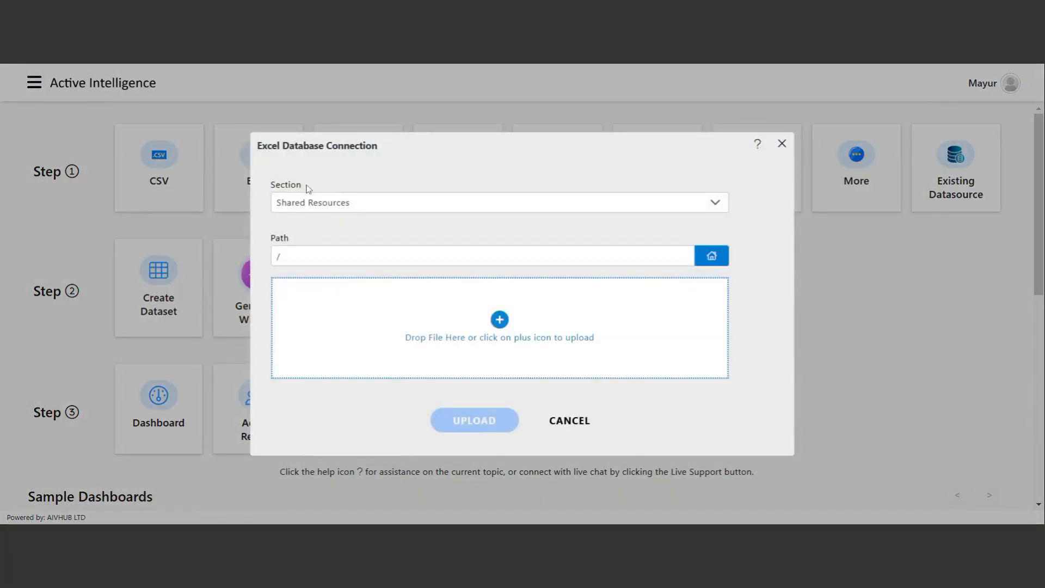
click(298, 205)
click(302, 204)
click(711, 256)
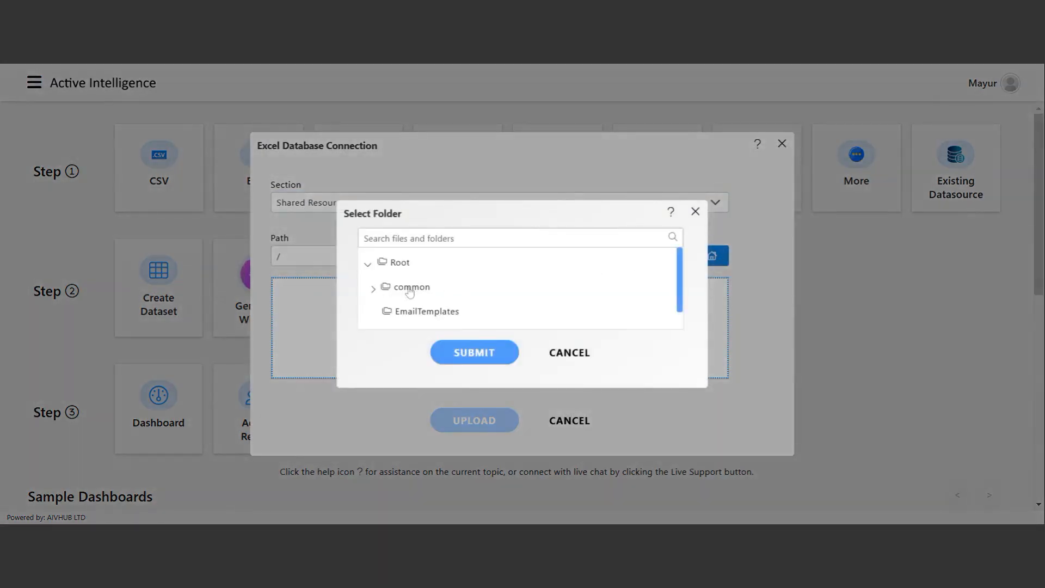
click(372, 288)
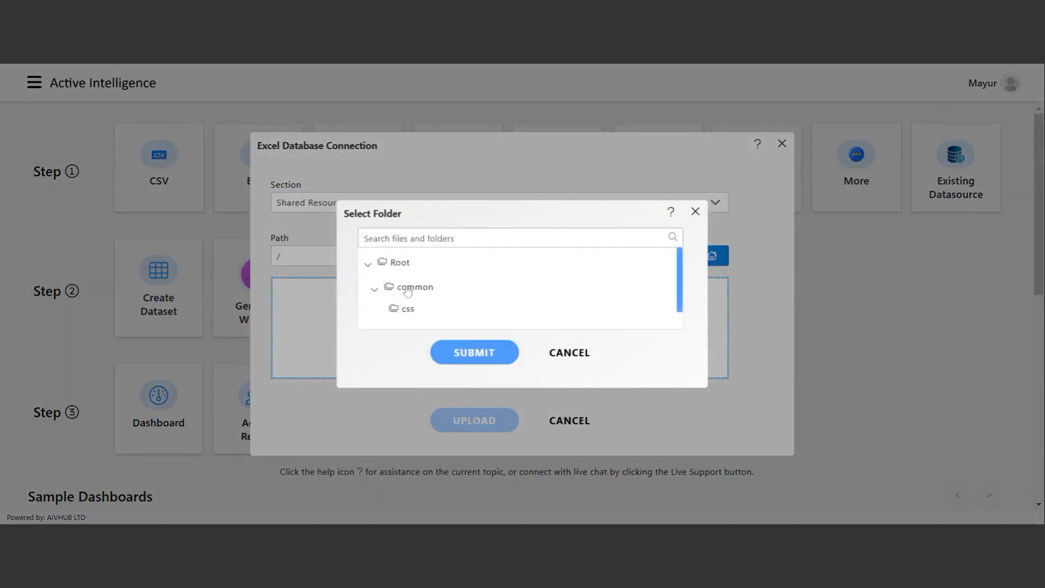
scroll(407, 290, down, 1)
scroll(408, 290, down, 3)
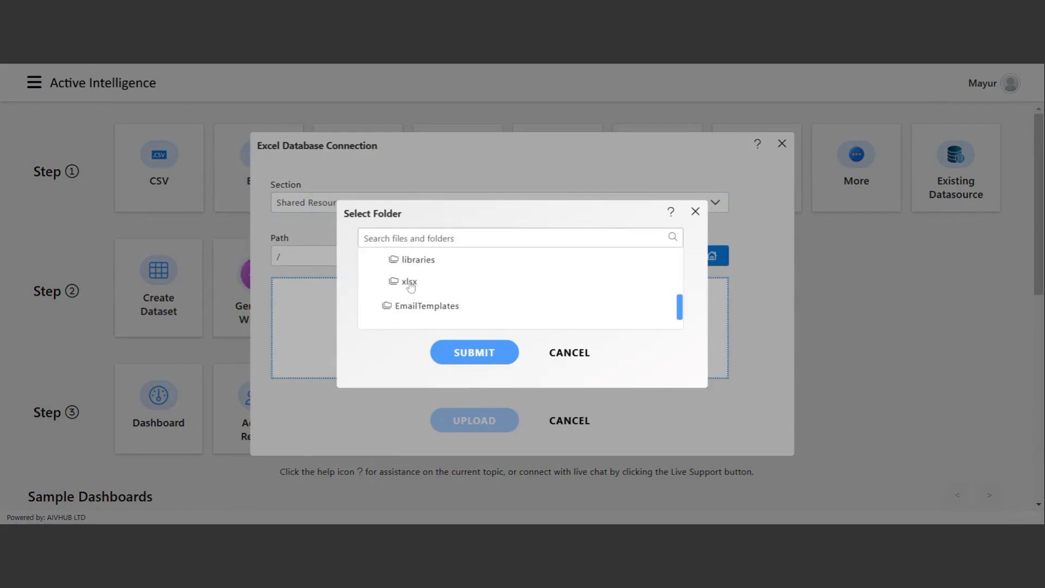
click(411, 288)
click(472, 354)
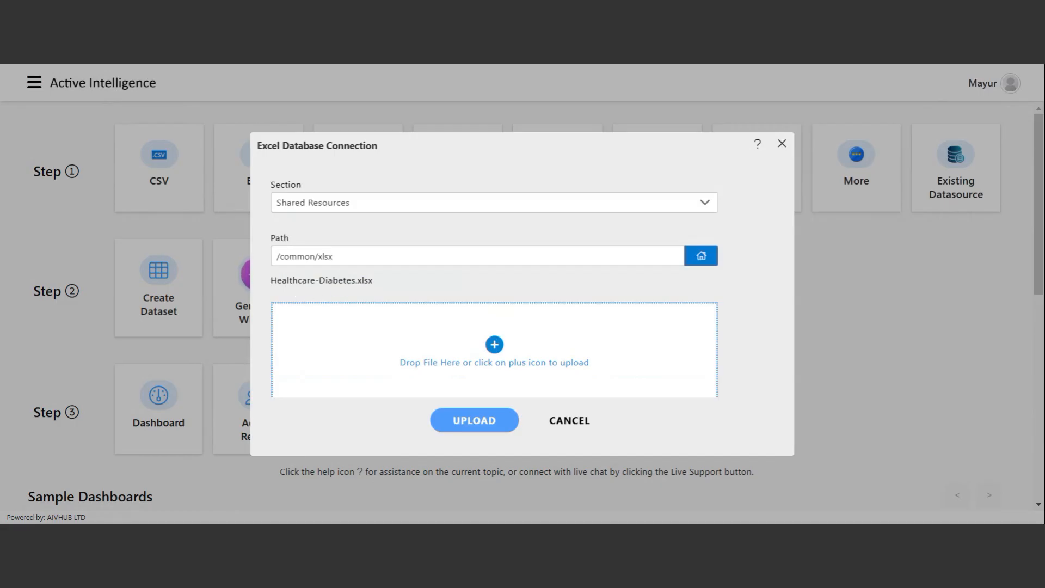
Upload Healthcare-Diabetes.xlsx into /common/xlsx and close the Excel dialog.
scroll(447, 333, down, 1)
scroll(447, 334, down, 1)
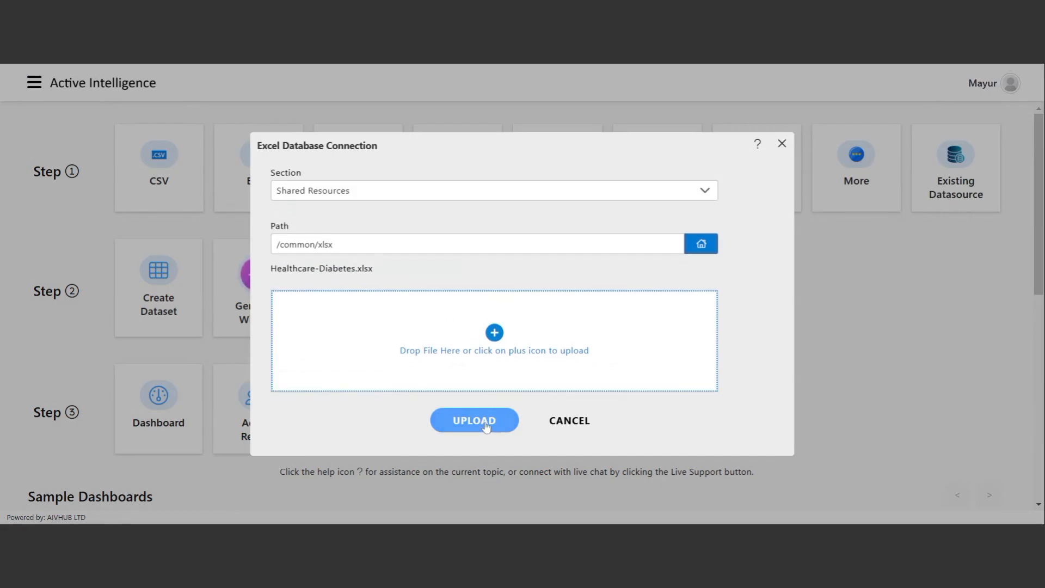
click(487, 426)
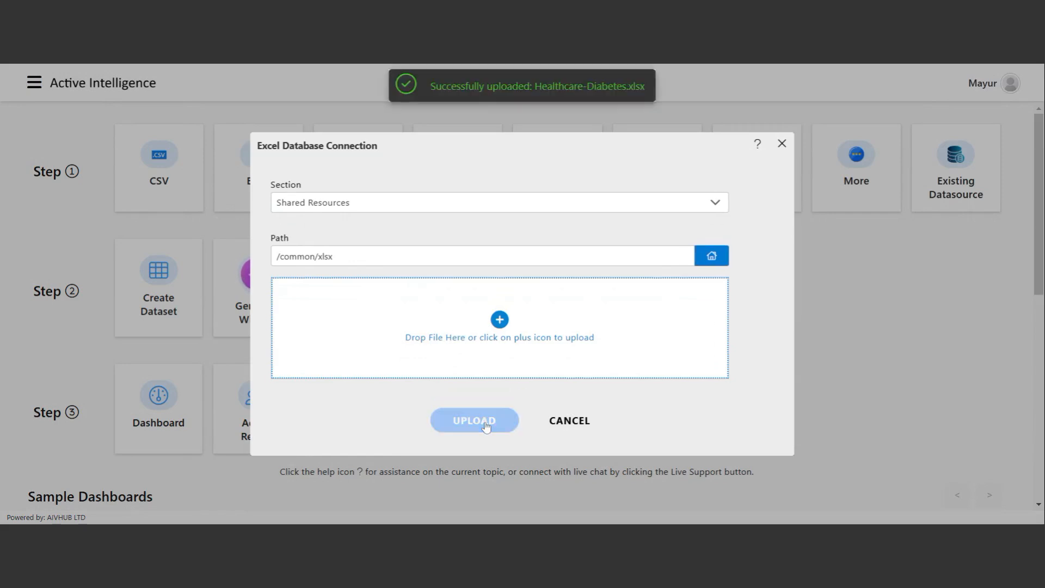
click(582, 426)
click(34, 82)
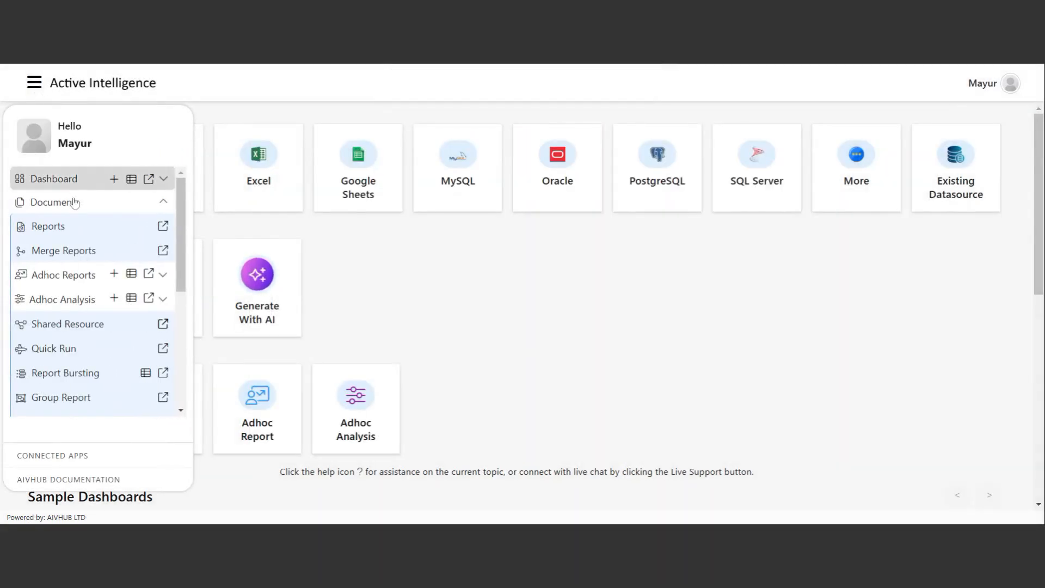
click(76, 325)
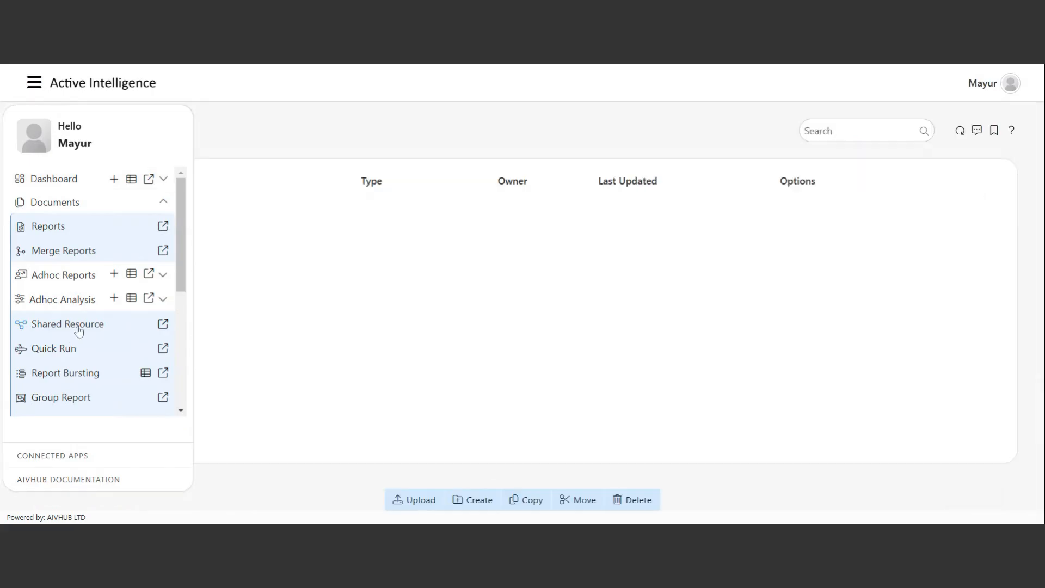
click(191, 207)
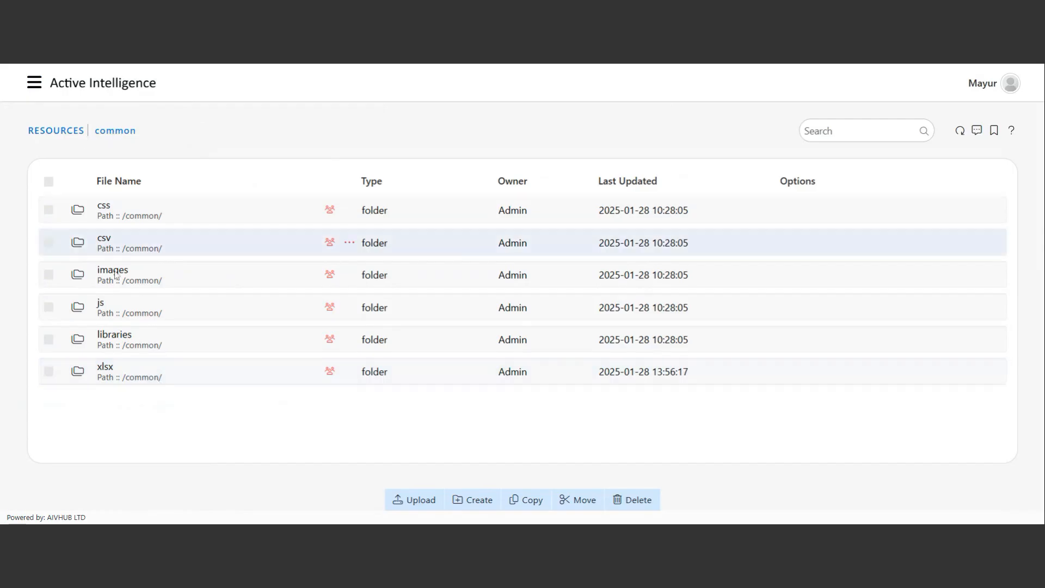
click(163, 377)
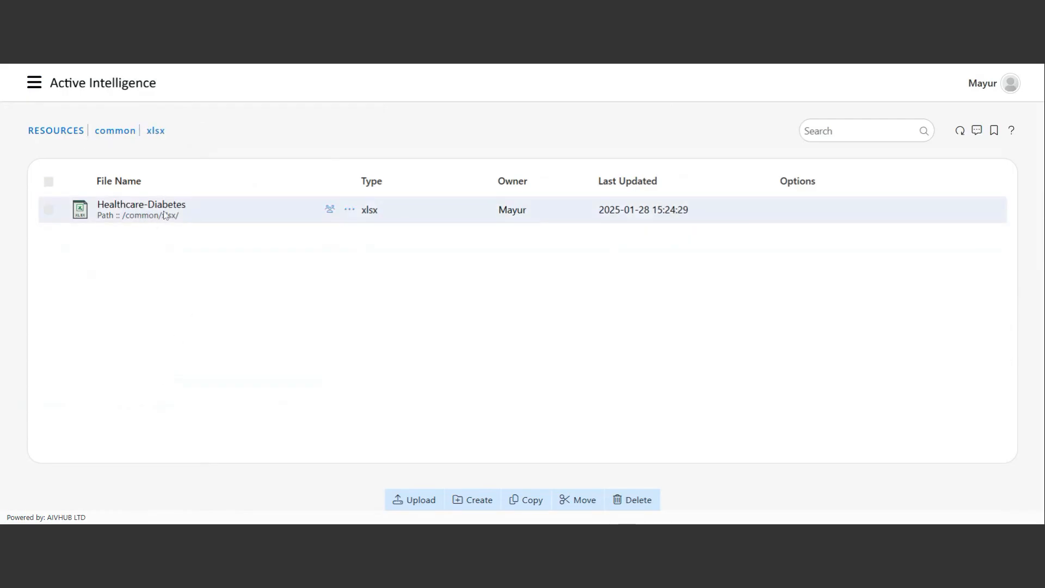
click(34, 89)
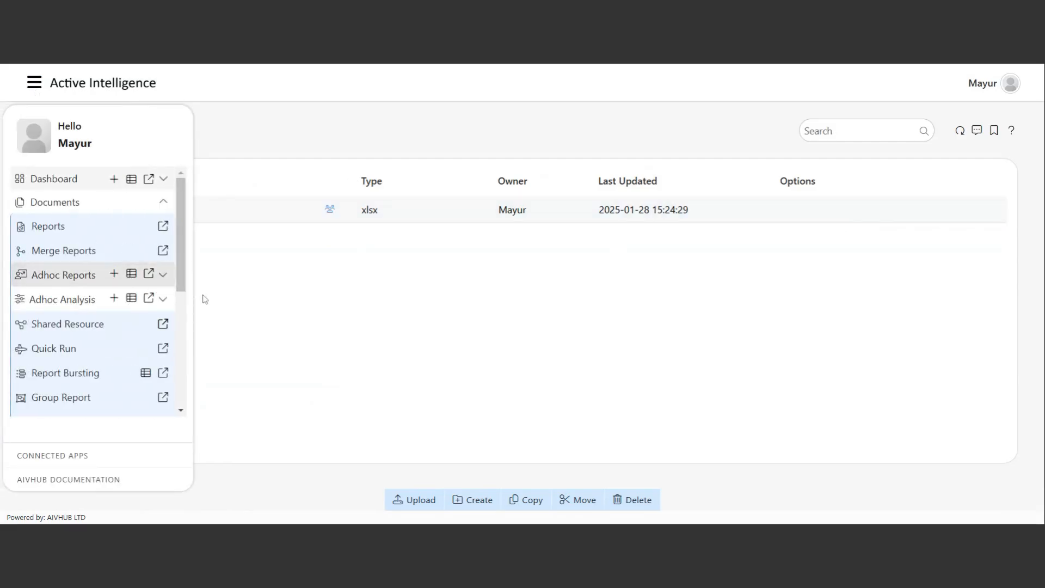
click(133, 85)
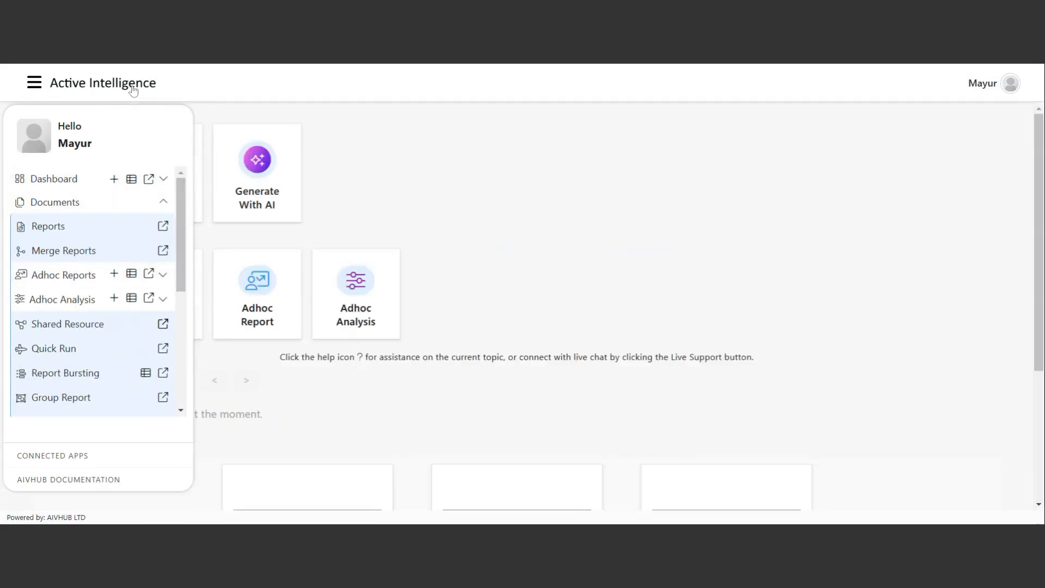
Close the side navigation drawer so the Step 1–3 home page shows fully.
click(350, 264)
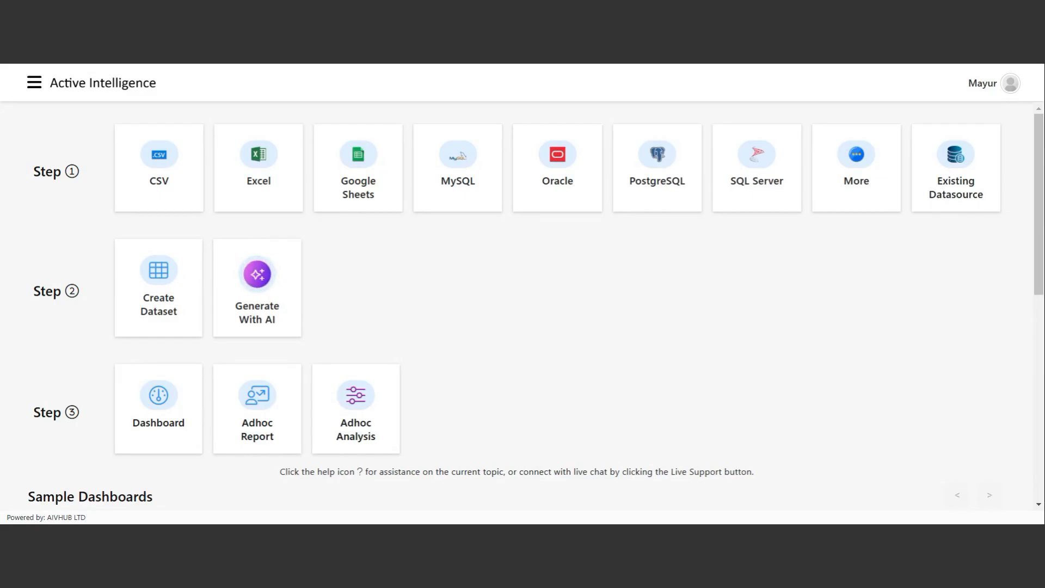
click(842, 163)
scroll(411, 326, down, 3)
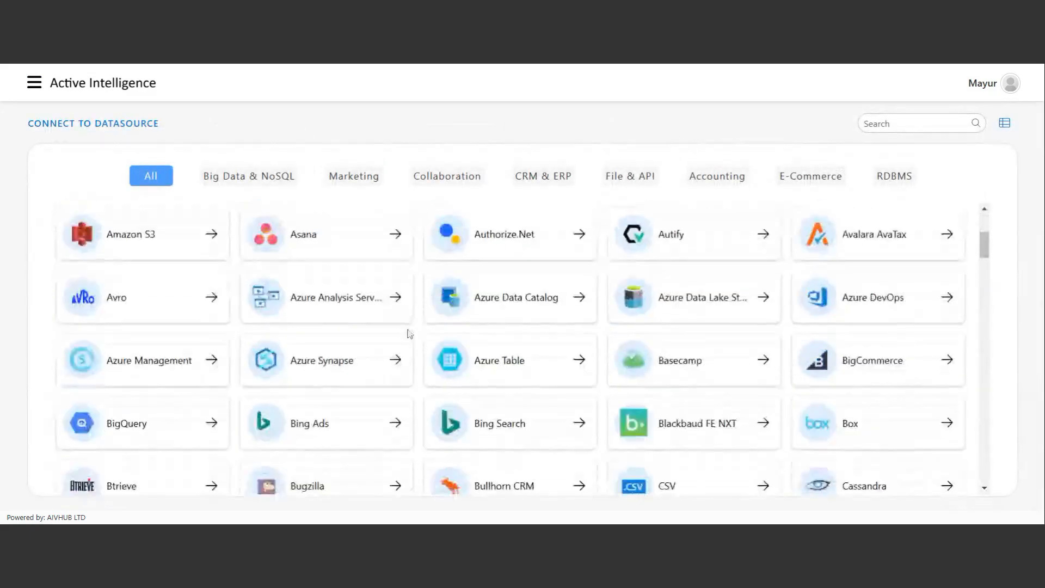
scroll(410, 333, down, 2)
scroll(474, 378, down, 4)
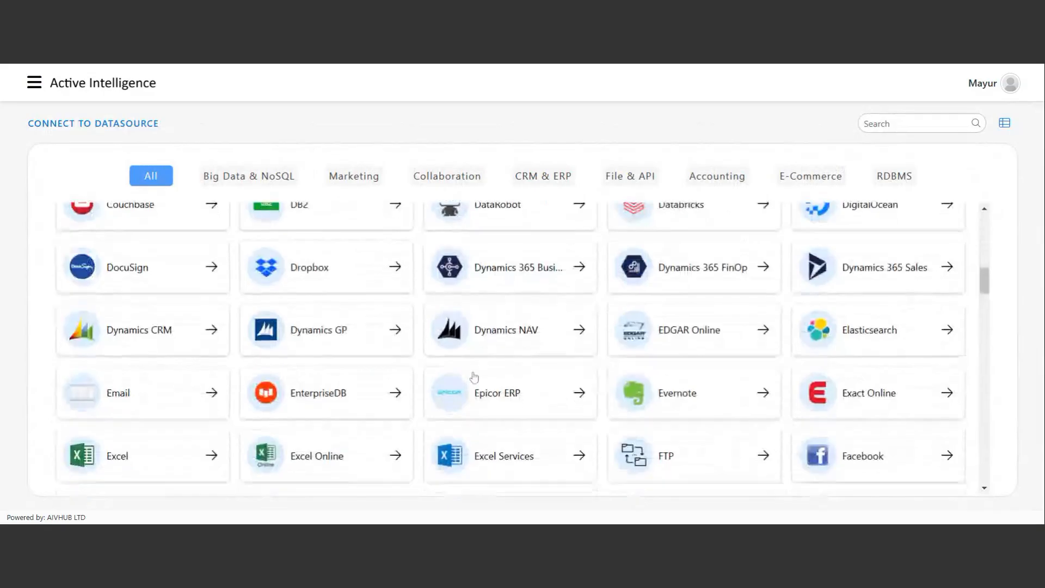
scroll(474, 377, up, 10)
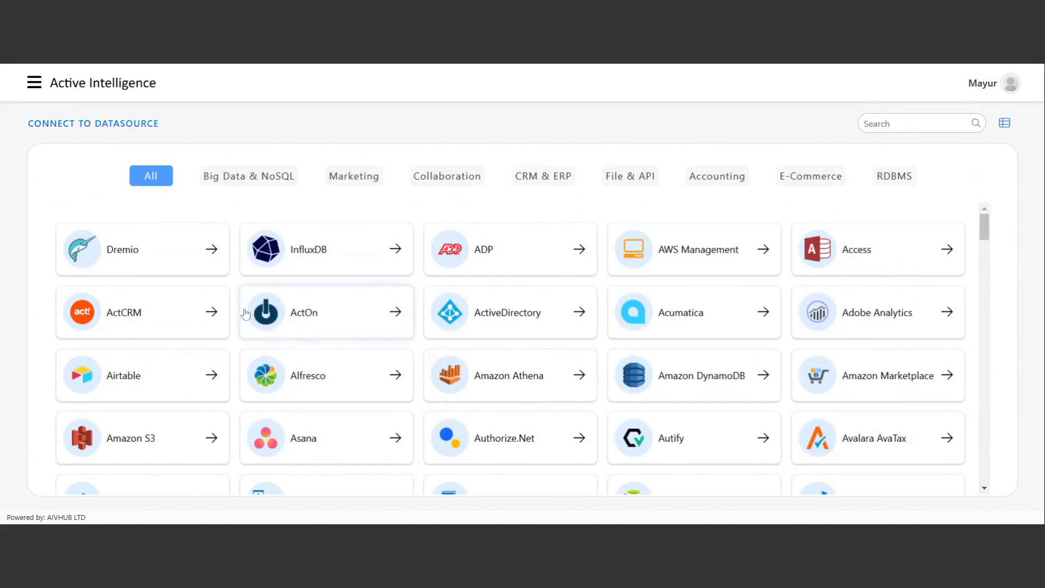
click(90, 83)
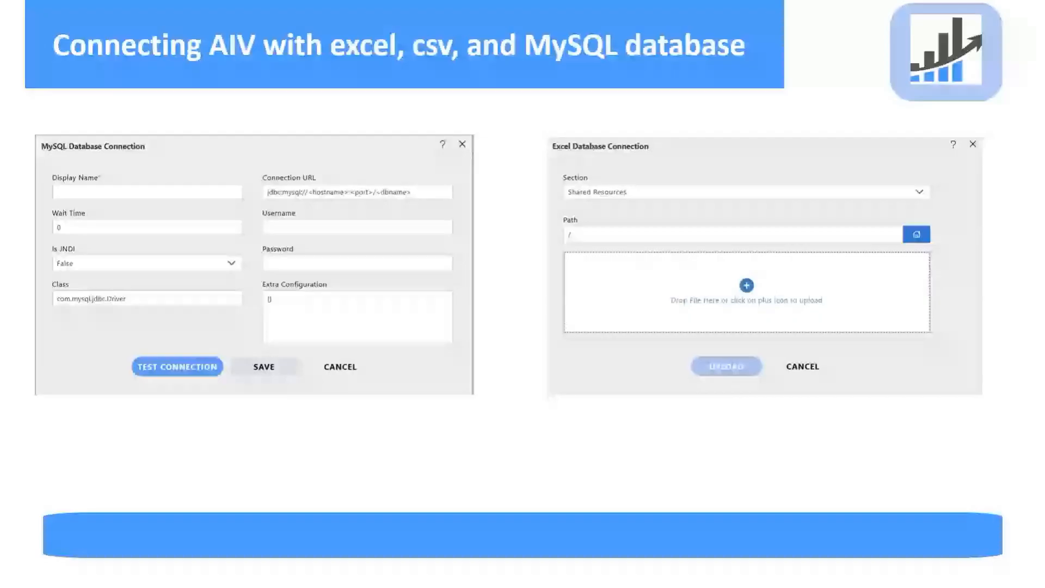
Advance past the slide on connecting AIV with Excel, CSV and MySQL.
click(632, 451)
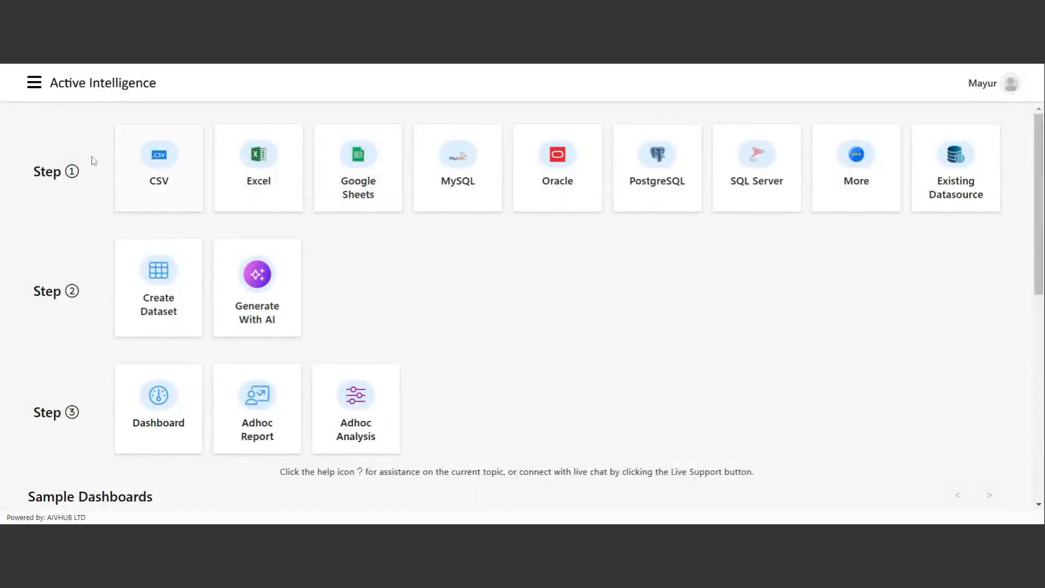
Go to Master Data > Datasets and check the empty list's context options.
click(32, 91)
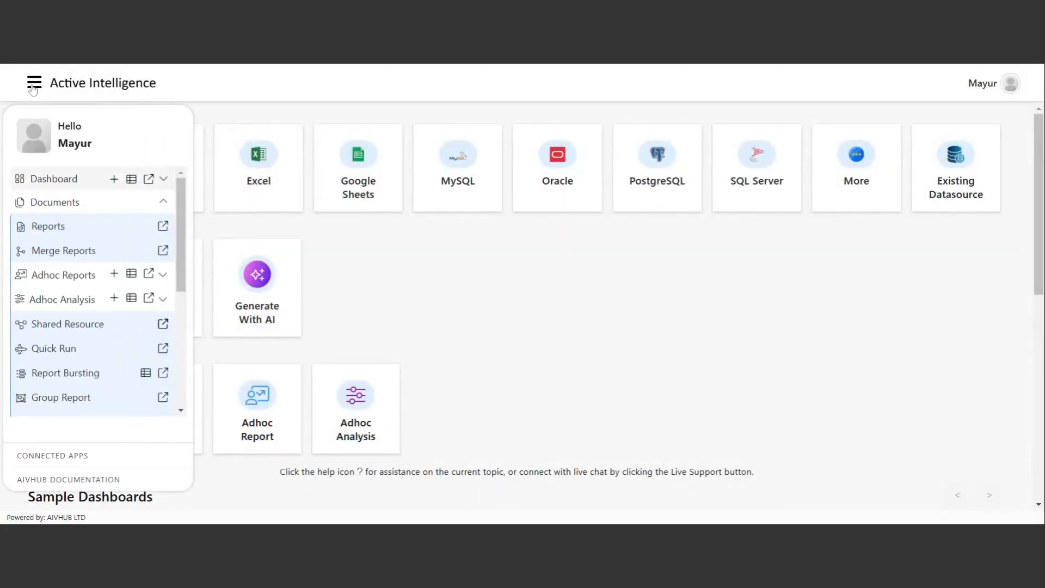
click(99, 209)
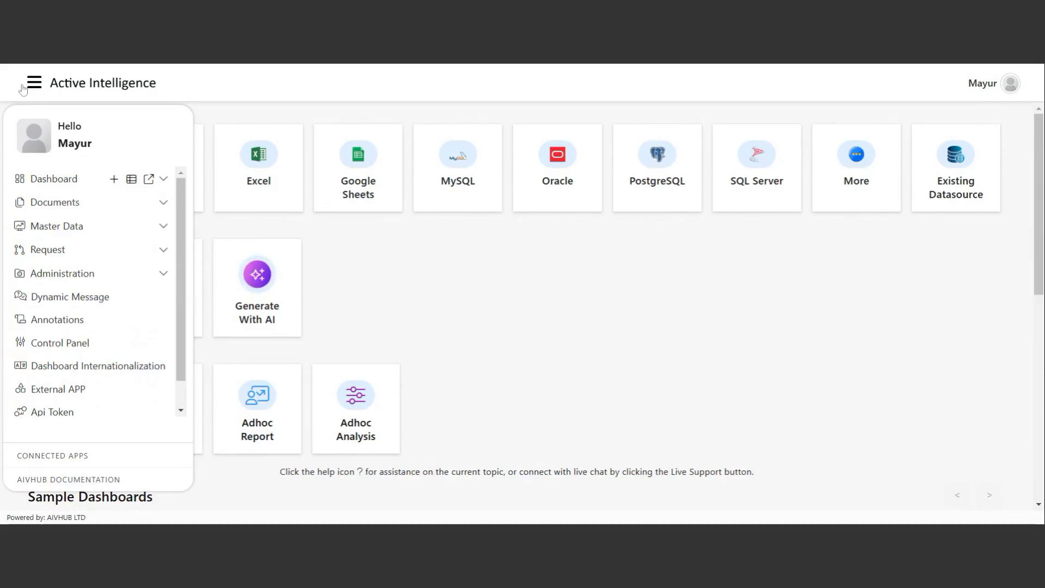
click(76, 231)
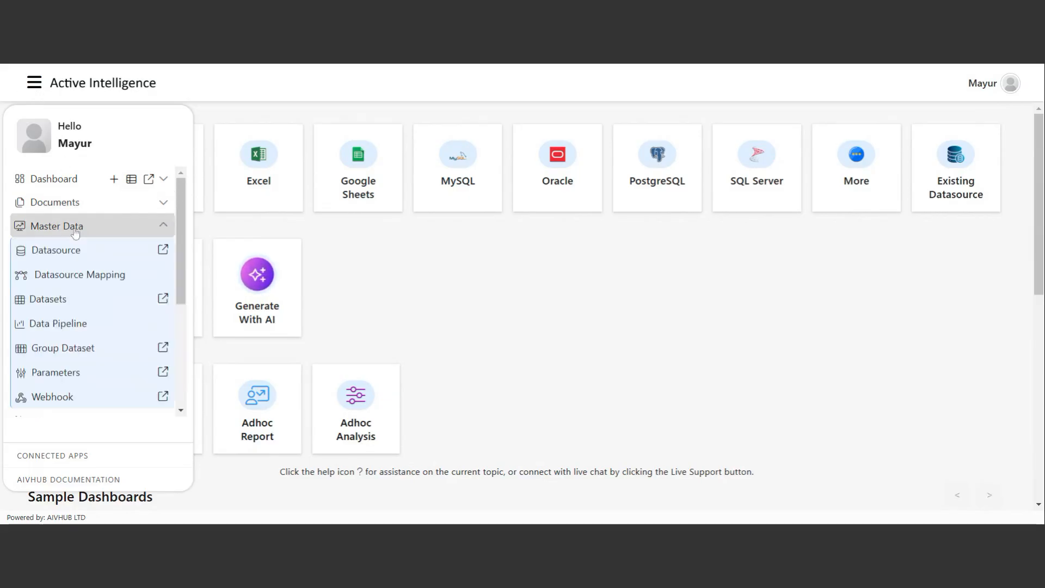
click(56, 302)
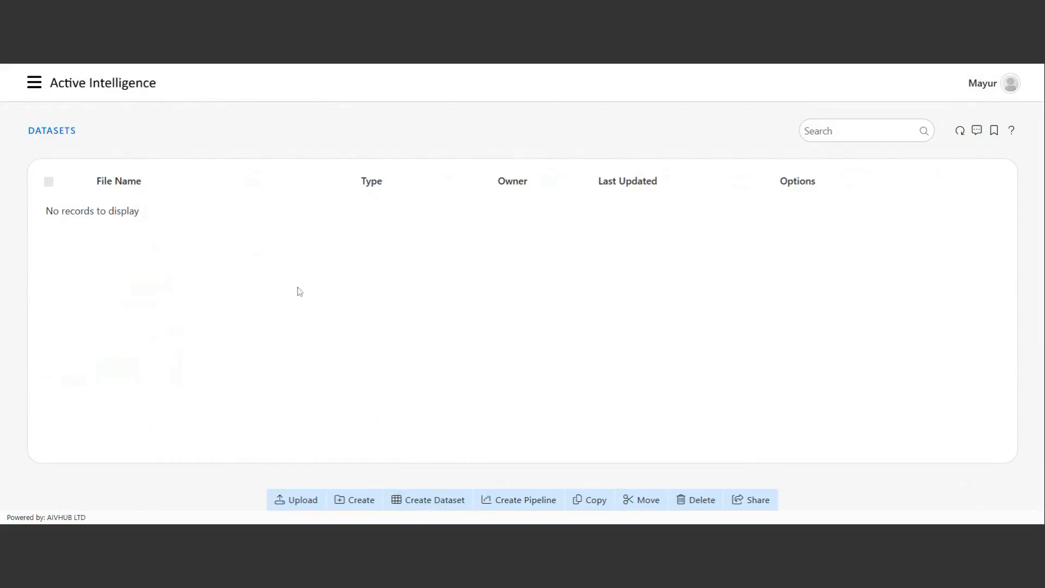
right_click(289, 259)
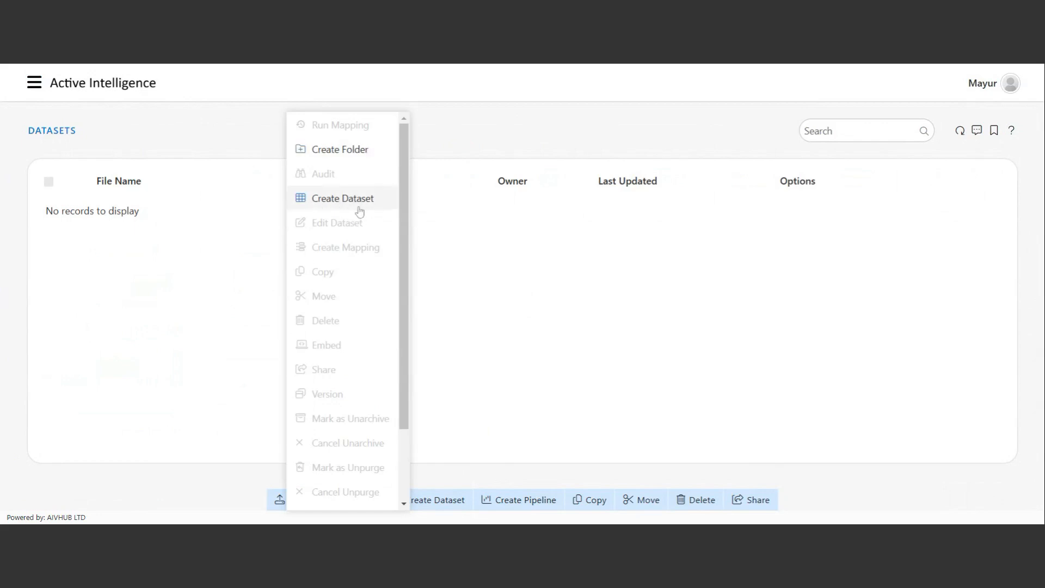
click(481, 320)
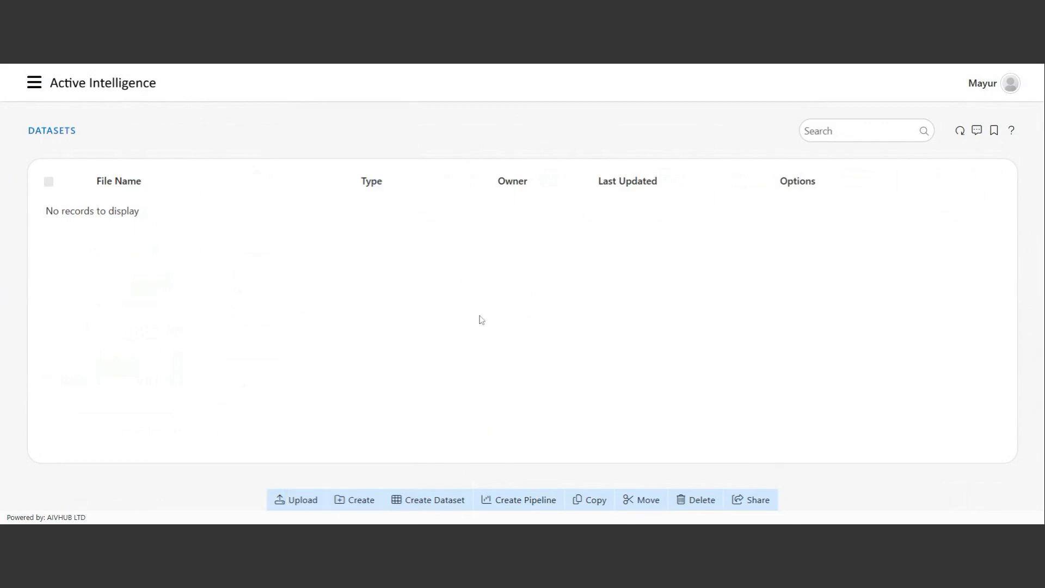
Start a new dataset on the Healthcare JDBC source and show the patients table columns.
click(436, 504)
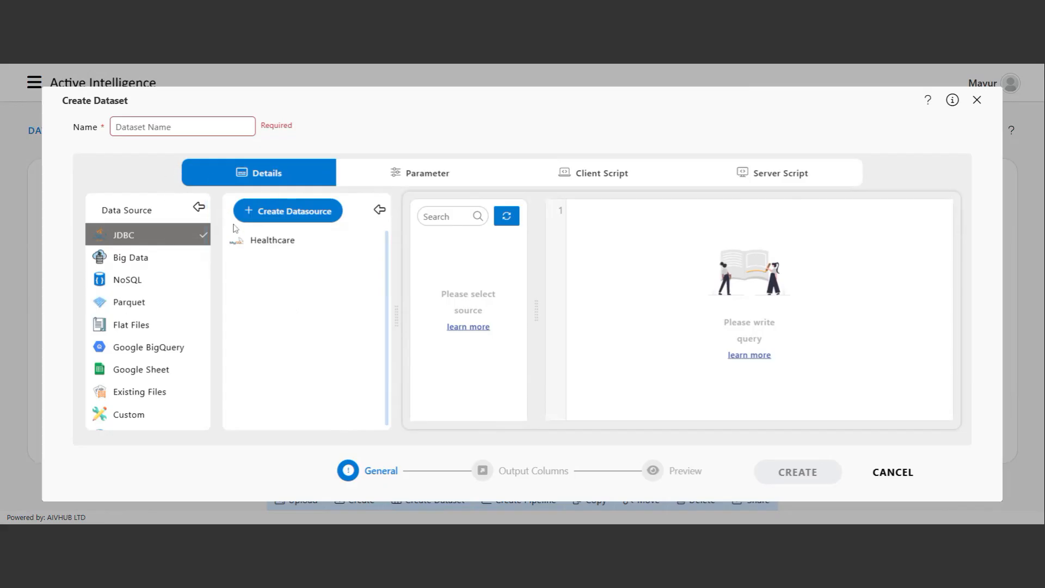
click(268, 242)
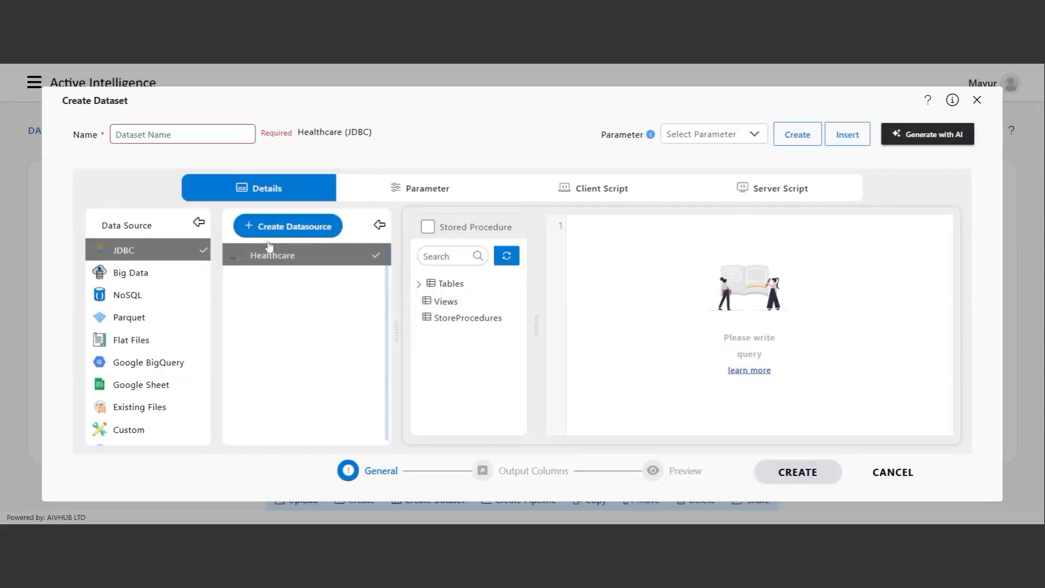
click(420, 285)
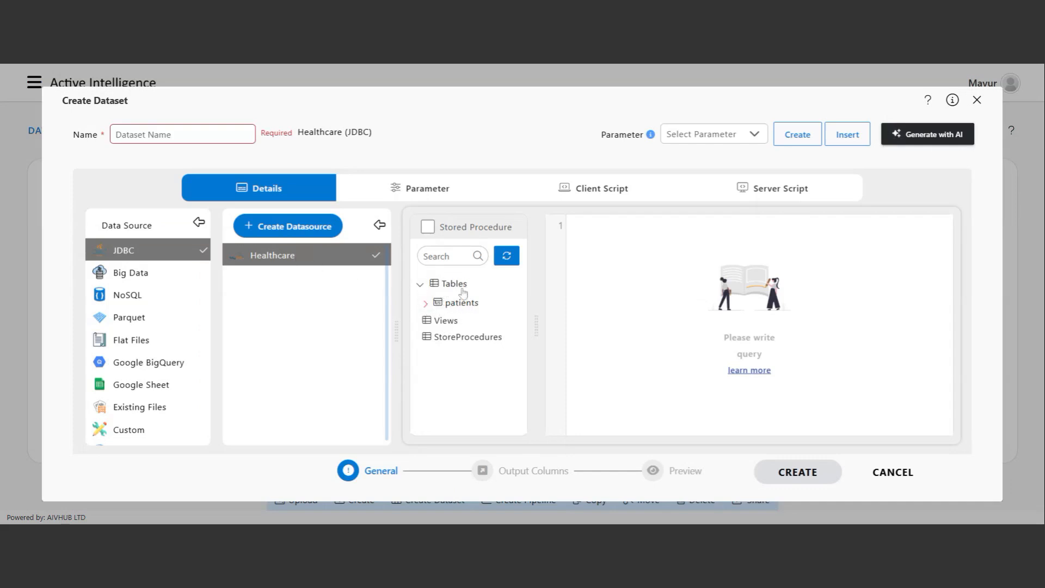
click(427, 304)
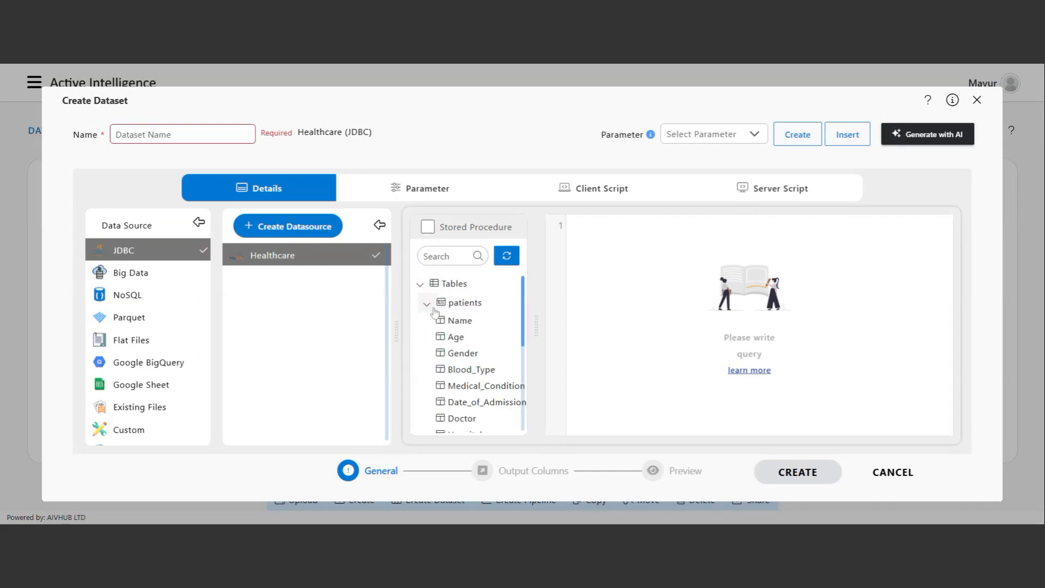
scroll(485, 338, down, 5)
scroll(487, 340, up, 5)
Name the dataset 'Number of Patients by Gender'.
drag(536, 333, 568, 333)
scroll(473, 357, down, 1)
scroll(473, 358, down, 2)
scroll(477, 338, up, 4)
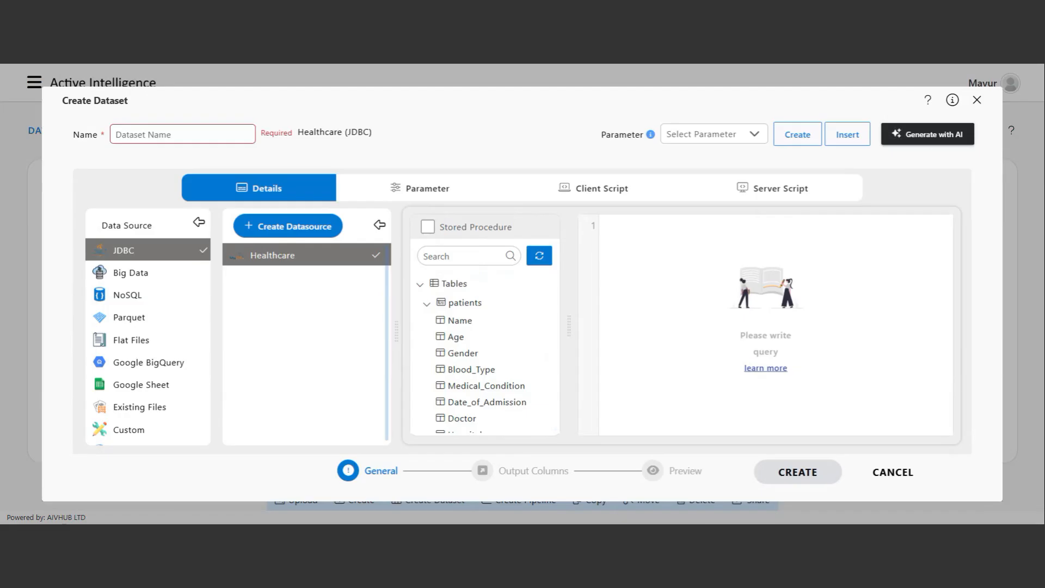
text(Number of Patients by Gender)
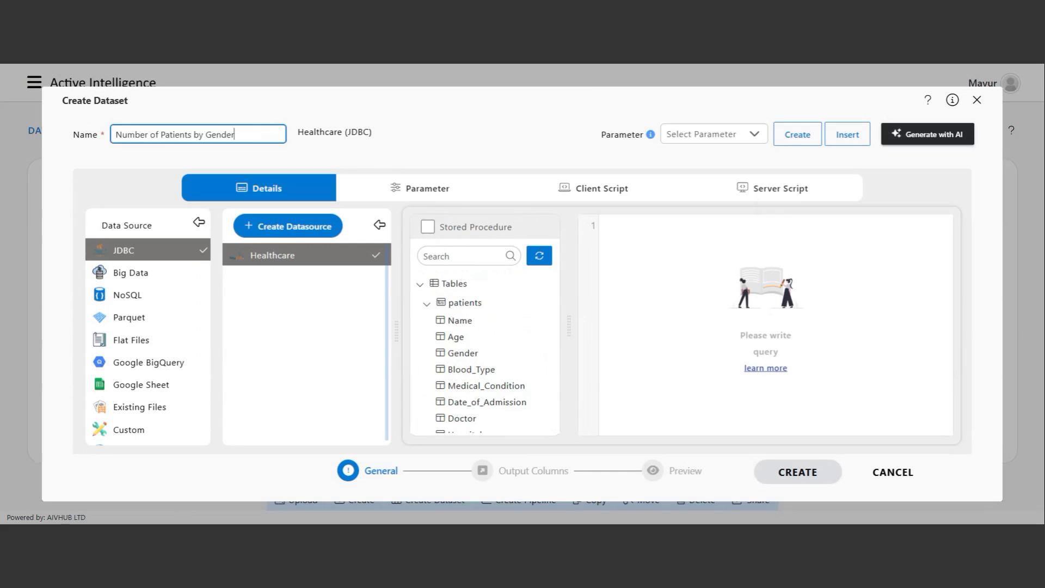
click(166, 154)
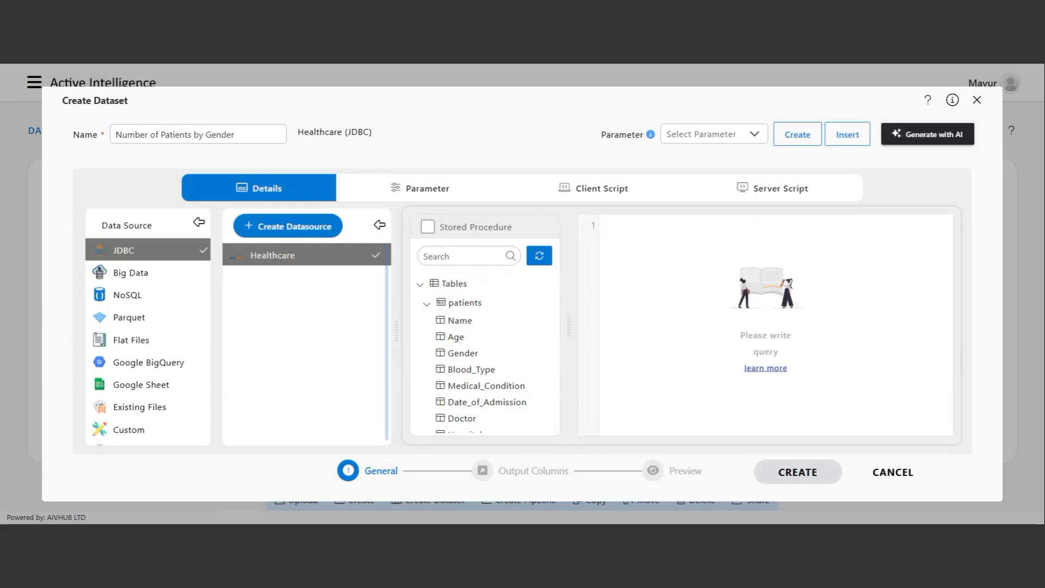
Paste the gender count SQL query, check output columns and preview, then create the dataset.
click(675, 215)
text(SELECT Gender, COUNT(*) AS Patient_Count FROM patients GROUP BY Gender;)
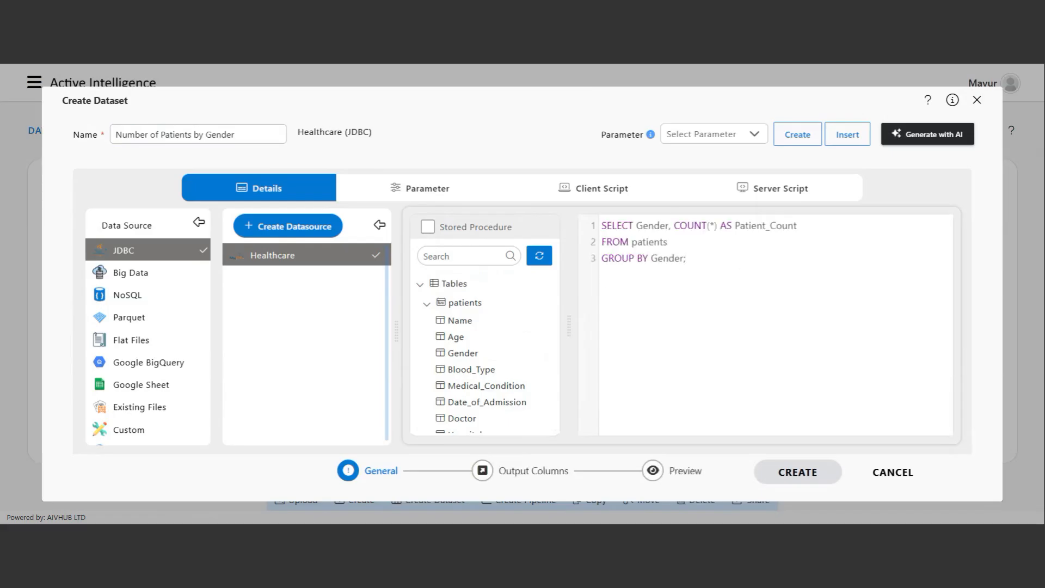
click(522, 475)
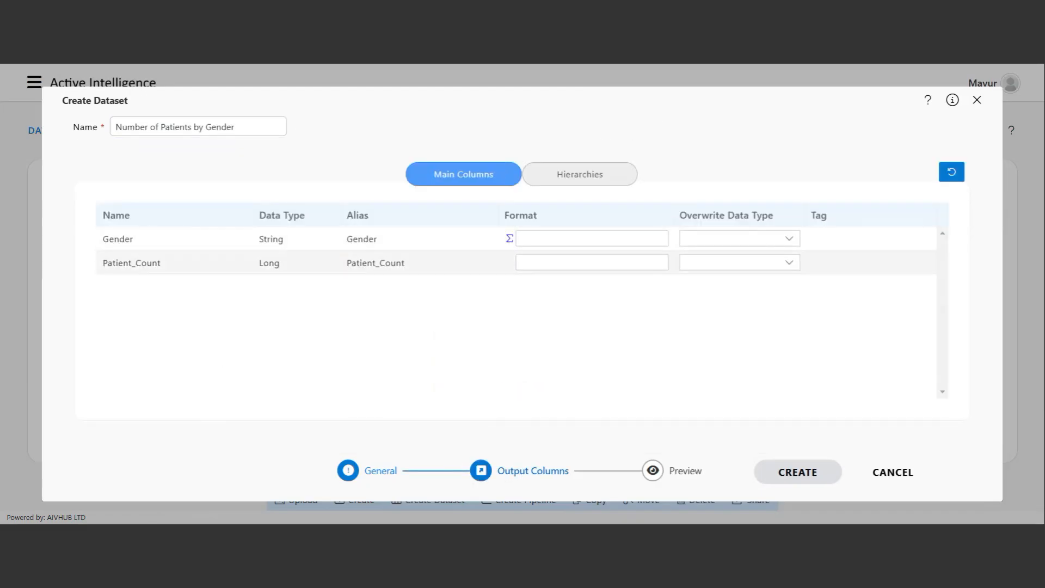
click(684, 474)
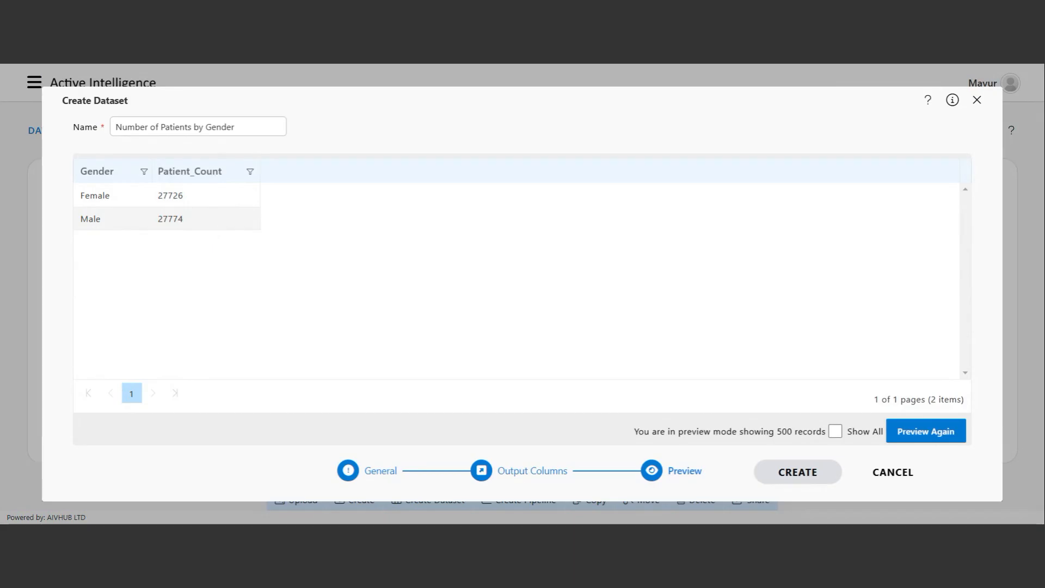
click(814, 478)
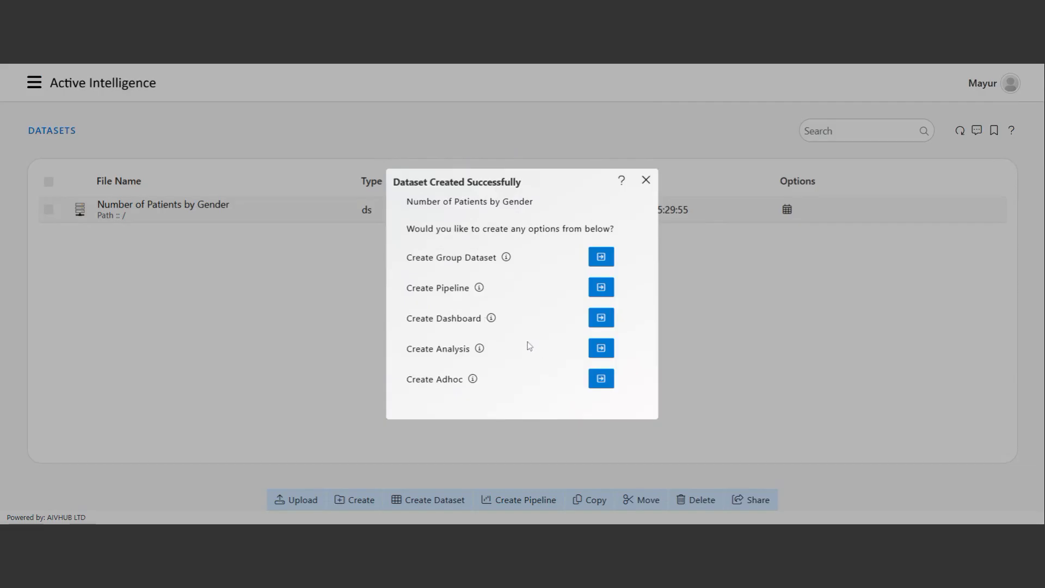
Close the confirmation and start another dataset on the Healthcare JDBC source.
click(646, 179)
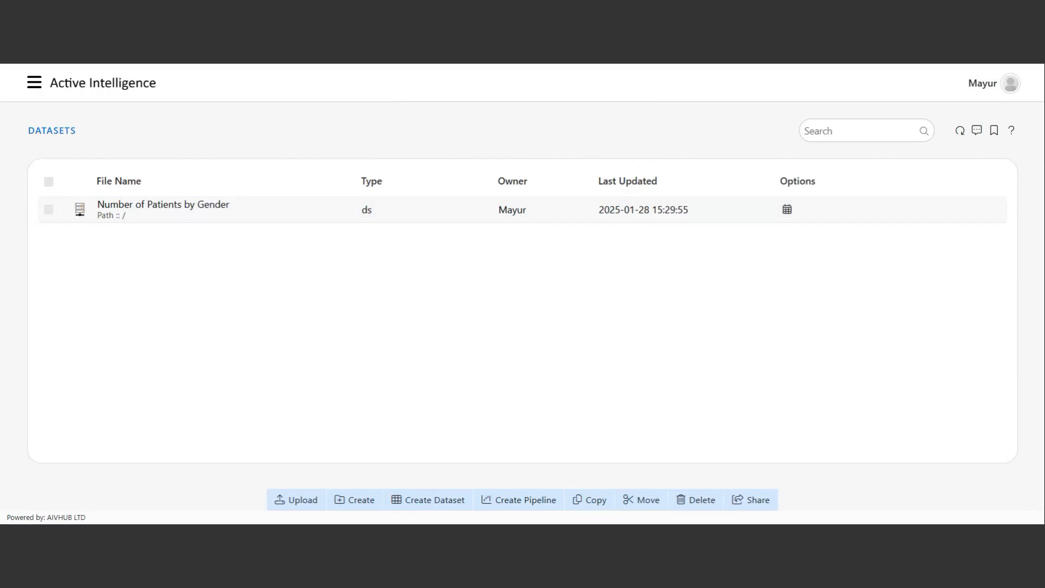
click(435, 501)
click(275, 242)
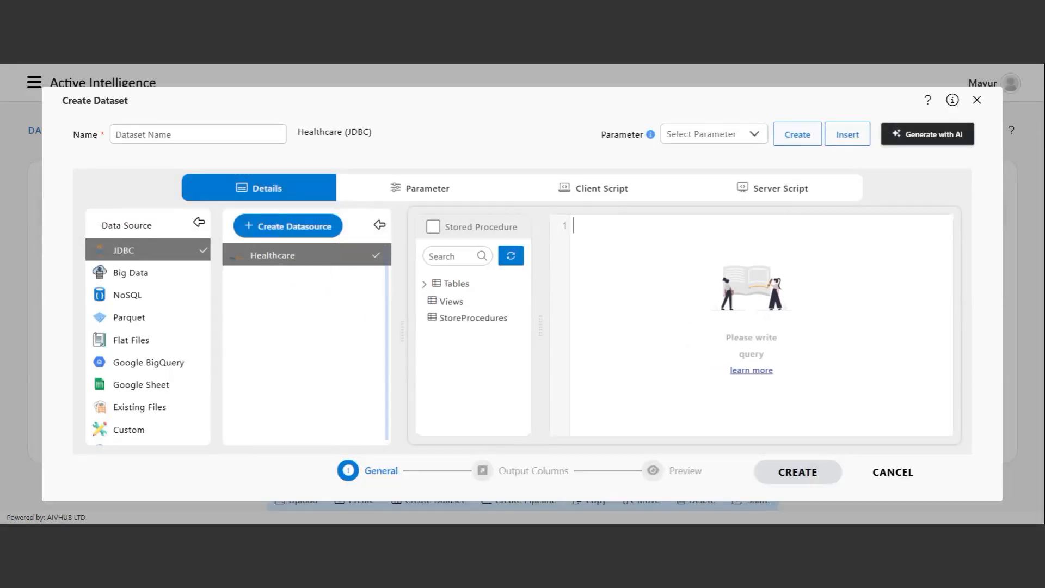
Name the dataset 'Number of Patients by Blood Type'.
text(Number of Patients by Blood Type)
key(ctrl+a)
key(ctrl+x)
click(170, 127)
key(ctrl+v)
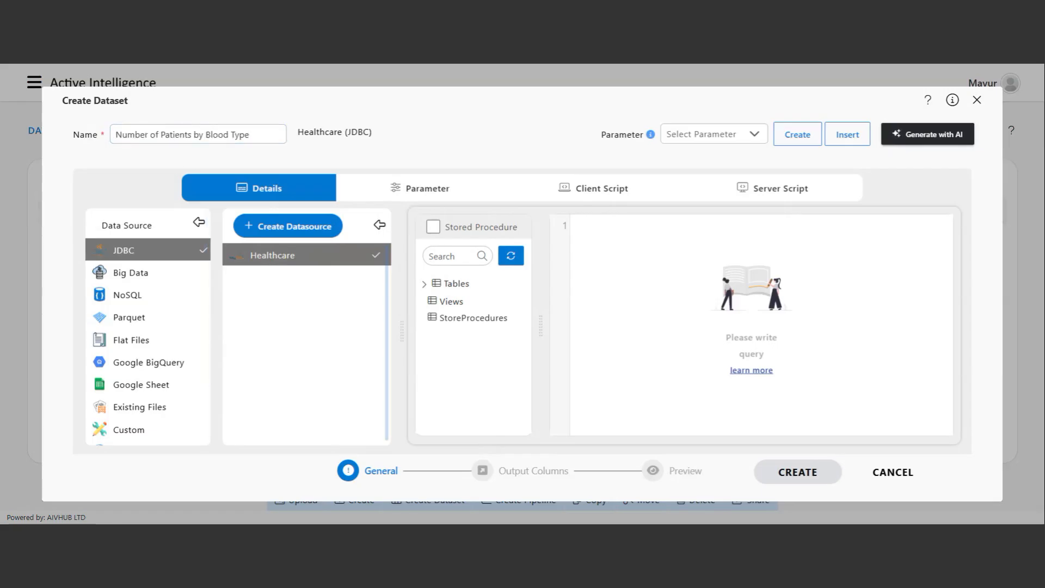
Paste the GROUP BY Blood_Type query, check columns and preview, then create the dataset.
click(682, 246)
key(ctrl+v)
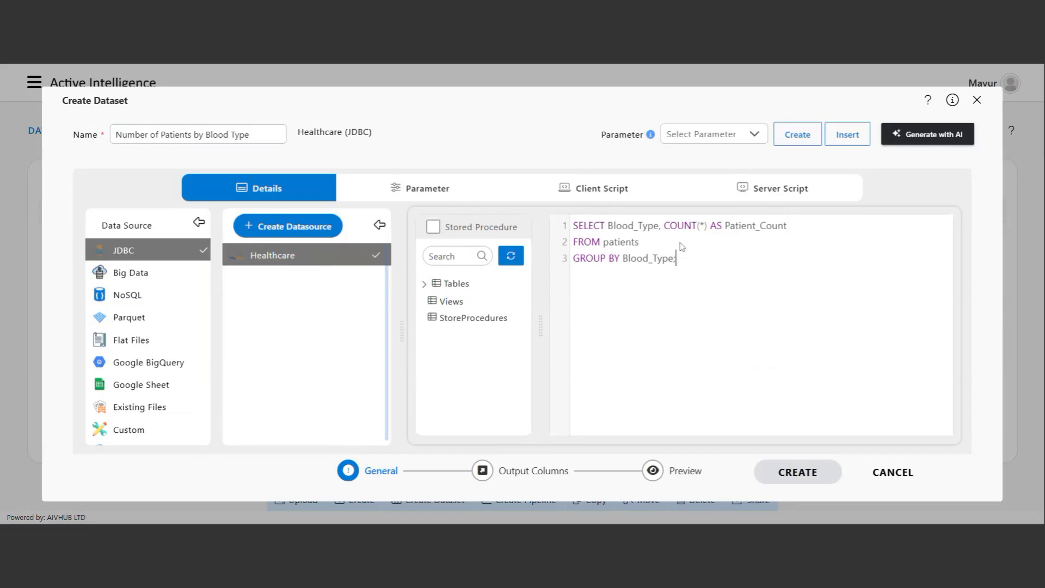
click(536, 471)
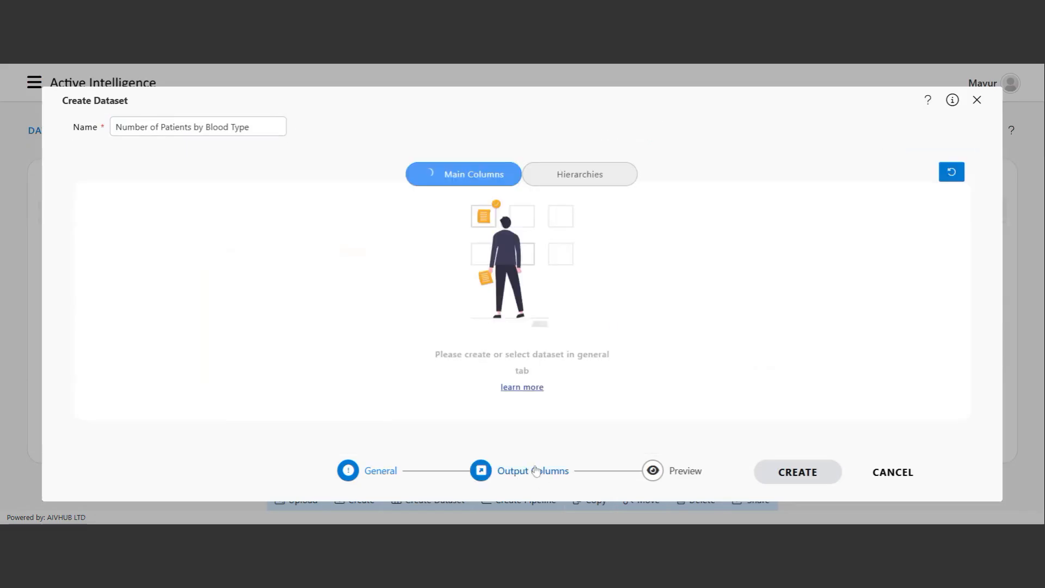
click(655, 472)
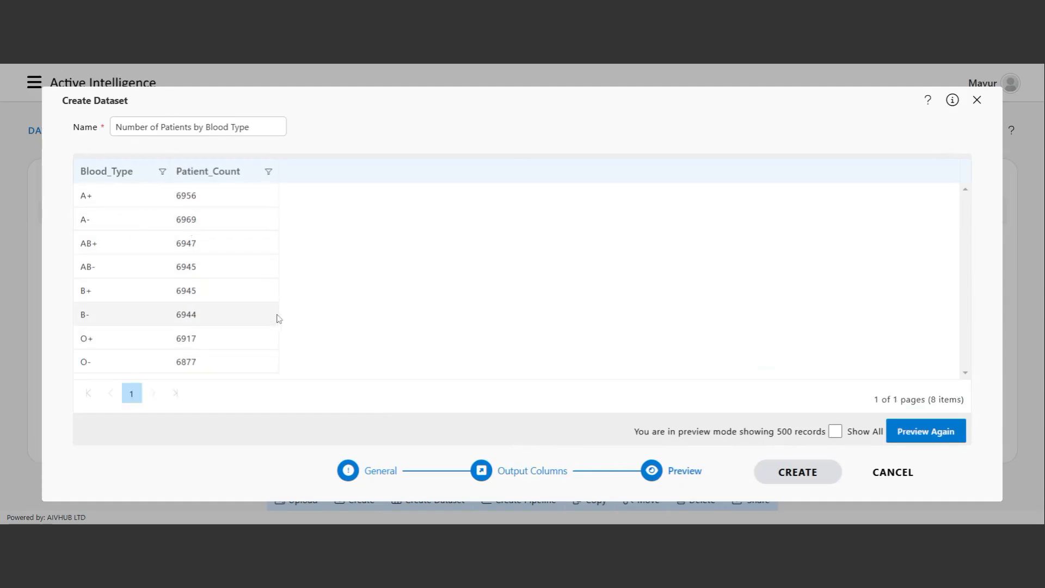
click(806, 476)
click(645, 179)
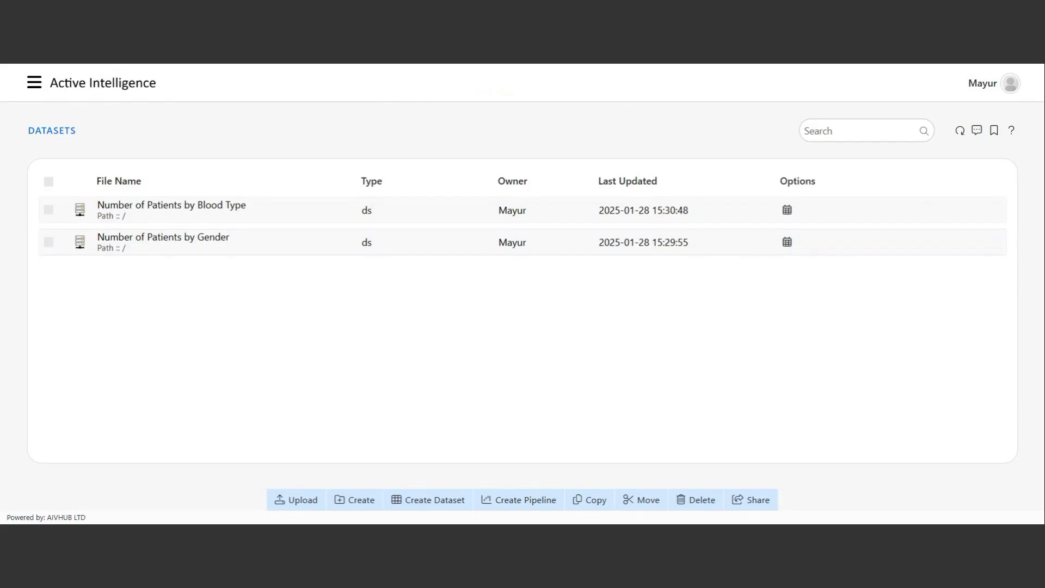
Start a new dataset from Existing Files, keeping Shared Resources as source and CSV format.
click(435, 505)
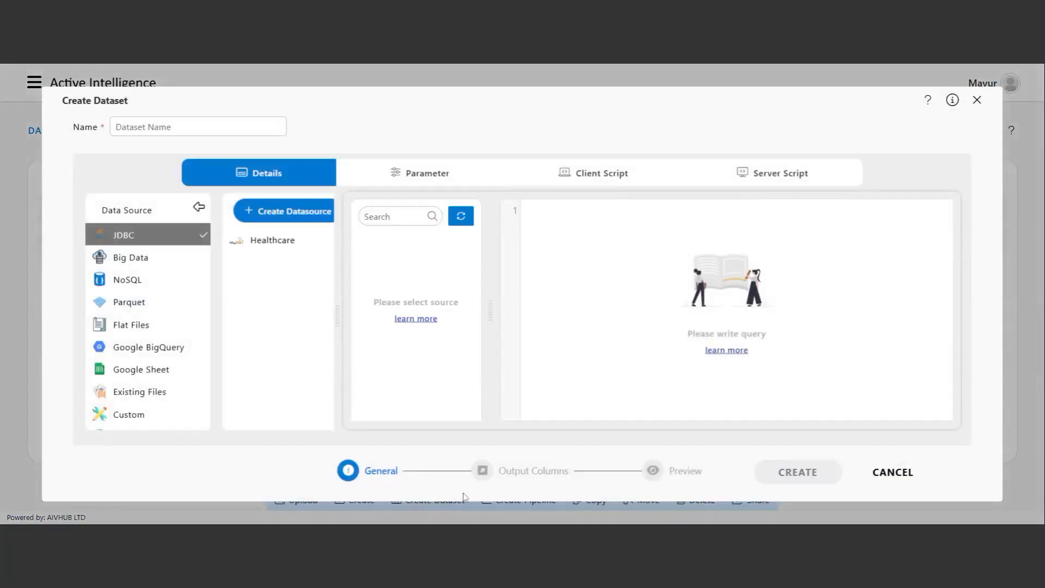
click(126, 393)
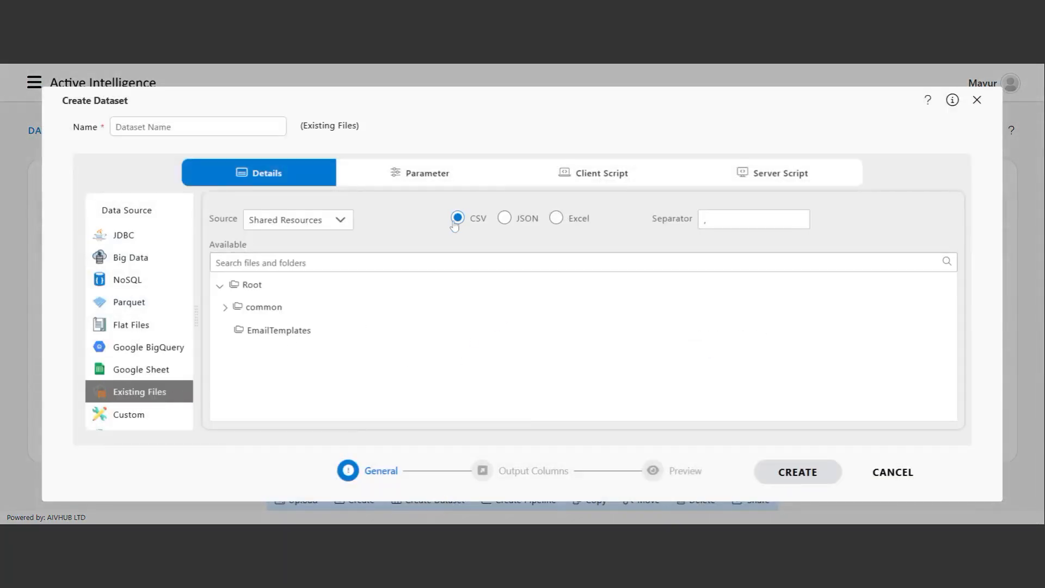
click(303, 223)
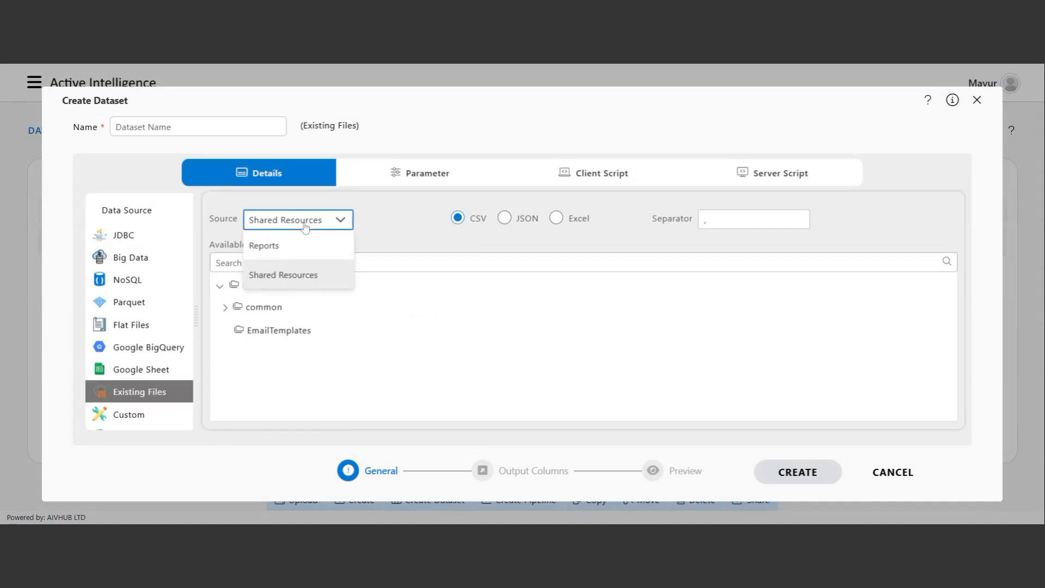
click(223, 223)
double_click(221, 219)
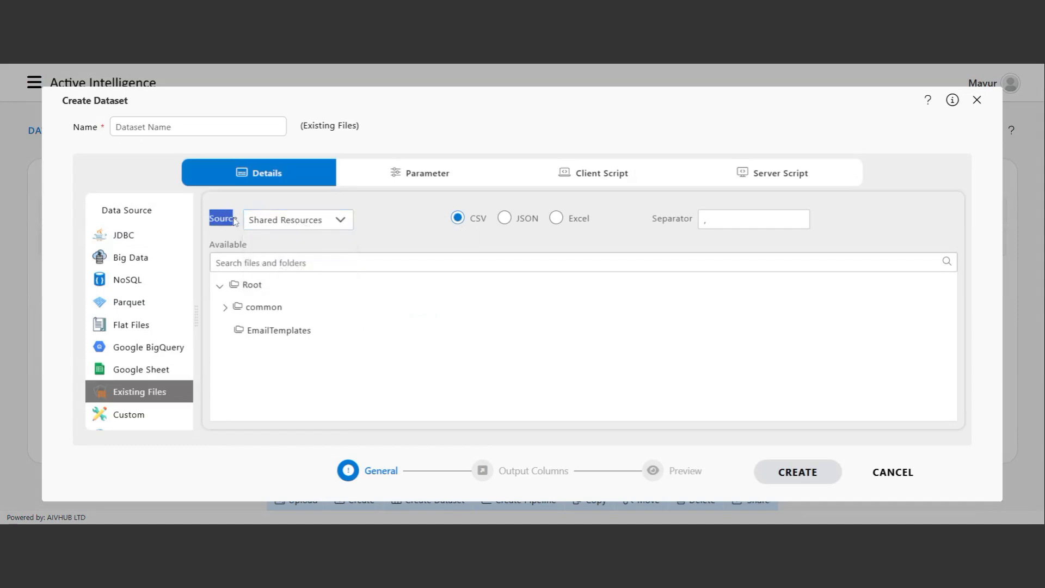
click(336, 229)
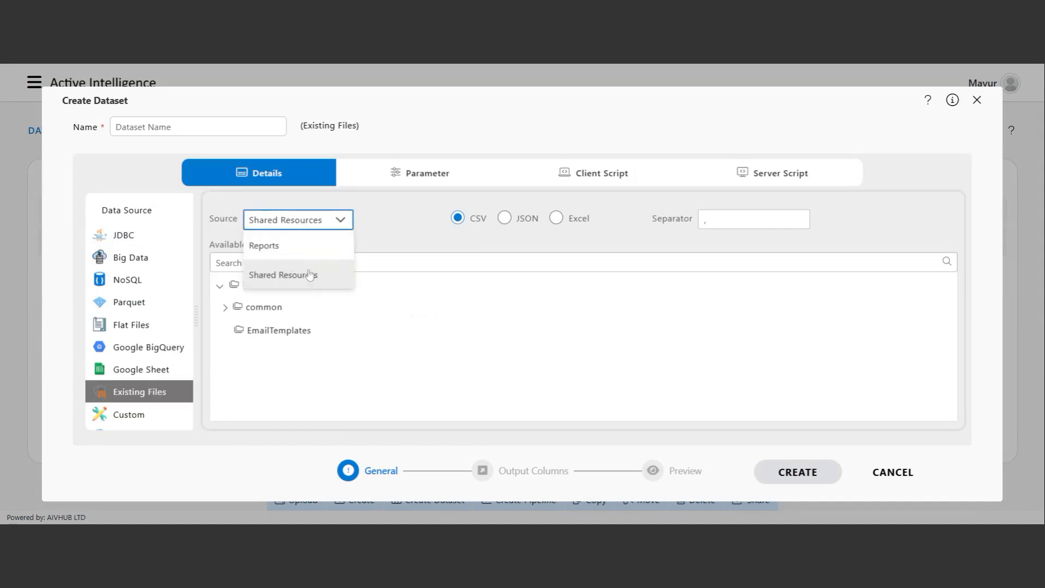
click(390, 245)
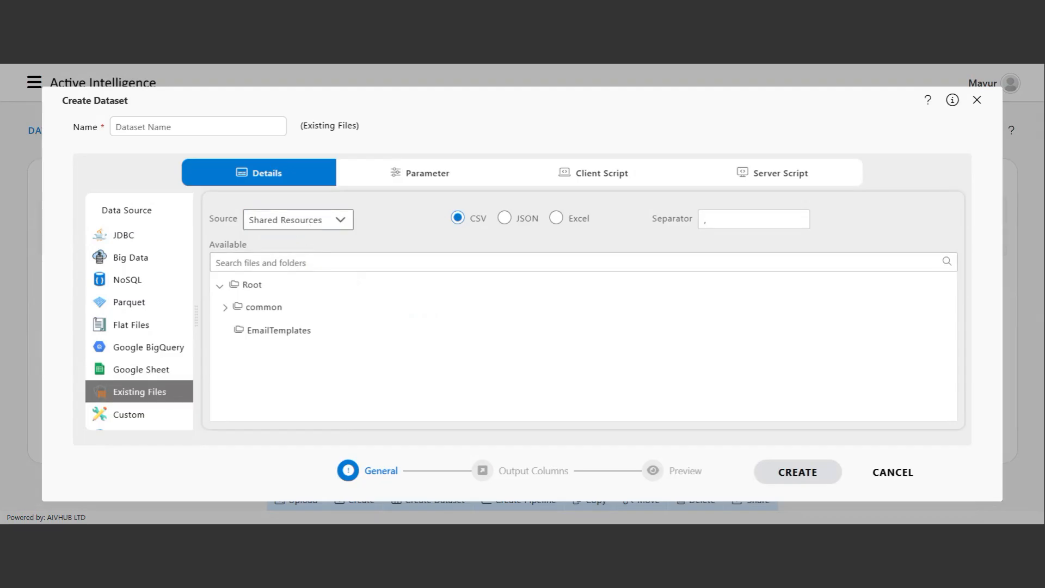
click(311, 229)
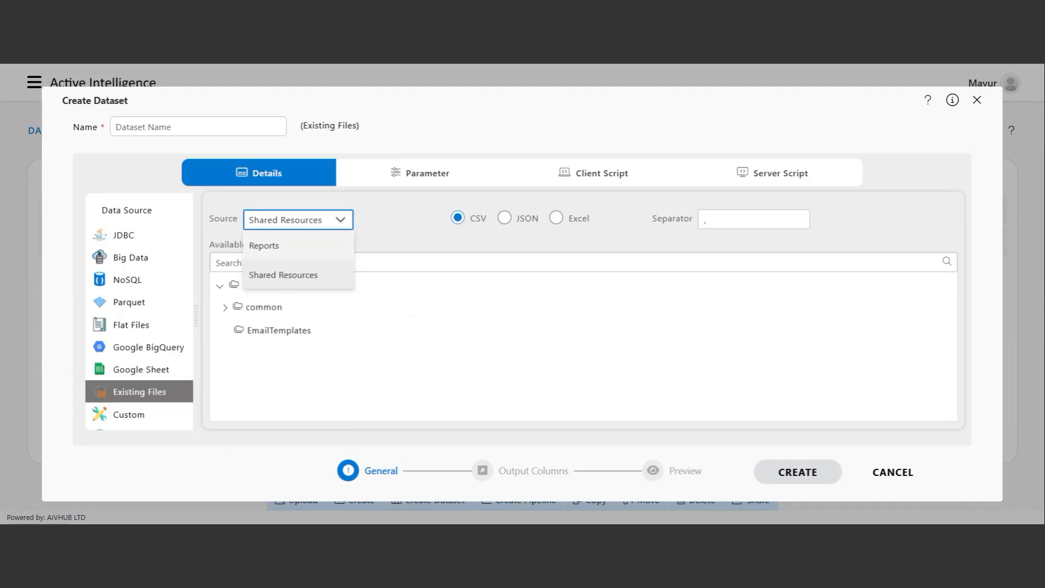
click(303, 282)
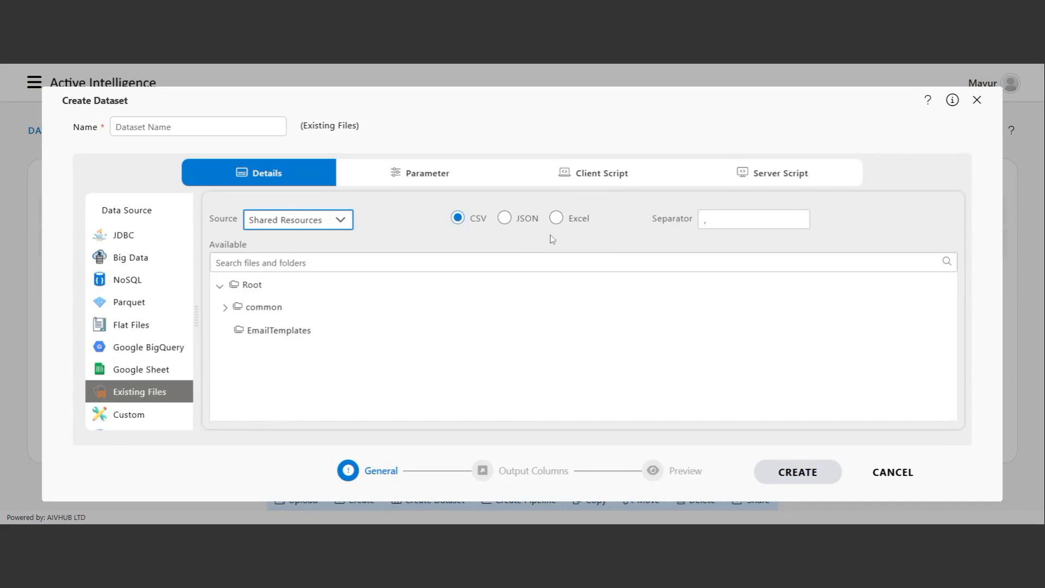
drag(652, 221, 688, 227)
click(687, 231)
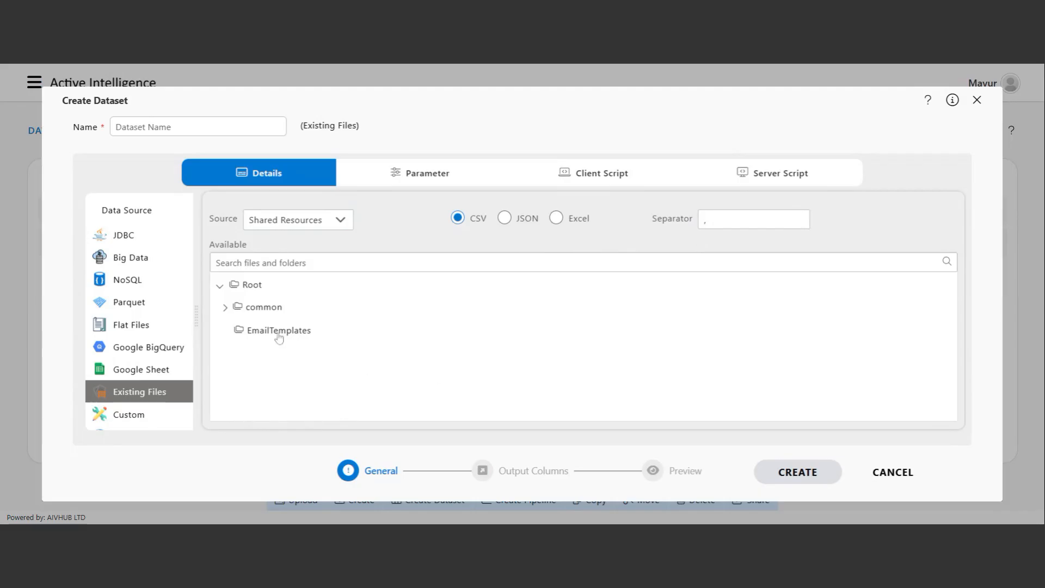
Select common > csv > insurance.csv and list its seven output columns, age through charges.
click(225, 307)
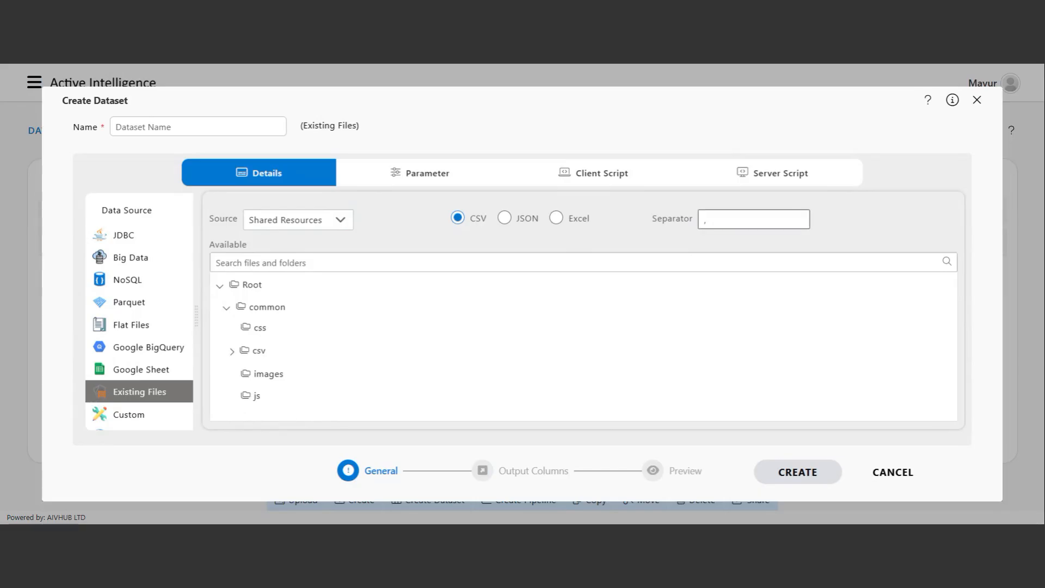
click(233, 352)
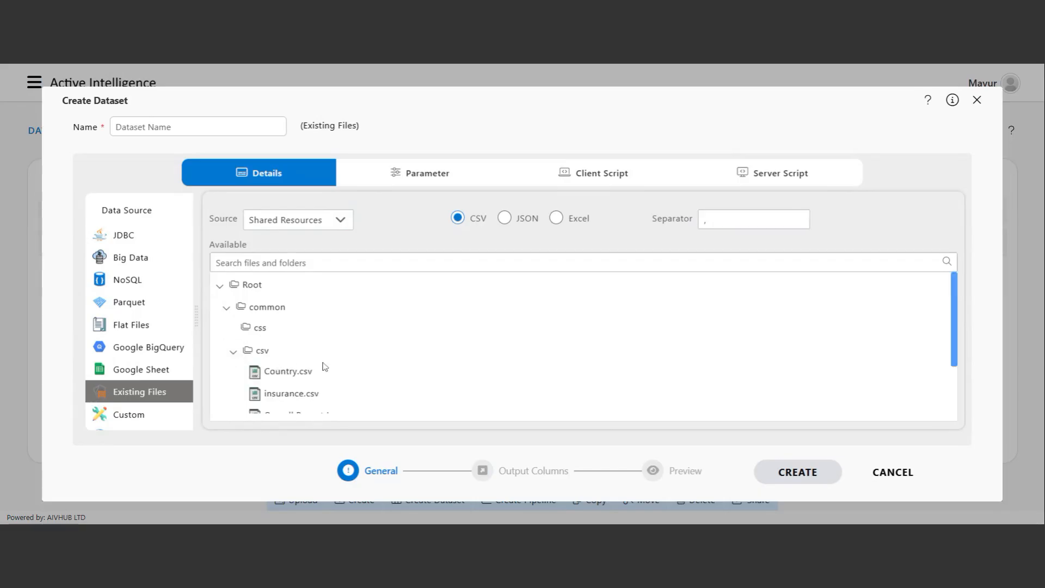
scroll(327, 364, down, 3)
scroll(338, 353, up, 2)
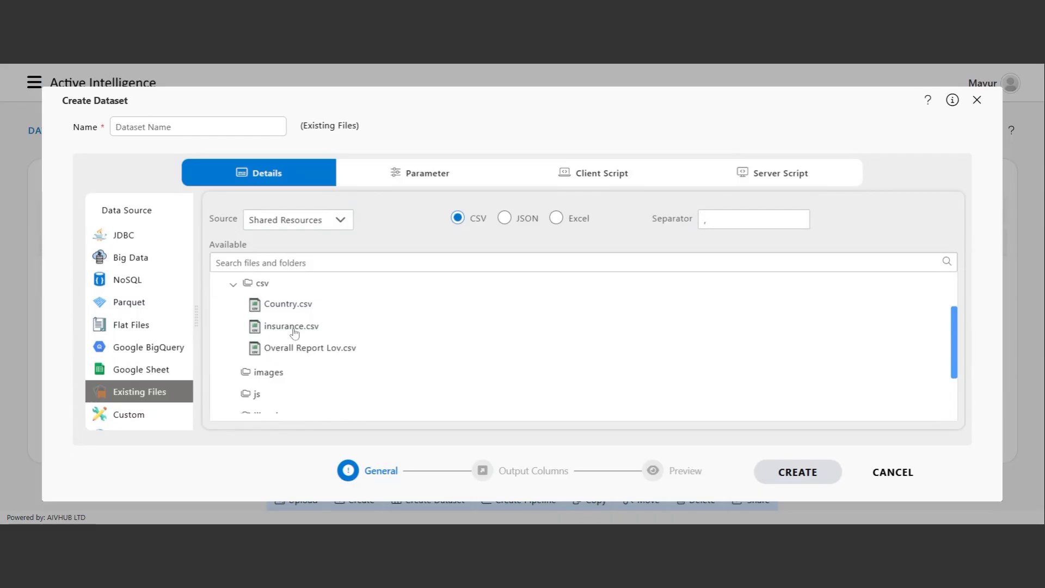
click(295, 330)
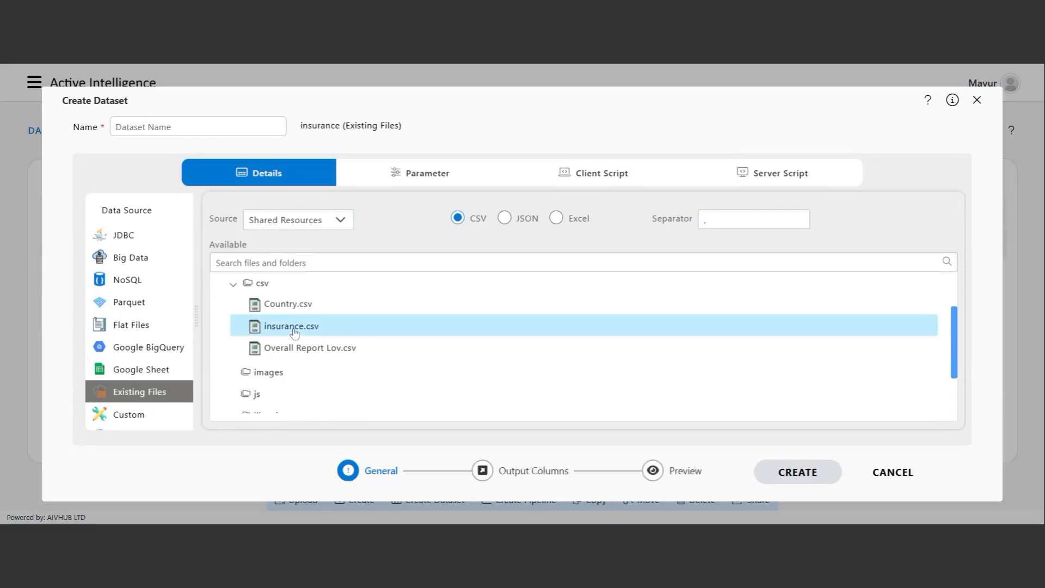
click(524, 477)
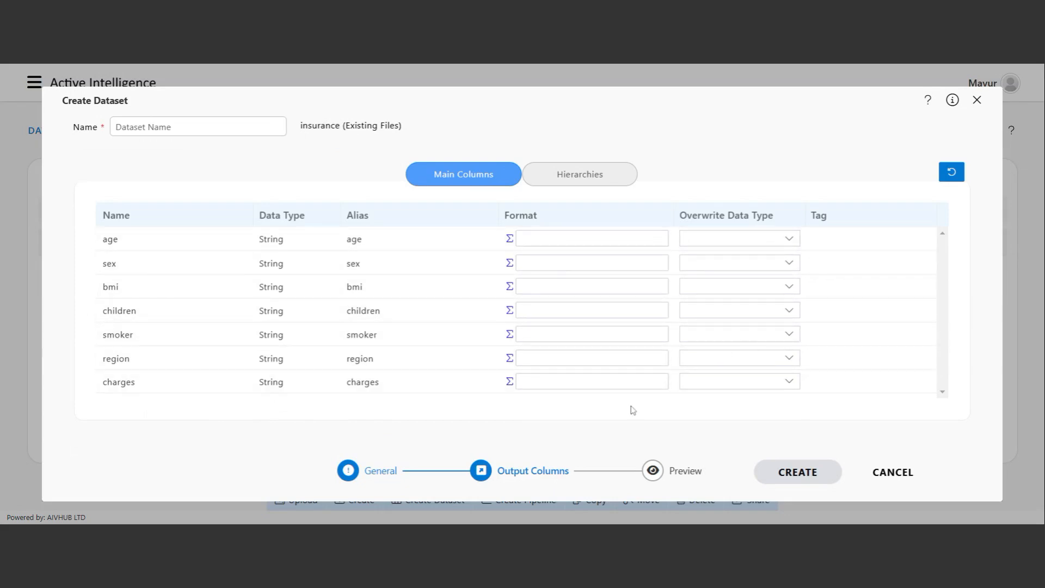
Preview the insurance rows and name the dataset 'Insurance'.
click(681, 478)
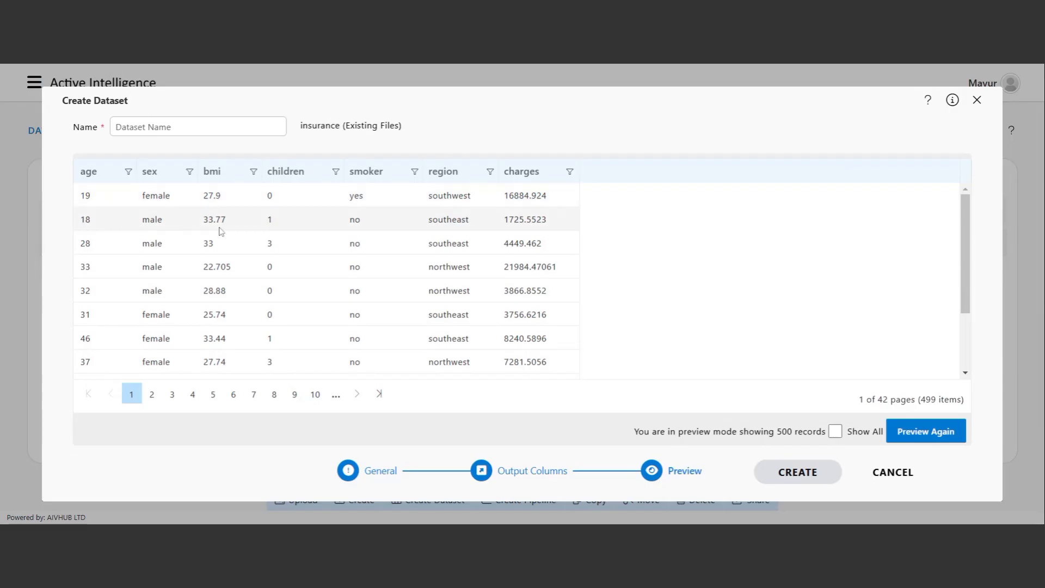
click(116, 126)
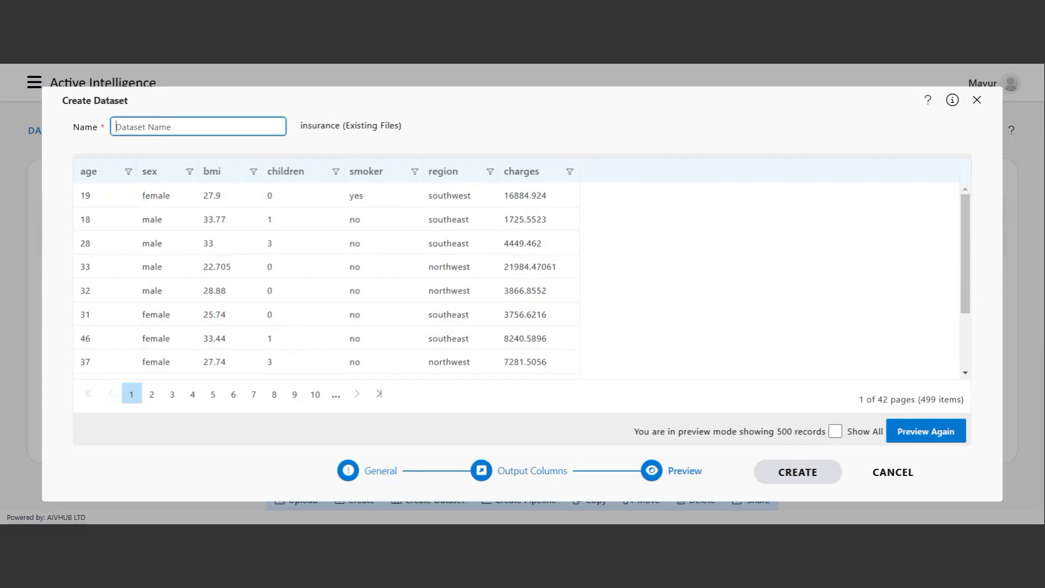
text(Insurance)
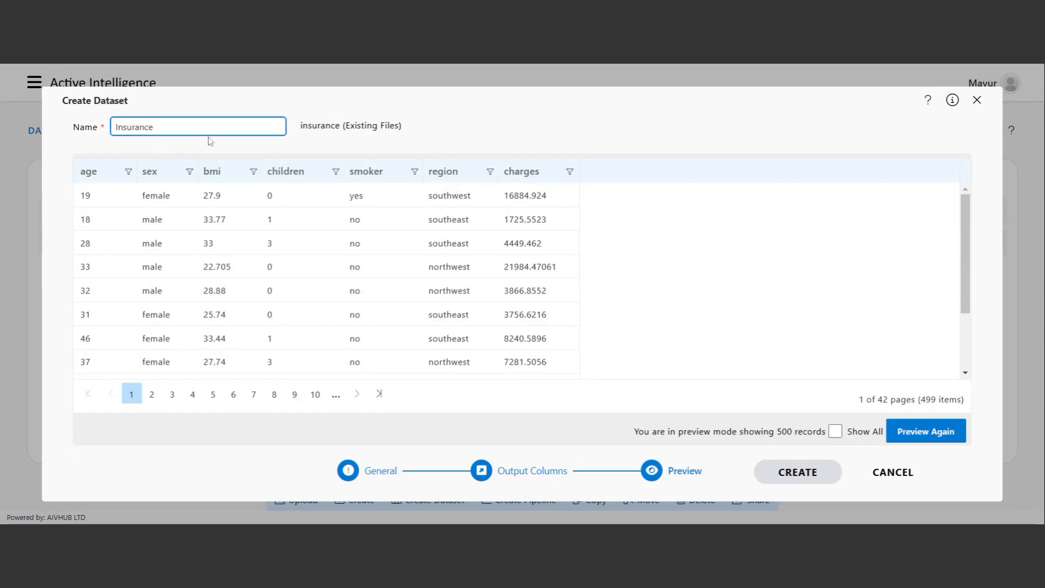
key(ctrl+a)
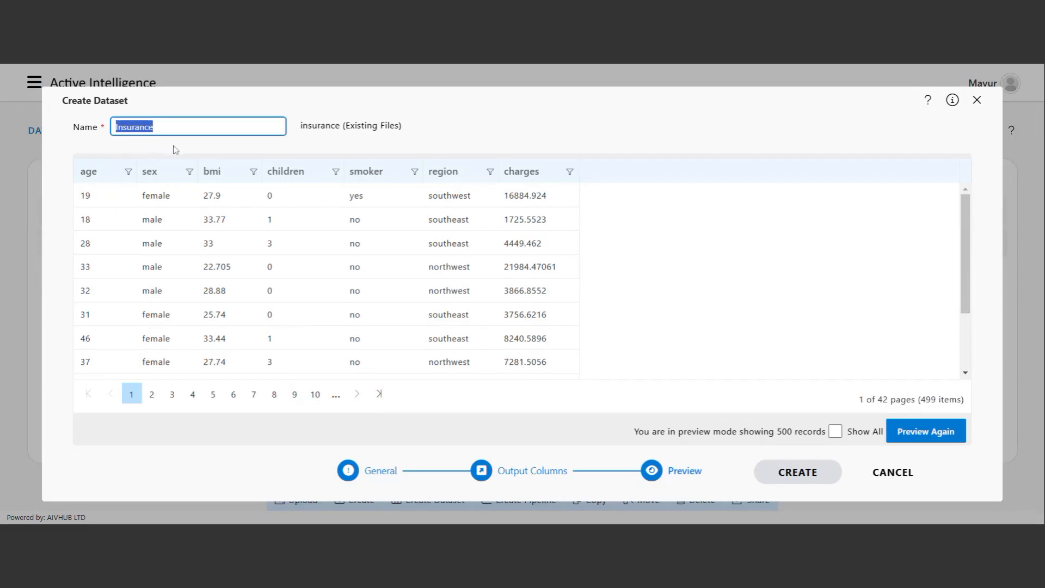
Create the Insurance dataset and close the success popup.
scroll(490, 332, down, 2)
scroll(560, 334, up, 2)
click(798, 473)
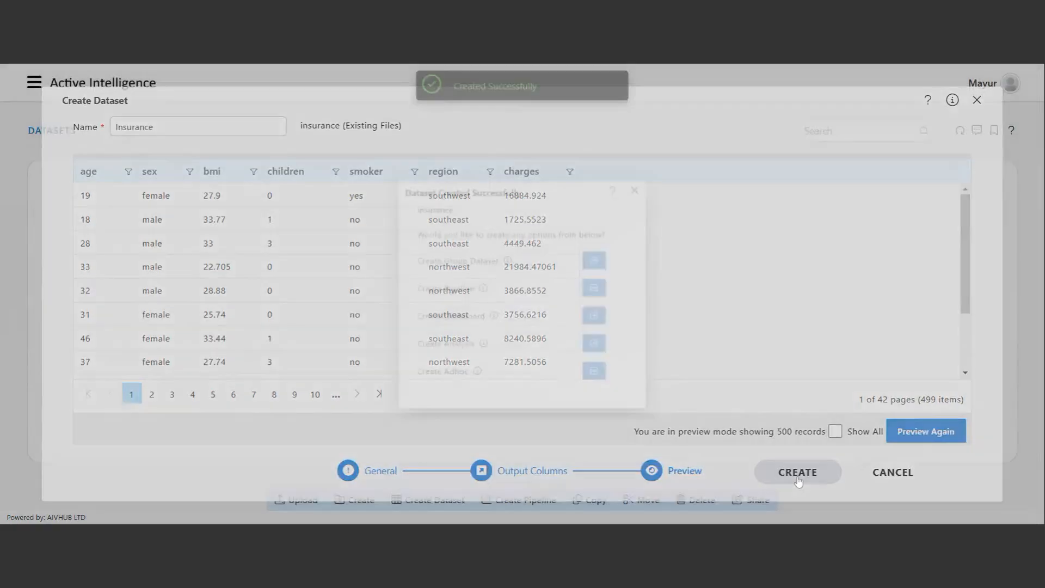
click(646, 178)
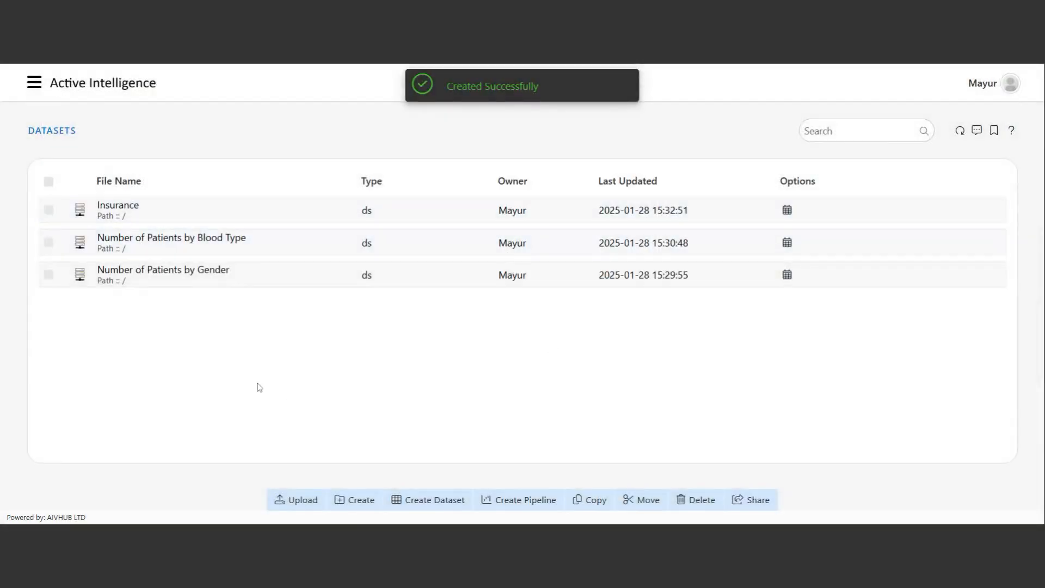
Start a new dataset from Existing Files with the file format set to Excel.
click(427, 500)
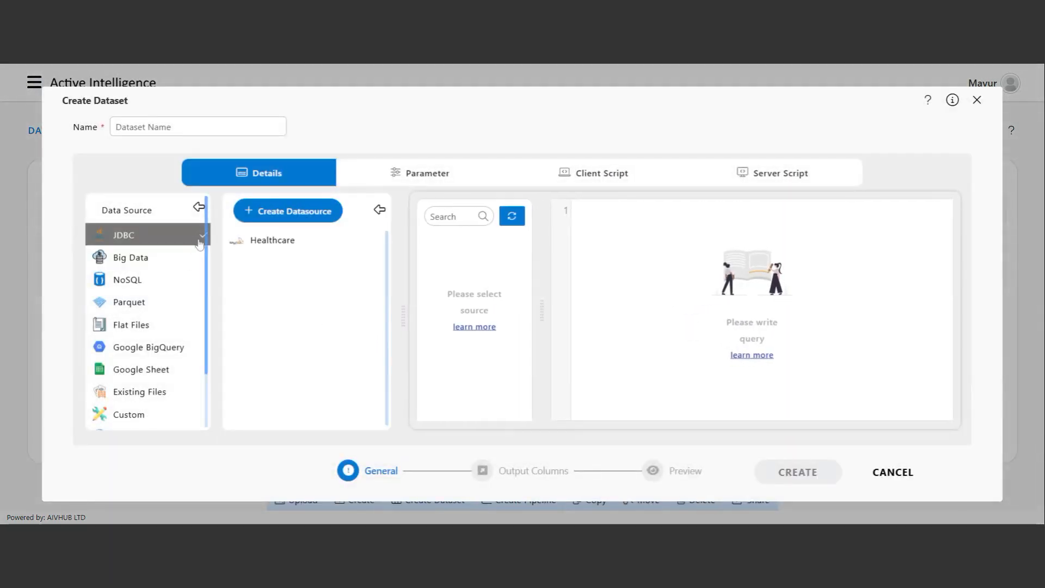
click(140, 395)
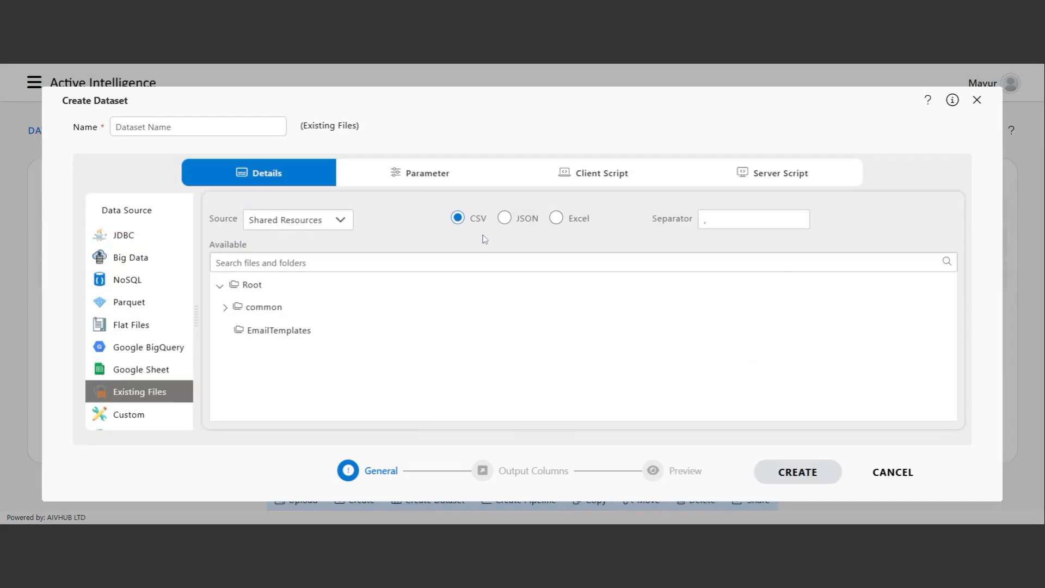
click(558, 222)
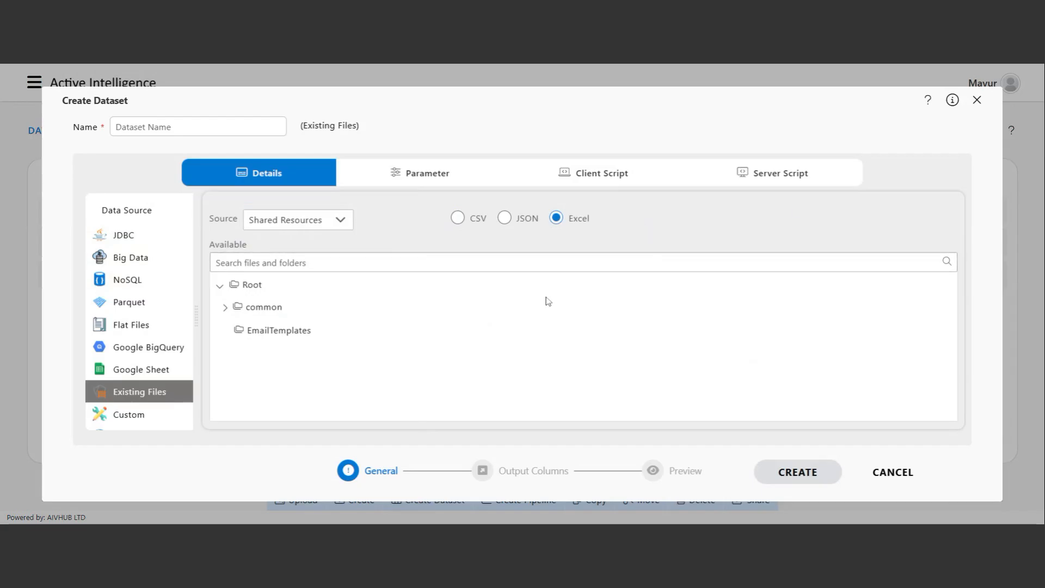
Select common > xlsx > Healthcare-Diabetes.xlsx as the source file.
click(224, 308)
scroll(250, 342, down, 2)
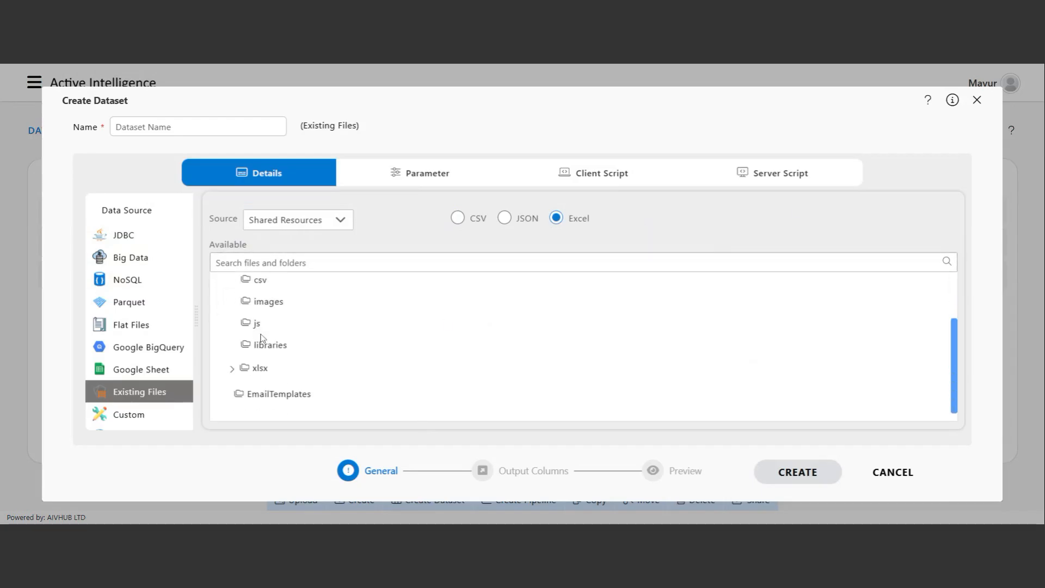
click(233, 369)
scroll(327, 376, down, 1)
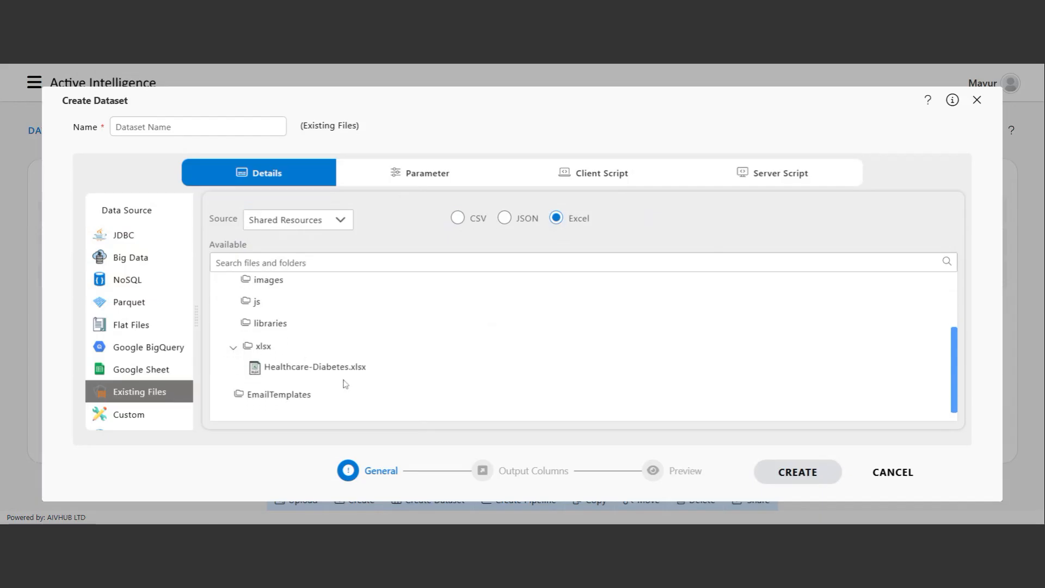
click(311, 370)
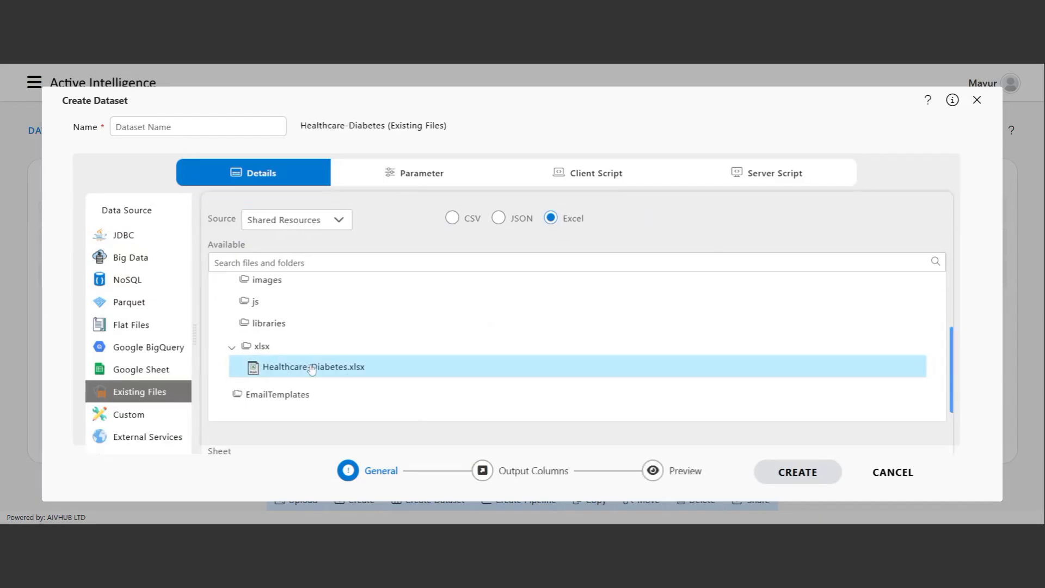
scroll(392, 373, down, 1)
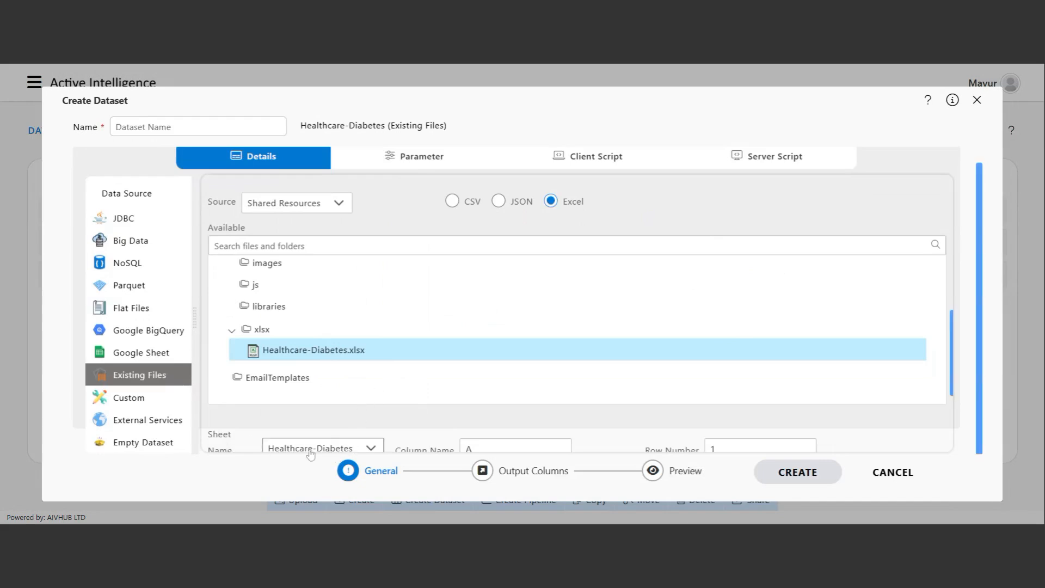
Check Column Name and Row Number, then review output columns Id through Outcome.
click(468, 448)
click(756, 448)
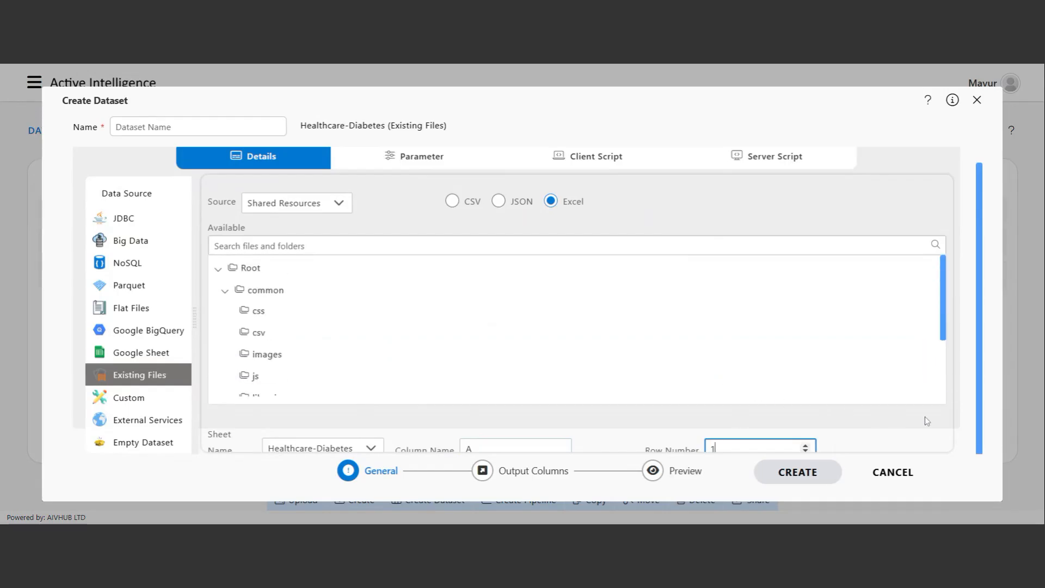
click(539, 474)
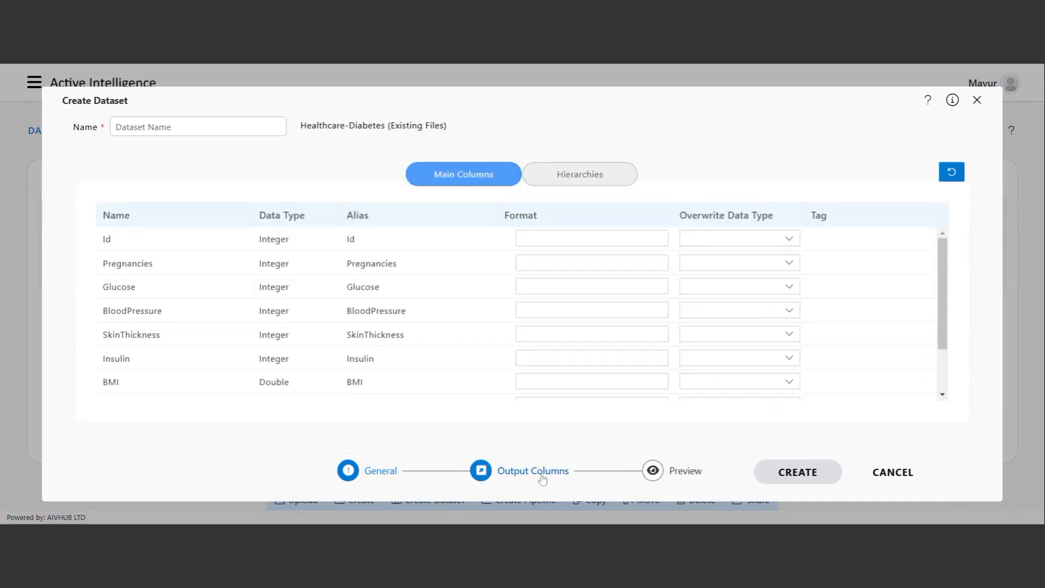
scroll(136, 273, down, 3)
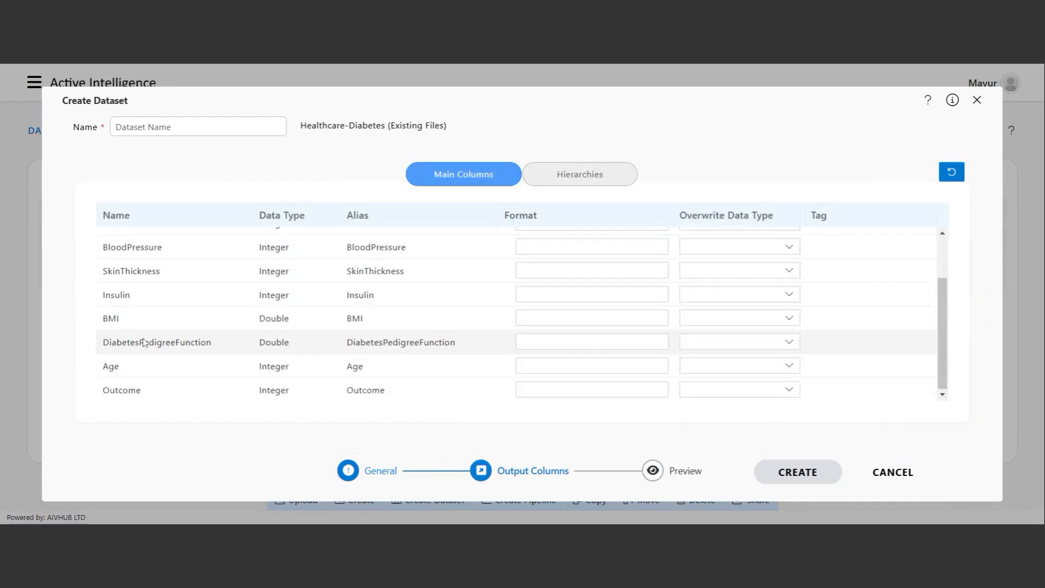
scroll(158, 348, up, 3)
scroll(171, 333, down, 3)
scroll(182, 364, up, 3)
scroll(174, 381, down, 3)
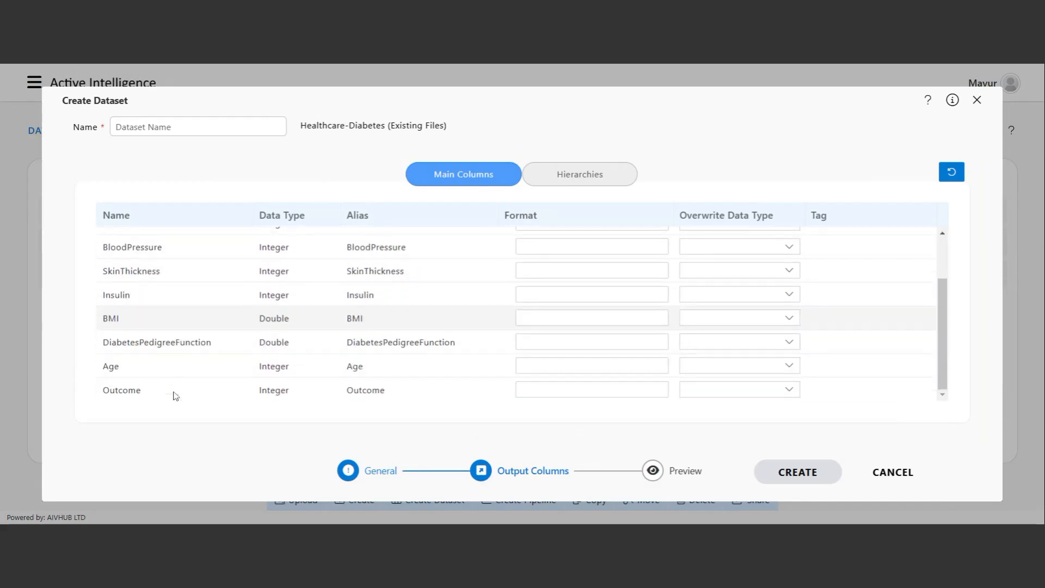
scroll(218, 354, up, 3)
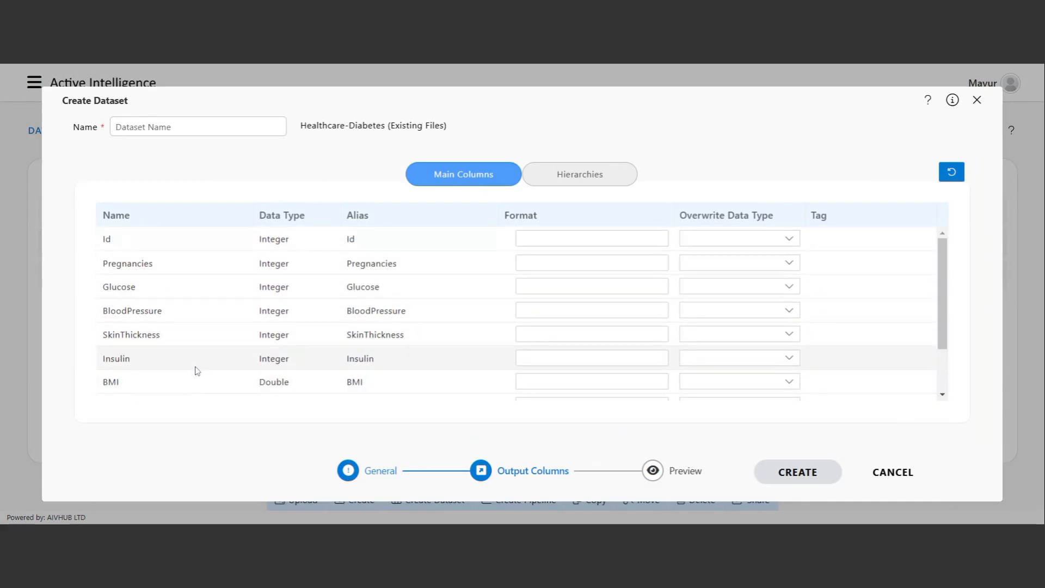
Preview the diabetes records, name the dataset 'Healthcare Diab Data', create it, and close the popup.
click(701, 482)
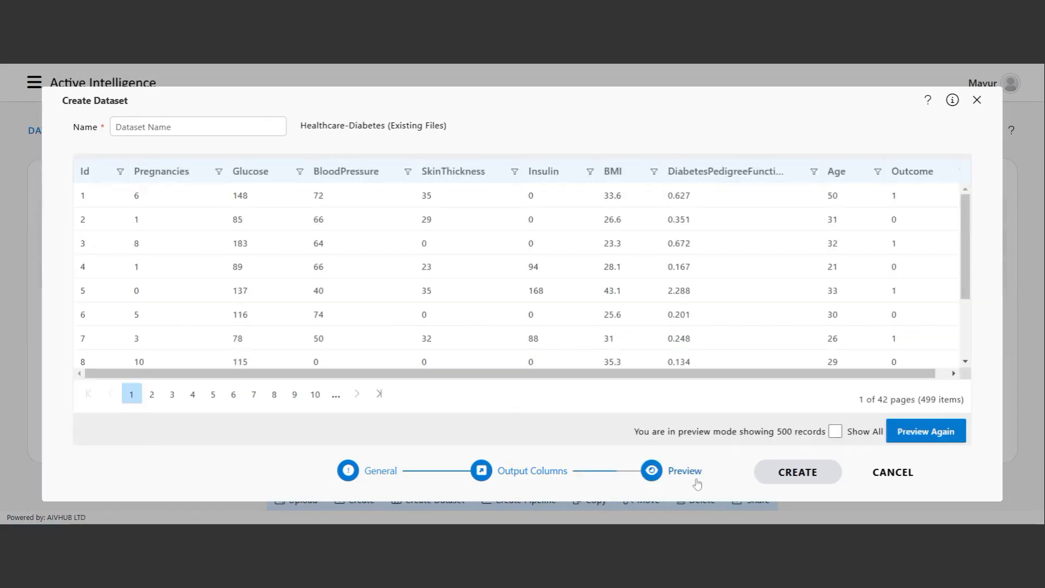
drag(570, 375, 406, 372)
click(147, 127)
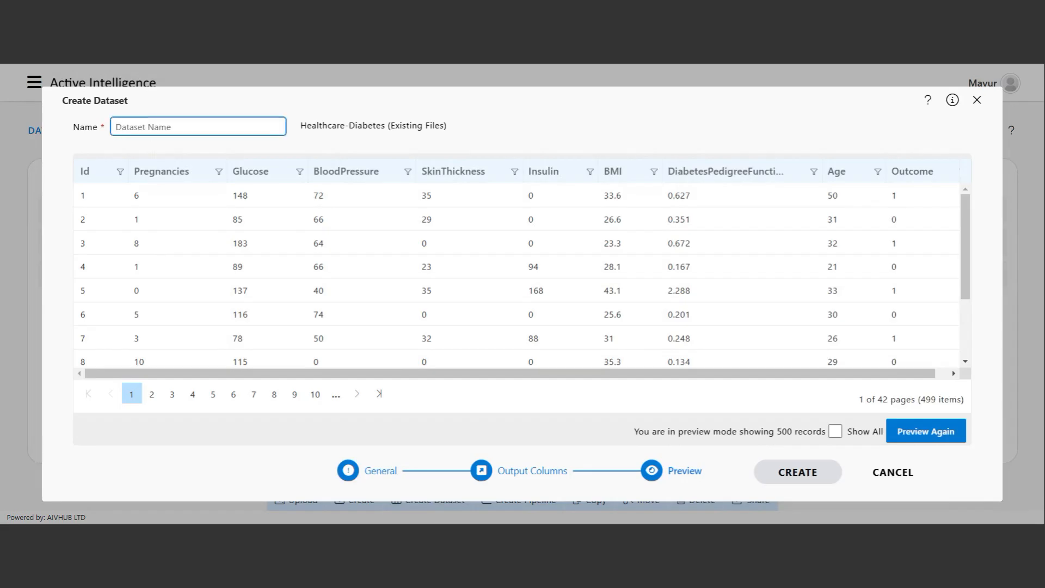
text(Healthcare Diab Data)
click(798, 479)
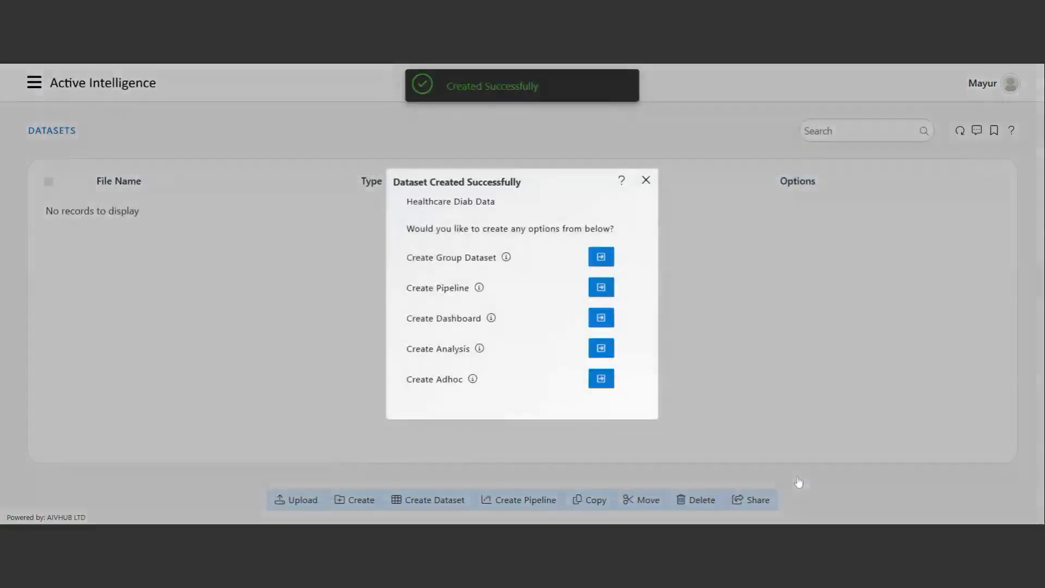
click(646, 178)
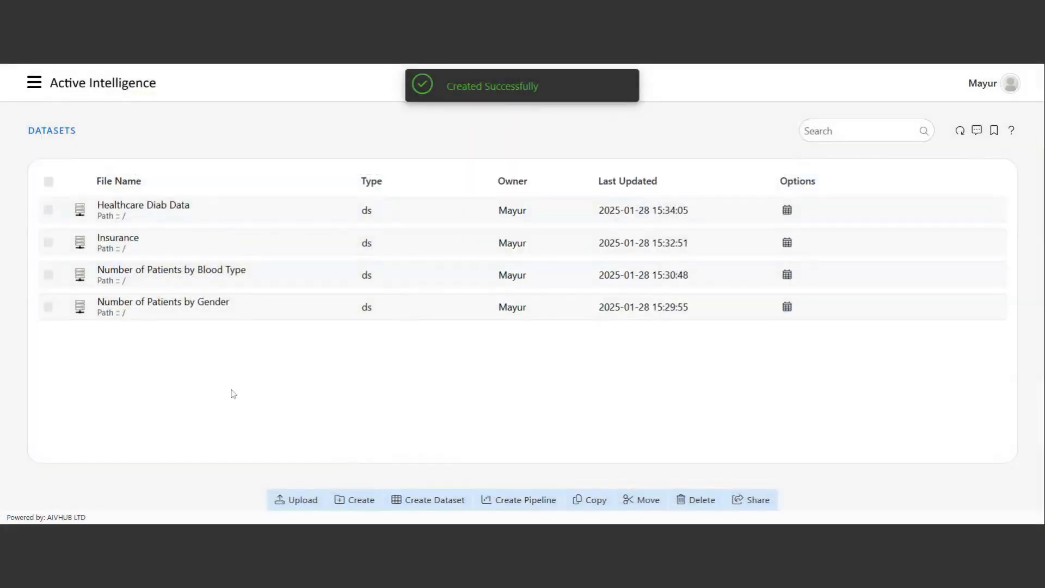
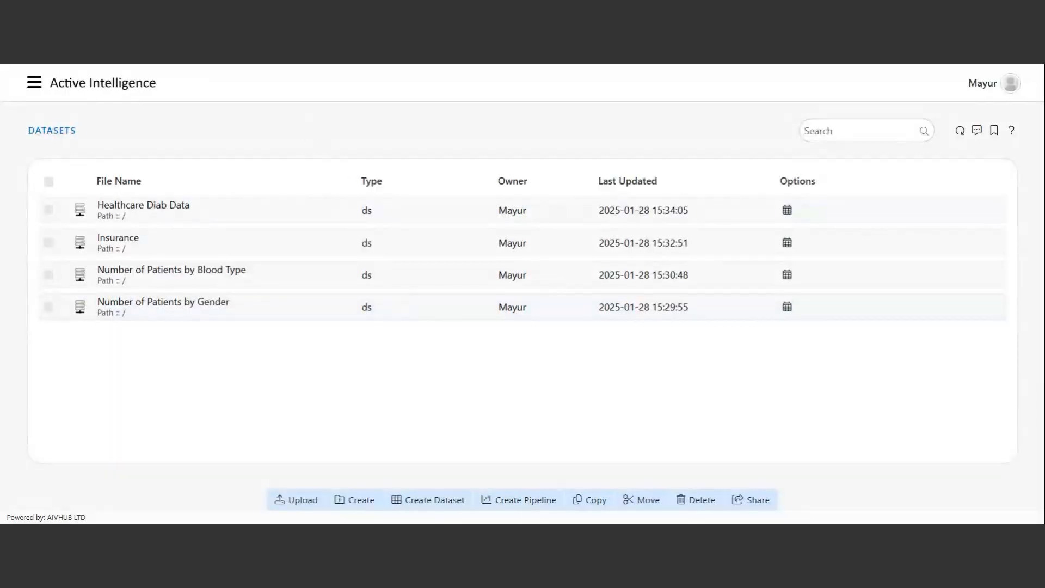
Create a new dashboard named 'Healthcare Dashboard' from the navigation drawer.
click(33, 82)
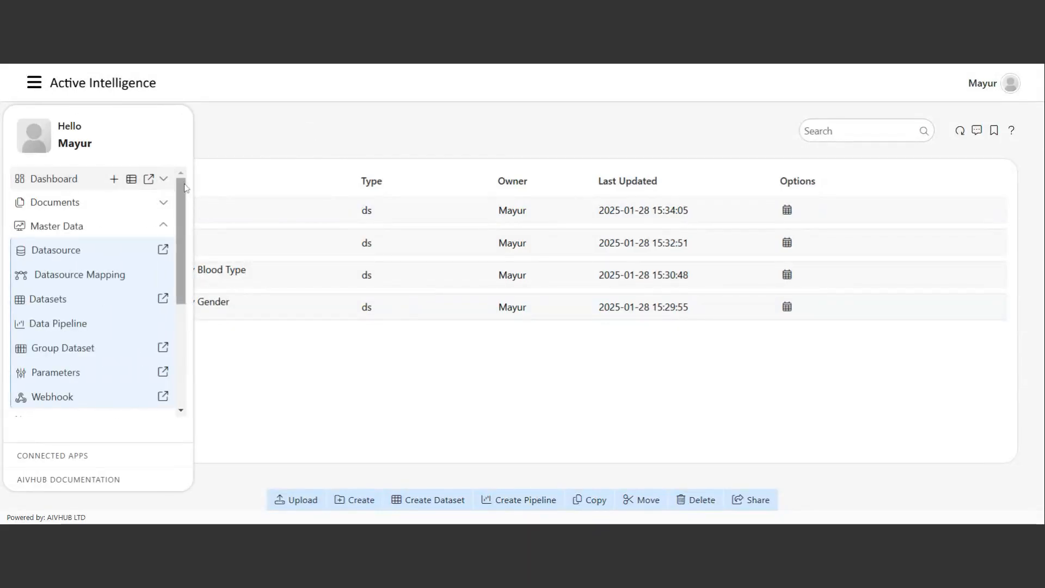
click(113, 179)
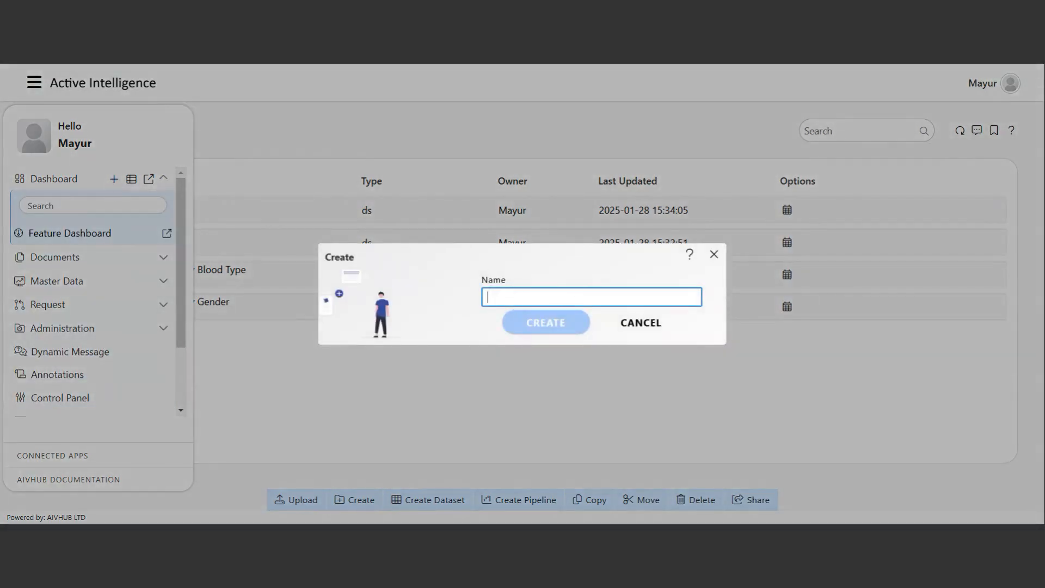
text(Hea)
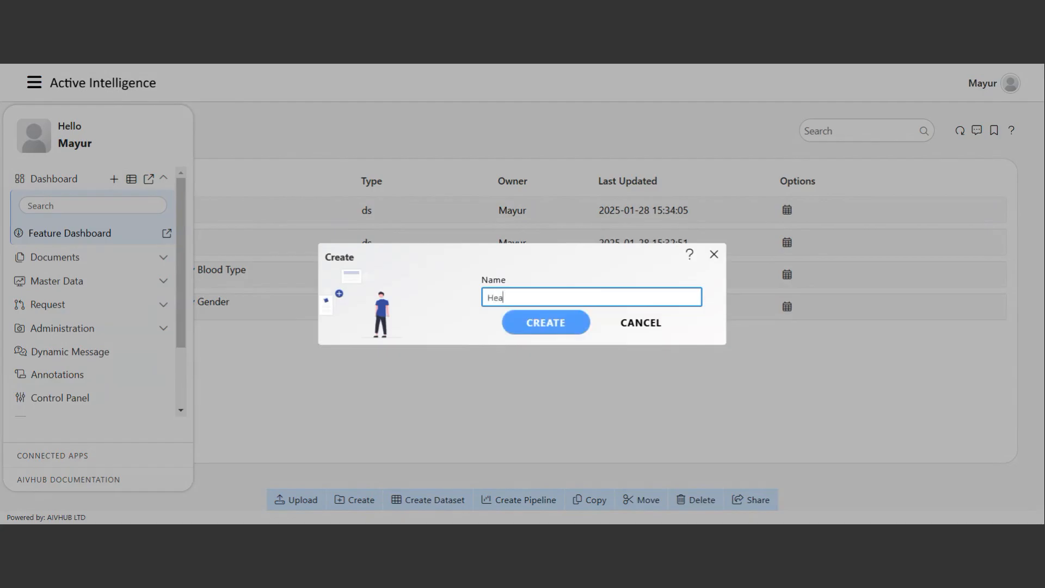
text(lthcar)
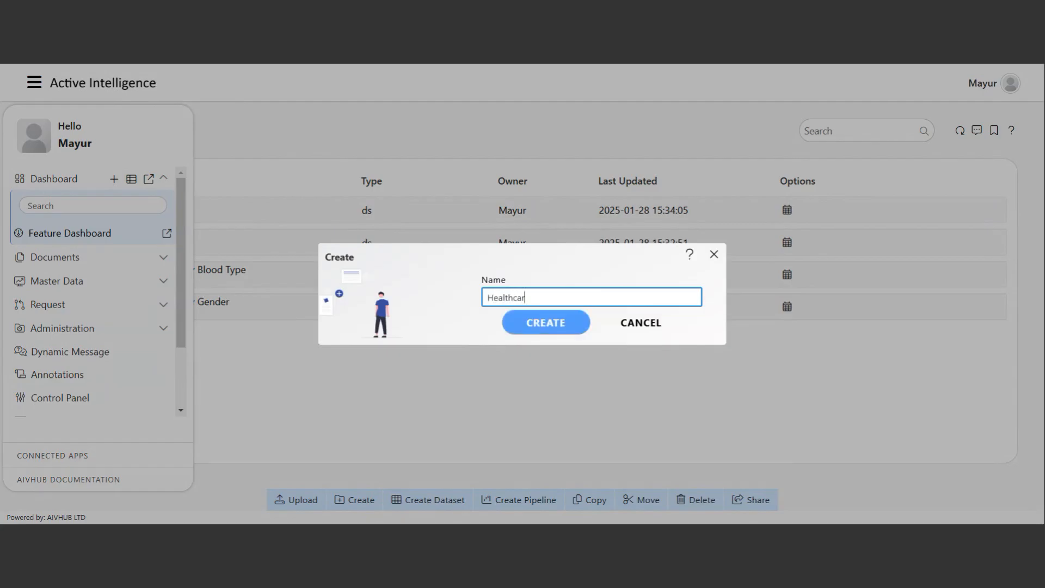
text(e Dashboard)
click(573, 330)
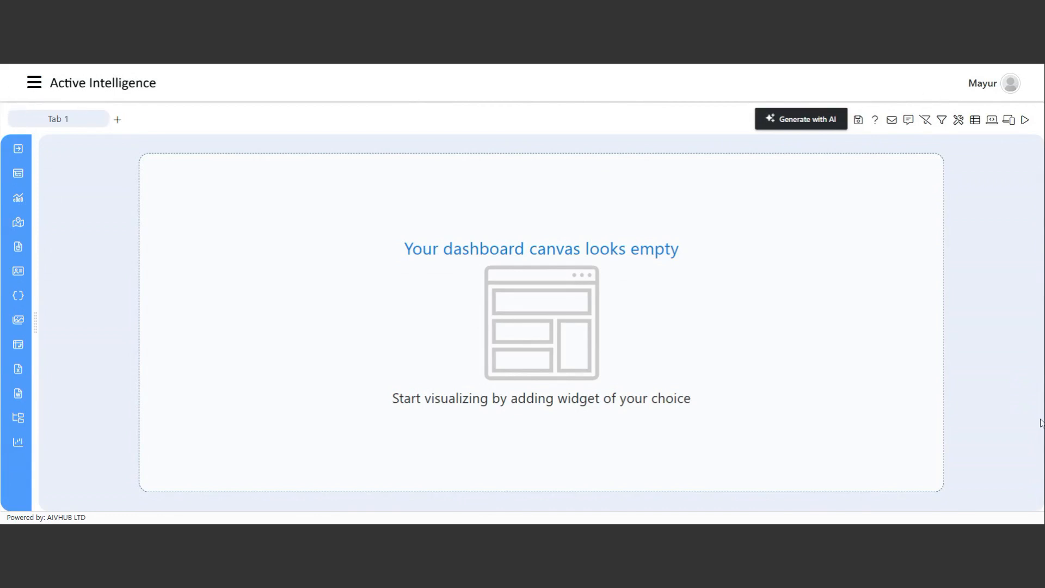
Look over the new dashboard's empty Tab 1 and its toolbar icons.
mouse_move(15, 124)
mouse_move(112, 124)
click(778, 123)
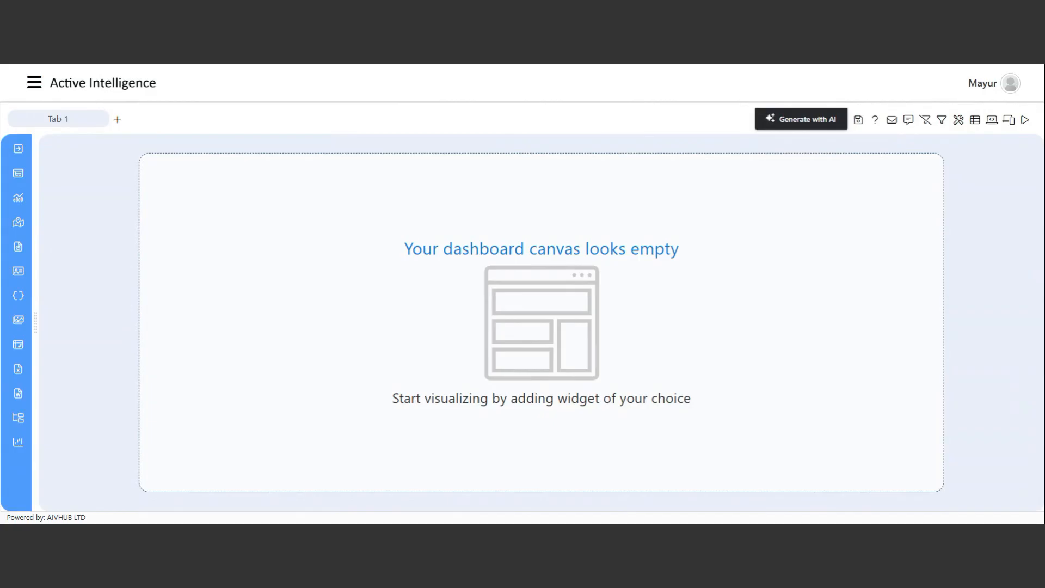
Check the Email compose window, close it, and bring up the Instant Message window.
click(892, 124)
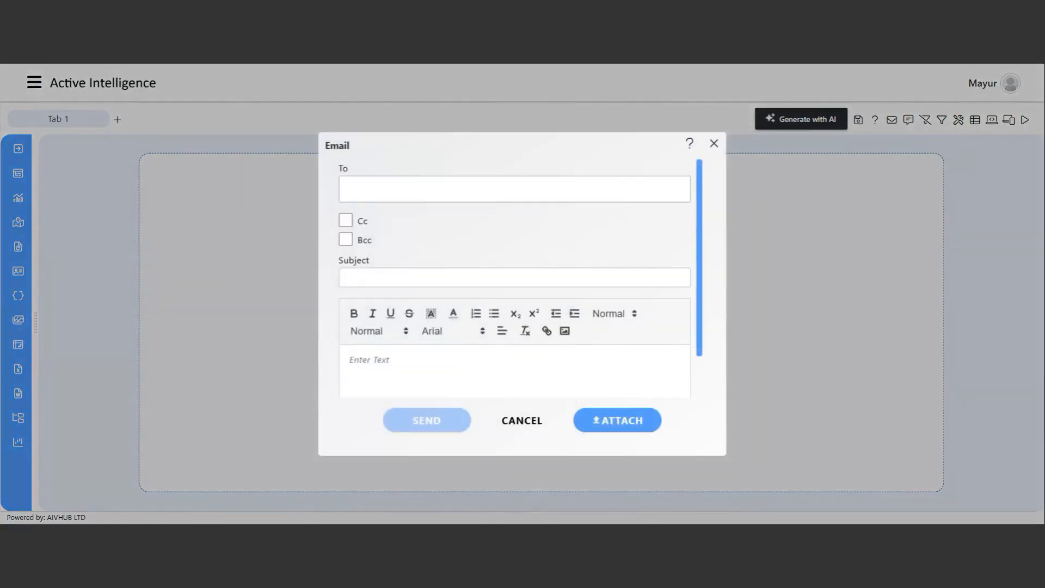
scroll(388, 212, down, 1)
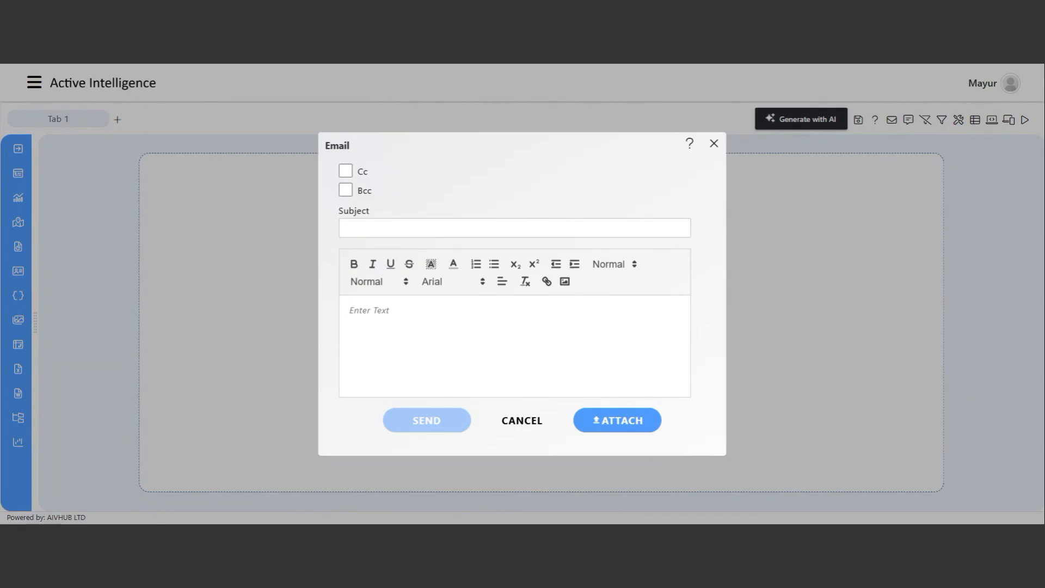
click(714, 143)
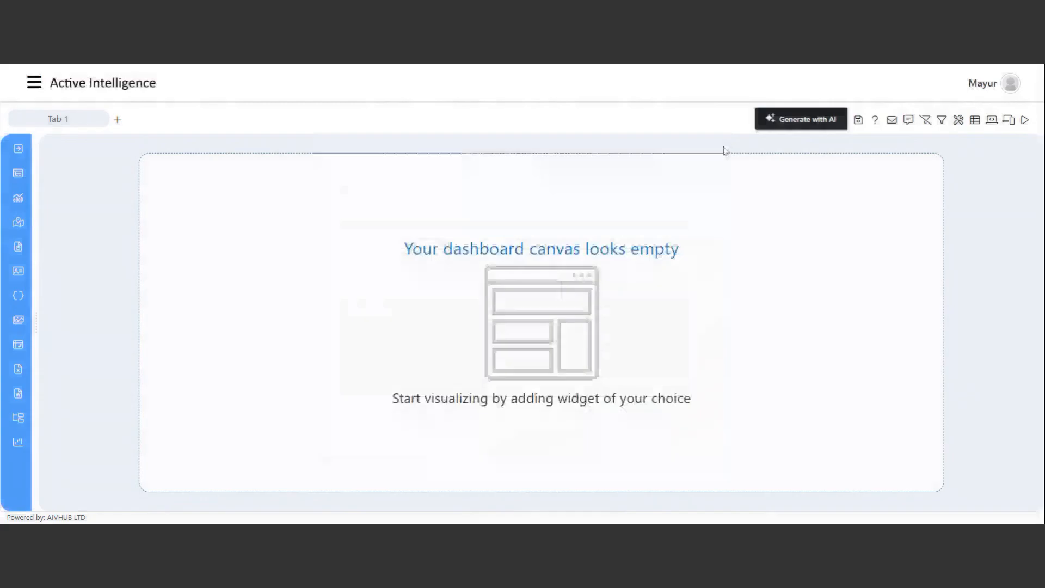
click(908, 121)
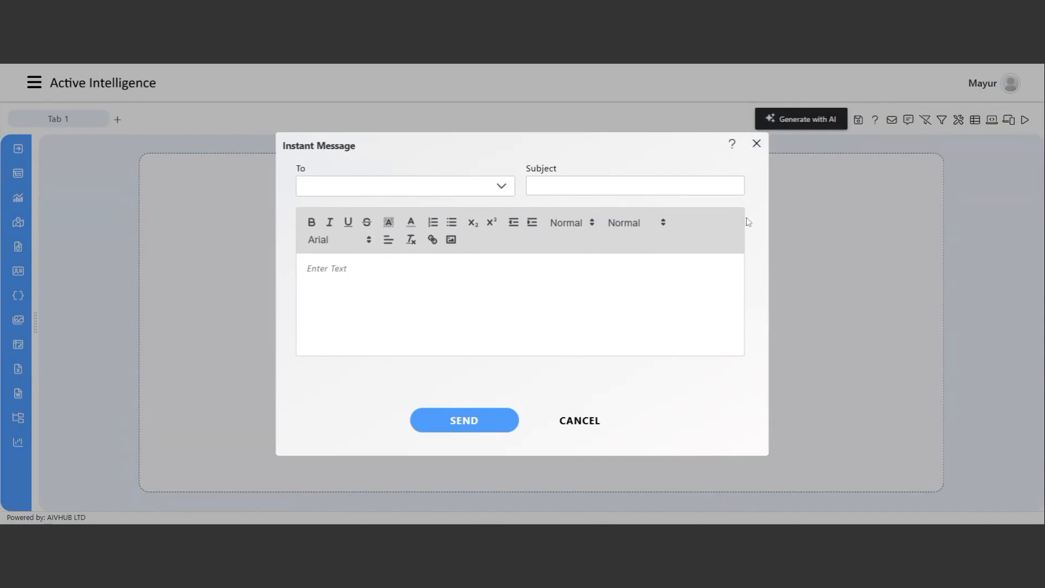
Close the Instant Message window to return to the empty dashboard canvas.
click(757, 143)
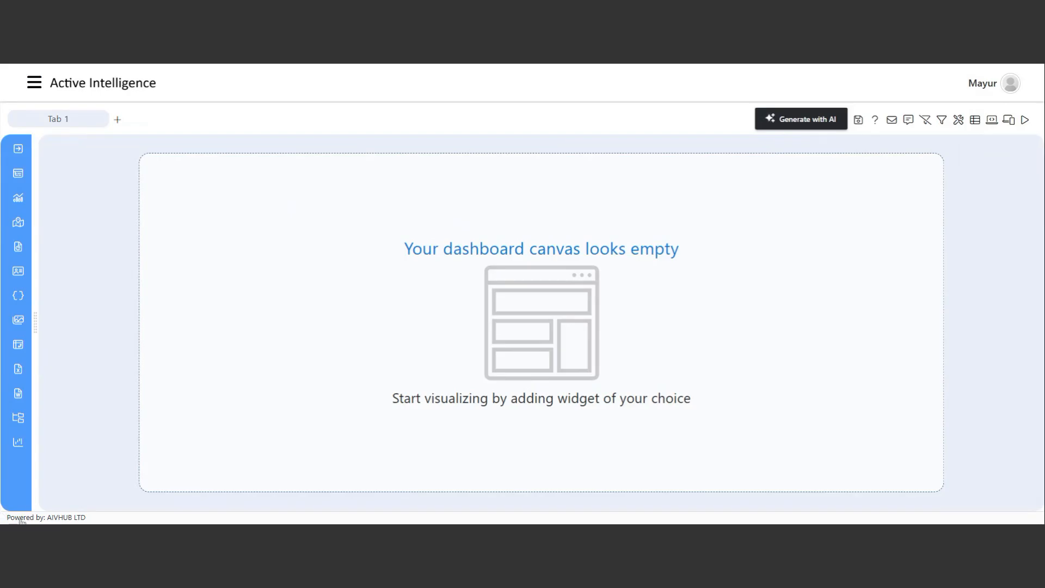
click(18, 149)
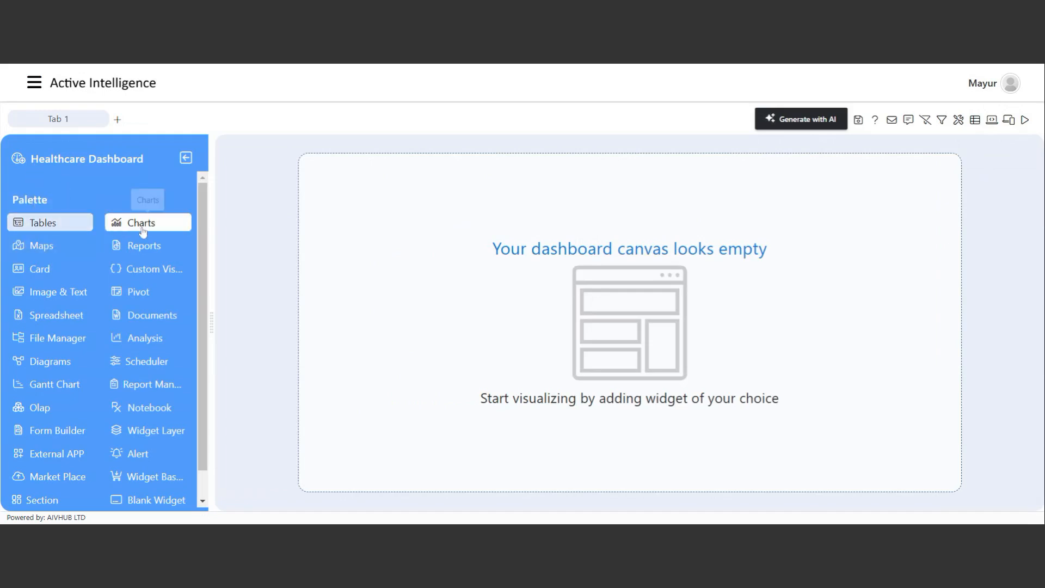
mouse_move(201, 270)
mouse_down()
mouse_move(207, 313)
mouse_move(204, 269)
mouse_up()
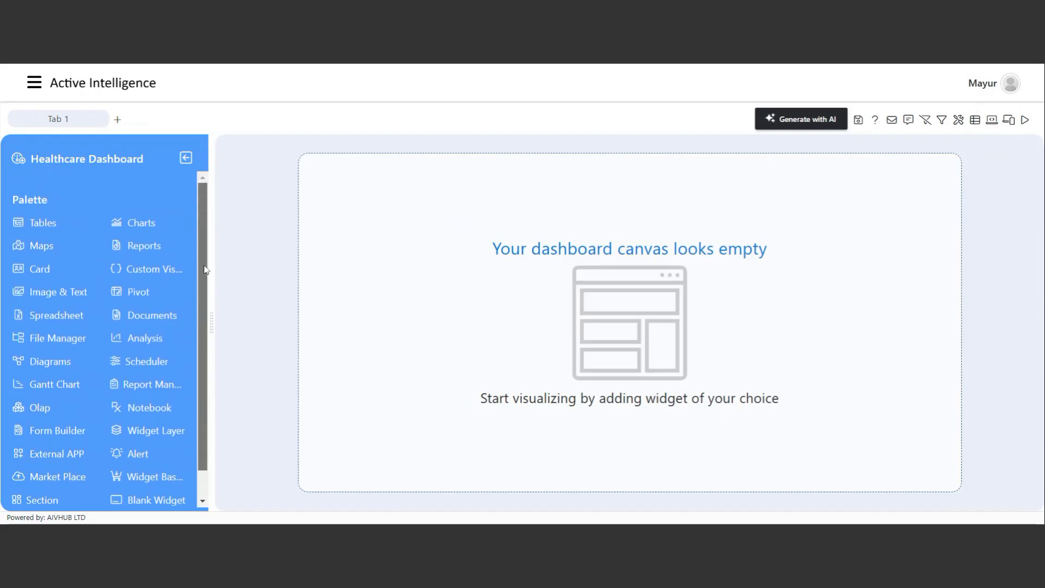
mouse_move(204, 269)
mouse_down()
mouse_move(208, 307)
mouse_move(200, 276)
mouse_up()
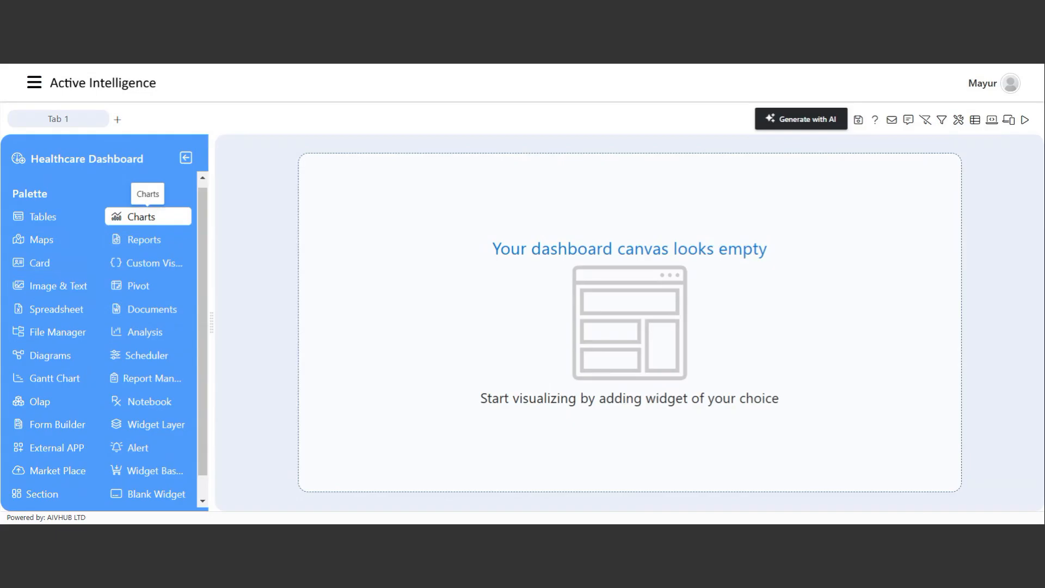
click(186, 157)
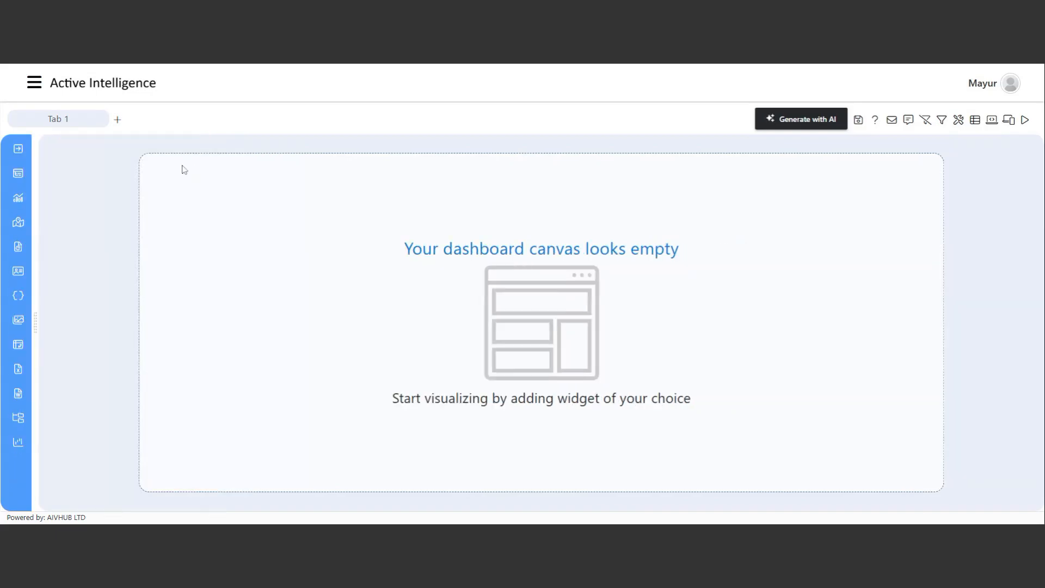
Add a Column chart widget using the Number of Patients by Blood Type dataset.
click(17, 199)
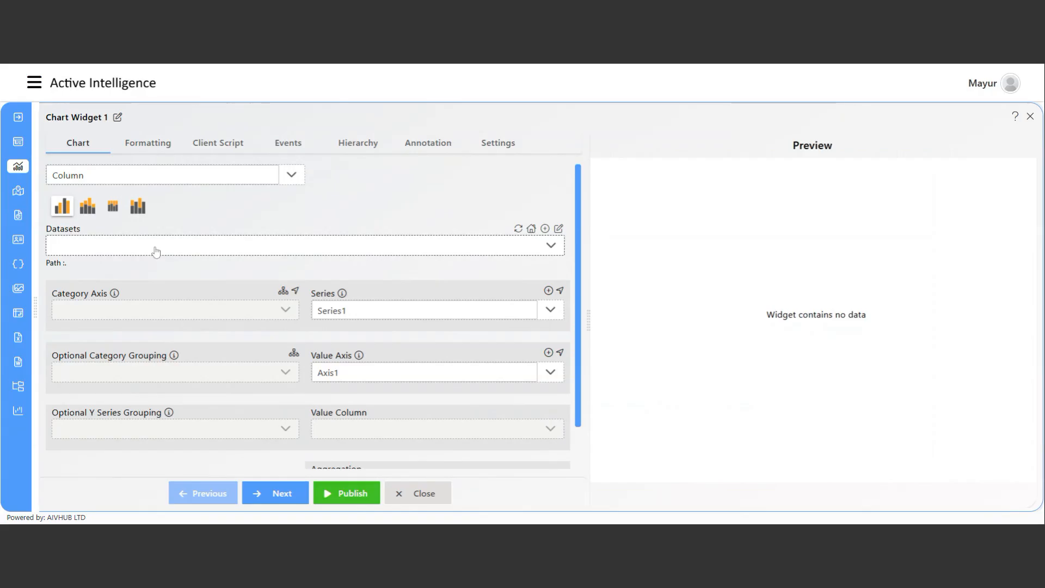
click(131, 175)
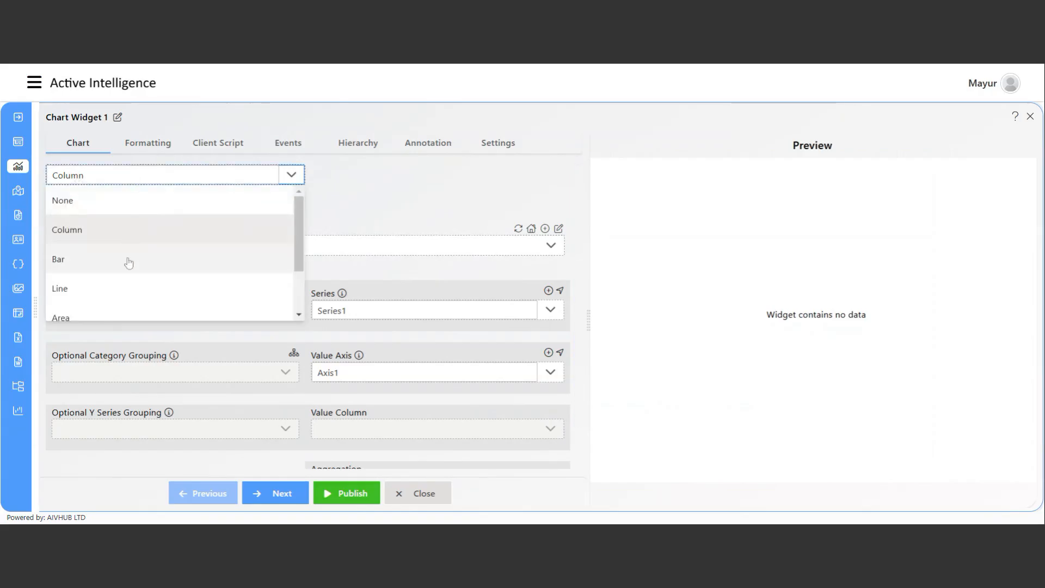
scroll(129, 240, down, 2)
scroll(125, 294, up, 2)
scroll(107, 264, down, 2)
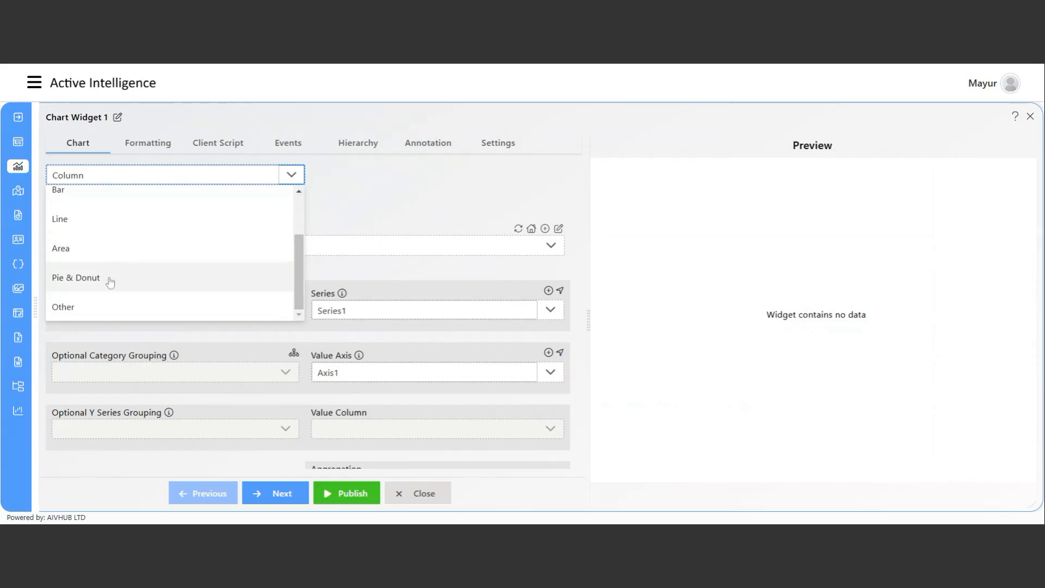
click(328, 221)
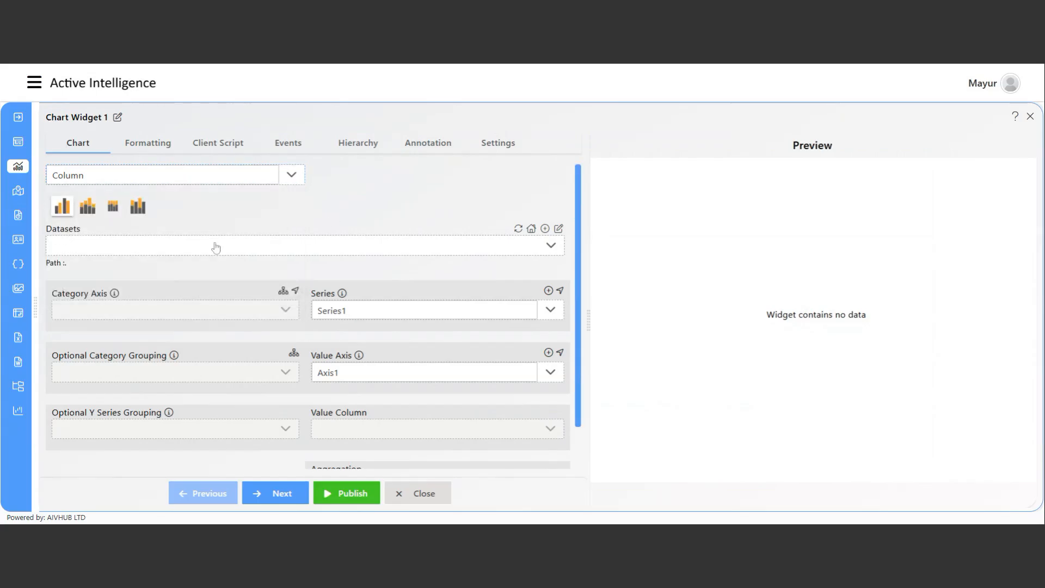
click(163, 254)
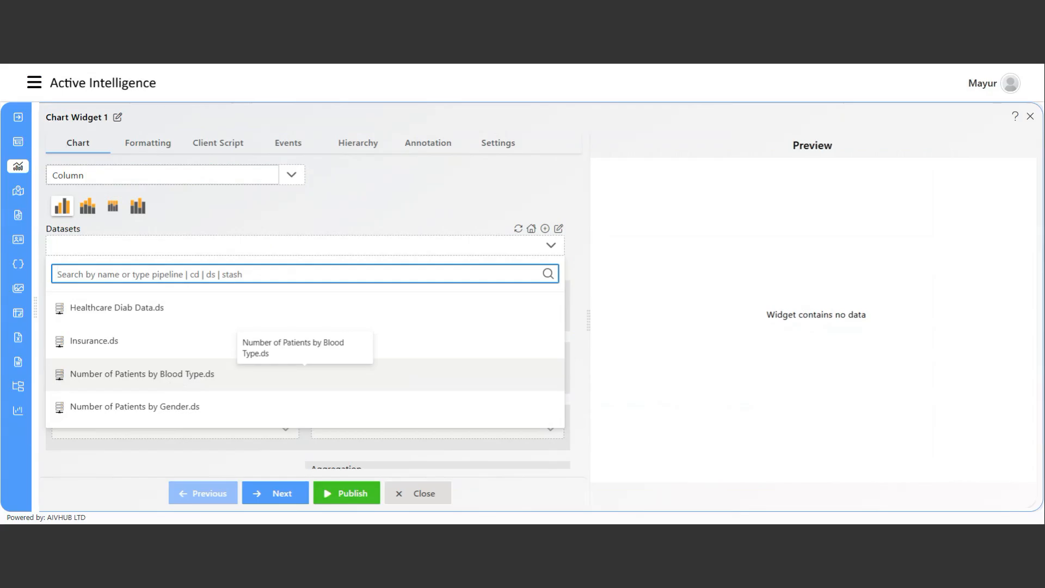
click(304, 373)
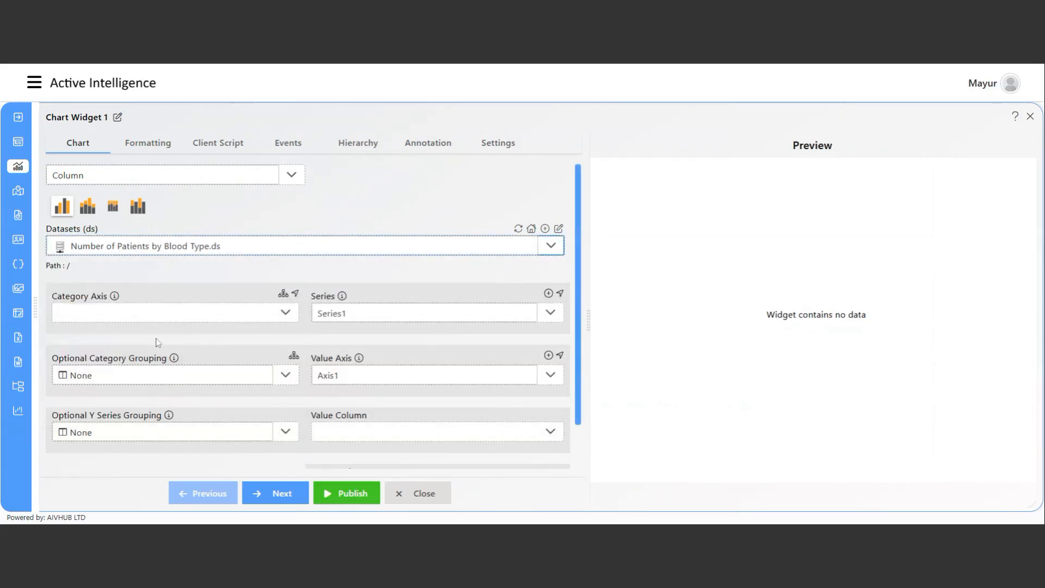
Set Blood_Type as the category axis and Patient_Count as the value column.
click(198, 312)
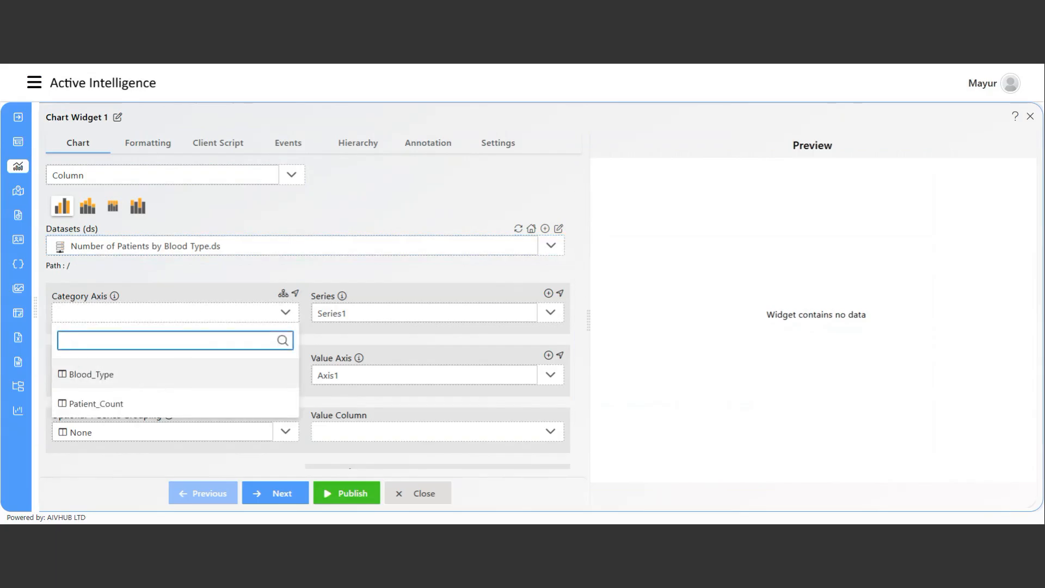
click(92, 374)
scroll(380, 397, down, 1)
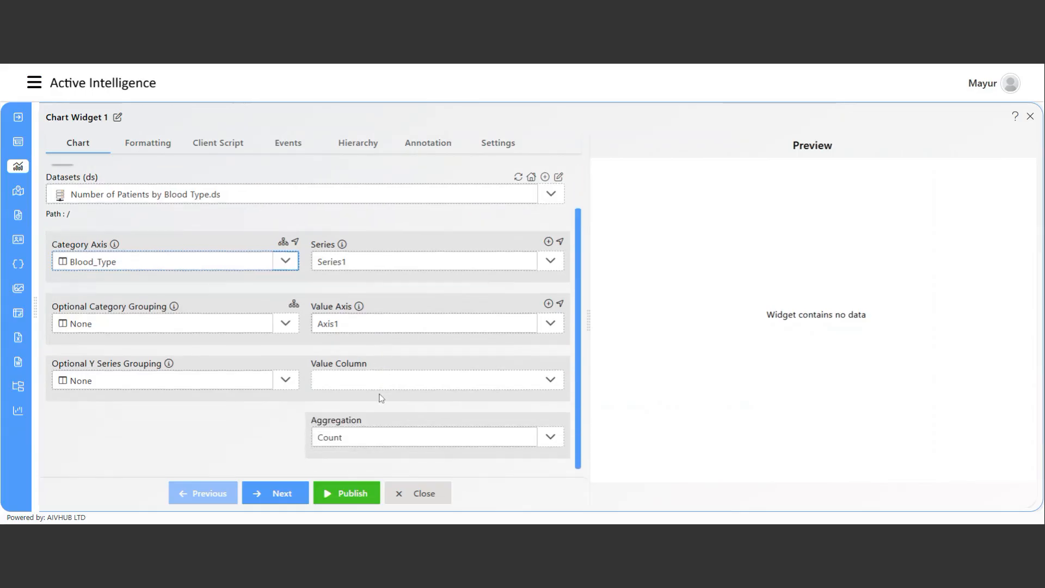
click(357, 387)
click(357, 471)
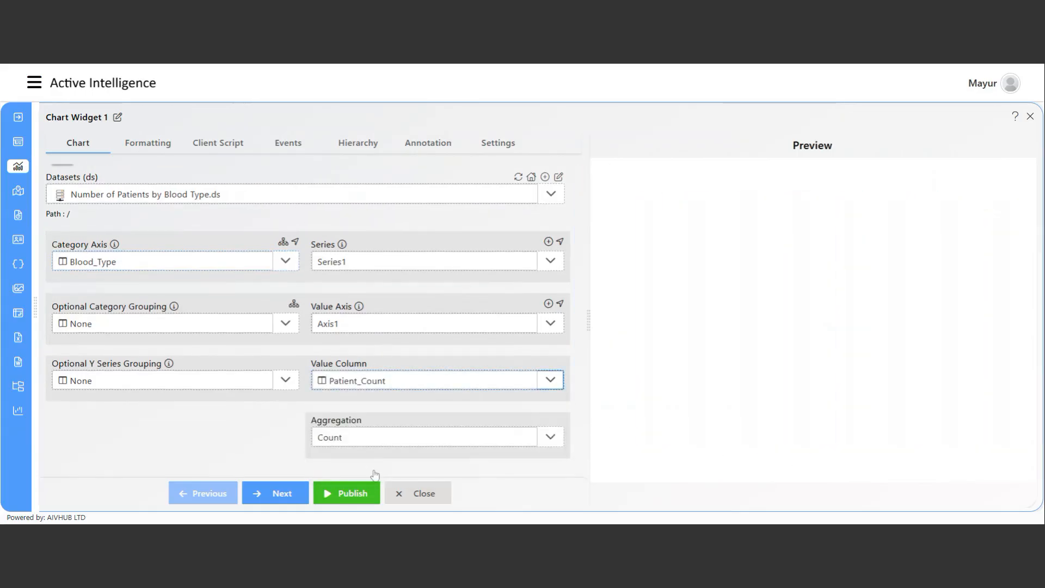
Change the aggregation from Count to Sum so each blood-type bar nears 7000.
click(369, 435)
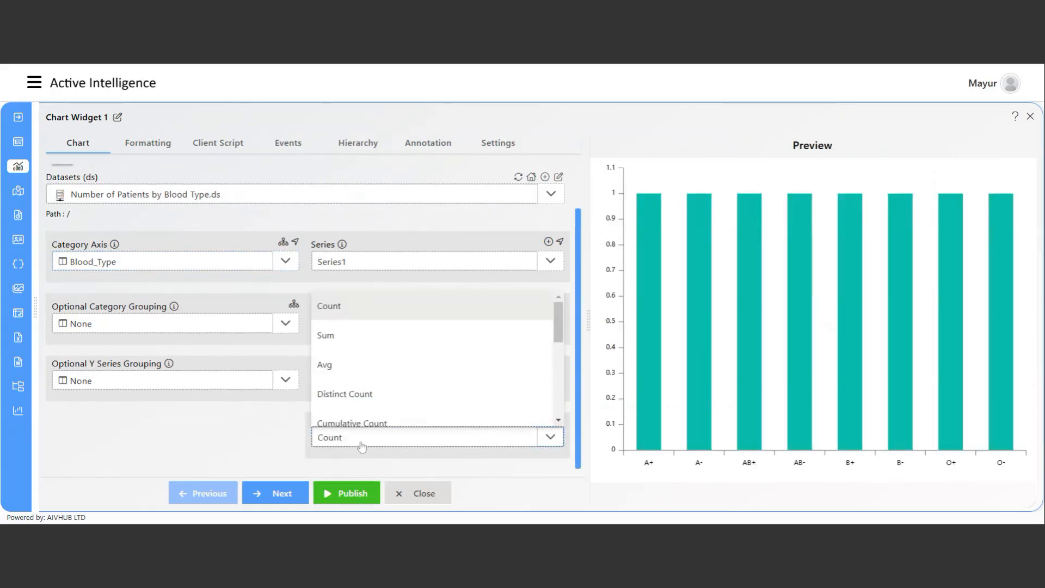
click(362, 341)
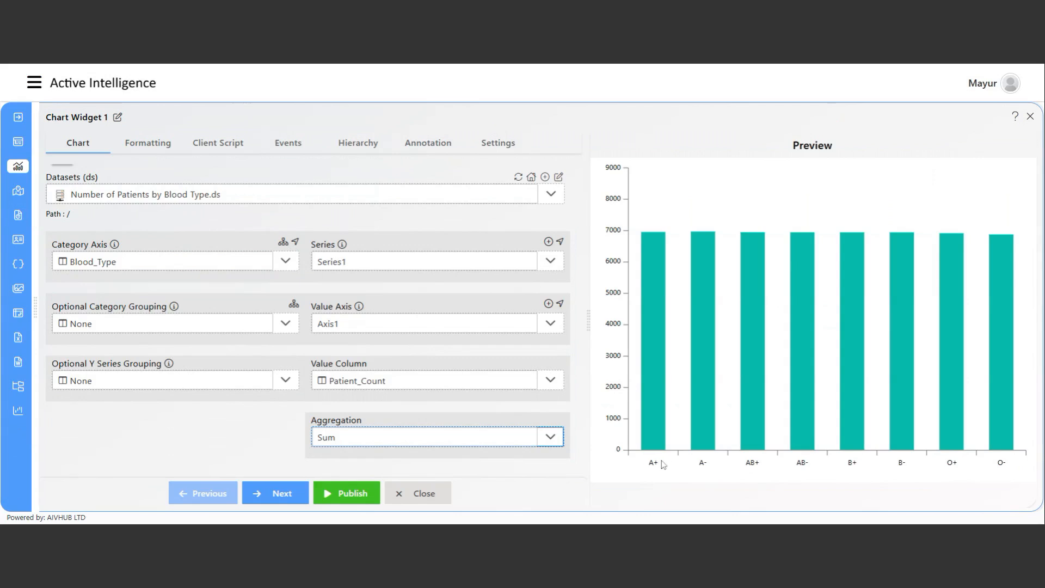
mouse_move(645, 416)
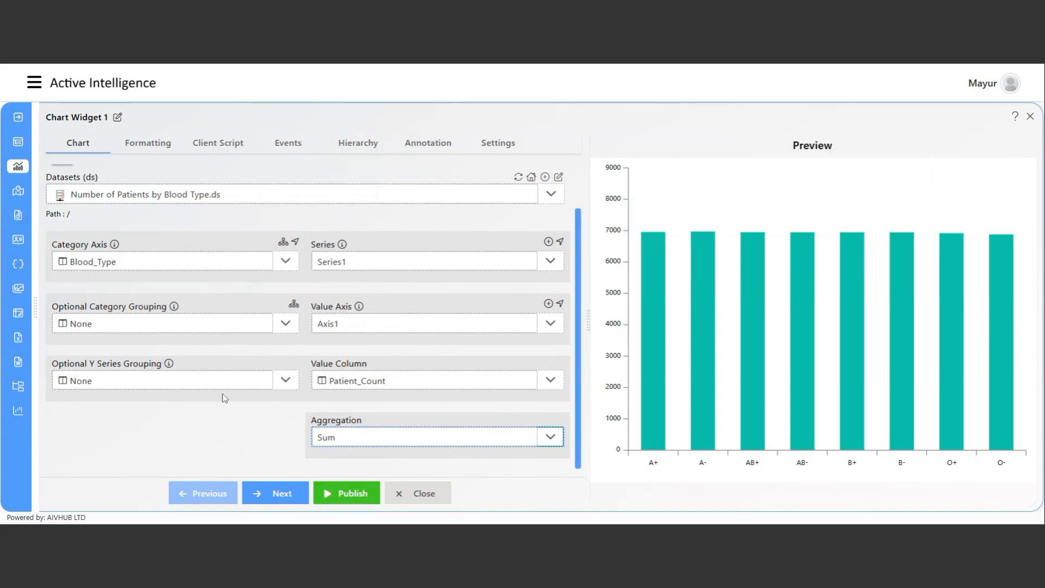
Publish the chart, then resize and reposition Chart Widget 1 near the top-left.
click(350, 498)
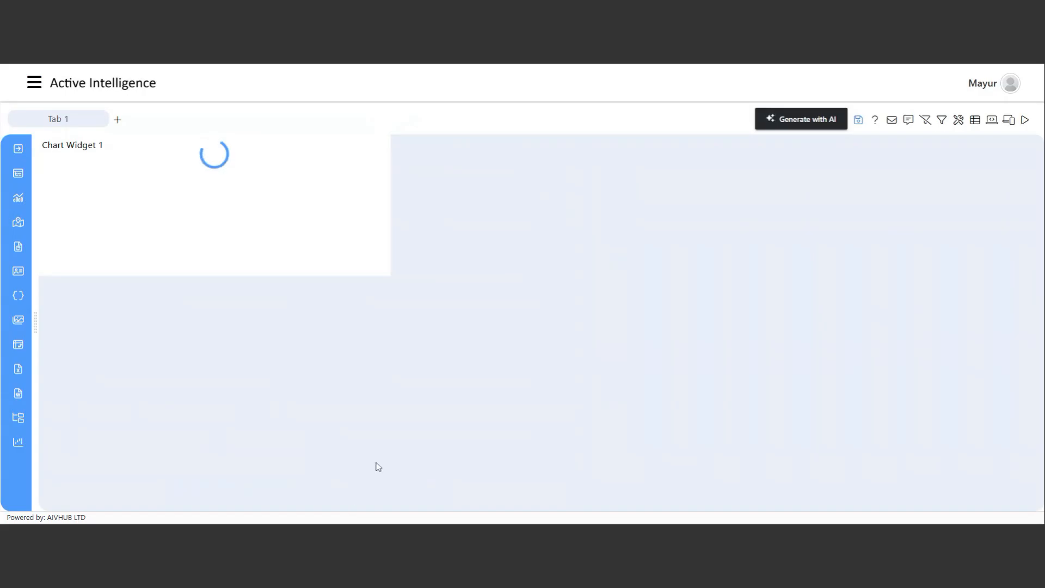
drag(395, 306, 416, 380)
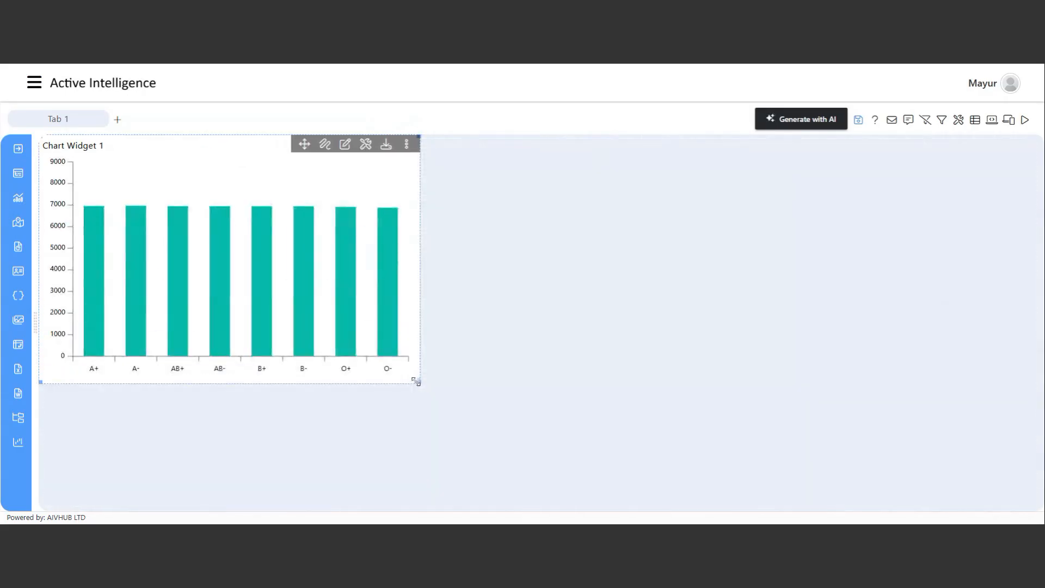
mouse_move(306, 146)
mouse_down()
mouse_move(325, 153)
mouse_move(316, 150)
mouse_up()
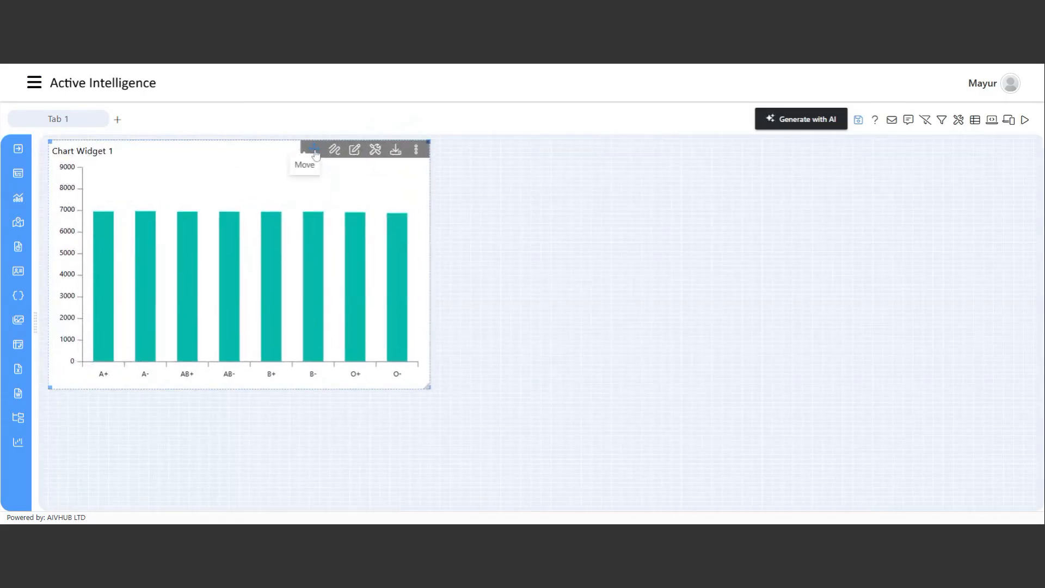
drag(430, 387, 409, 361)
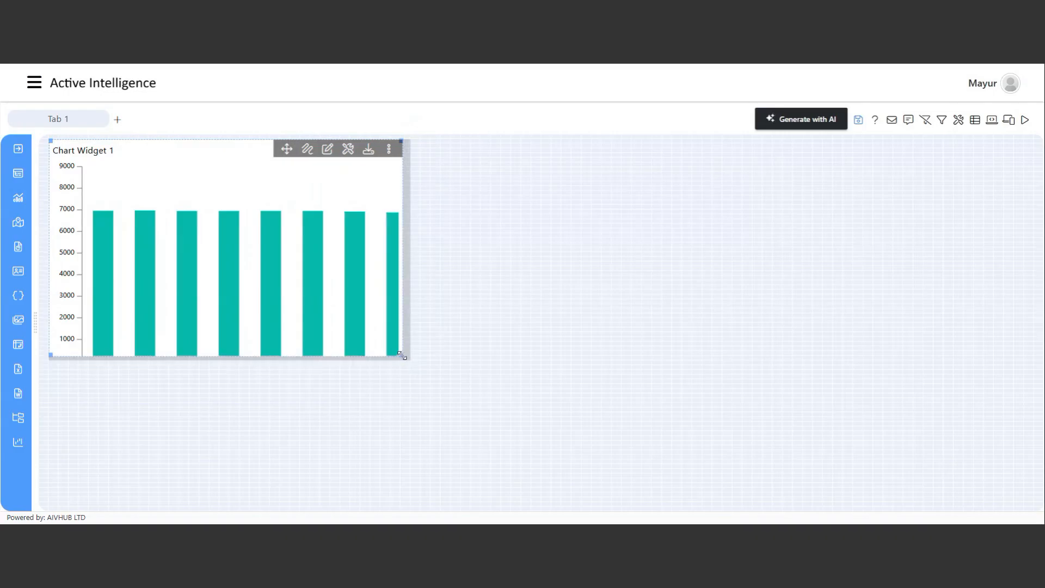
Apply the AIV University colour theme to the blood-type chart.
click(334, 150)
click(150, 144)
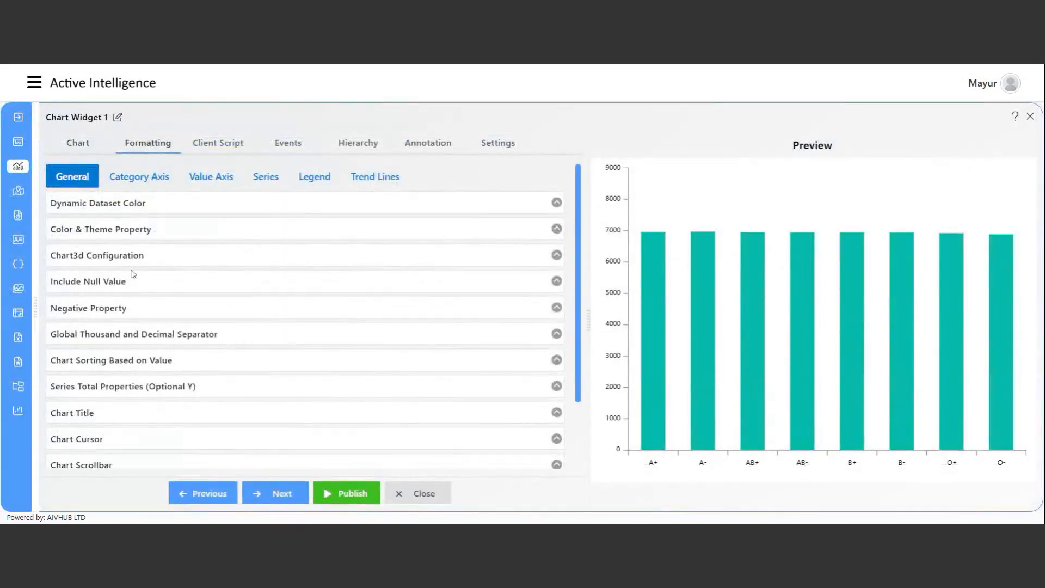
click(111, 234)
click(185, 277)
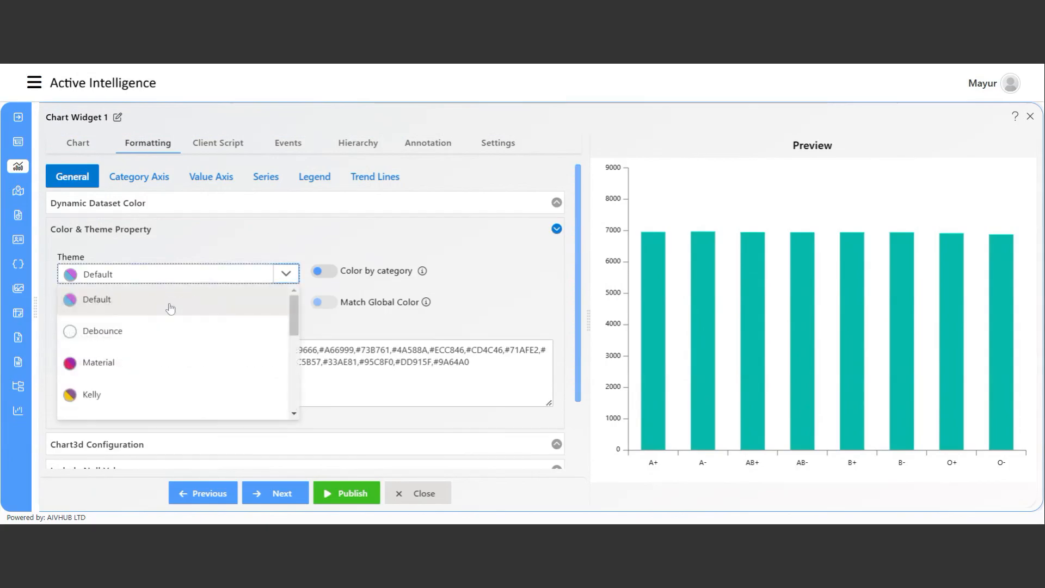
scroll(153, 403, down, 5)
click(140, 405)
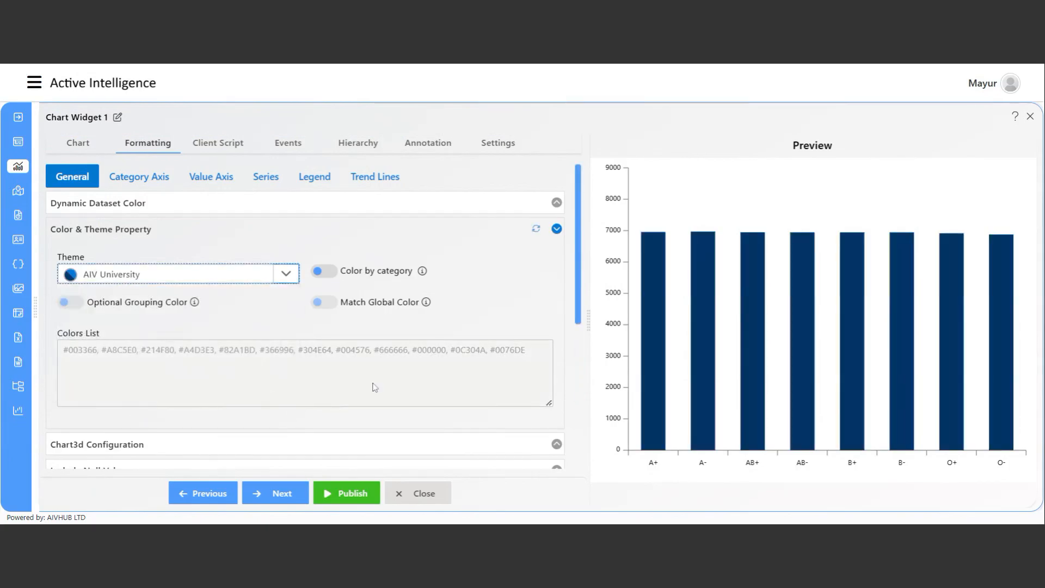
Try 3D mode, switch it back off, and select the 'Chart Widget 1' title.
scroll(175, 273, down, 3)
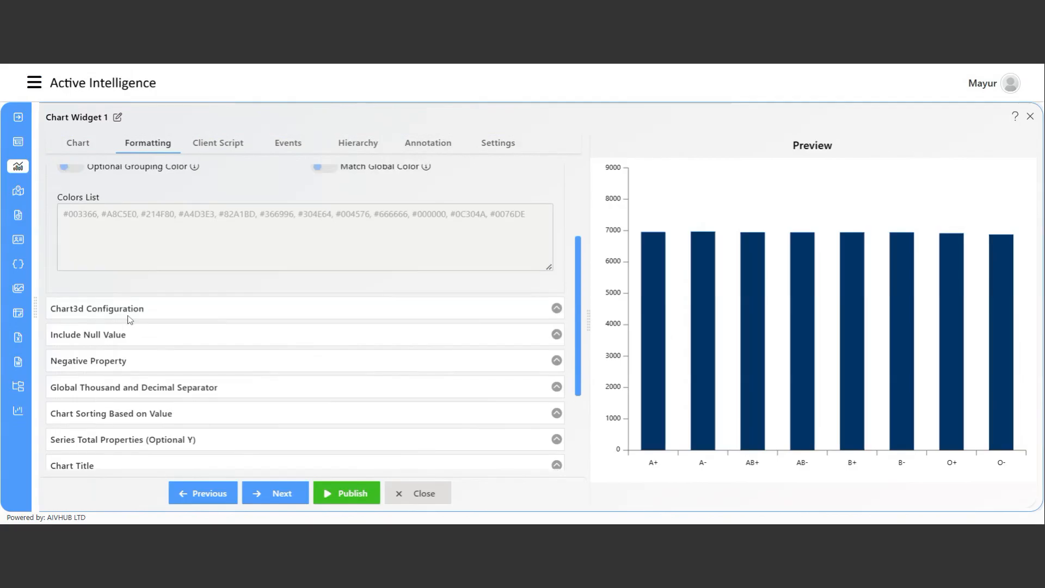
click(129, 319)
click(74, 351)
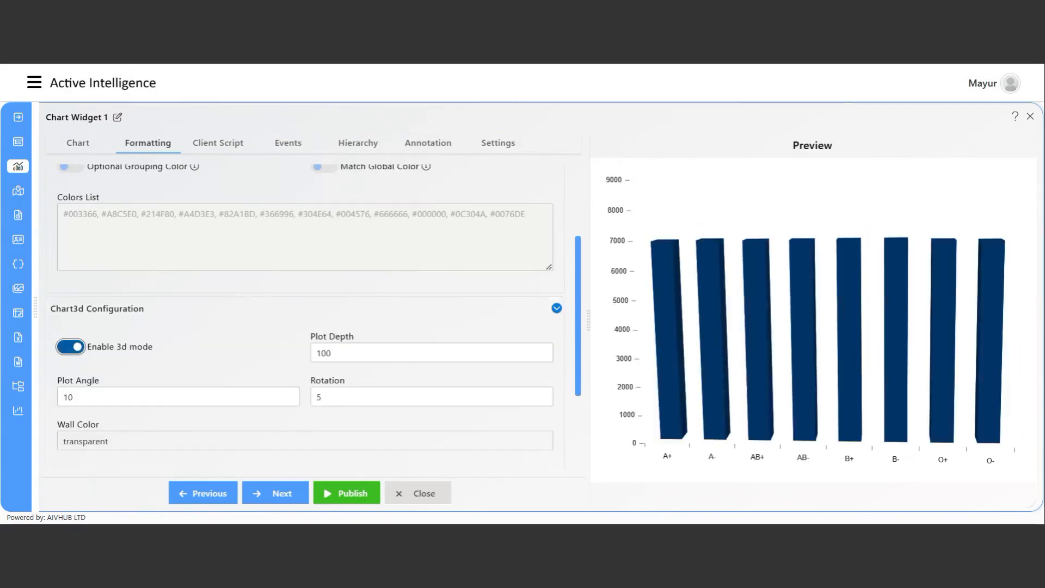
click(76, 351)
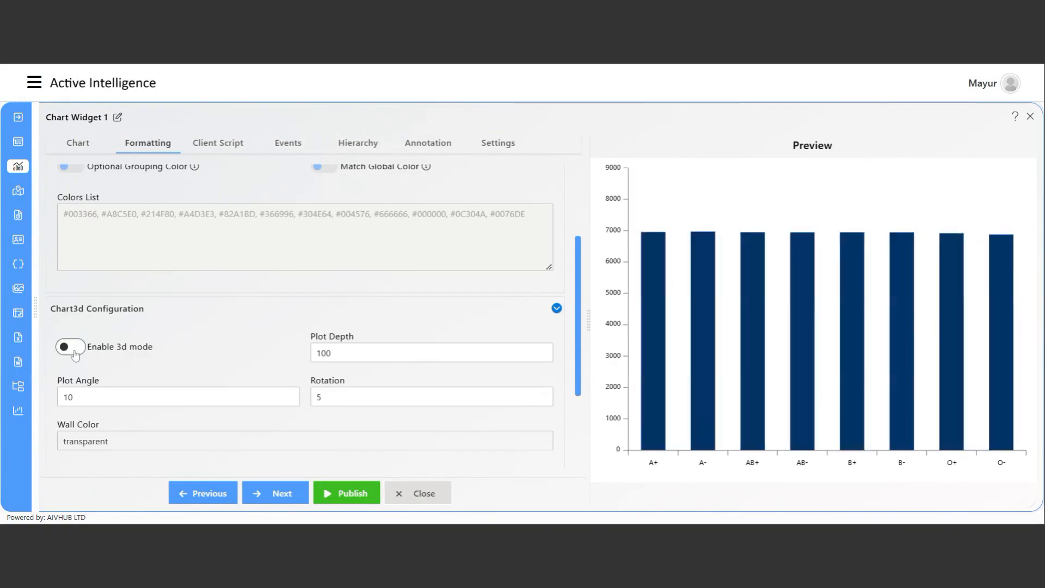
scroll(263, 407, up, 3)
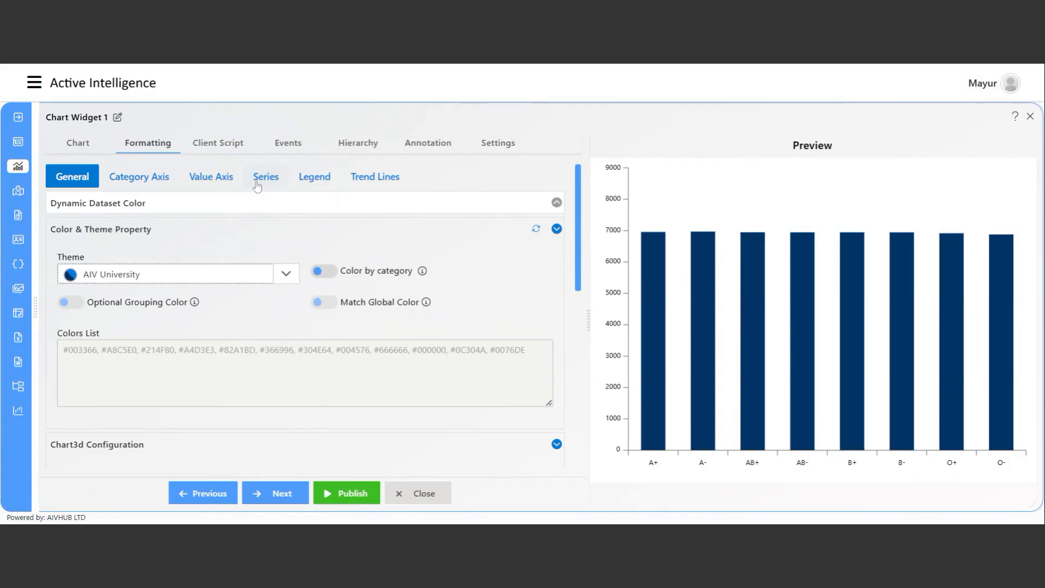
click(117, 120)
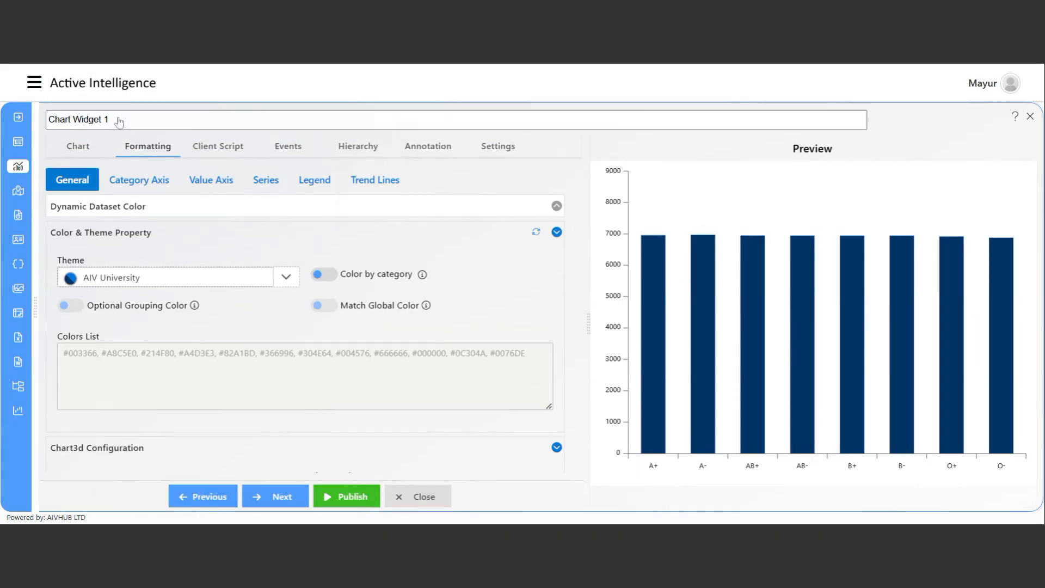
drag(116, 120, 44, 121)
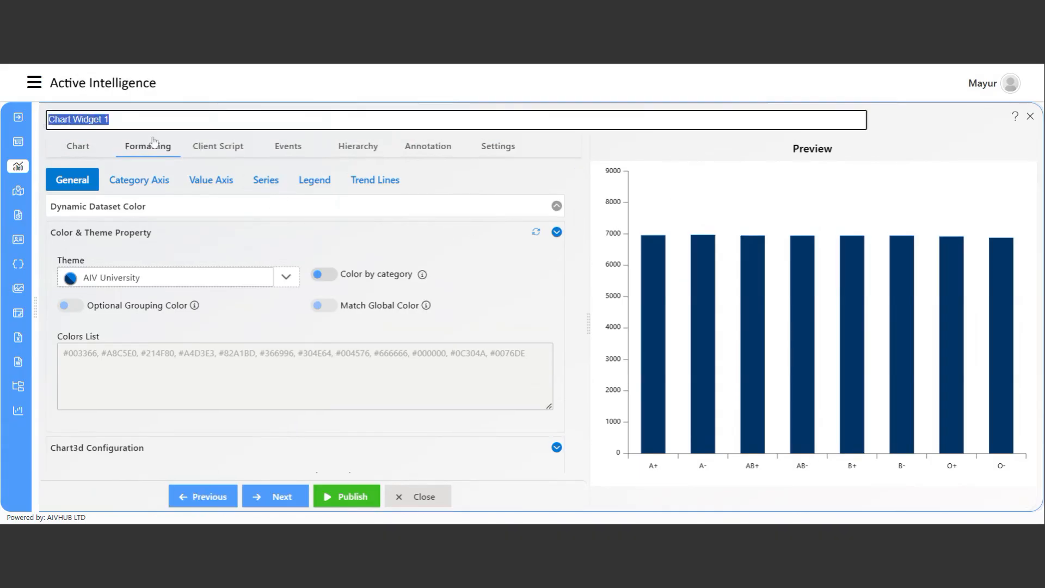
Retitle the chart 'Number of patient by blood type' and publish it.
text(Number of patient by b)
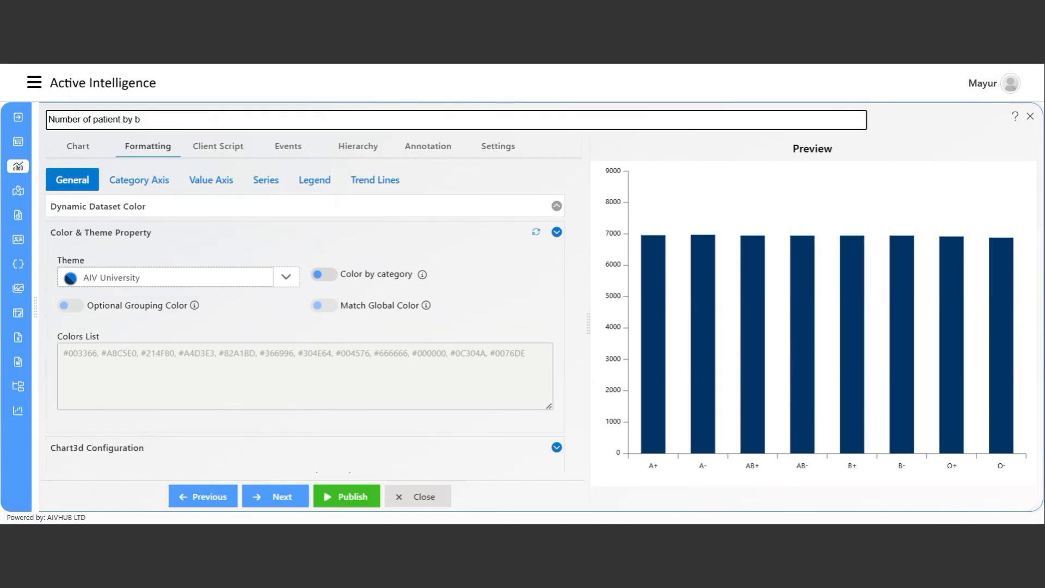
text(ood type)
key(Return)
click(351, 496)
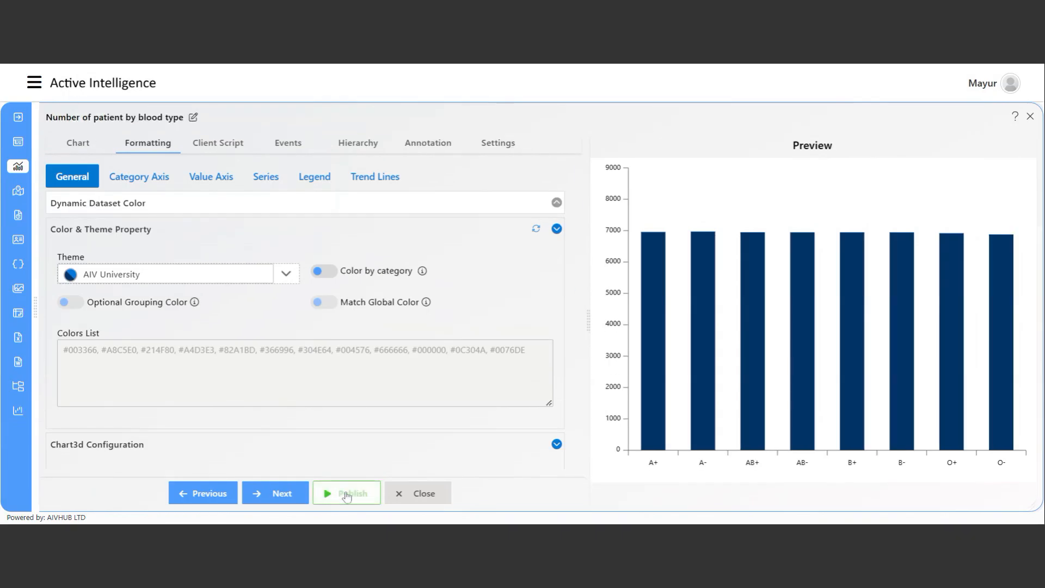
mouse_move(409, 363)
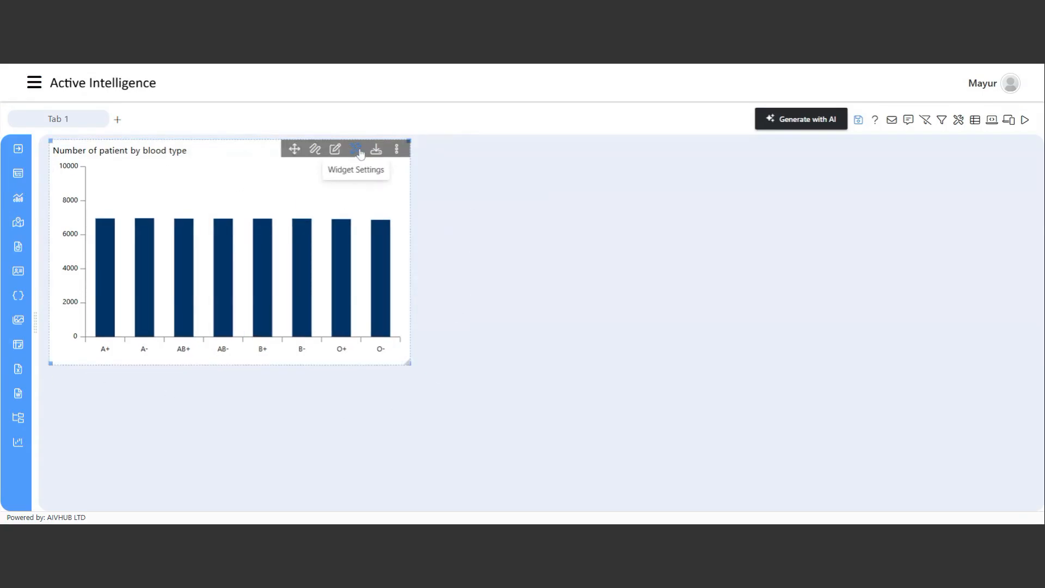
Give the chart widget a light grey box shadow.
click(357, 150)
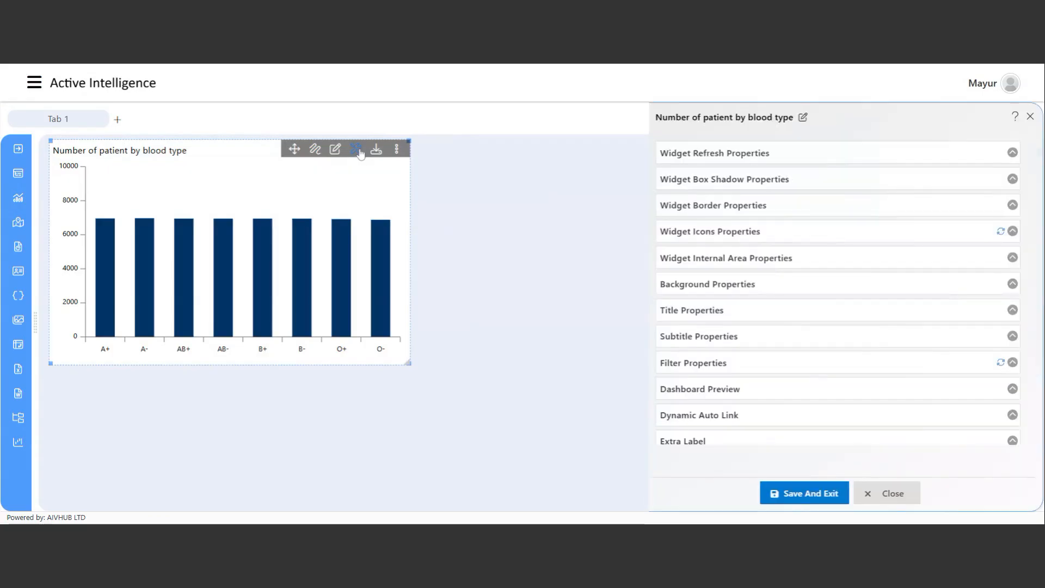
click(766, 206)
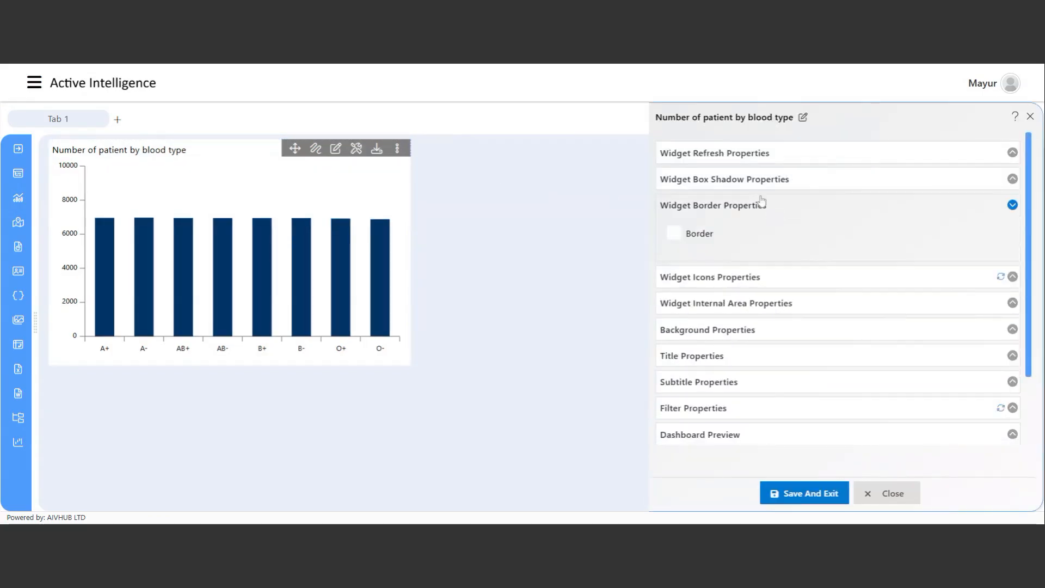
click(766, 183)
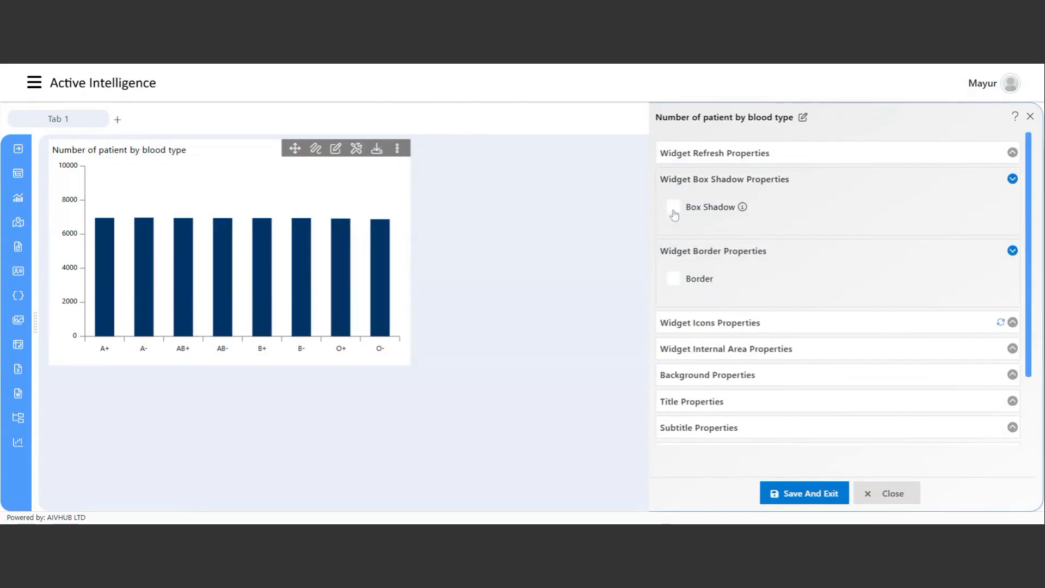
click(674, 212)
click(707, 292)
drag(705, 337, 662, 325)
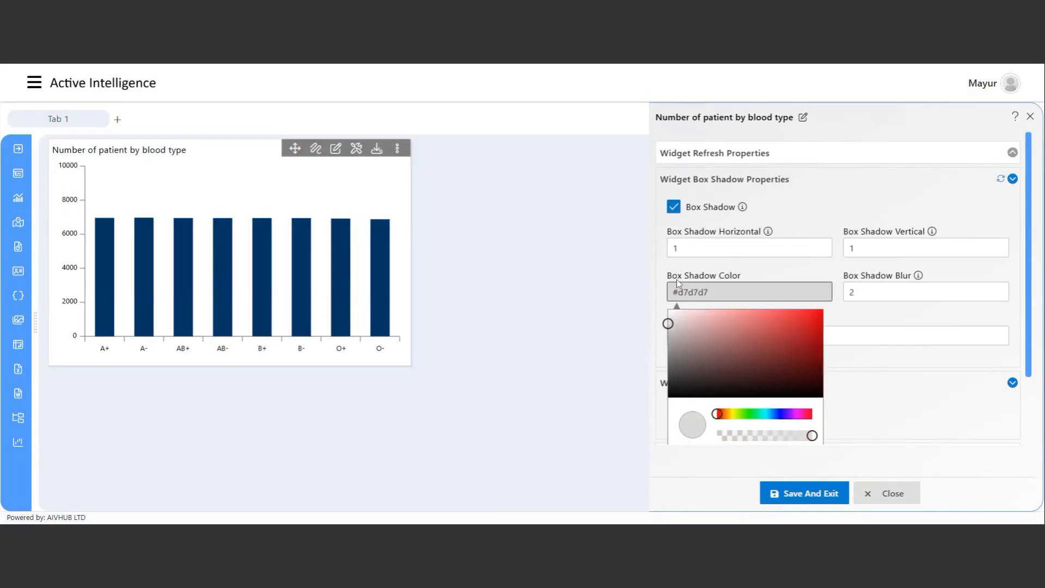
click(695, 275)
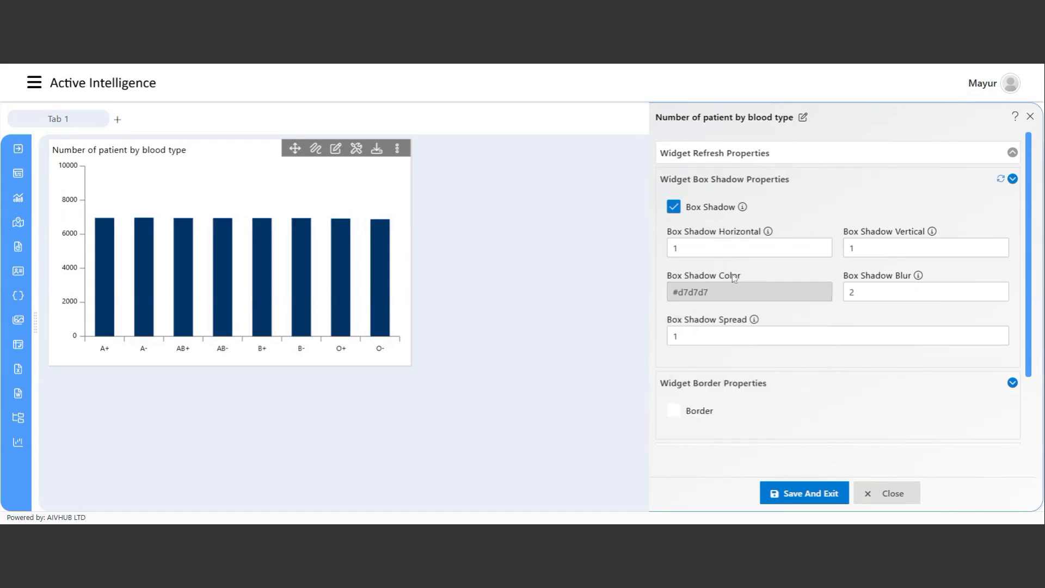
scroll(680, 247, down, 4)
Add a white border with rounded corners around the chart.
click(675, 210)
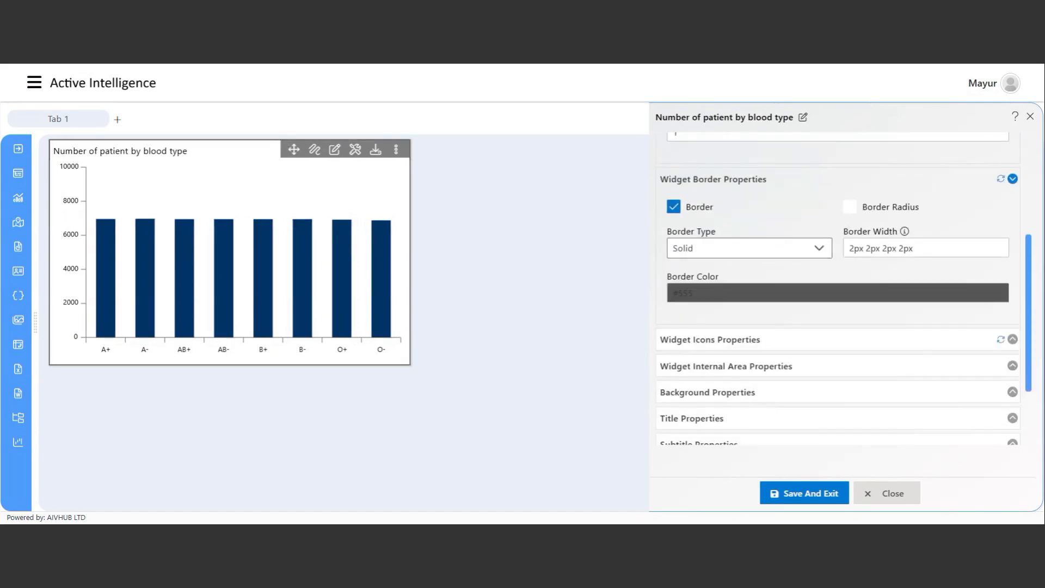
click(850, 207)
click(701, 289)
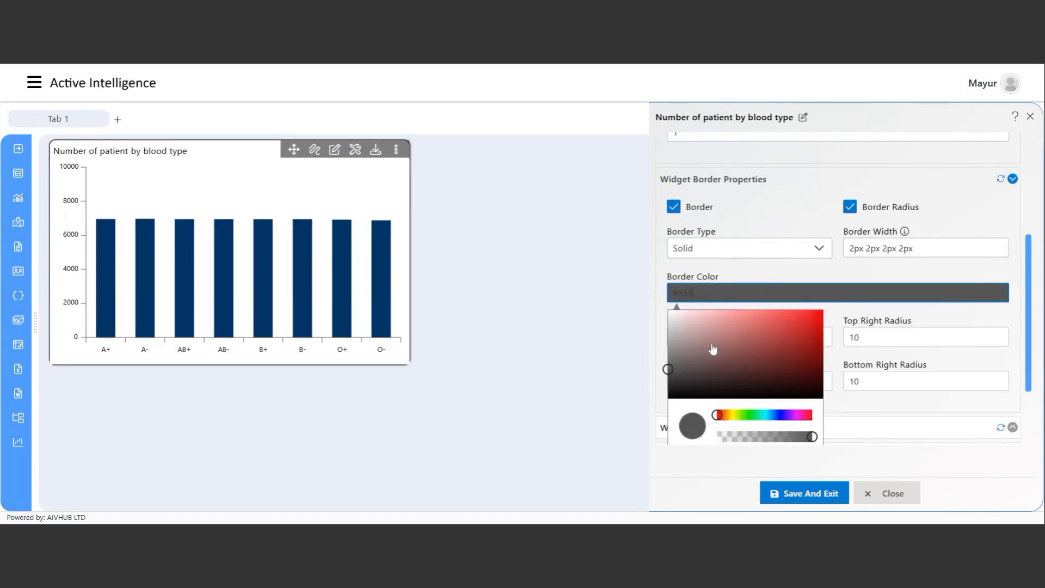
drag(713, 349, 619, 281)
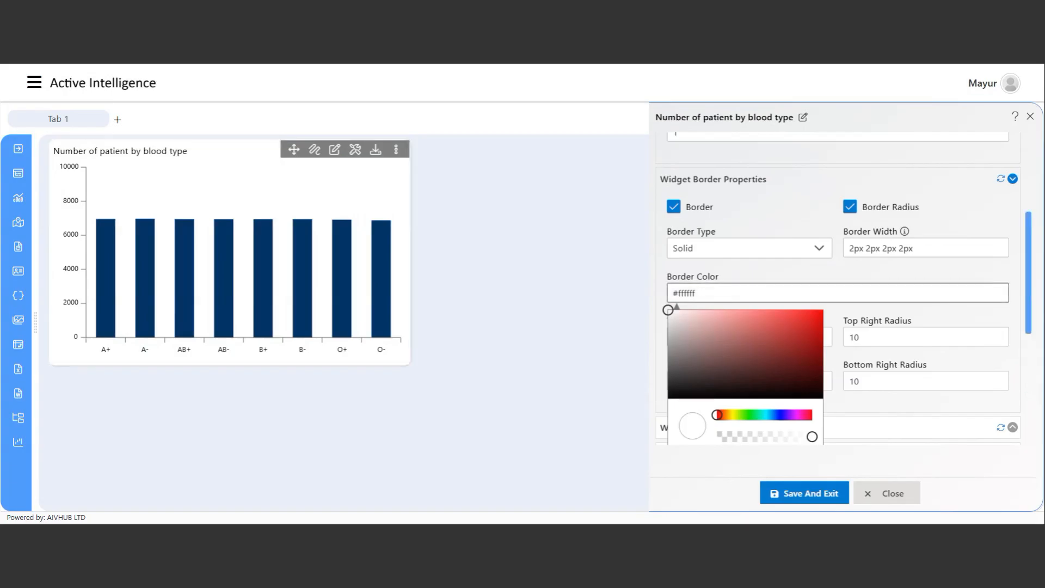
click(705, 275)
scroll(731, 346, down, 2)
scroll(732, 349, down, 2)
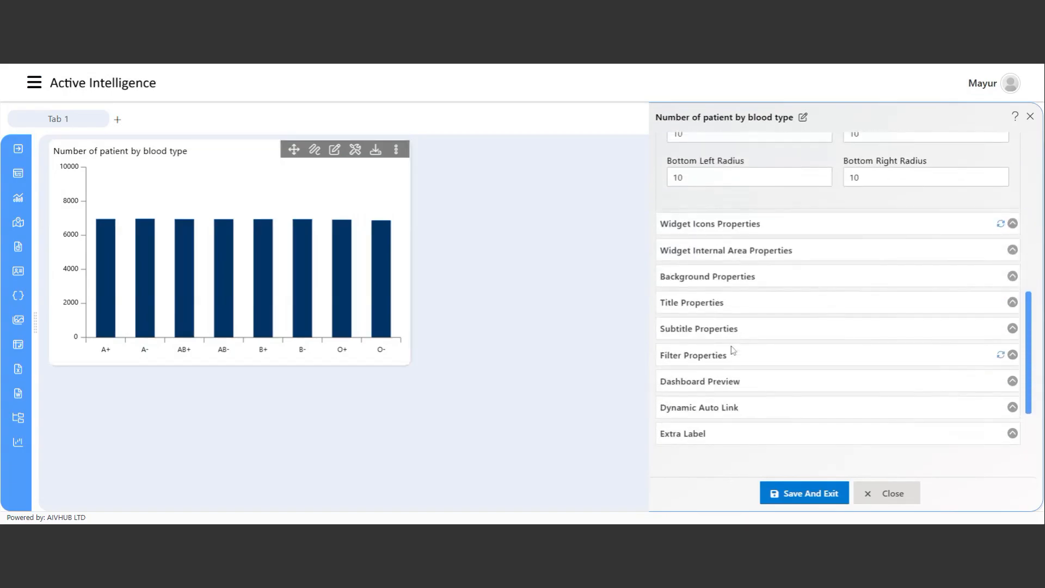
Centre the chart title, make it bold, and set its font size to 15.
click(694, 308)
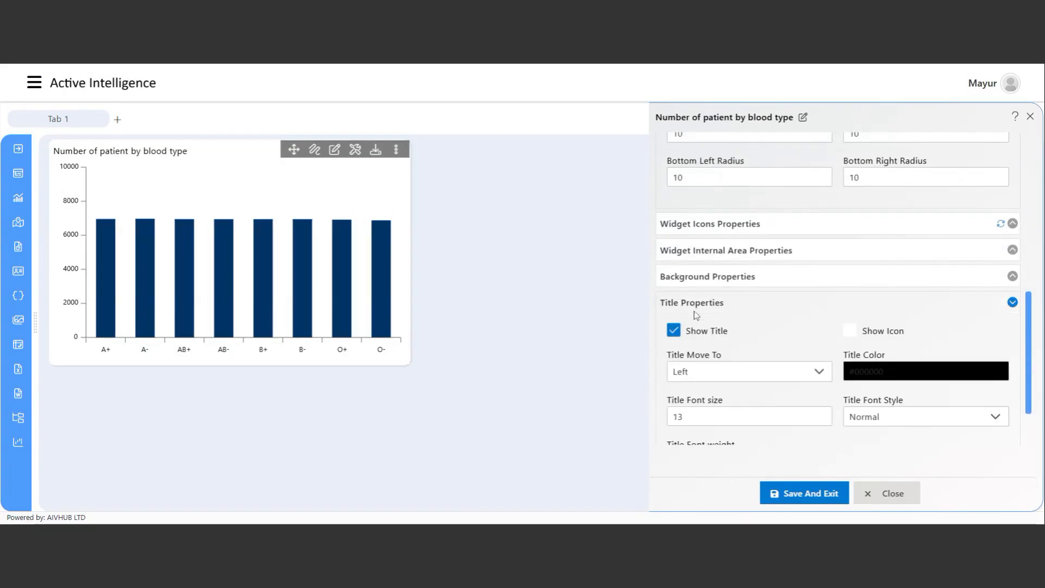
scroll(753, 339, down, 1)
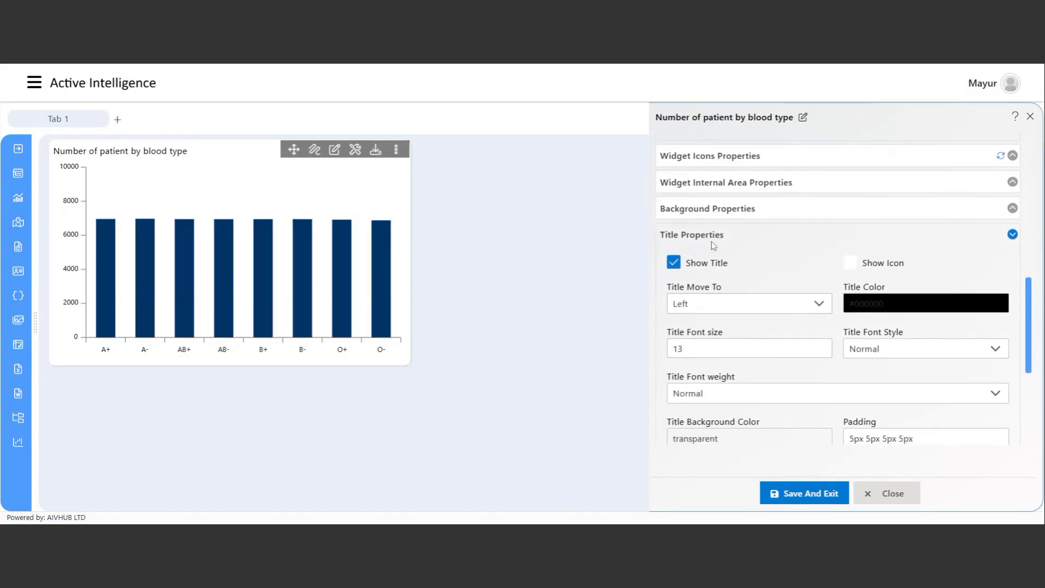
scroll(737, 363, down, 1)
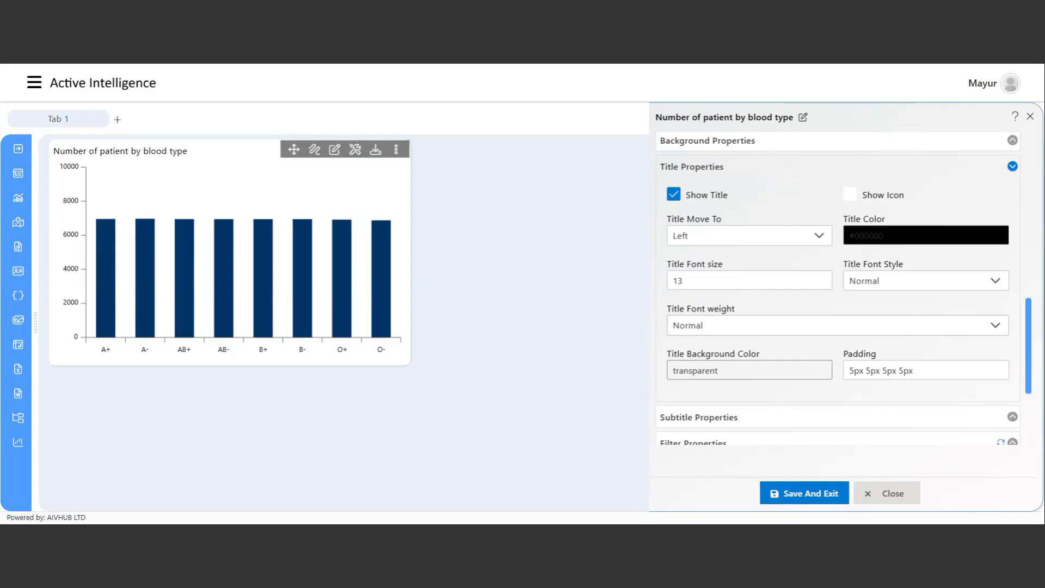
click(742, 239)
click(712, 318)
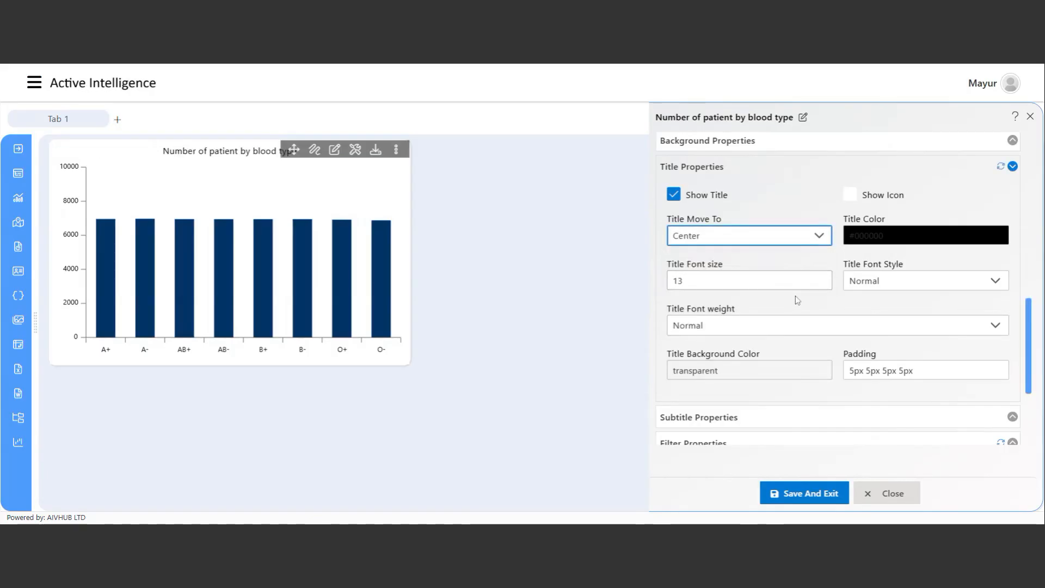
click(758, 330)
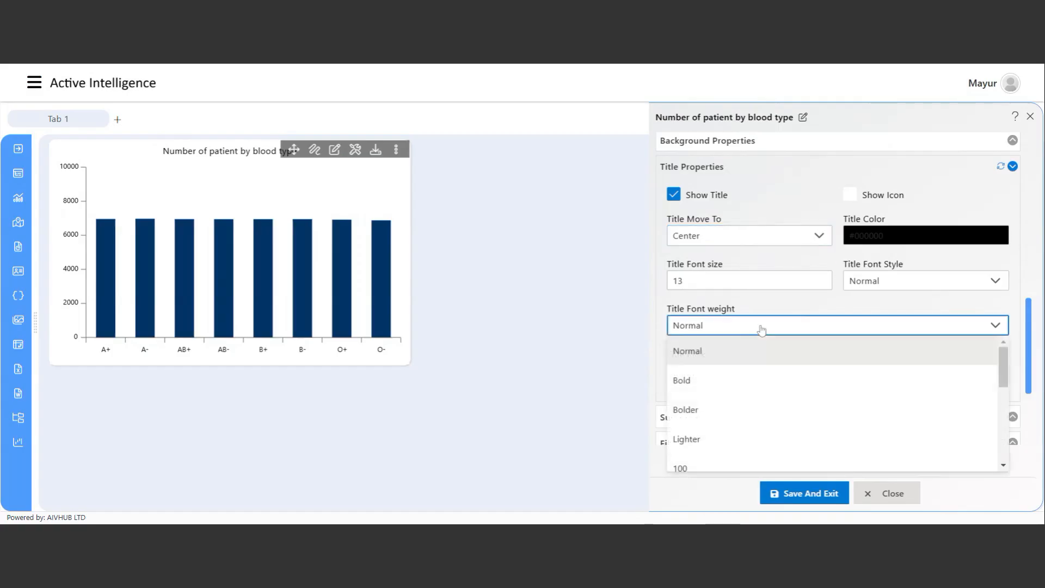
click(707, 394)
click(708, 279)
key(BackSpace)
text(4)
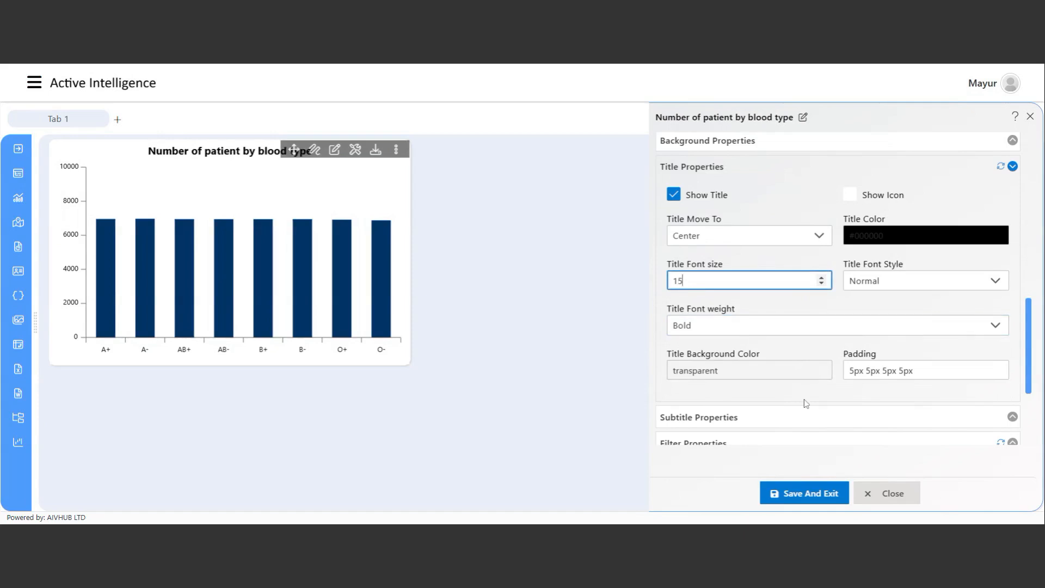
Save and exit the widget settings, then save the dashboard.
click(820, 502)
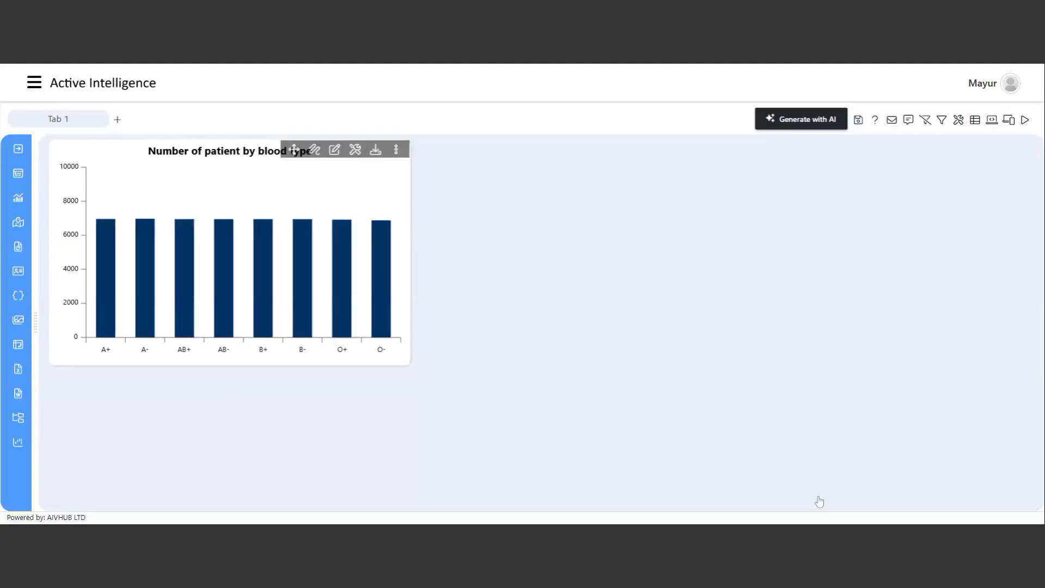
click(859, 121)
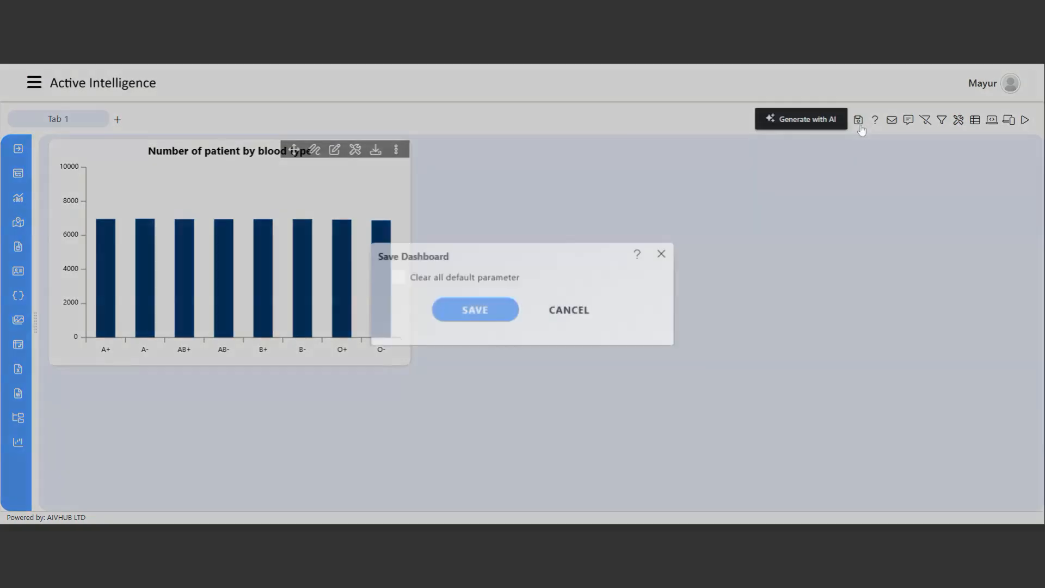
click(489, 314)
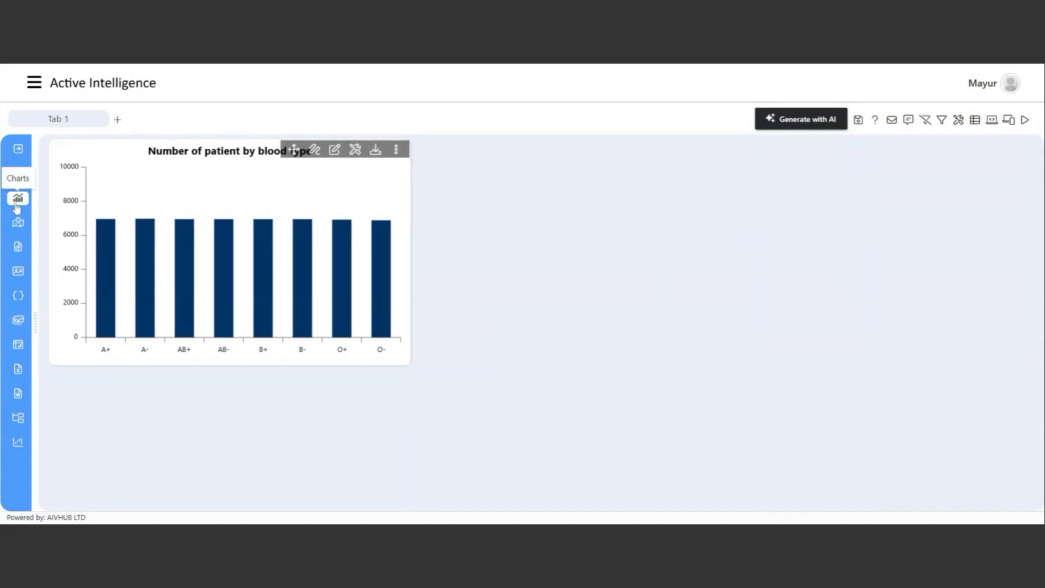
Start a new Pie & Donut chart widget on the Number of Patients by Gender dataset.
click(17, 200)
click(96, 174)
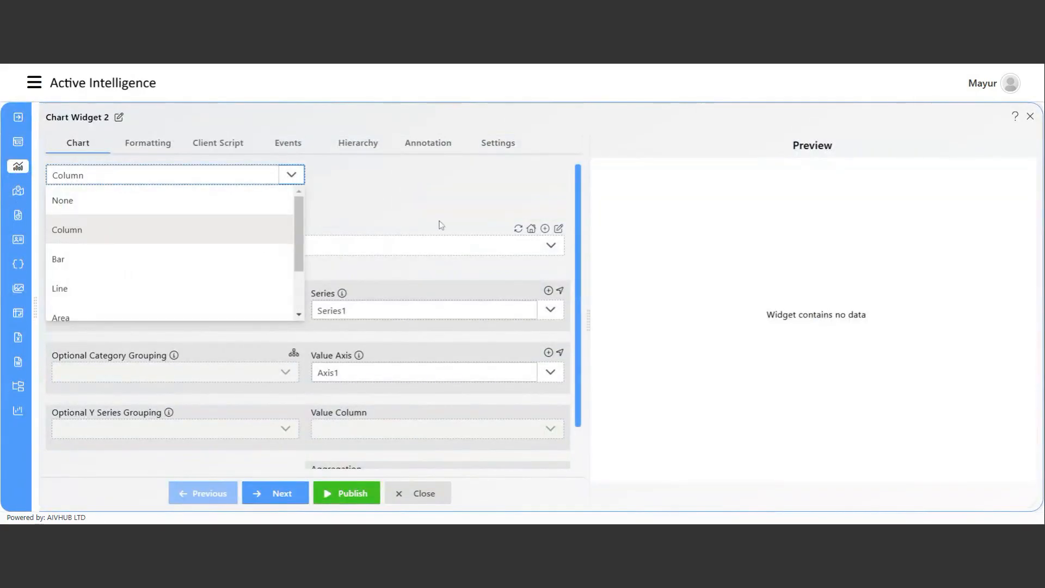
click(331, 247)
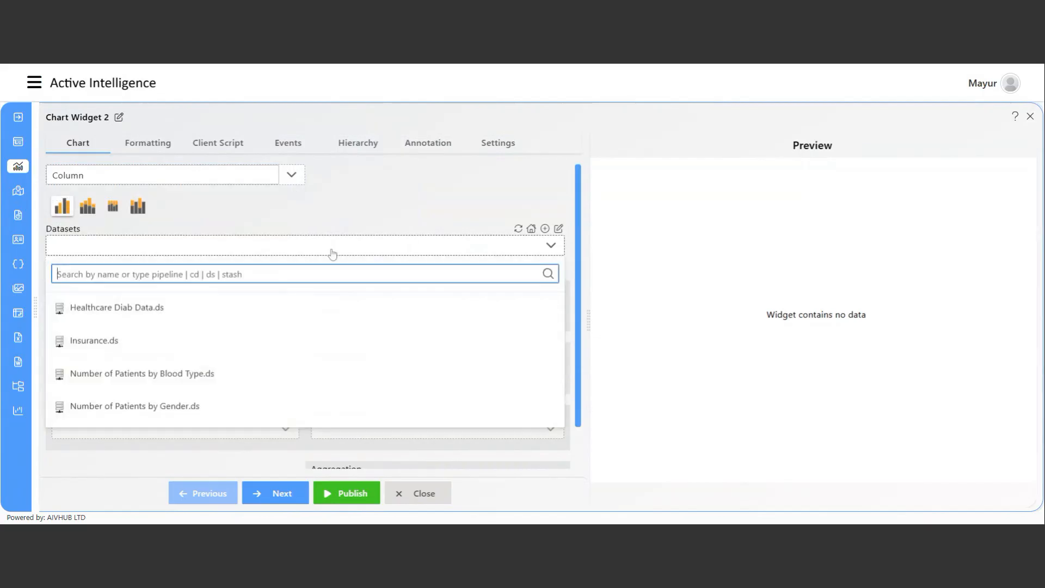
click(184, 408)
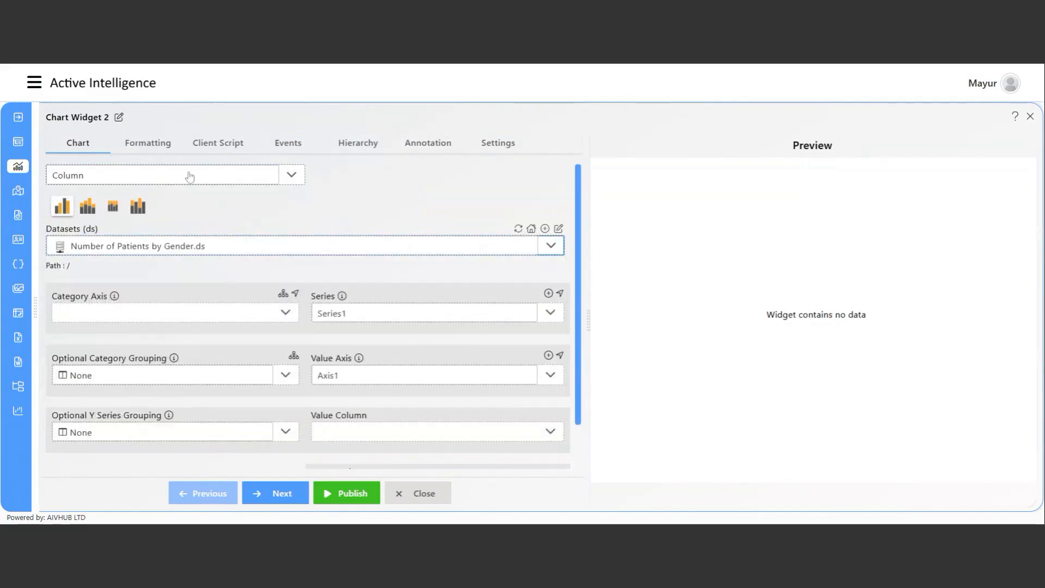
click(159, 181)
scroll(125, 275, down, 2)
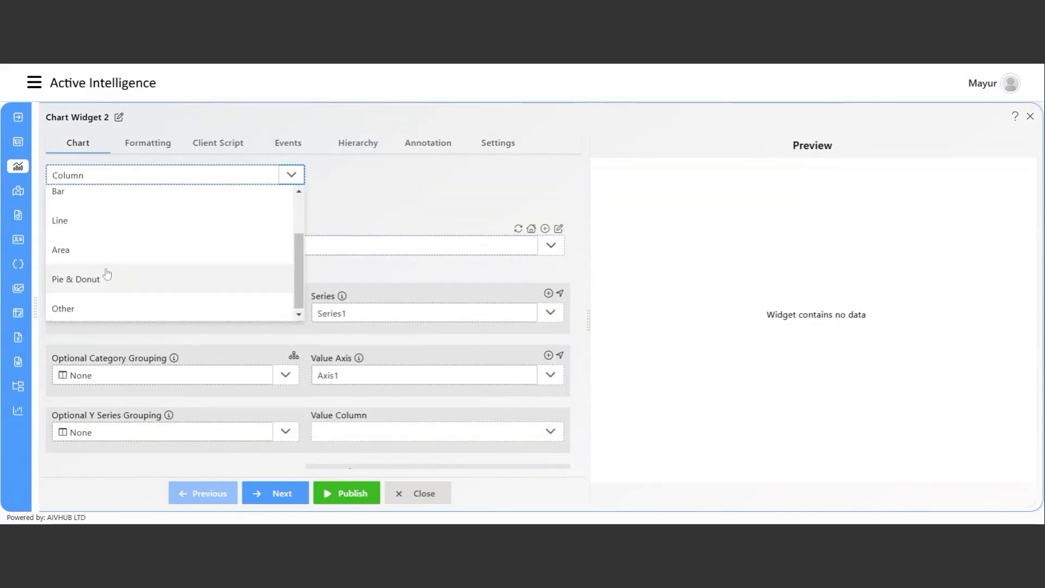
click(98, 286)
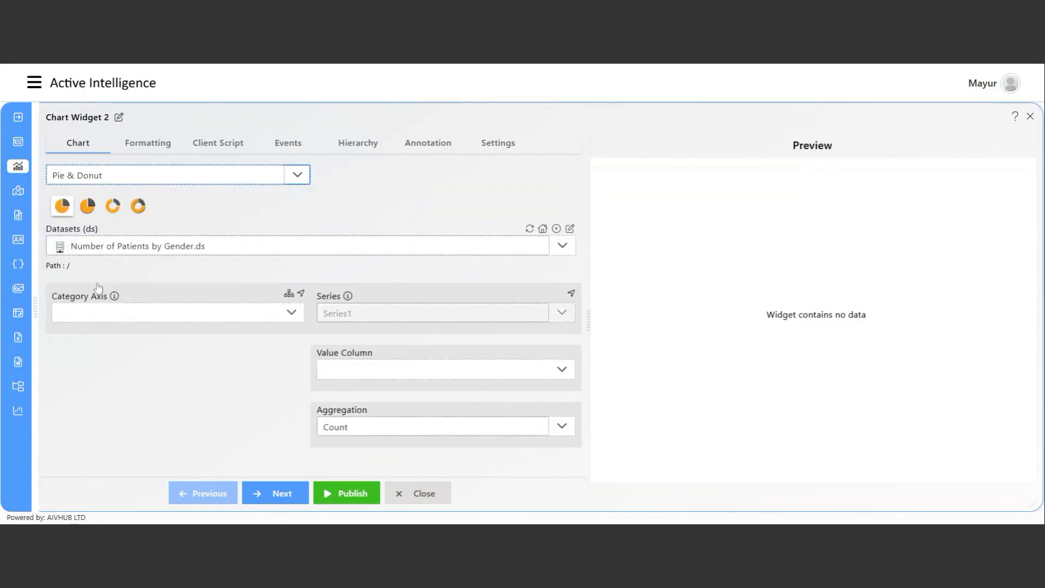
Set Gender as the category axis and Patient_Count as the value column, aggregated by Sum.
click(166, 316)
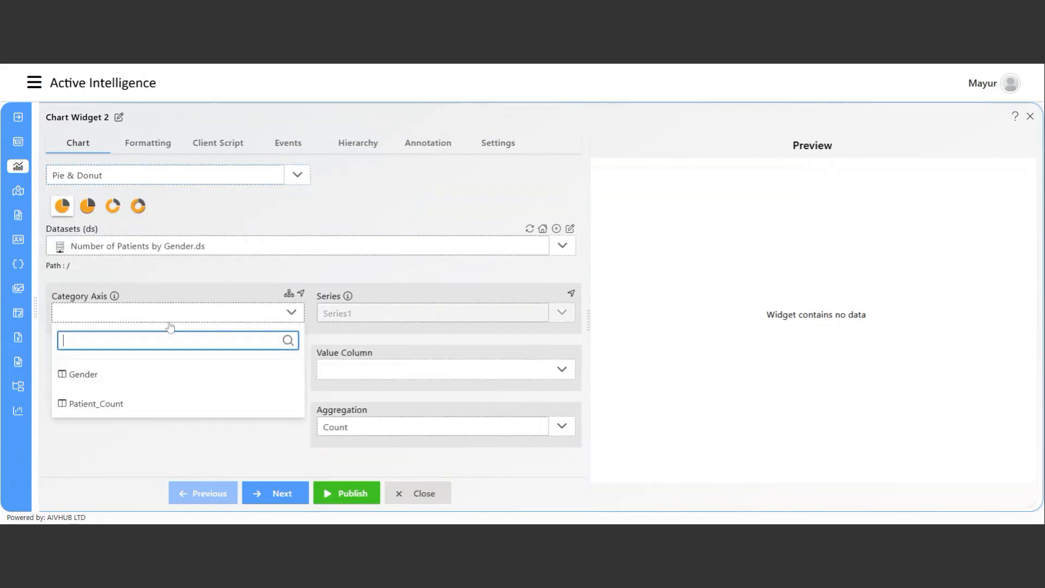
click(161, 381)
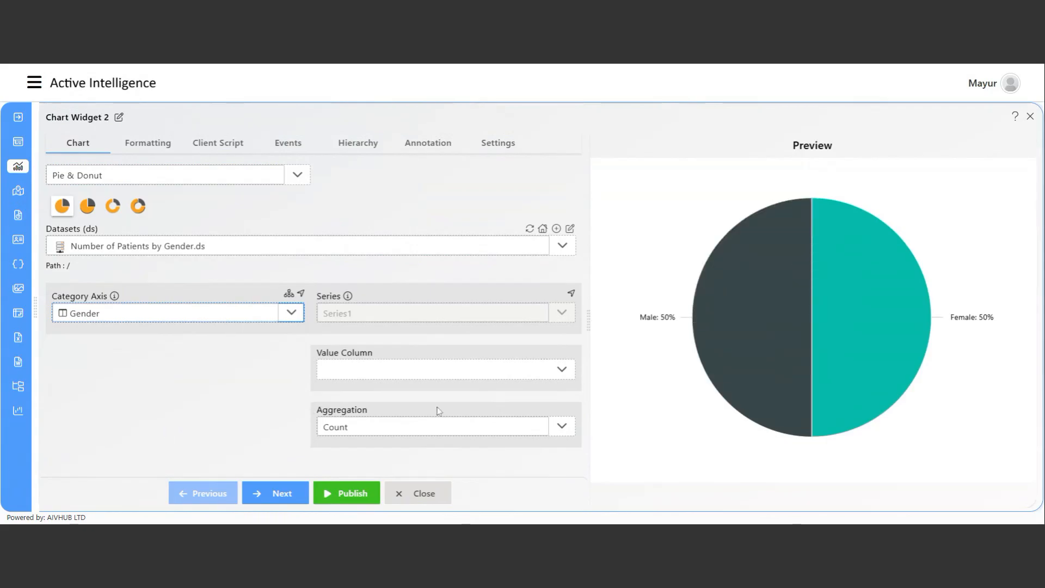
click(407, 373)
click(384, 463)
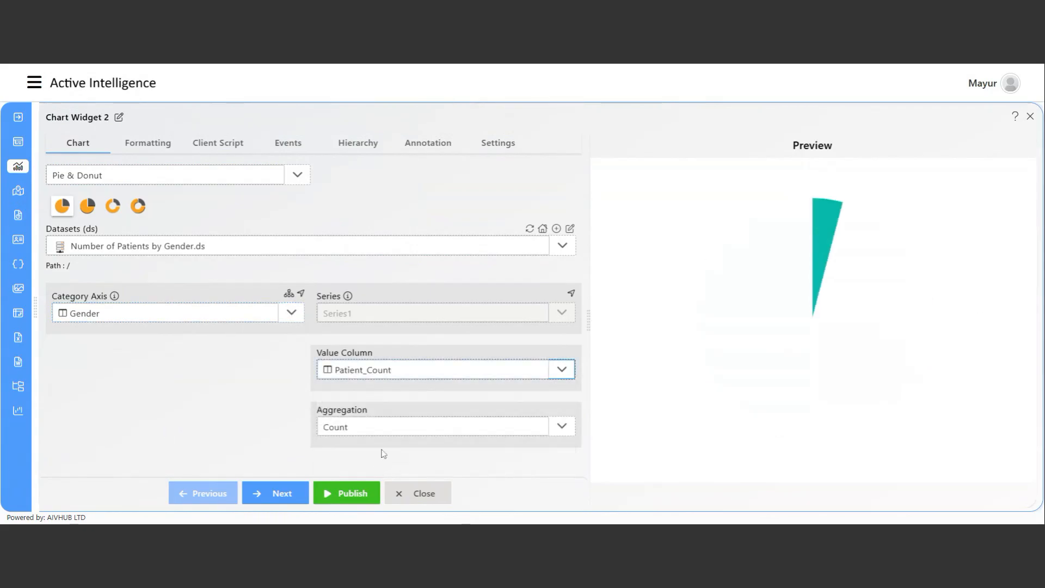
click(397, 428)
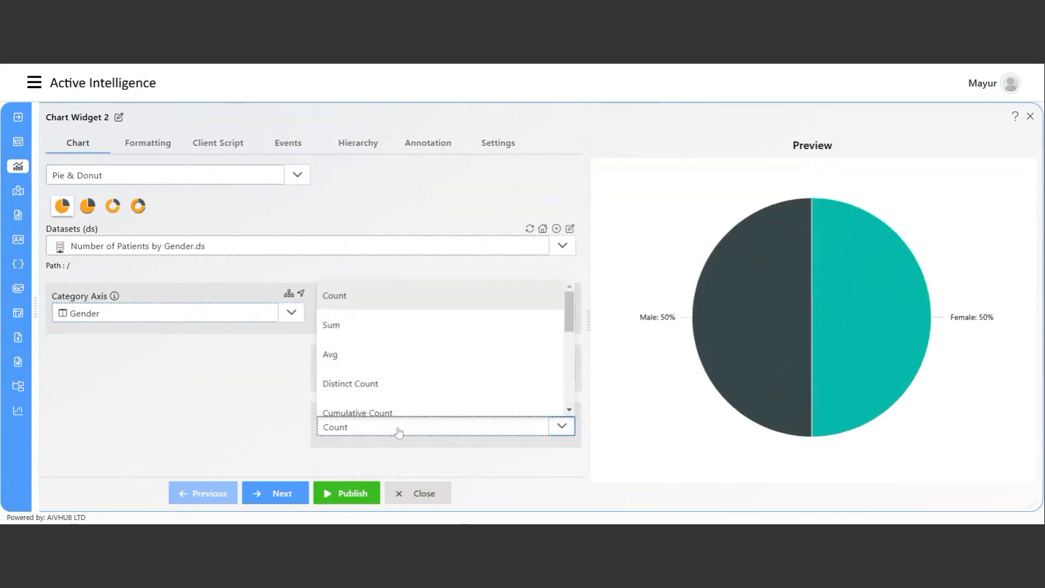
click(387, 330)
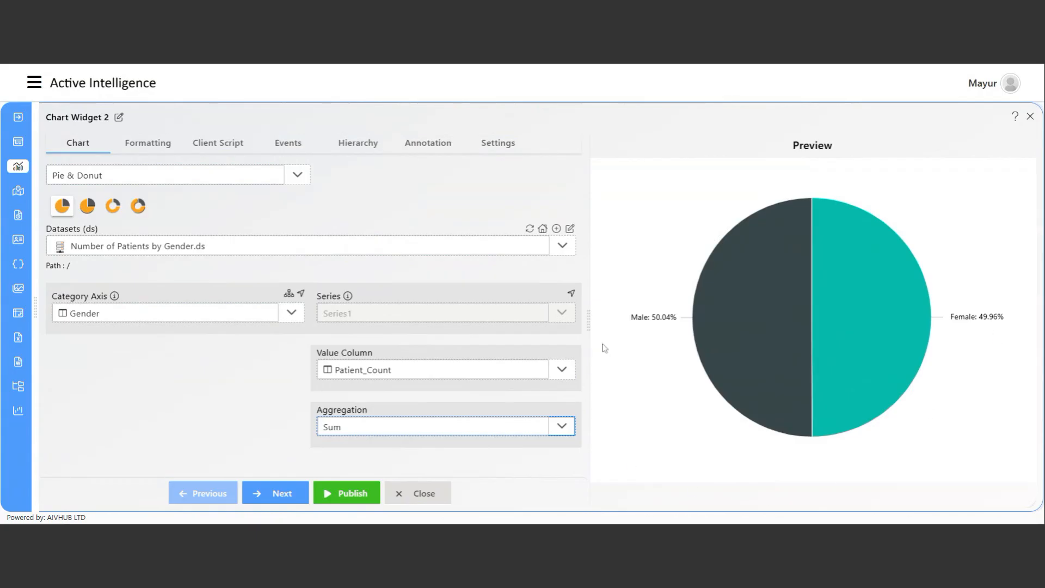
Replace the widget title with 'Number of Patients by Gender'.
mouse_move(671, 327)
click(119, 118)
drag(112, 120, 69, 119)
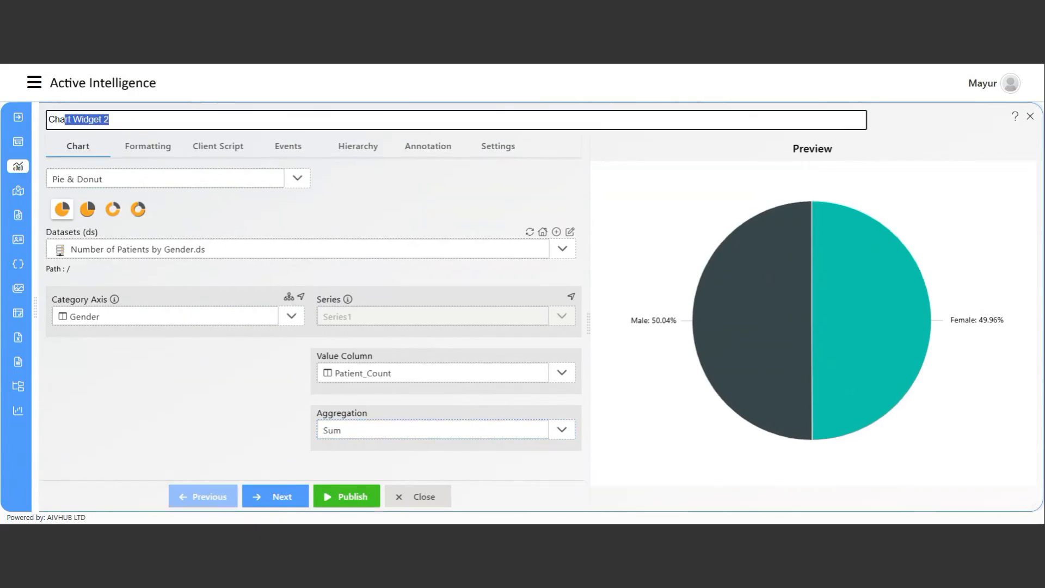
text(Number of Patients by Gender)
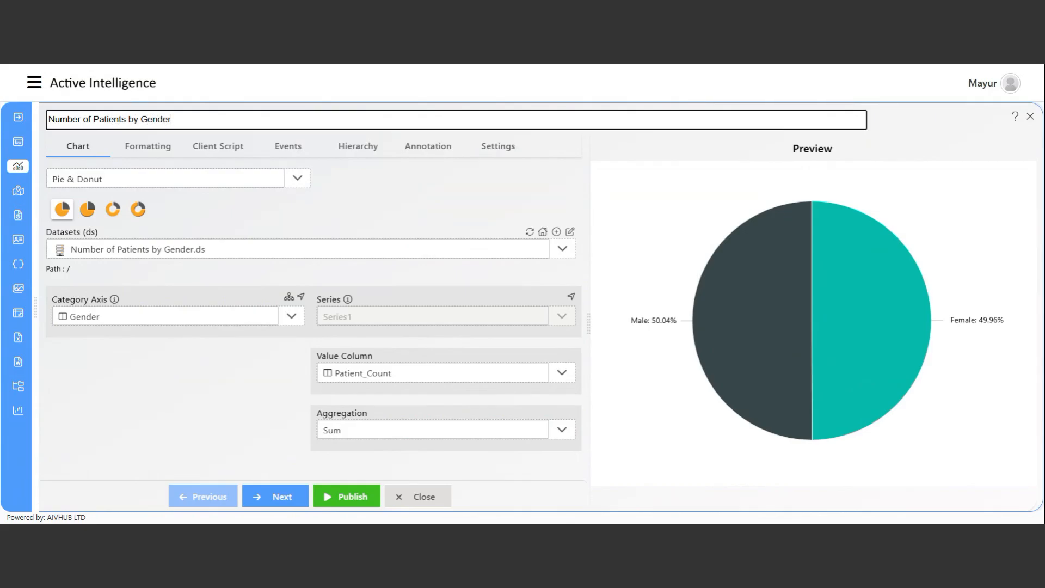
Publish the gender pie, then nudge the tile down-right and enlarge it.
click(354, 498)
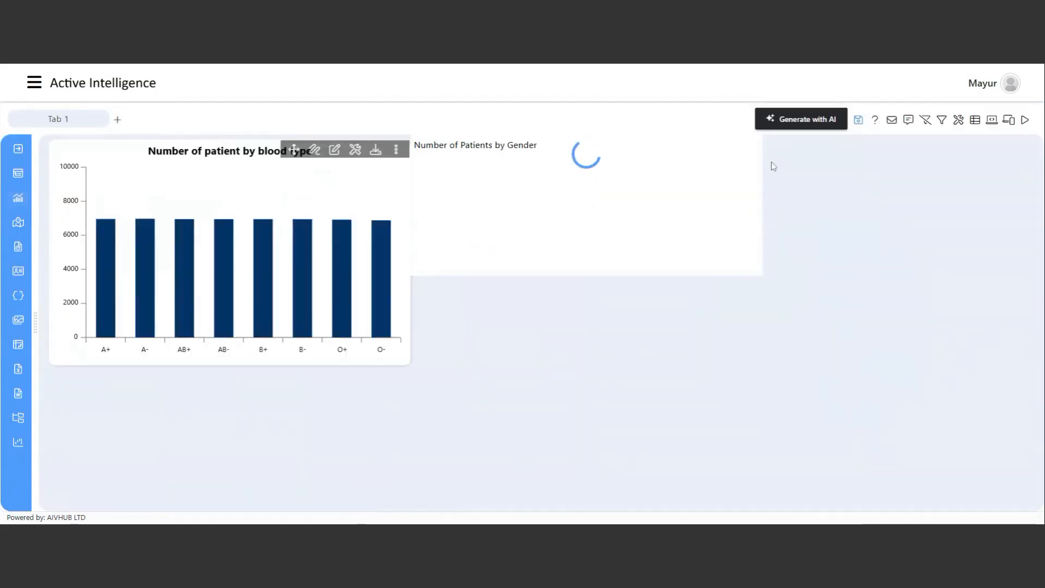
drag(645, 144, 656, 155)
drag(770, 284, 800, 363)
Enable a light grey #e0e0e0 box shadow on the gender widget.
click(754, 158)
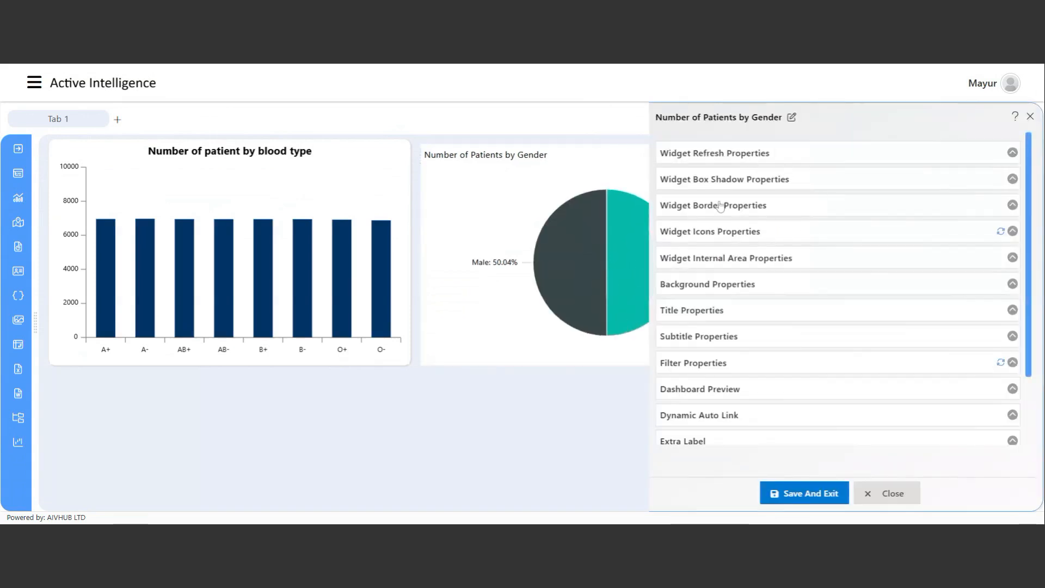
click(724, 183)
click(678, 208)
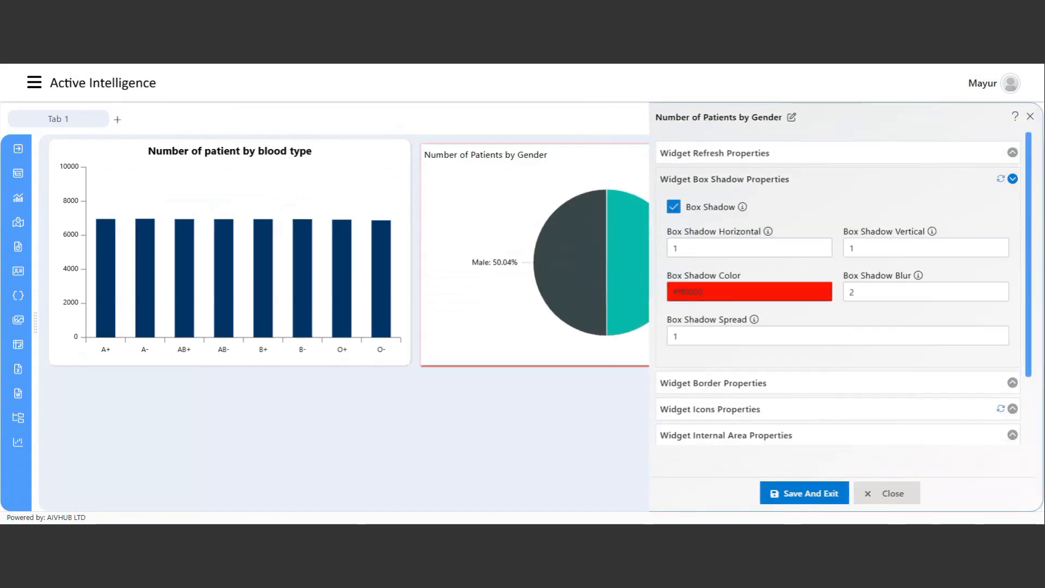
click(697, 291)
drag(689, 334, 652, 322)
click(652, 321)
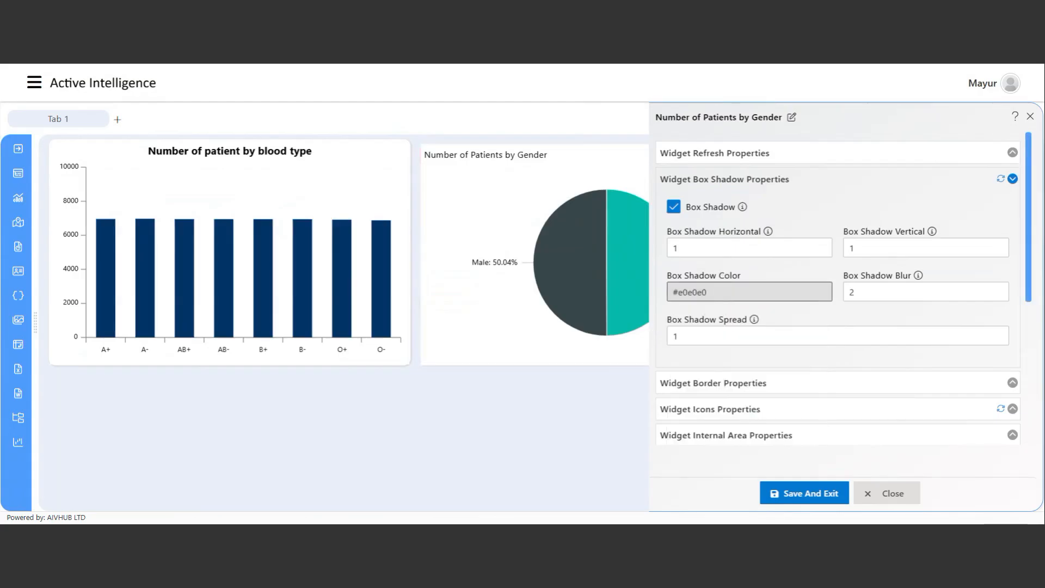
Turn on a border with rounded corners and set its colour to #fefefe.
scroll(762, 316, down, 3)
click(805, 316)
scroll(773, 304, down, 3)
click(672, 276)
click(850, 277)
scroll(794, 321, down, 3)
click(729, 226)
drag(713, 289, 655, 244)
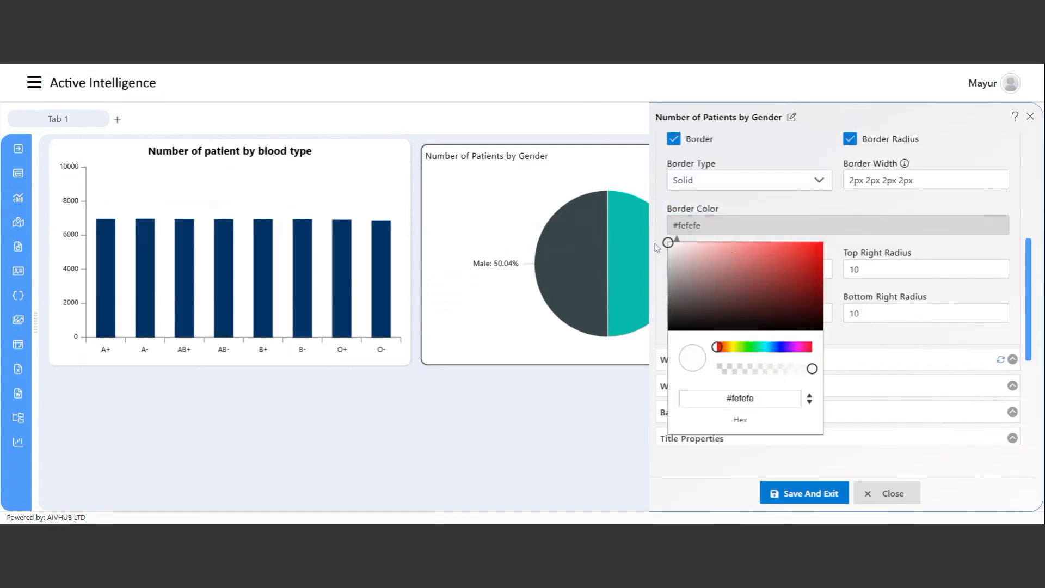
click(655, 243)
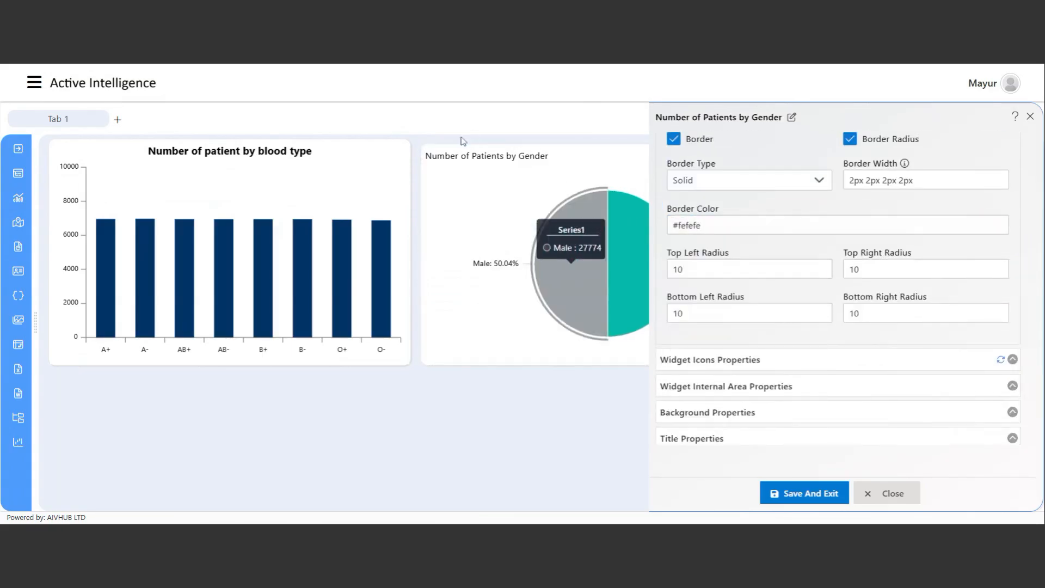
Save the pie's styling, resize the tile from its top-left corner, and reopen its chart editor.
click(795, 492)
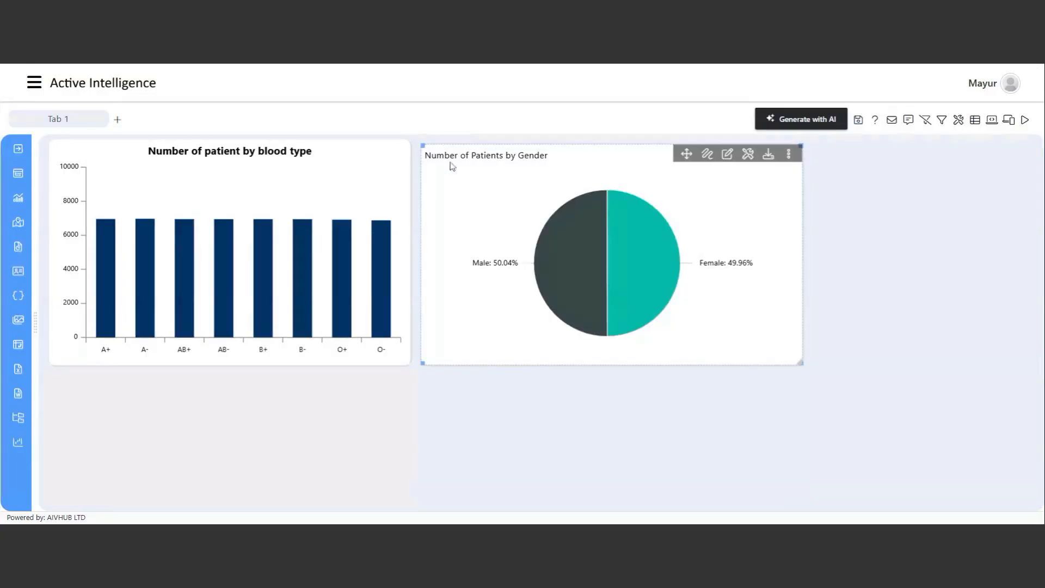
drag(423, 147, 413, 142)
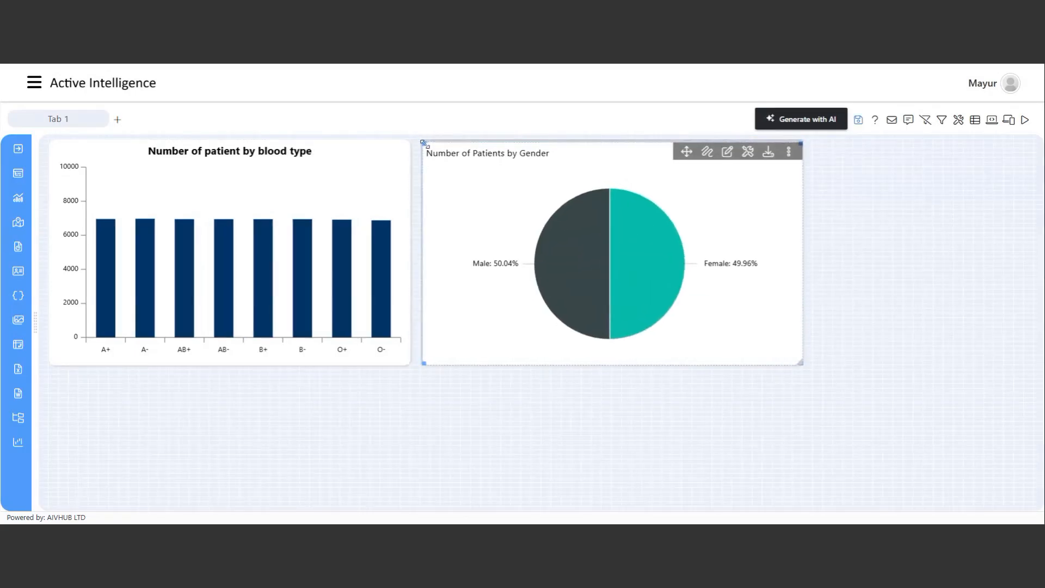
click(735, 155)
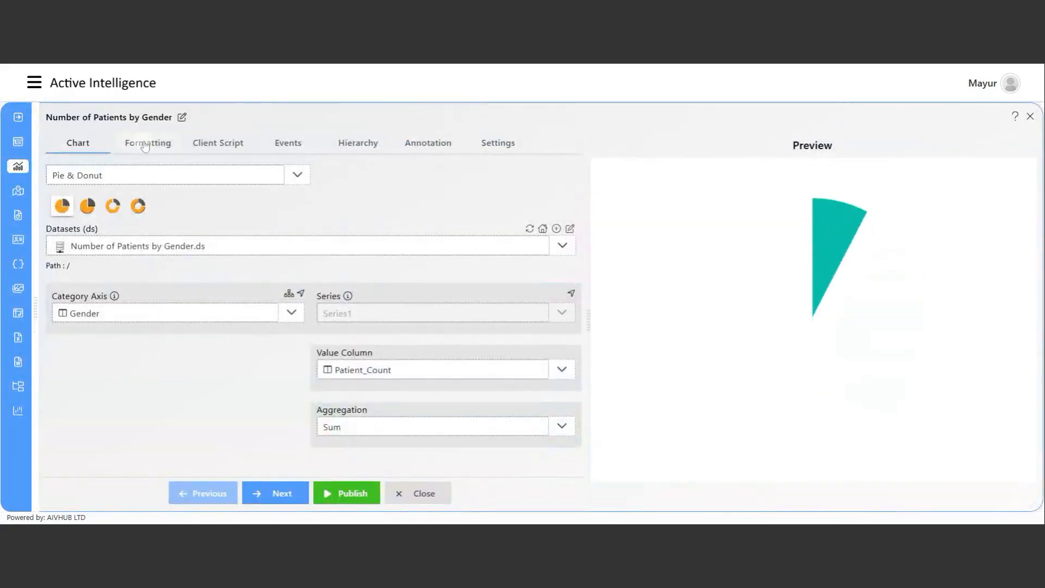
Apply the AIV University colour theme to the gender pie.
click(146, 143)
click(109, 229)
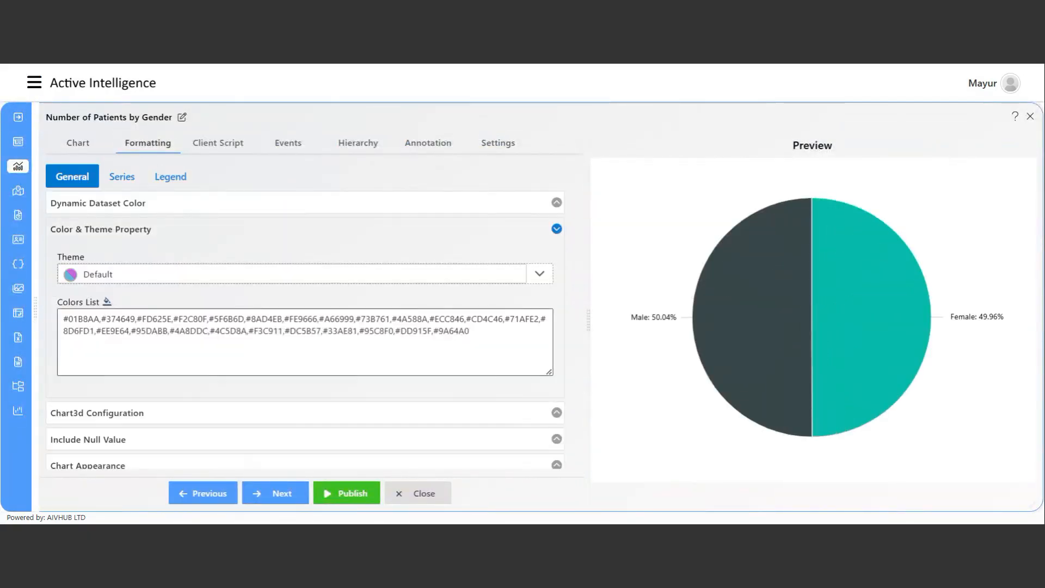
click(125, 274)
scroll(129, 381, down, 5)
click(128, 406)
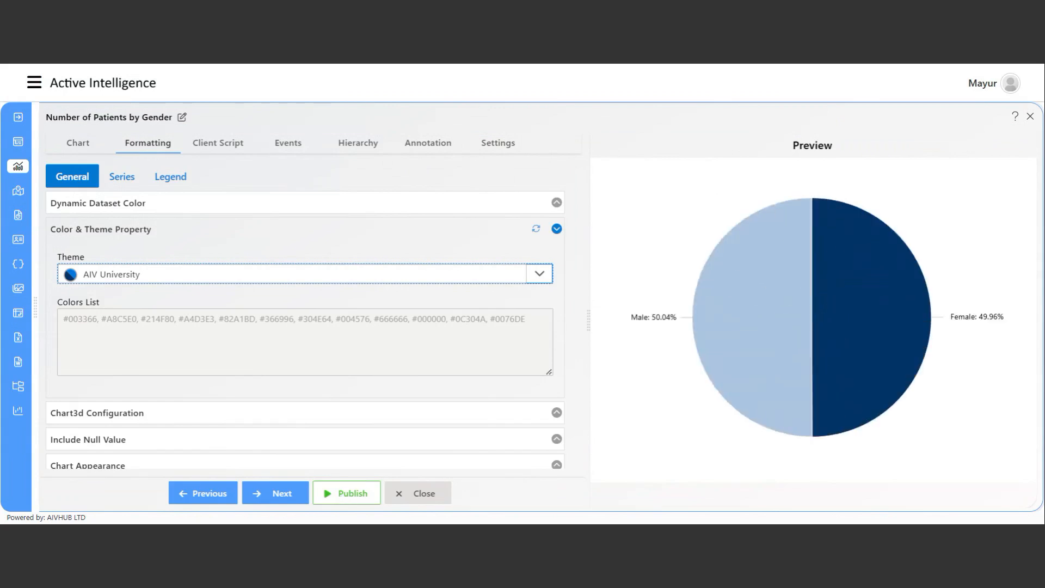
Publish the recoloured pie and save the dashboard.
click(343, 496)
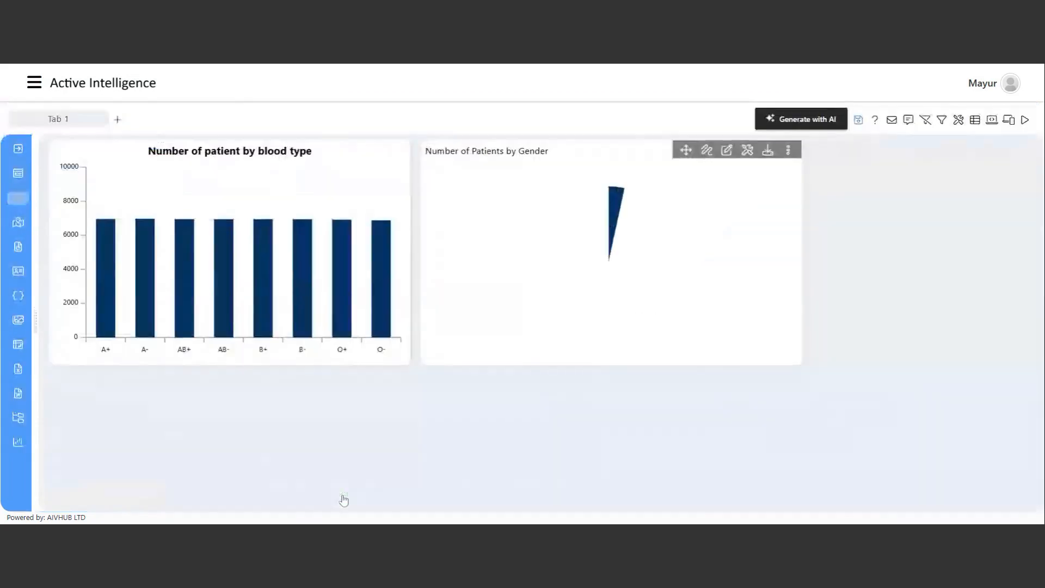
click(859, 121)
click(490, 309)
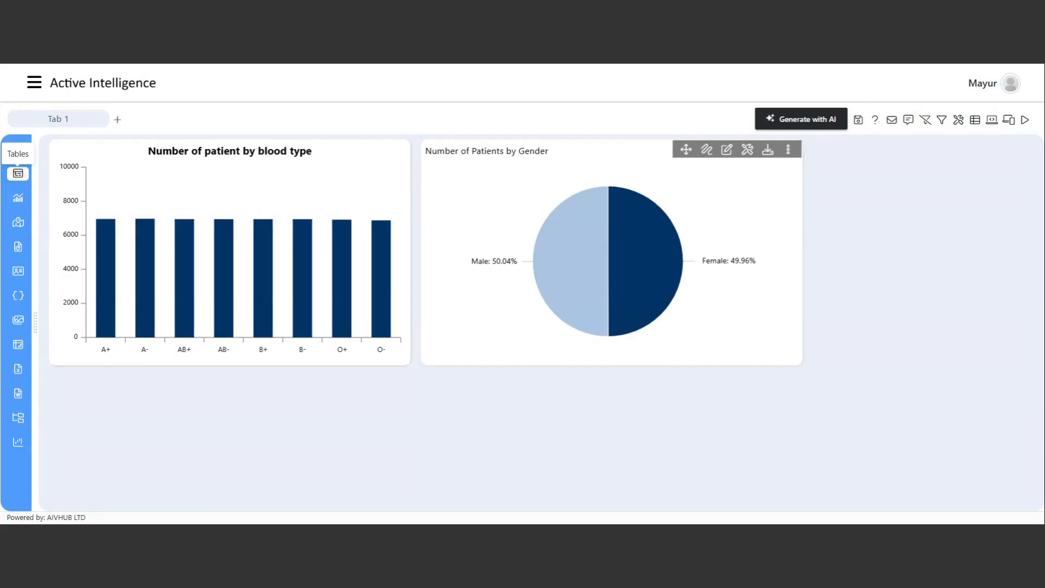
Add a new table widget using the Insurance.ds dataset.
click(16, 175)
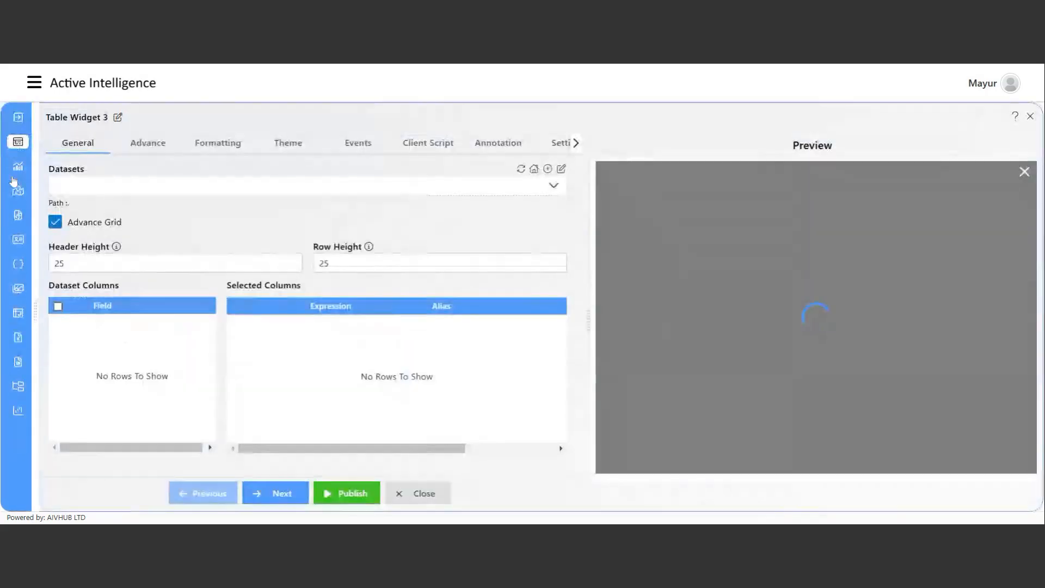
click(180, 186)
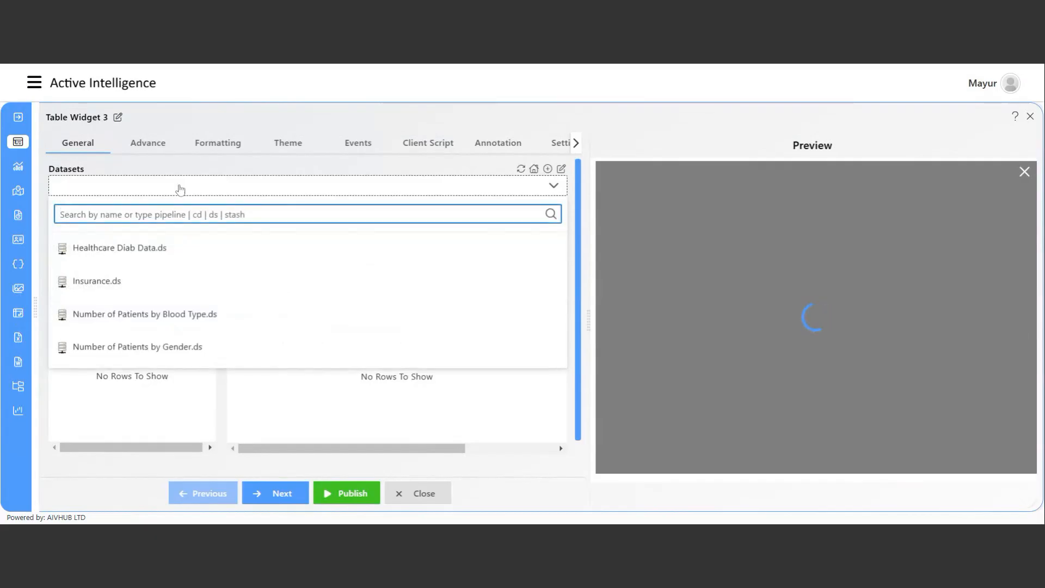
click(116, 282)
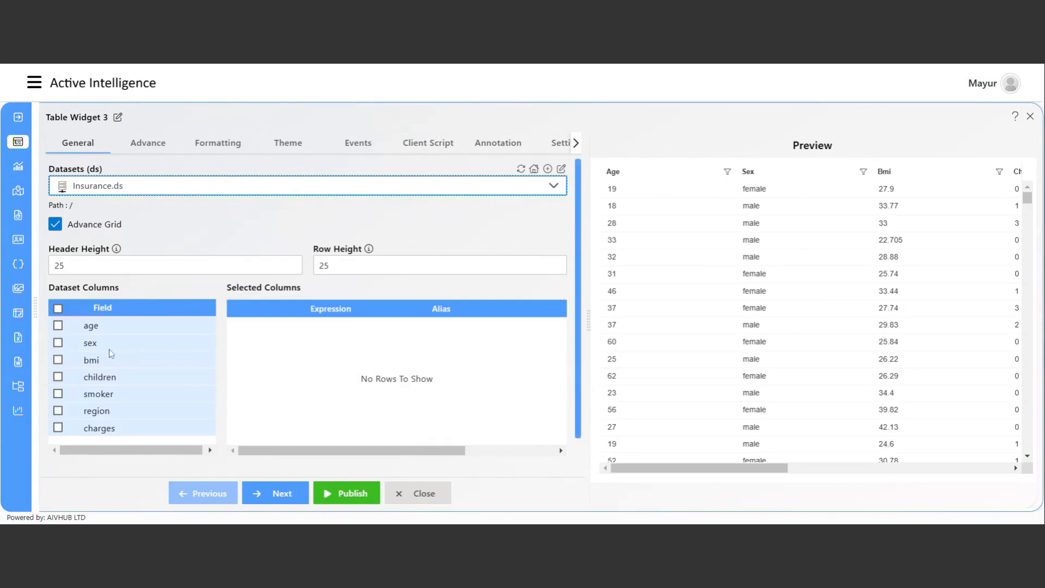
drag(742, 469, 717, 489)
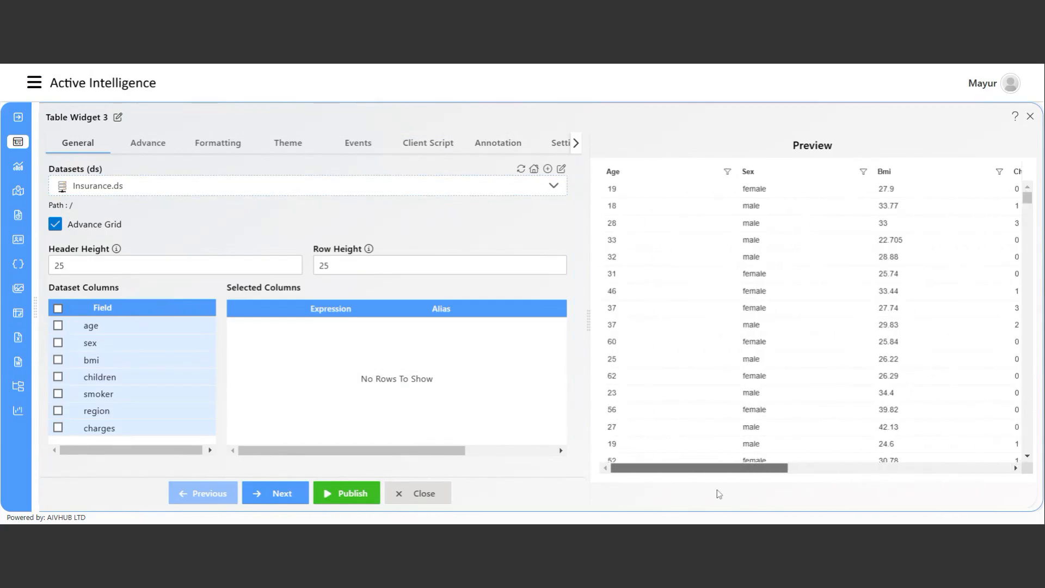
Select the region, smoker, sex, age and charges columns for the table.
click(59, 411)
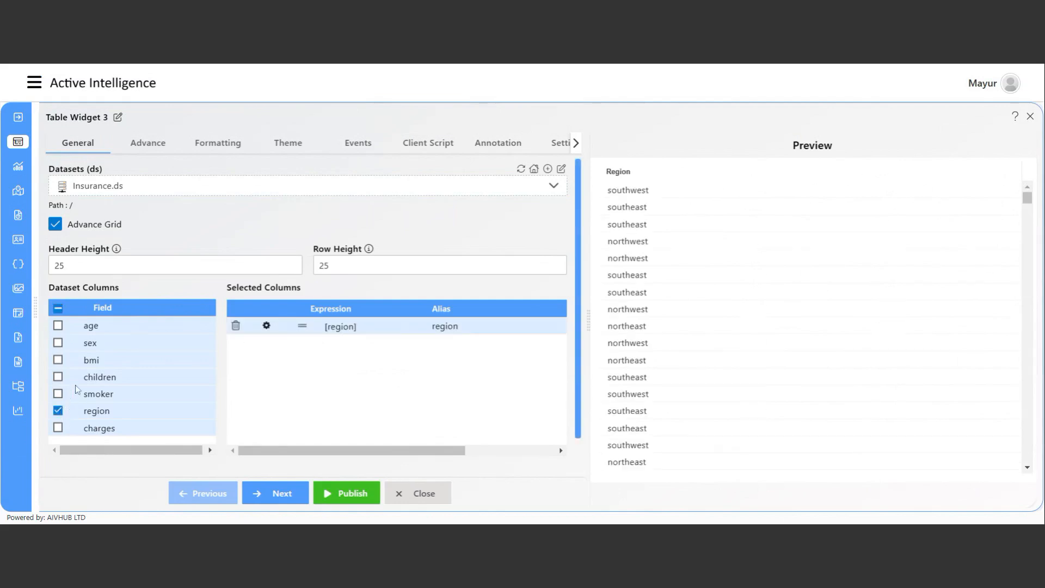
click(58, 394)
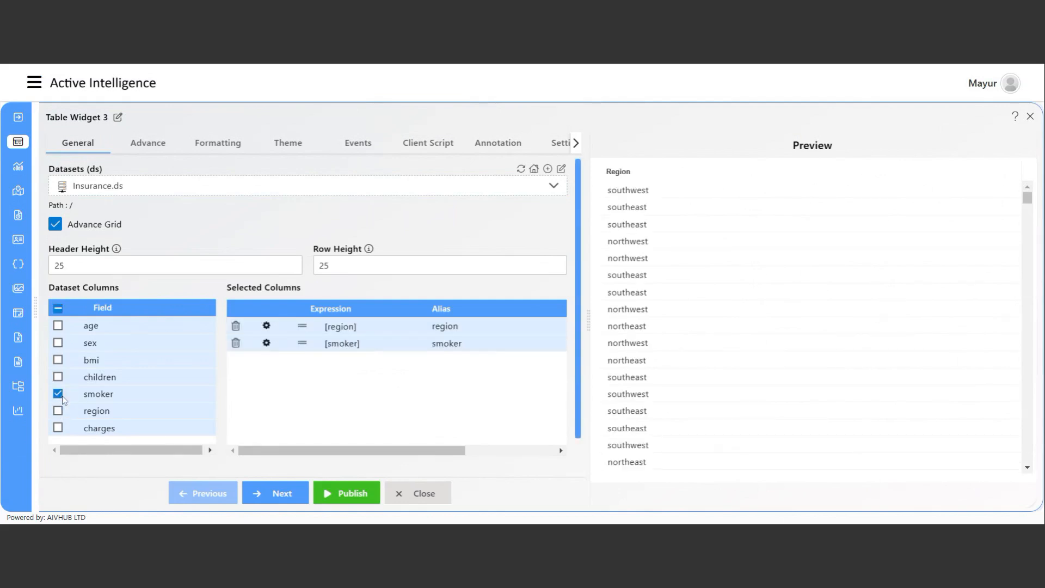
click(59, 343)
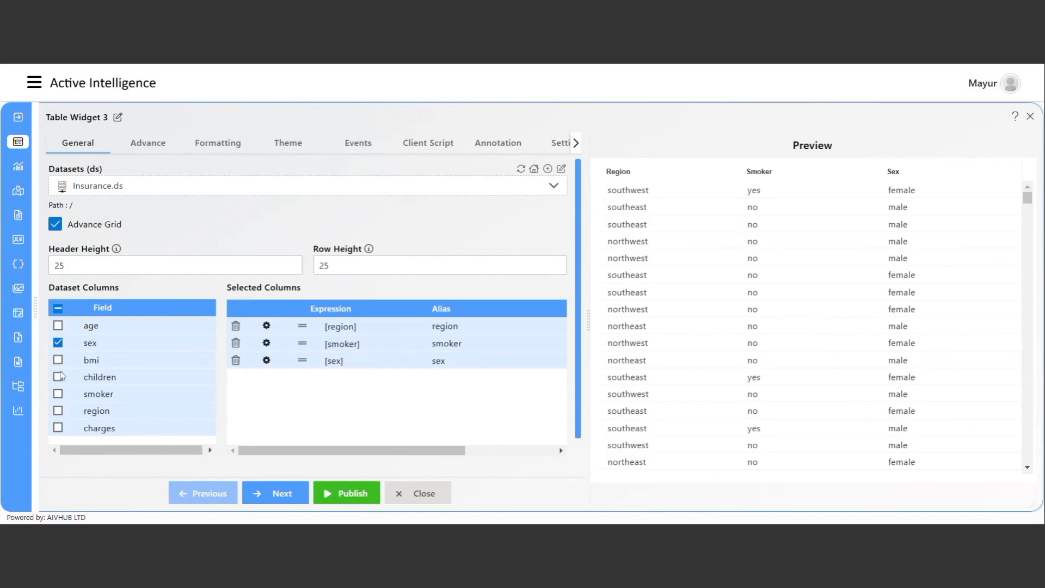
click(59, 326)
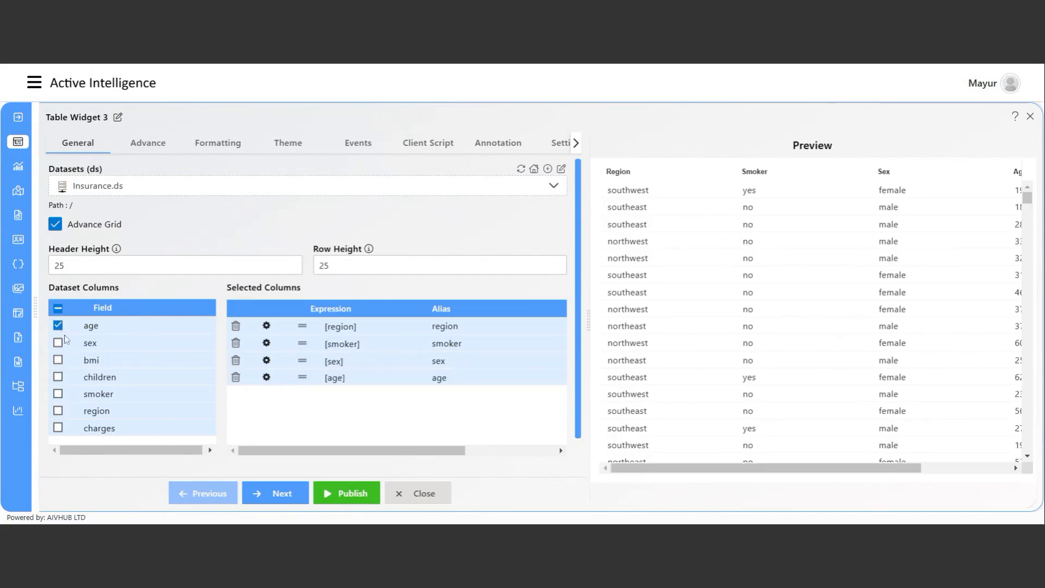
scroll(144, 415, down, 1)
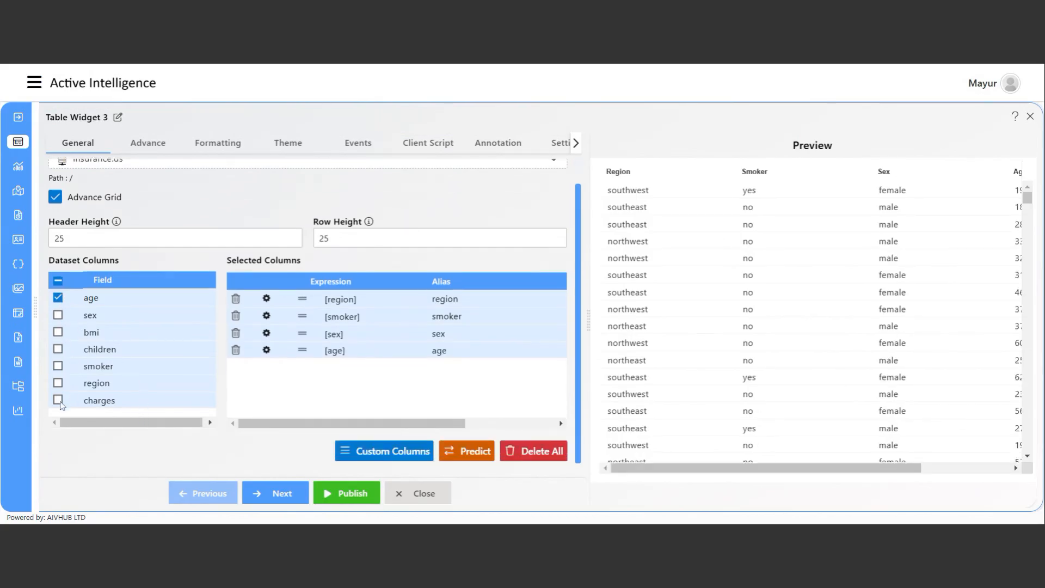
click(58, 400)
drag(773, 471, 727, 472)
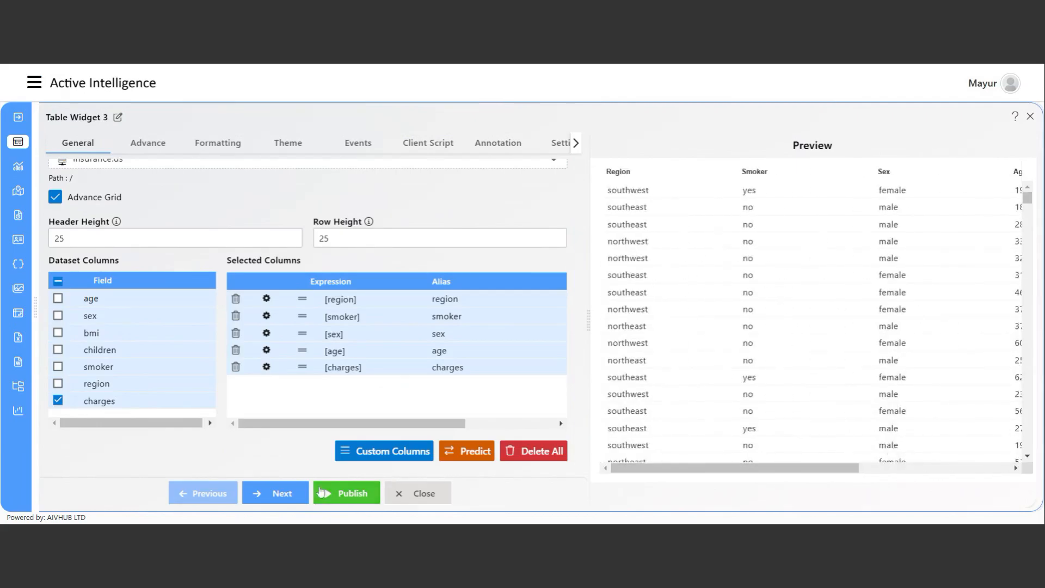
Publish the table, place it under the blood type chart, and widen it to show Age and Charges.
click(353, 494)
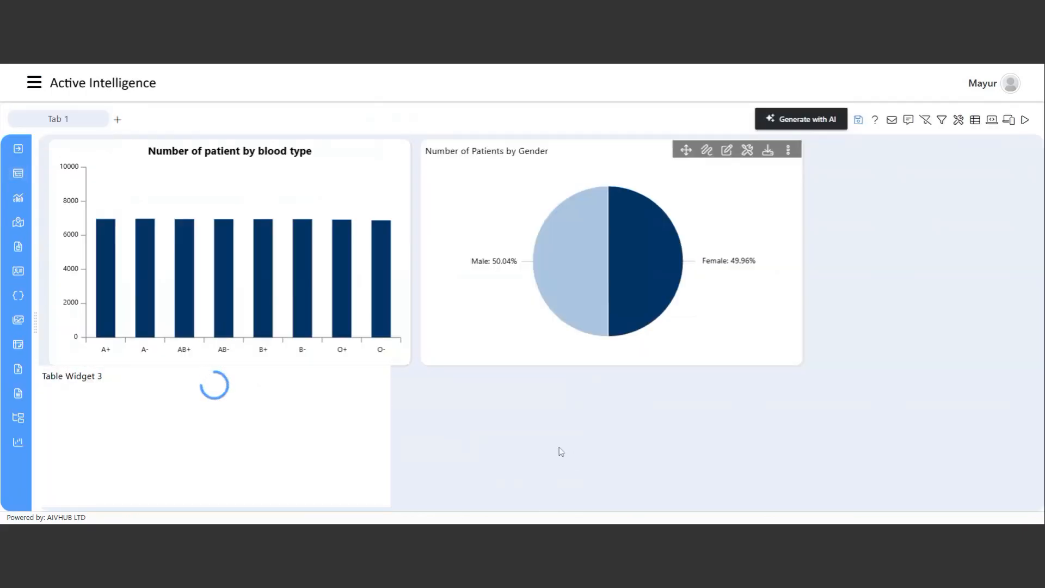
drag(276, 376, 289, 379)
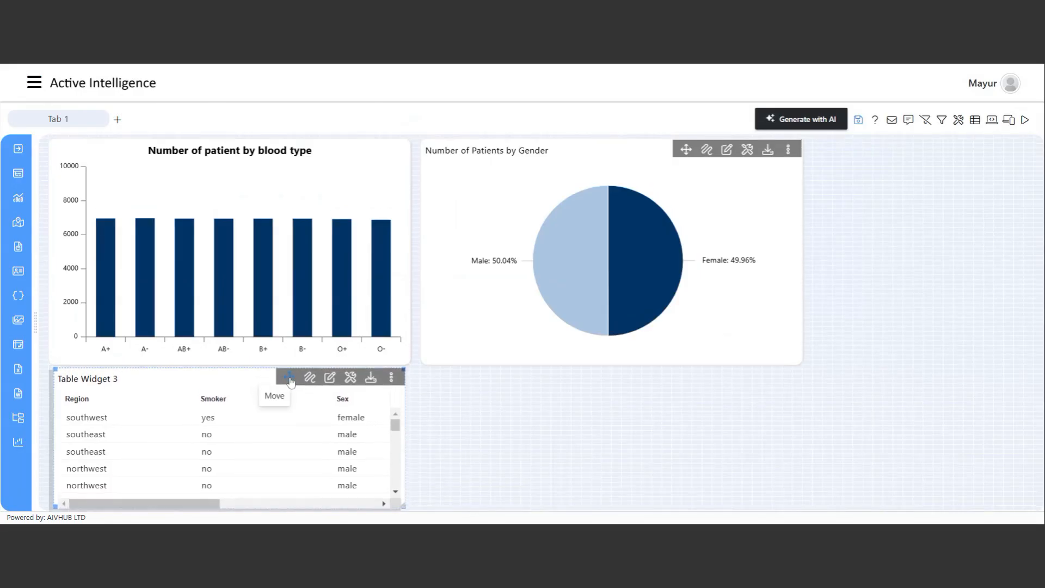
drag(289, 377, 284, 379)
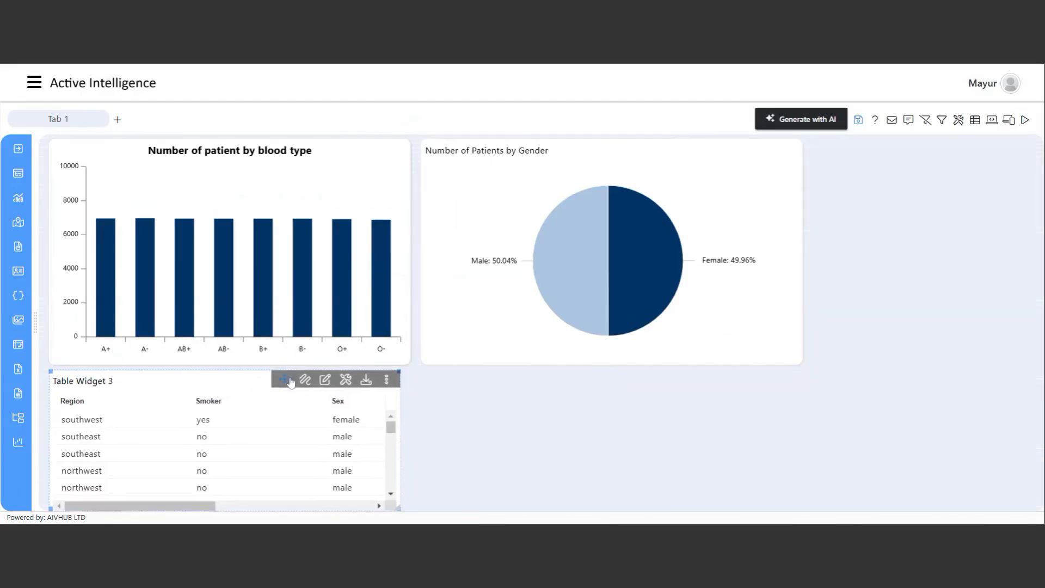
drag(400, 454, 801, 474)
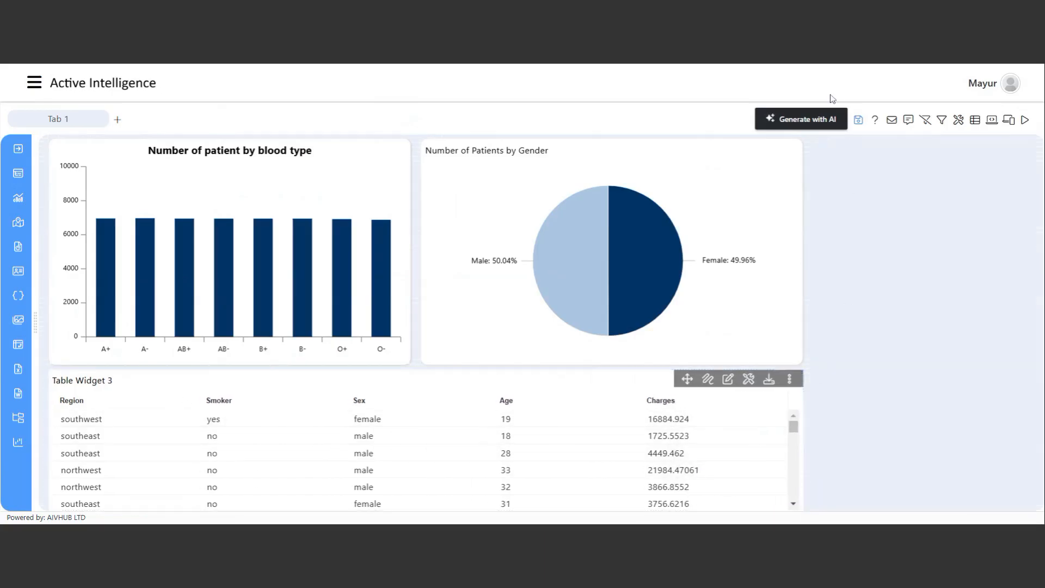
Save the dashboard and bring up the table widget's settings.
click(858, 119)
click(472, 314)
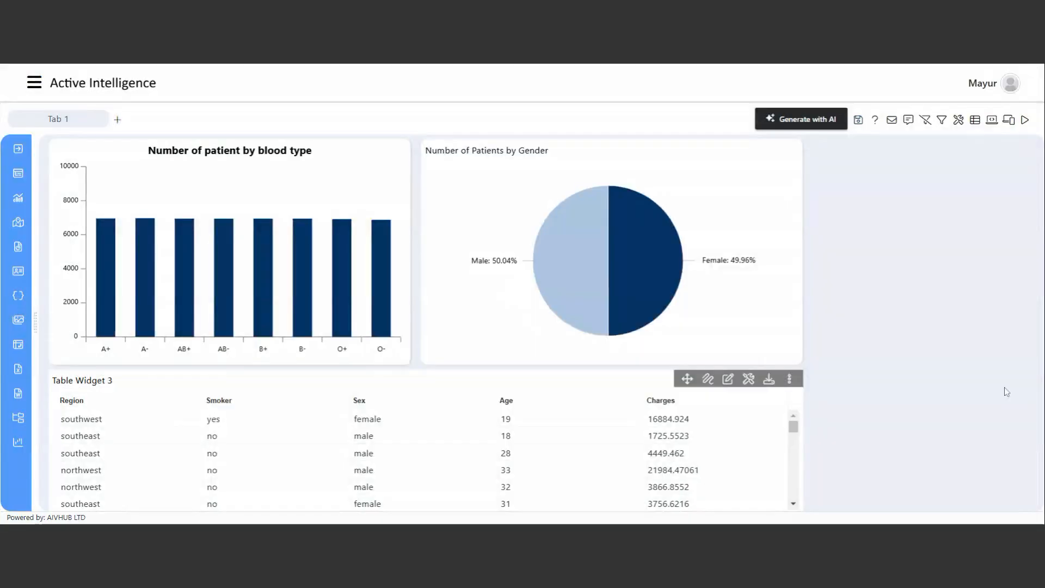
click(749, 379)
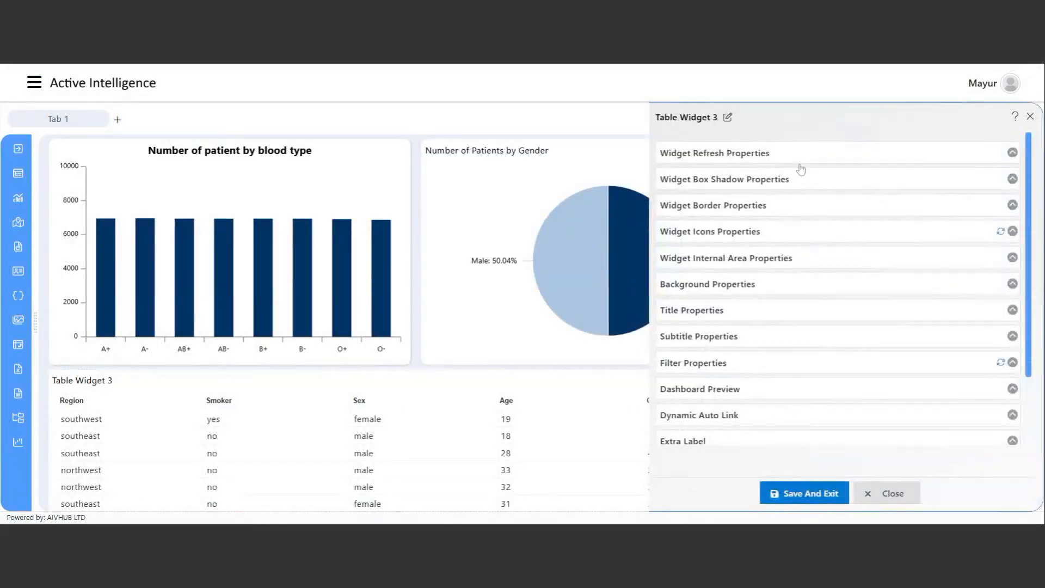
Rename the table widget to 'Insurance Data' and save its settings.
click(713, 121)
drag(718, 119, 667, 119)
key(BackSpace)
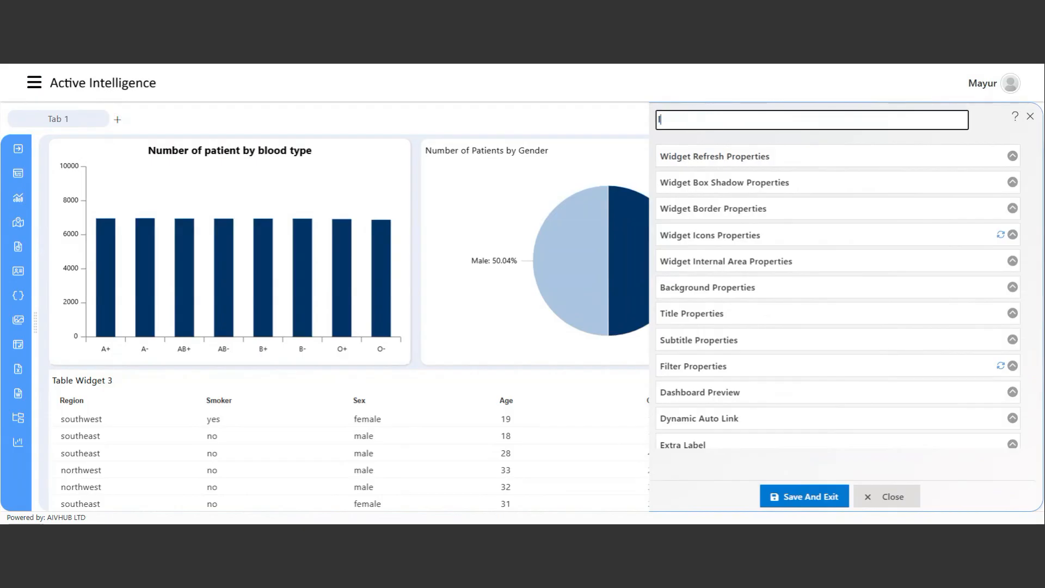
text(Insurance Data)
click(804, 497)
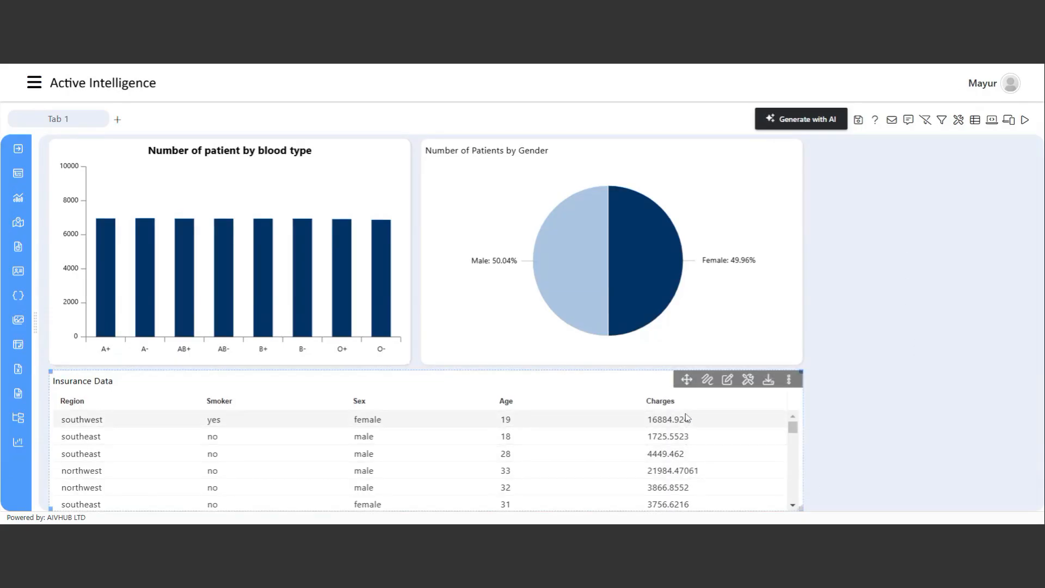
Reopen the table's editor and bring up the Custom Columns dialog.
scroll(689, 487, down, 2)
scroll(686, 462, up, 2)
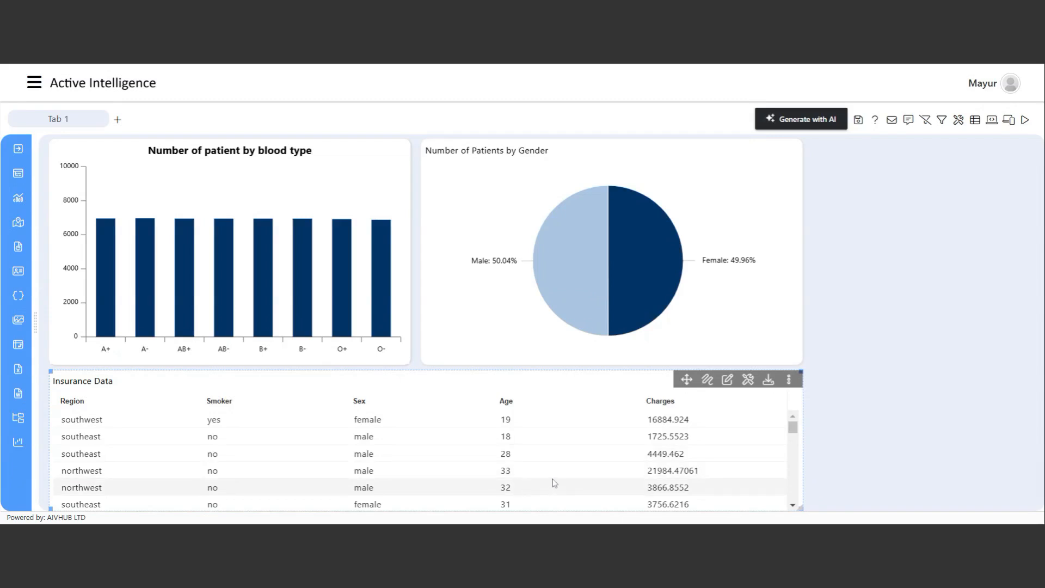
click(726, 384)
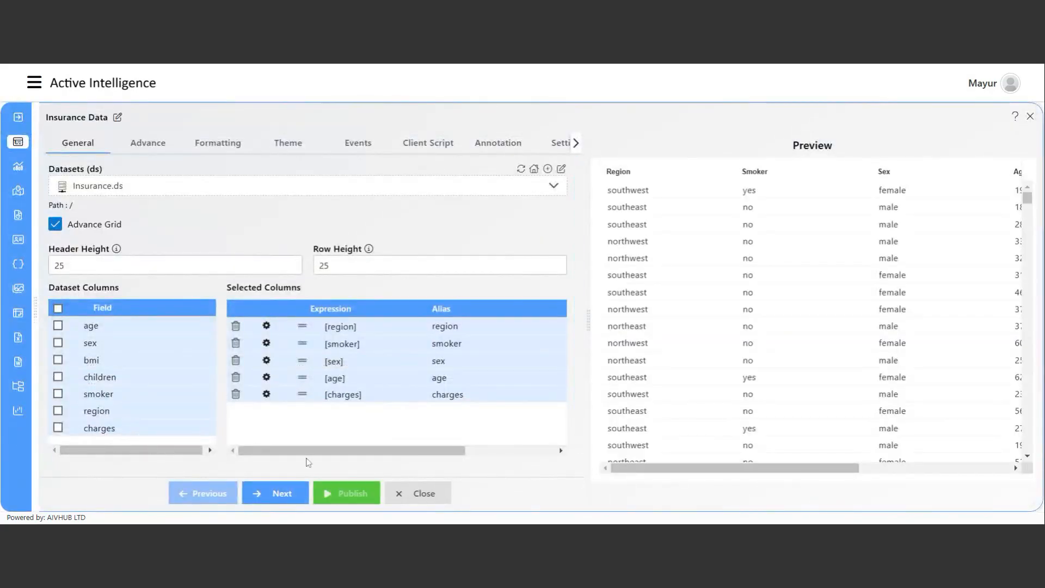
scroll(311, 427, down, 1)
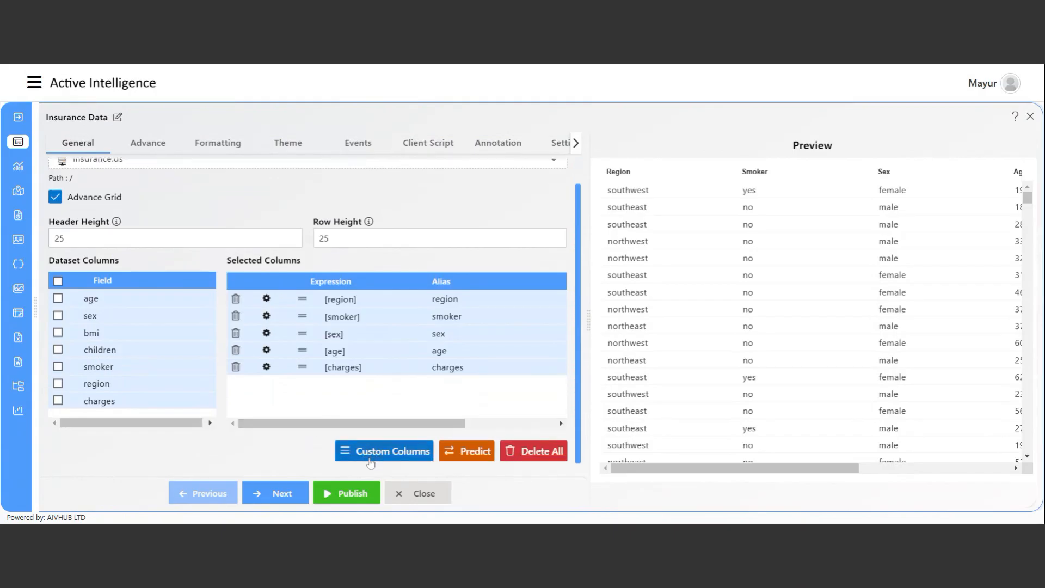
click(385, 456)
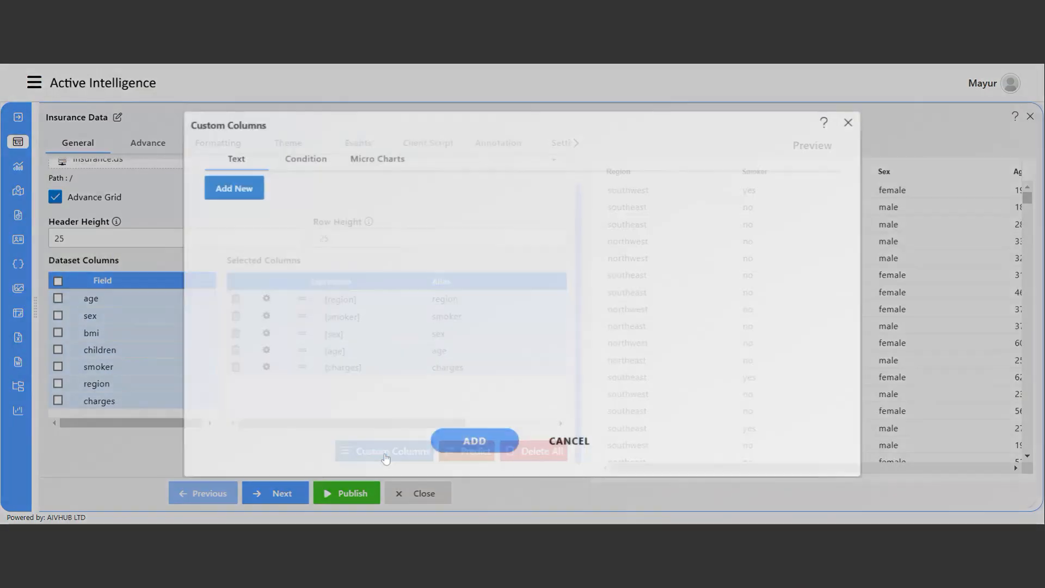
Start a Condition rule that formats the charges column.
click(313, 165)
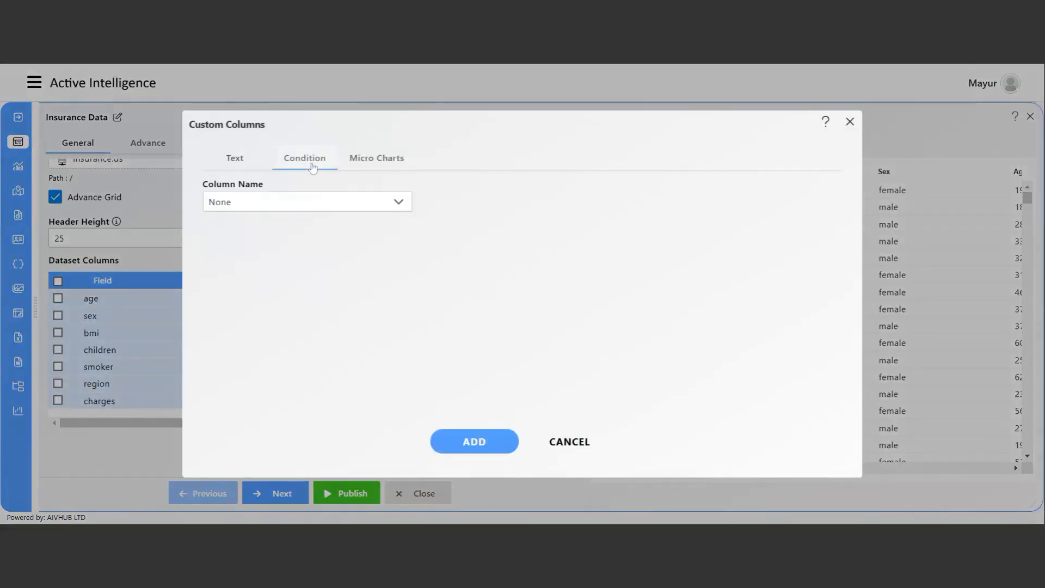
click(299, 204)
scroll(280, 325, down, 2)
click(268, 376)
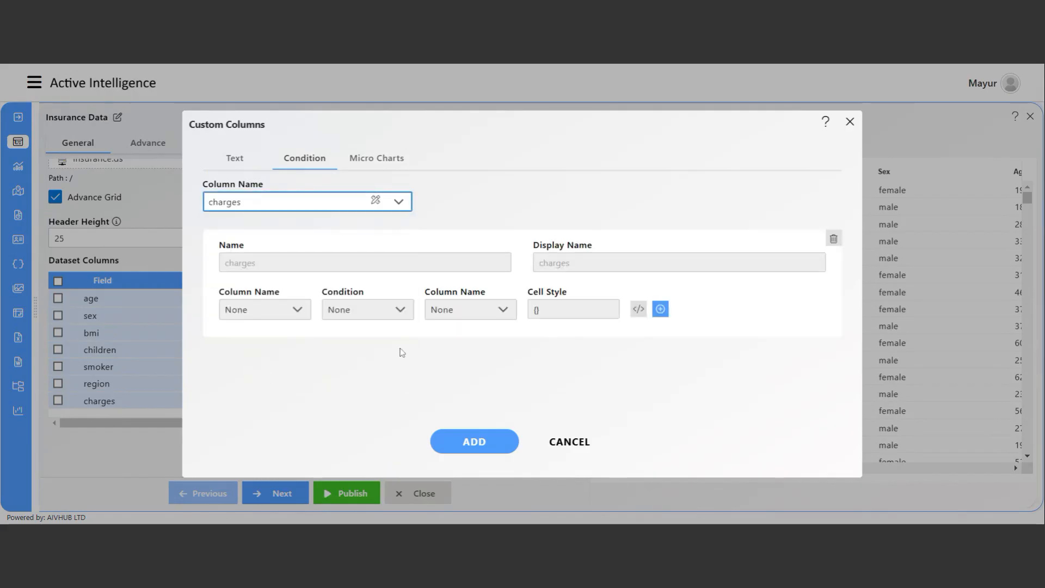
Set the first condition to charges Greater than 20000.
click(294, 308)
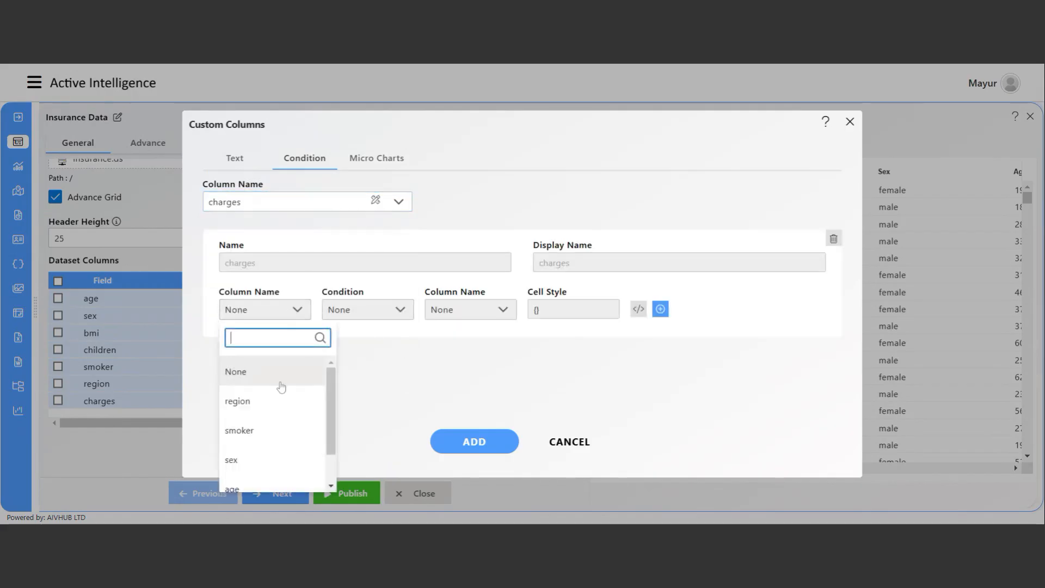
scroll(280, 424, down, 2)
click(273, 486)
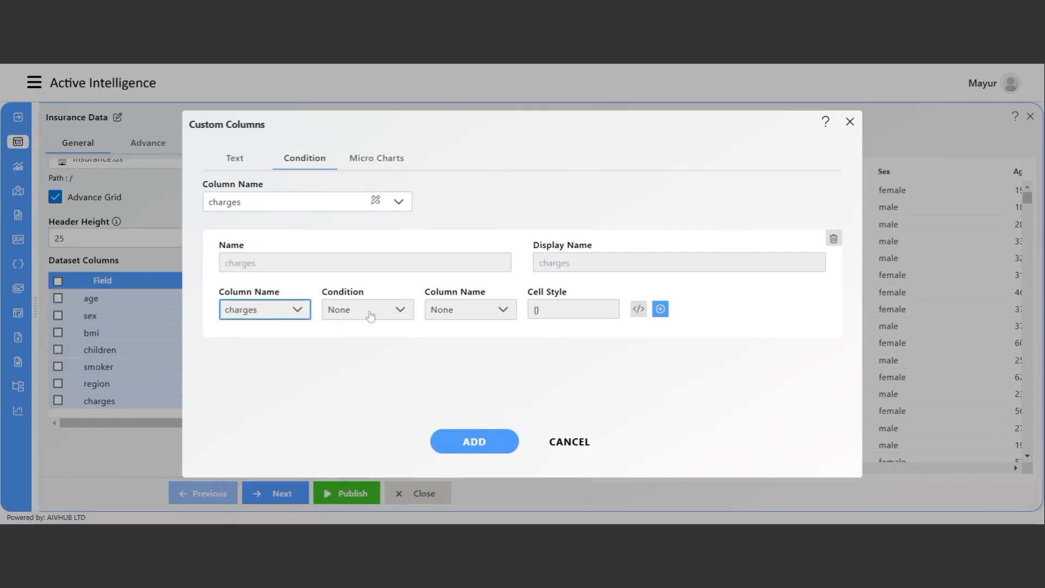
click(369, 315)
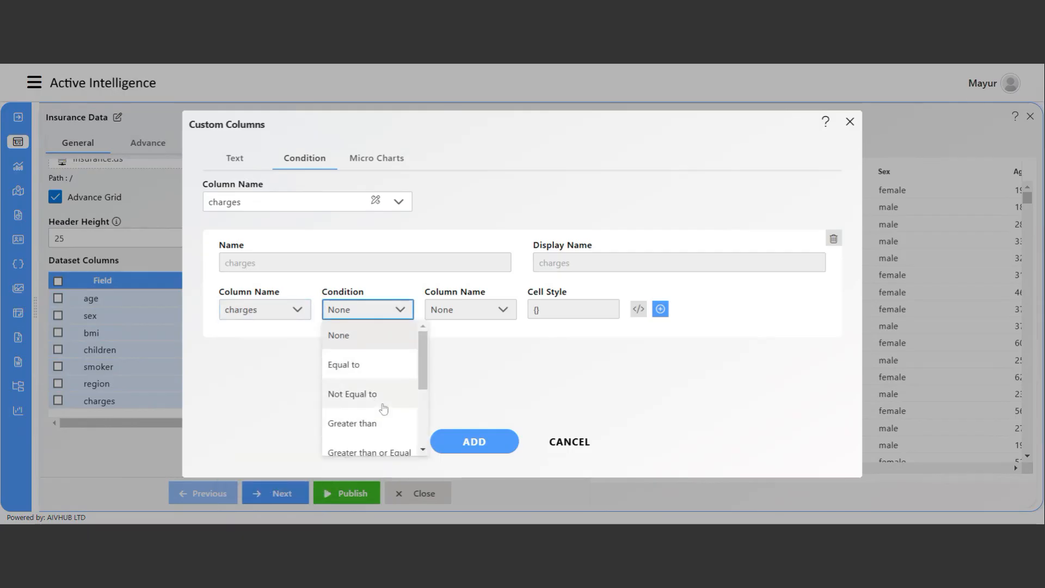
scroll(383, 417, down, 1)
click(384, 369)
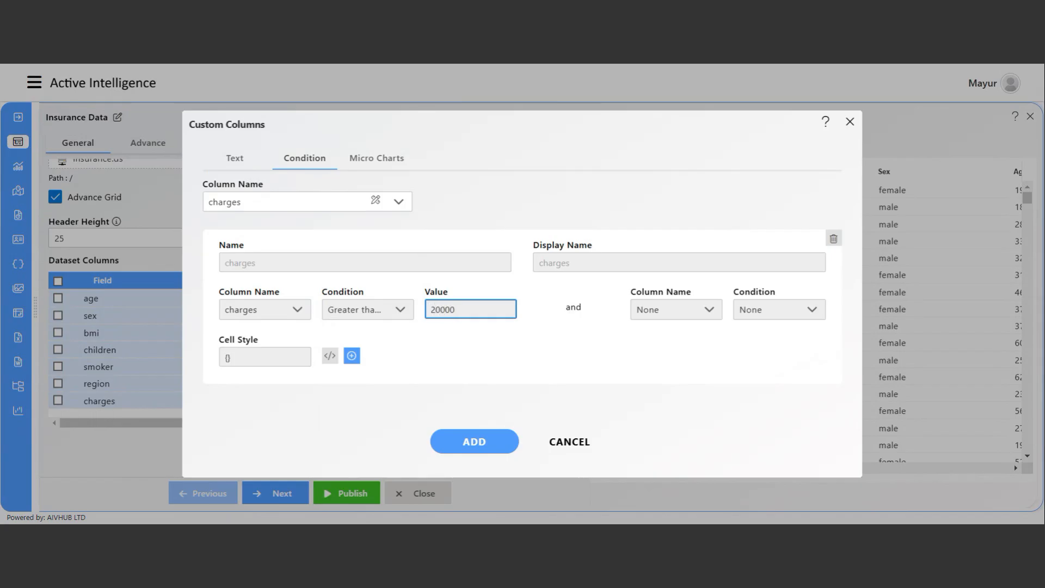
Set the second condition to charges Less than or Equal 25000.
click(687, 310)
scroll(707, 430, down, 2)
click(673, 479)
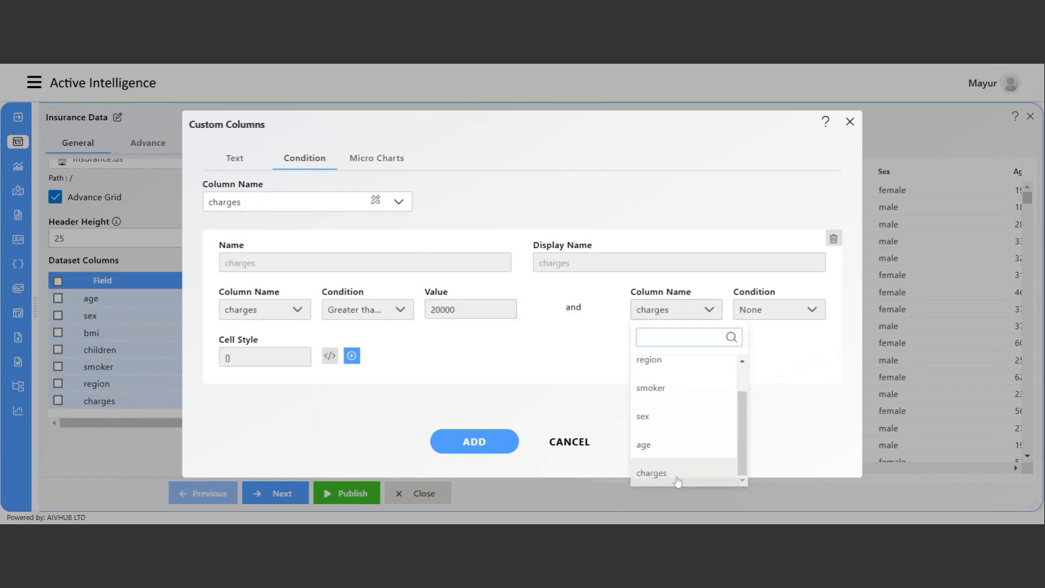
click(772, 310)
click(787, 402)
click(307, 358)
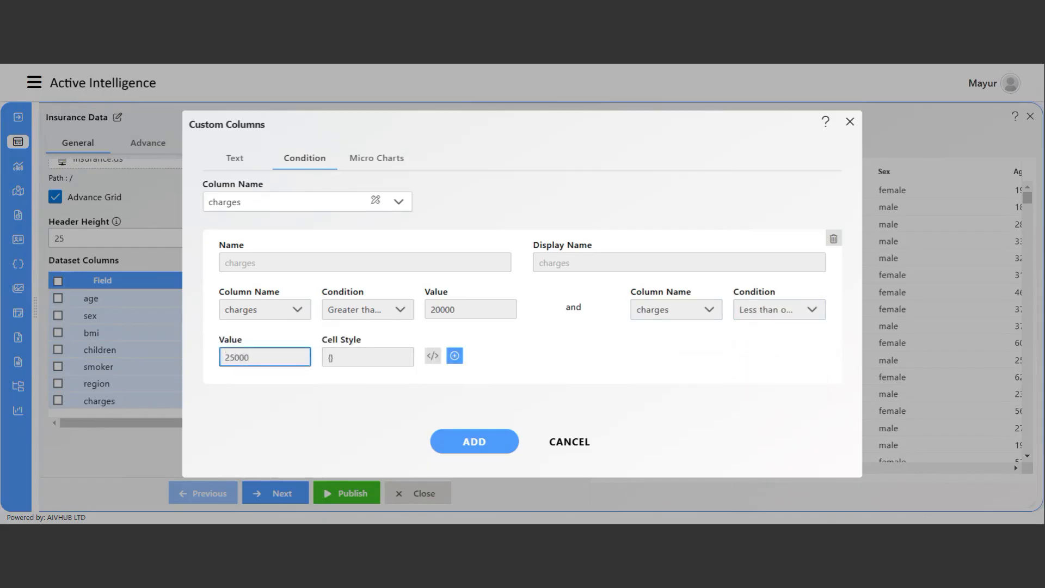
Paste the example bold orange style into the Cell Style editor.
click(433, 357)
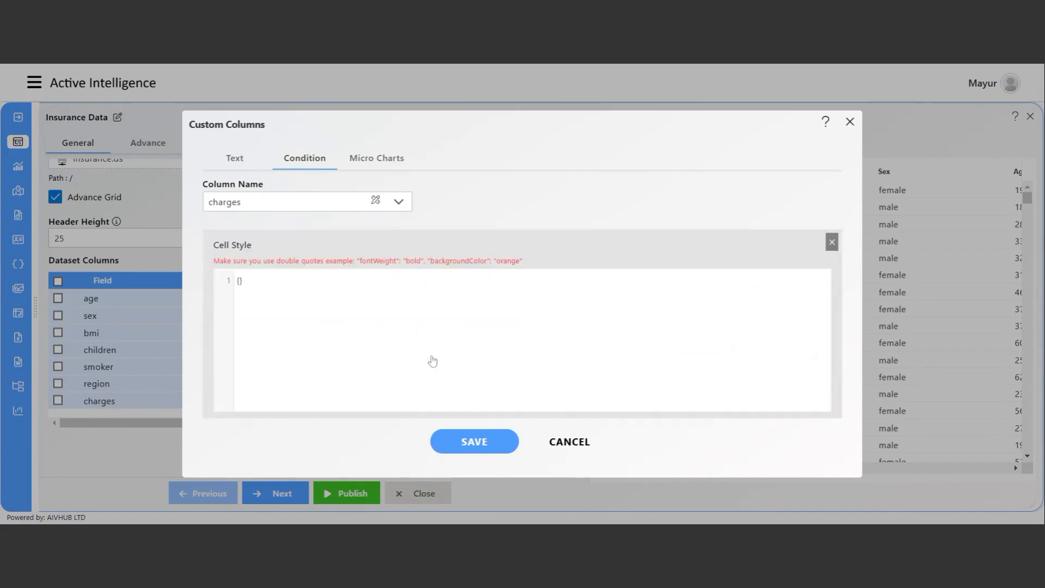
drag(357, 261, 536, 266)
key(ctrl+c)
click(258, 304)
key(ctrl+v)
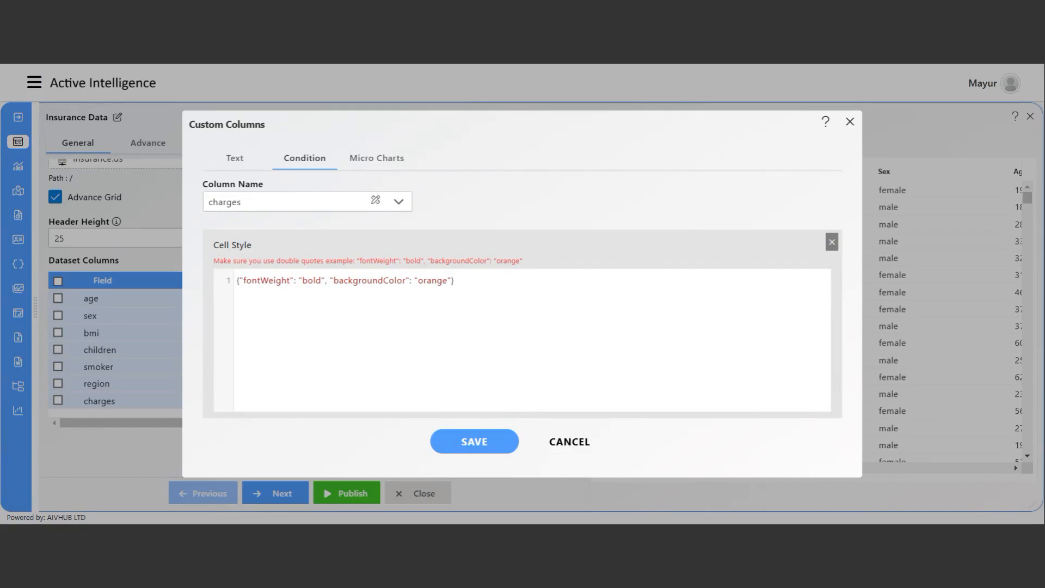
Change the style's fontWeight: bold to color: white, save it, and add the rule.
drag(325, 280, 251, 281)
double_click(247, 280)
text(color)
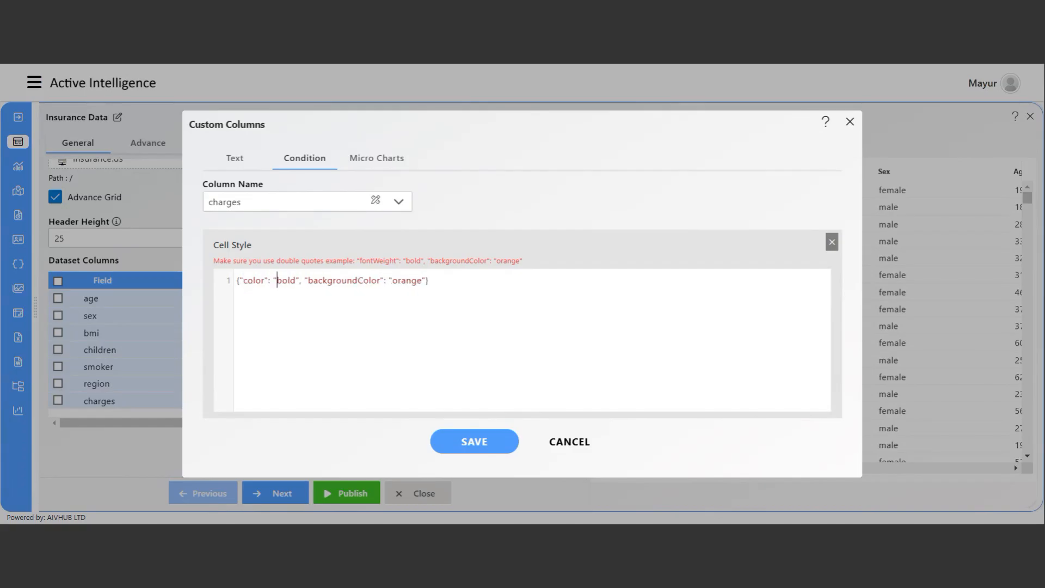
drag(287, 281, 296, 280)
text(white)
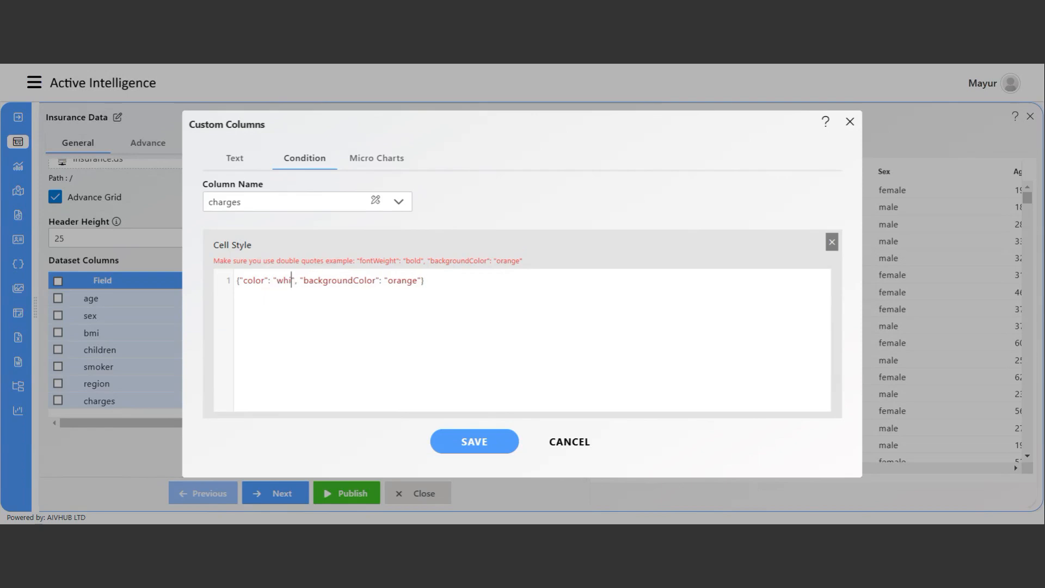
click(488, 447)
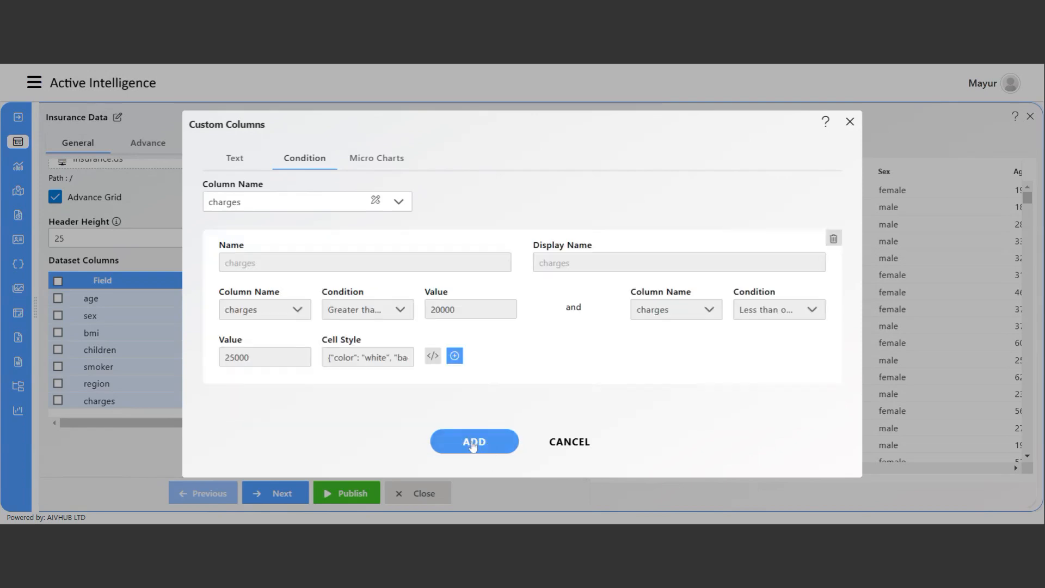
click(473, 444)
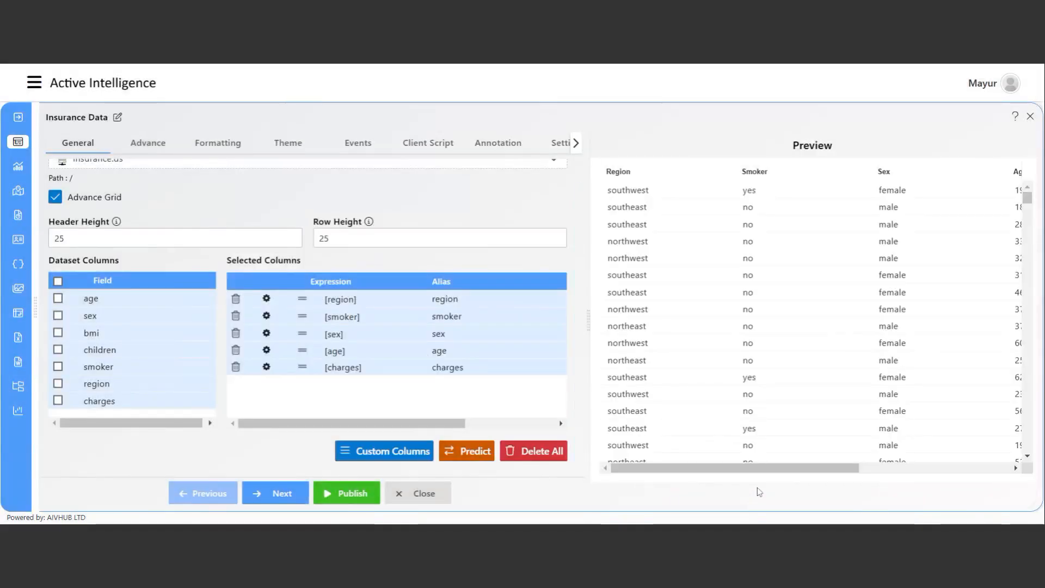
Scroll the preview to the Charges column to verify 21984.47061 is highlighted orange.
drag(759, 472, 910, 472)
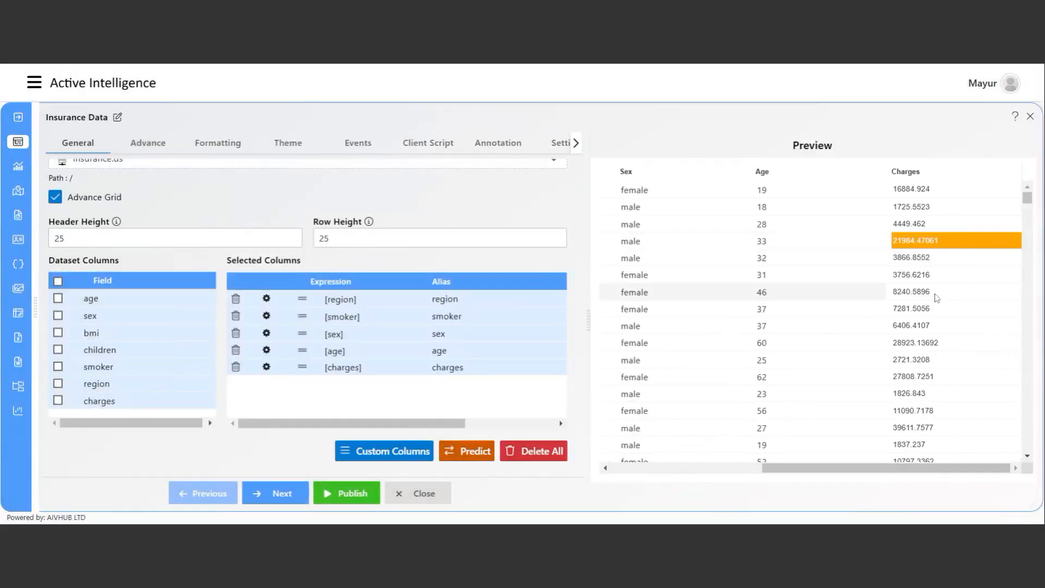
scroll(928, 275, down, 3)
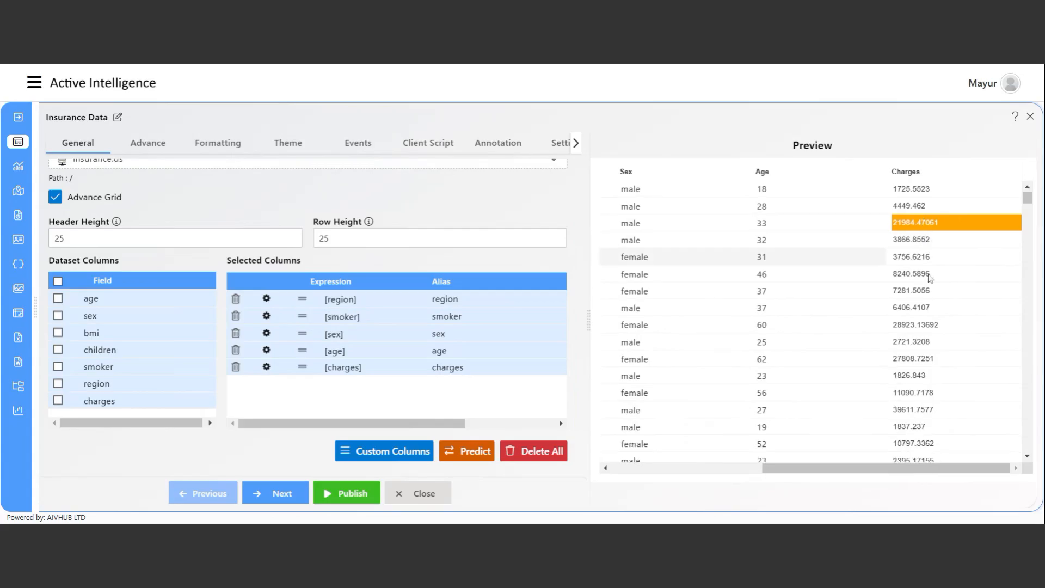
scroll(929, 277, down, 4)
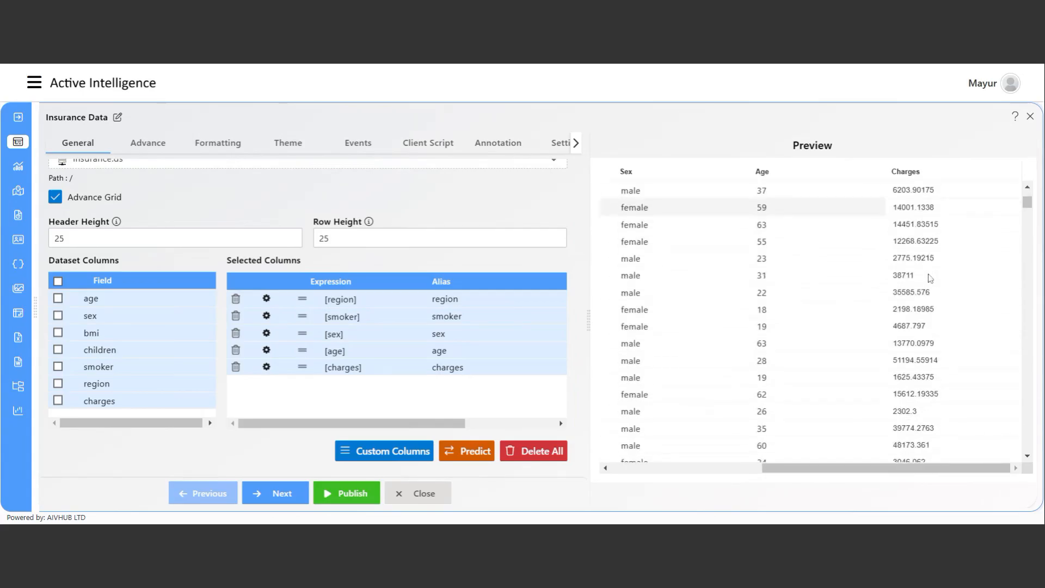
scroll(930, 277, up, 7)
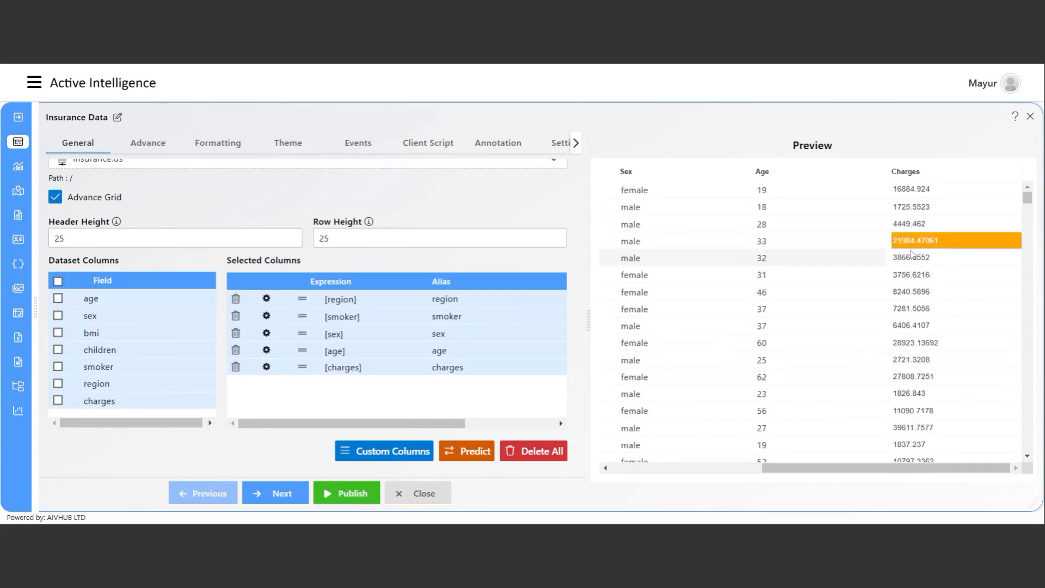
Publish the Insurance Data table with orange 20000–25000 charges, then reopen its editor.
click(353, 495)
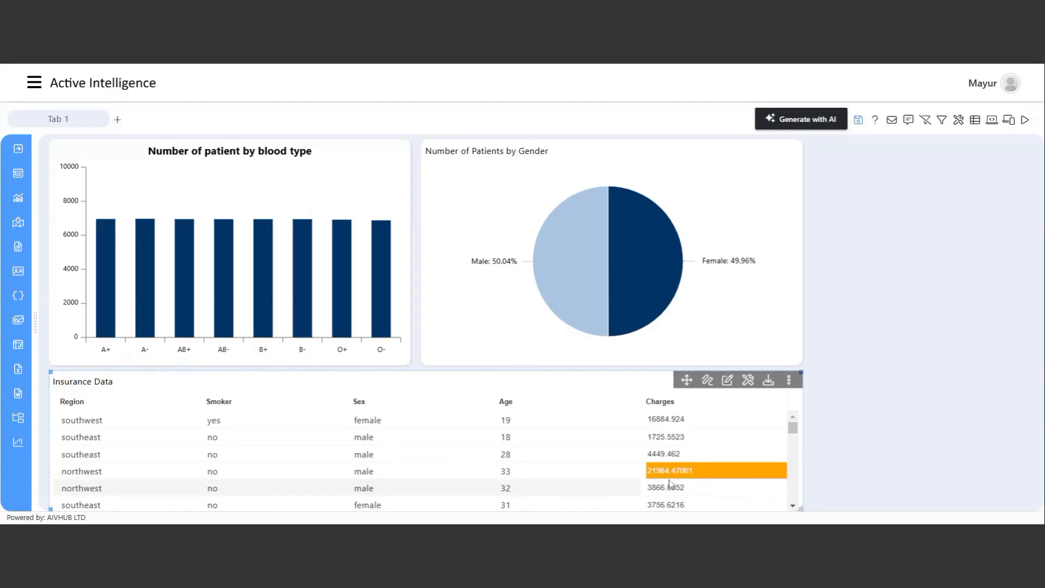
scroll(686, 480, down, 1)
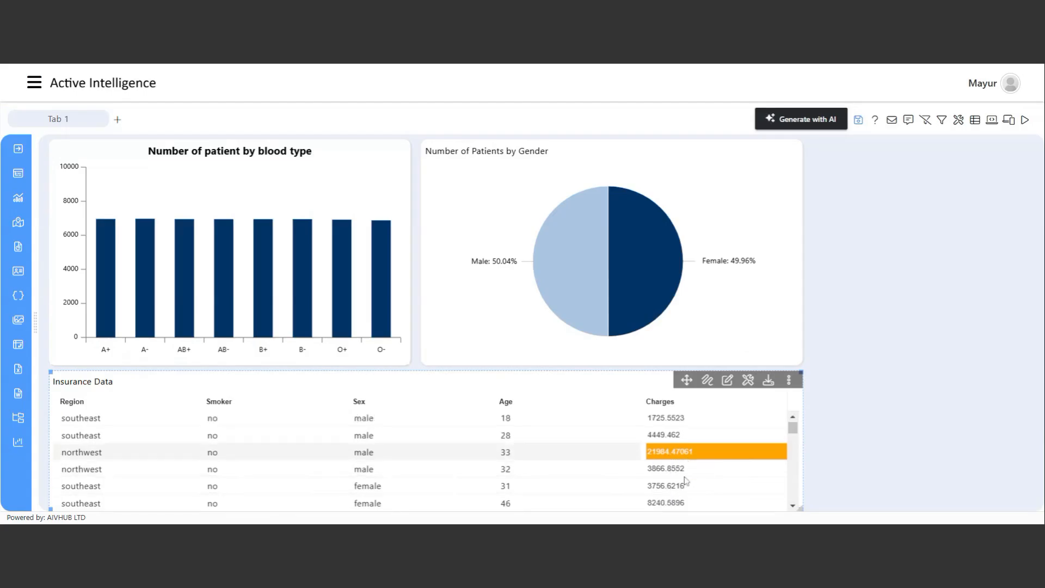
scroll(686, 480, down, 4)
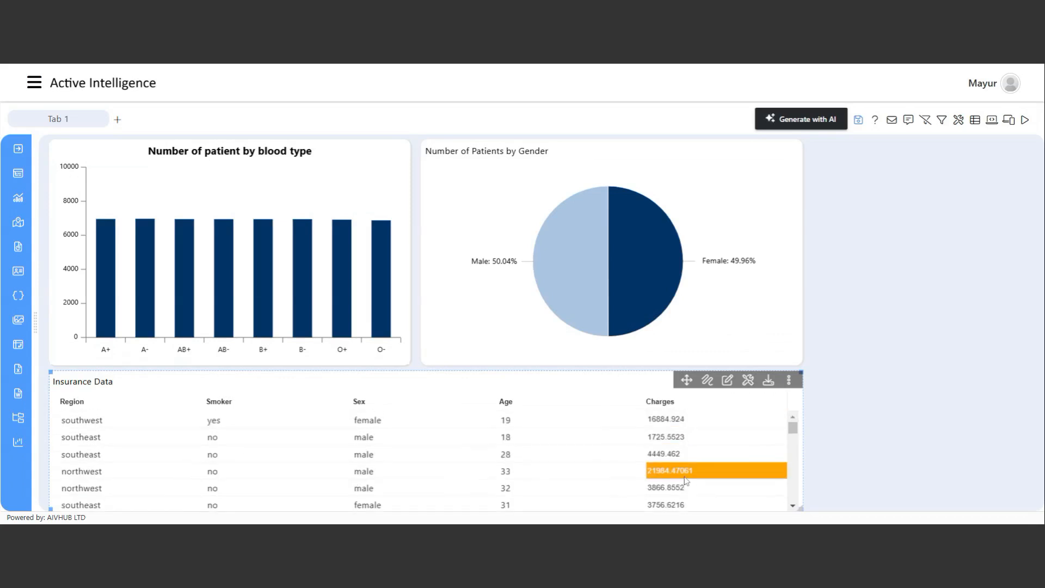
scroll(686, 480, down, 5)
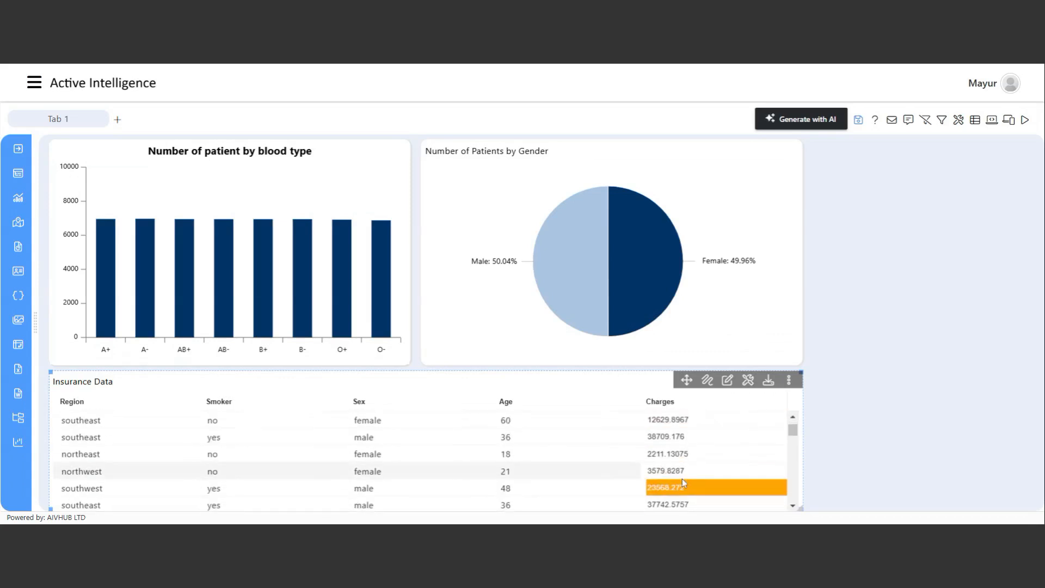
scroll(684, 483, down, 5)
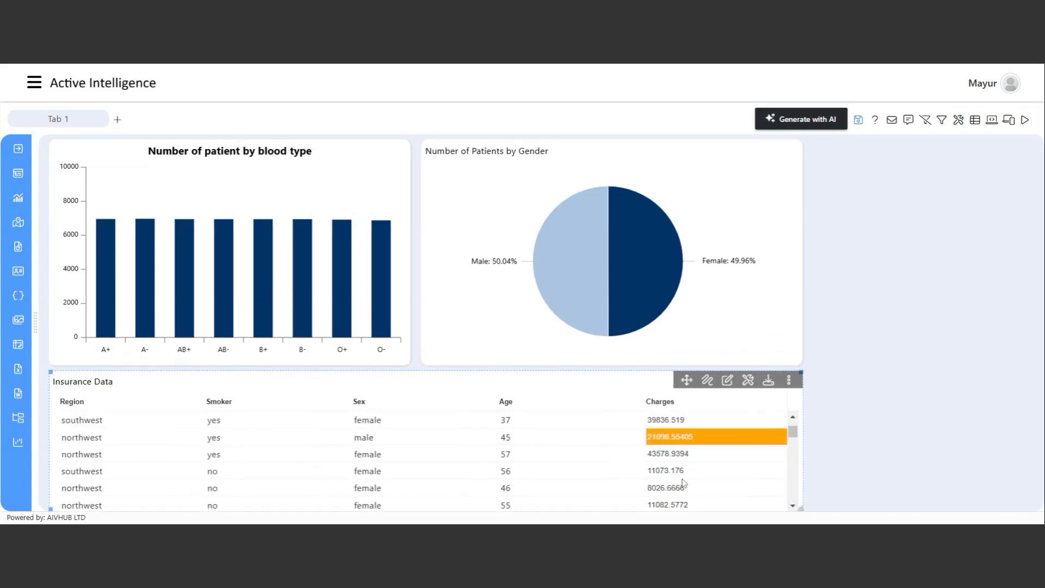
scroll(684, 483, down, 5)
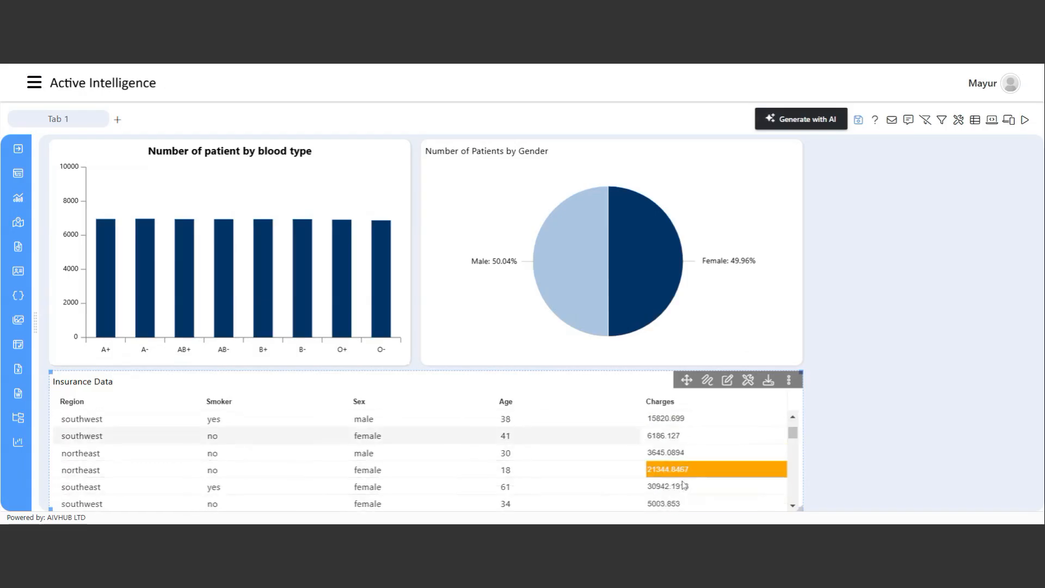
scroll(684, 483, down, 5)
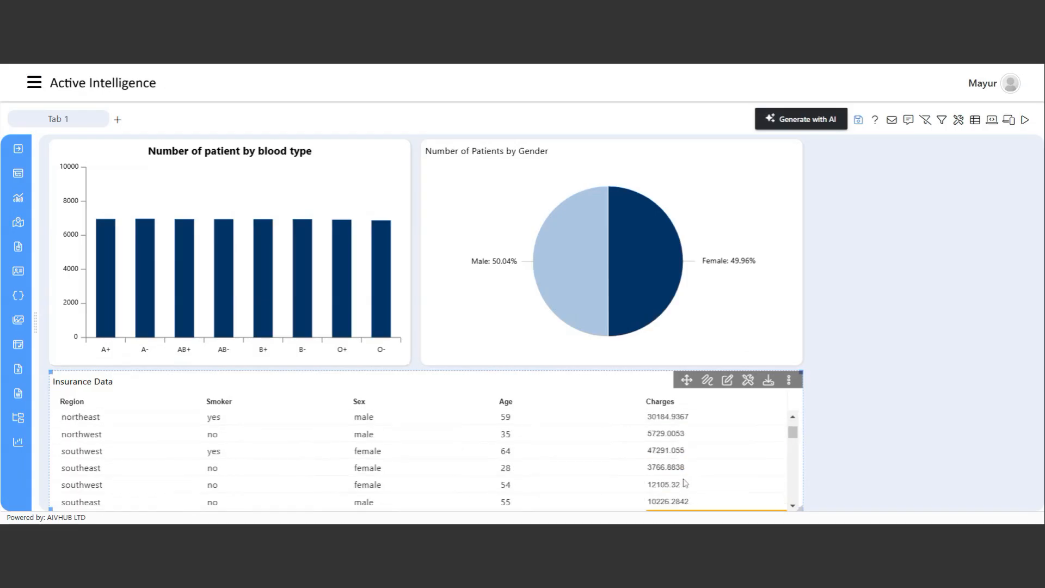
scroll(684, 481, down, 5)
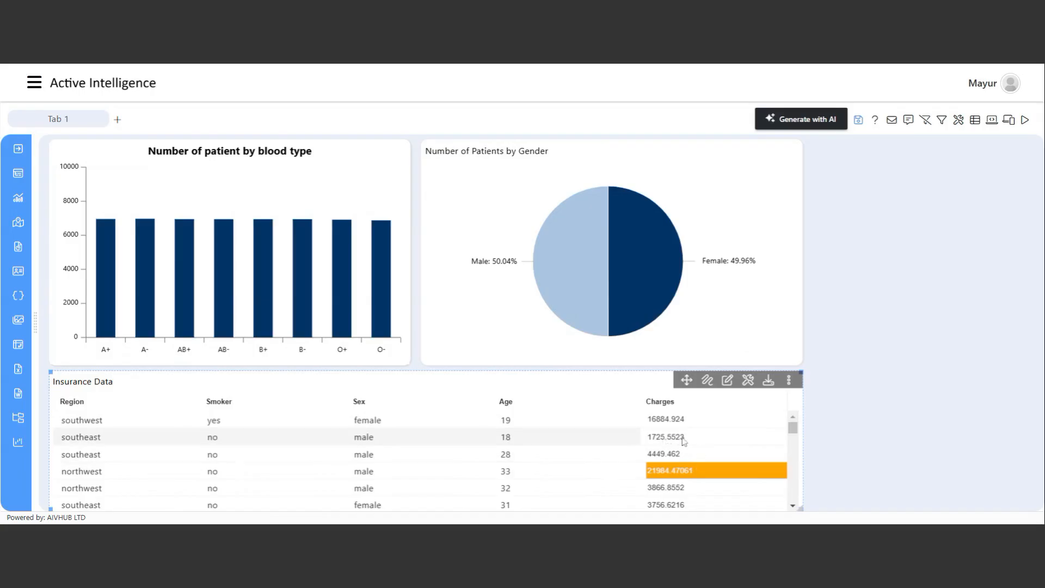
click(729, 380)
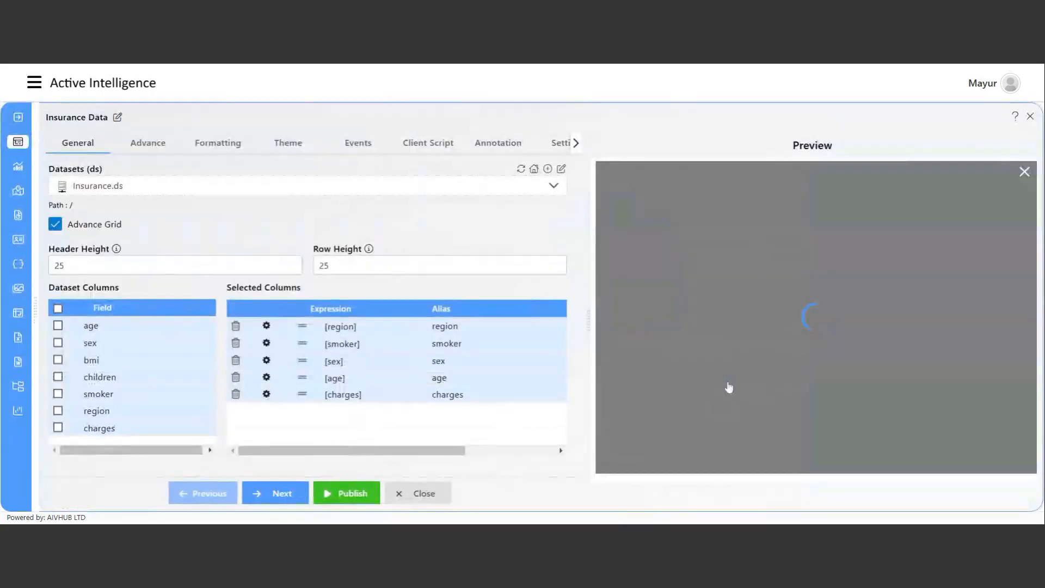
Open the Condition rules in Custom Columns and select the charges column.
scroll(349, 446, down, 1)
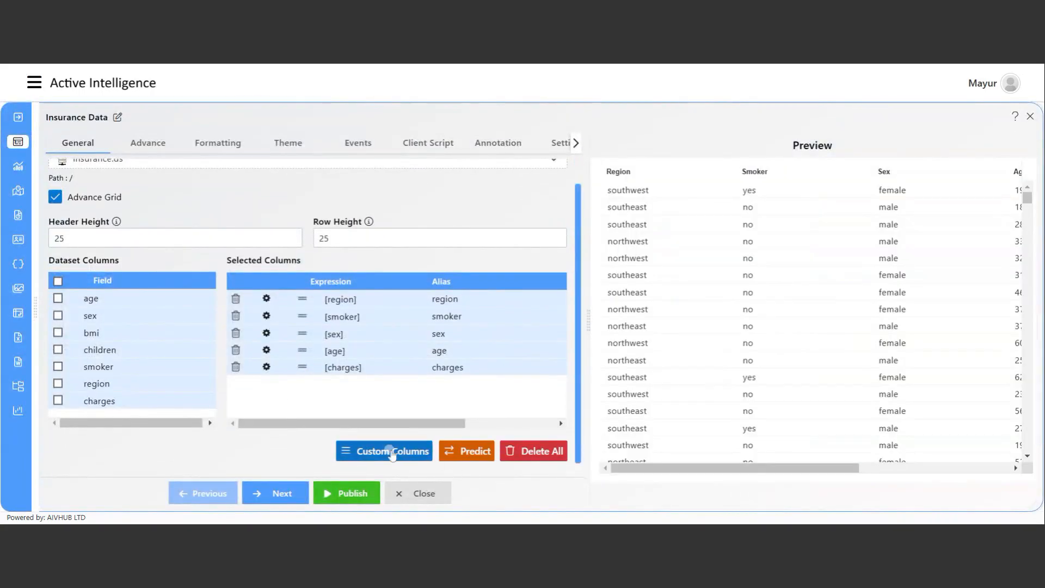
click(359, 452)
click(299, 159)
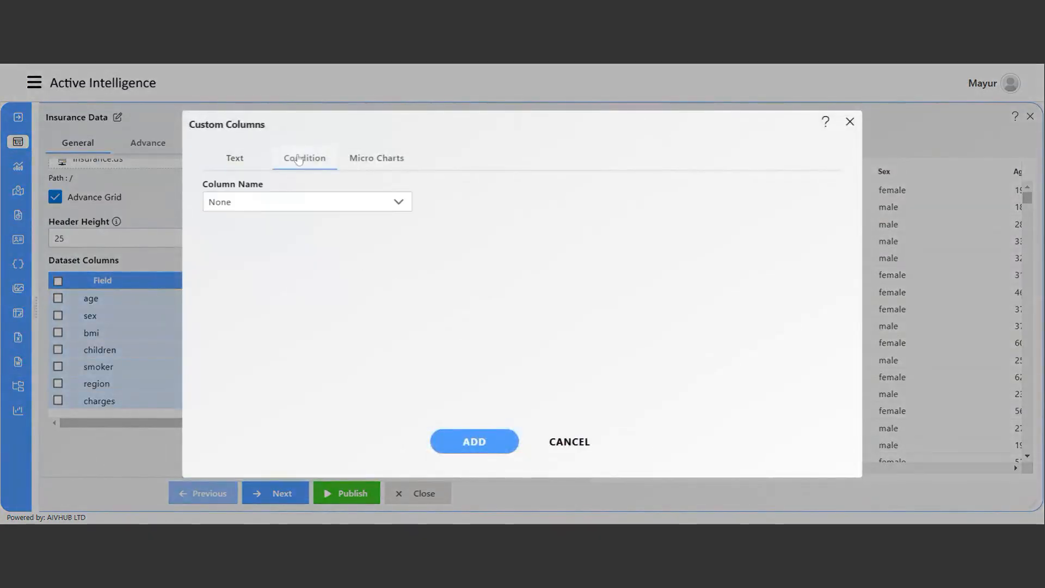
click(306, 201)
scroll(269, 354, down, 2)
click(252, 376)
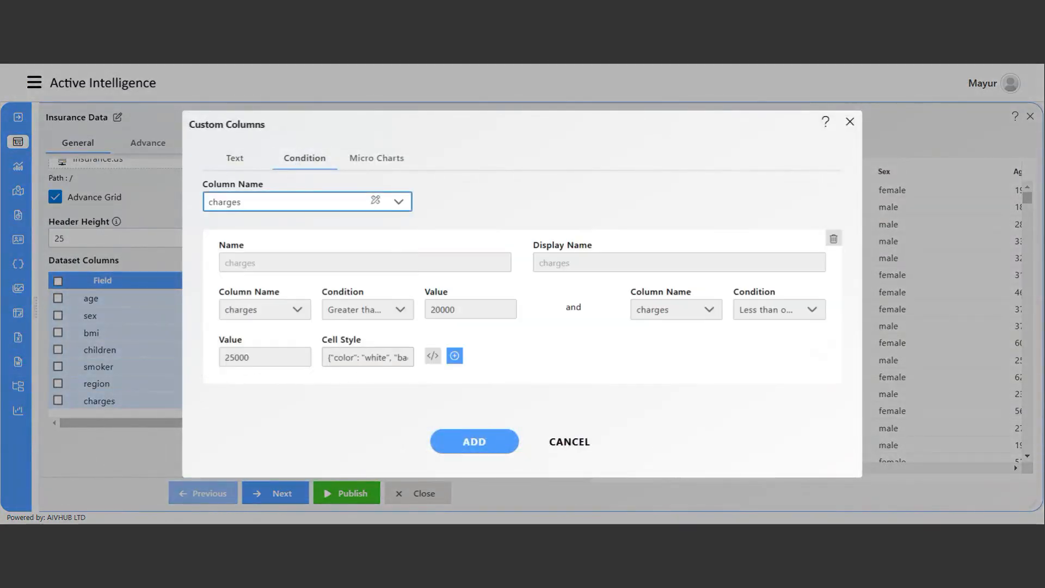
Add a second charges rule with a lower bound of Greater than or Equal 1000.
click(455, 357)
scroll(318, 401, down, 1)
click(264, 389)
scroll(277, 352, down, 1)
click(261, 362)
click(365, 388)
scroll(389, 345, down, 3)
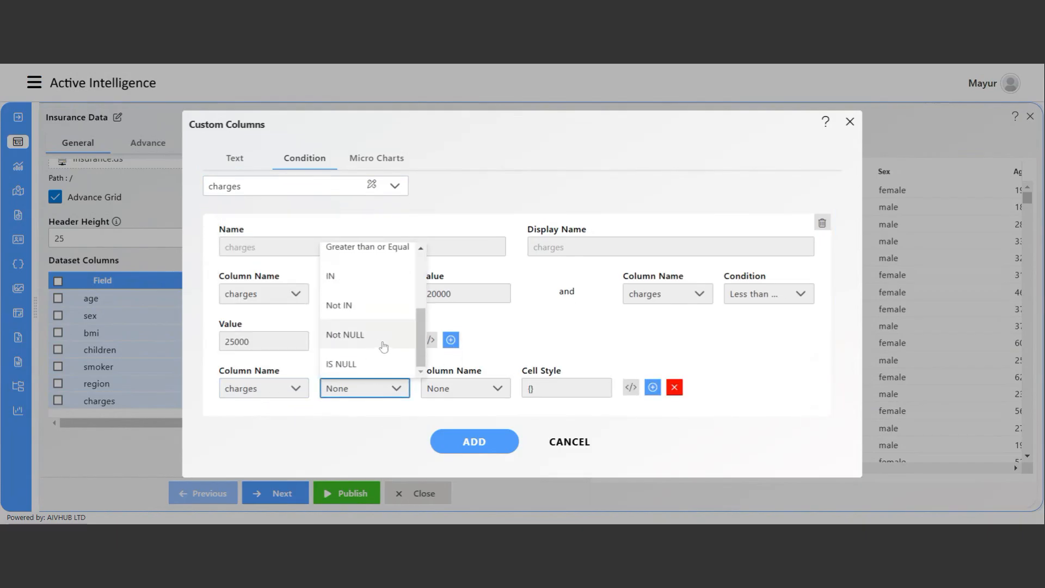
scroll(388, 345, up, 3)
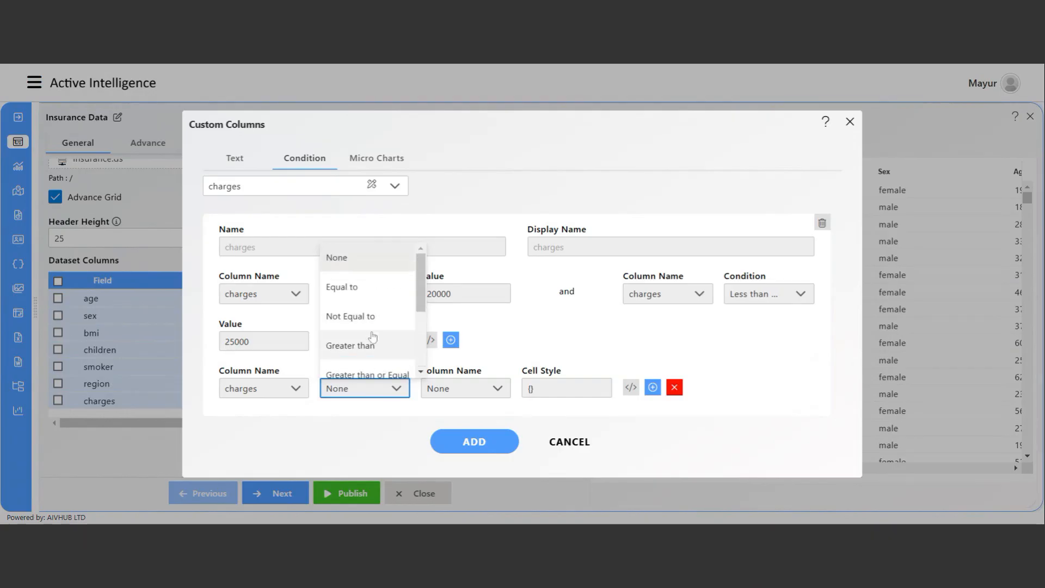
click(382, 371)
click(465, 387)
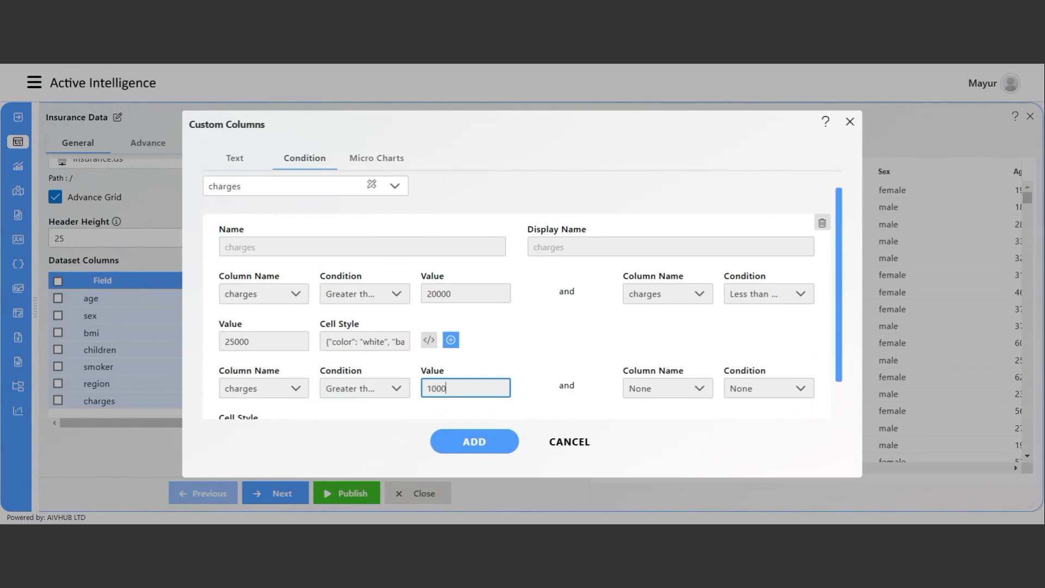
Give the rule an upper bound of charges Less than or Equal 5000 and edit its cell style.
click(794, 388)
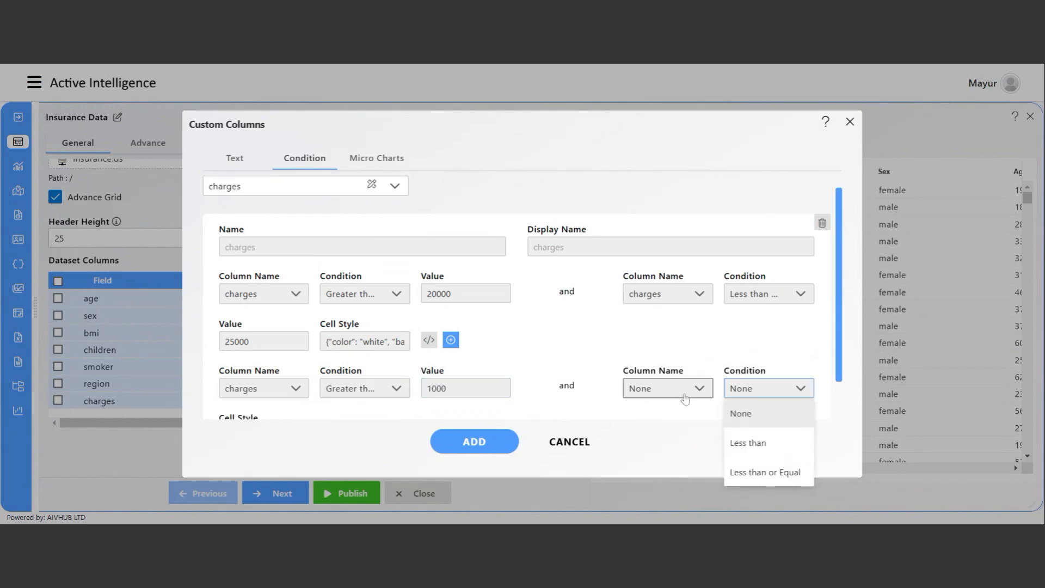
click(691, 390)
scroll(695, 352, down, 1)
click(664, 369)
click(783, 388)
scroll(792, 375, down, 2)
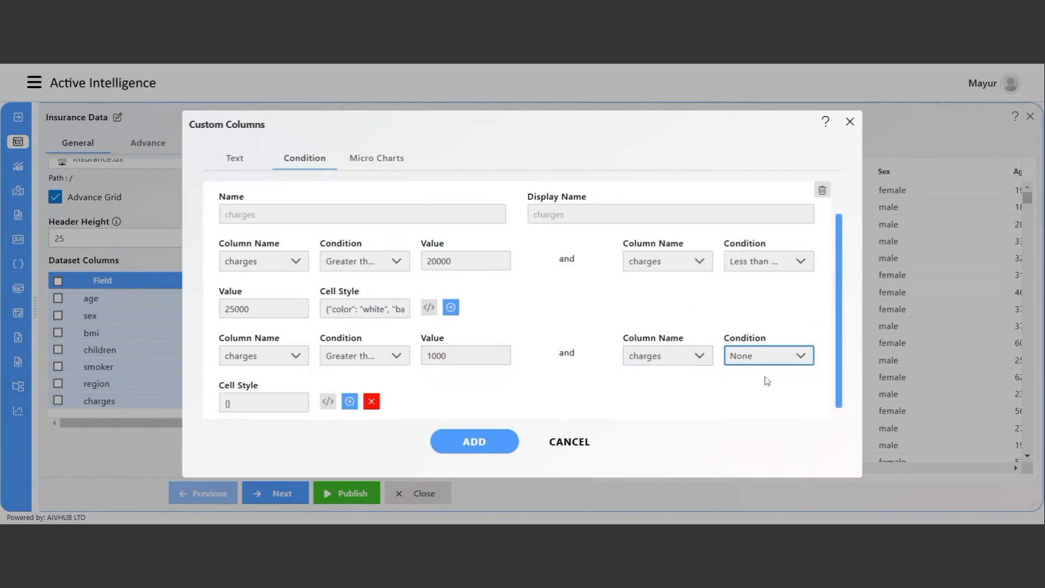
click(766, 350)
click(765, 428)
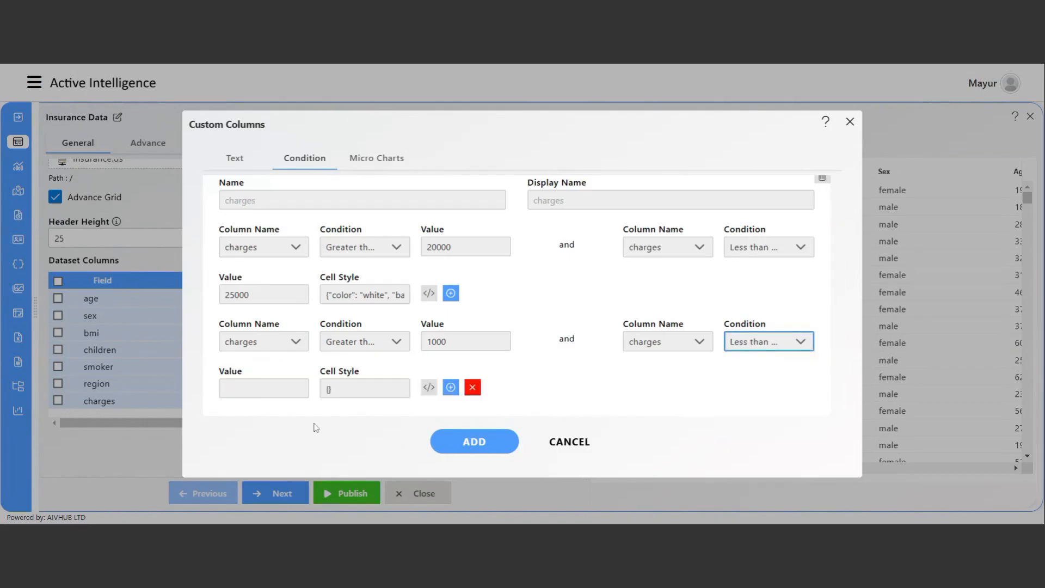
click(263, 388)
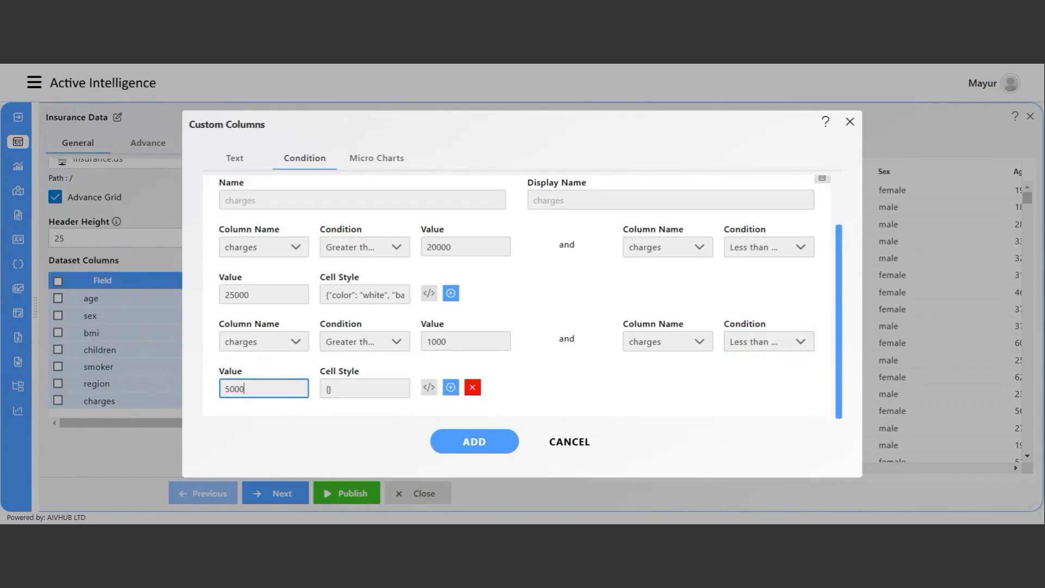
click(428, 388)
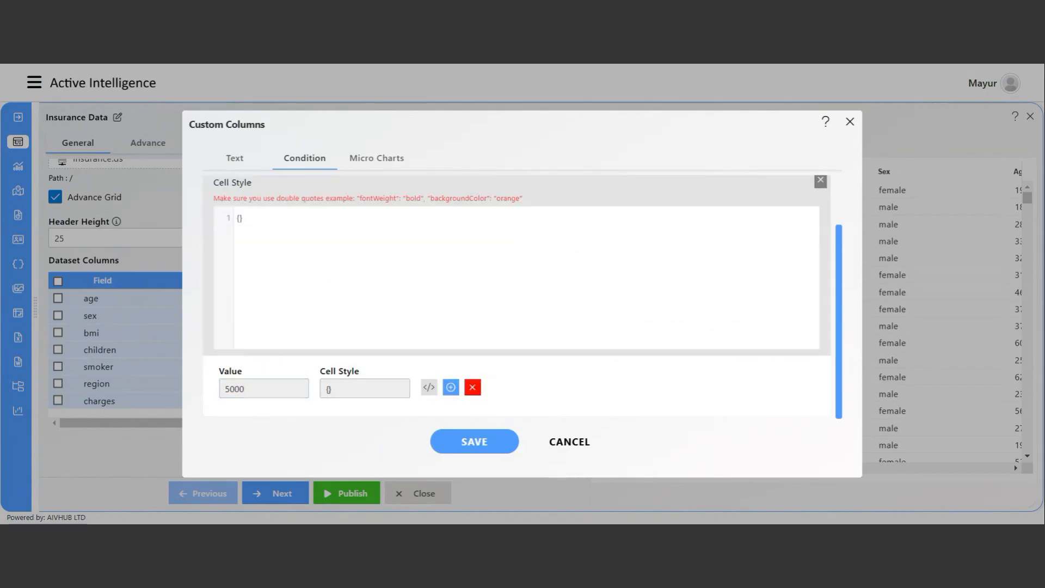
Copy the hint's example style into the rule's code editor.
drag(428, 198, 460, 198)
drag(358, 198, 523, 198)
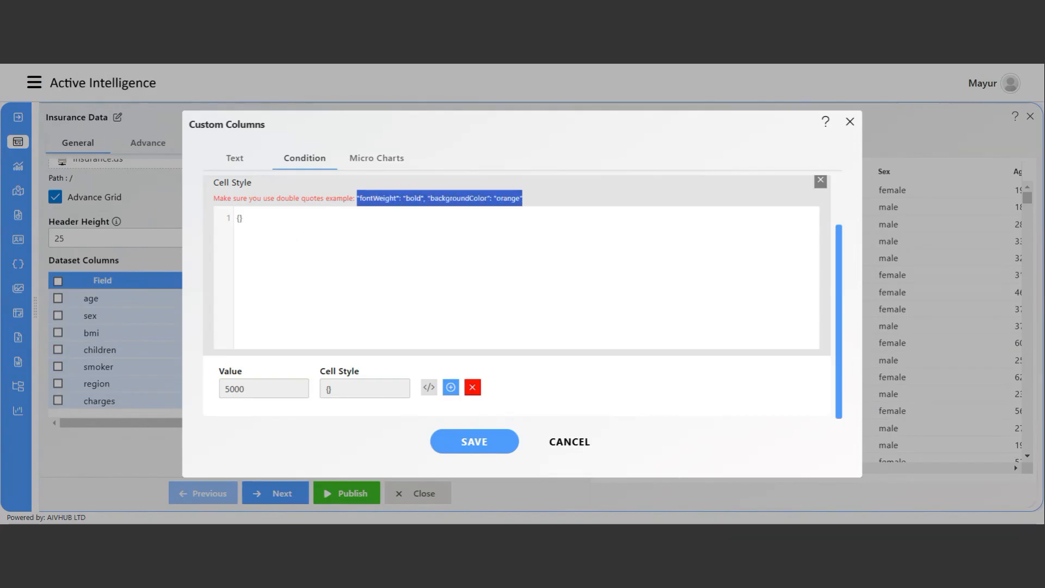
click(238, 217)
text("fontWeight": "bold", "backgroundColor": "orange")
Change the style to white text on a green background, then save and add the rule.
double_click(267, 218)
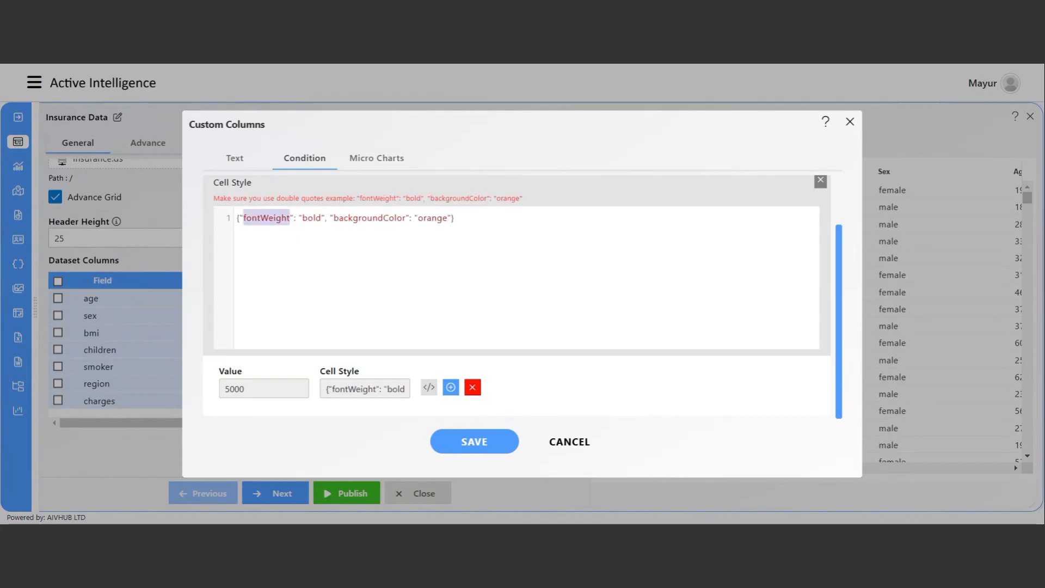
text(color)
double_click(285, 218)
text(white)
double_click(416, 218)
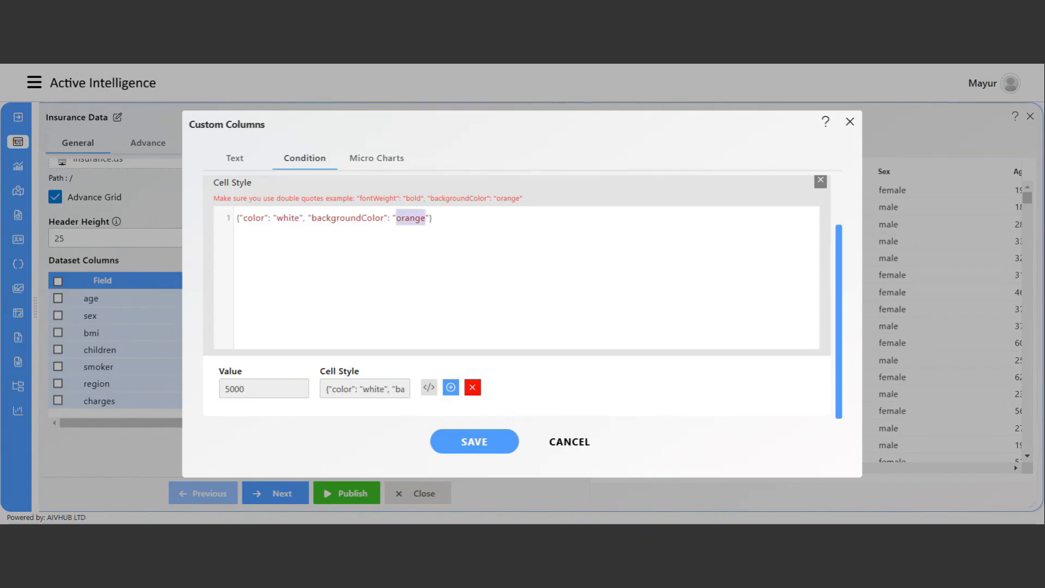
text(green)
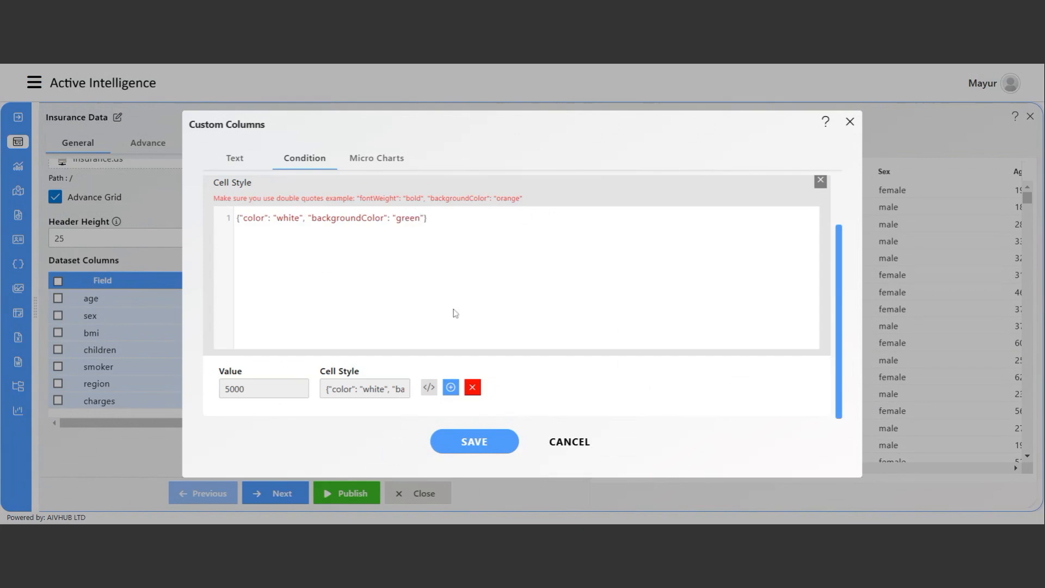
click(480, 443)
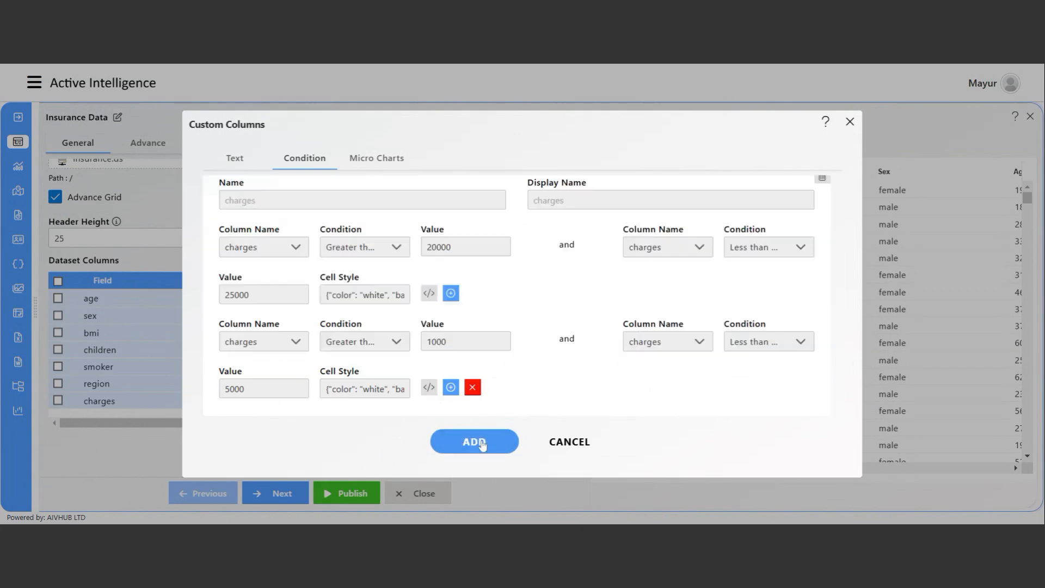
click(479, 447)
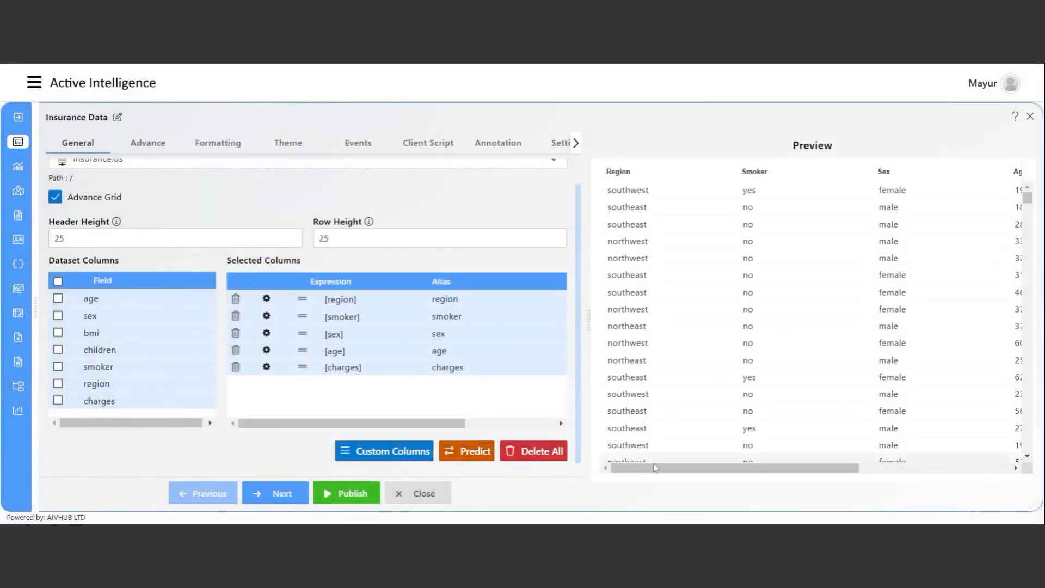
Check the green 1000–5000 charges in the preview and publish the table.
drag(653, 468, 832, 469)
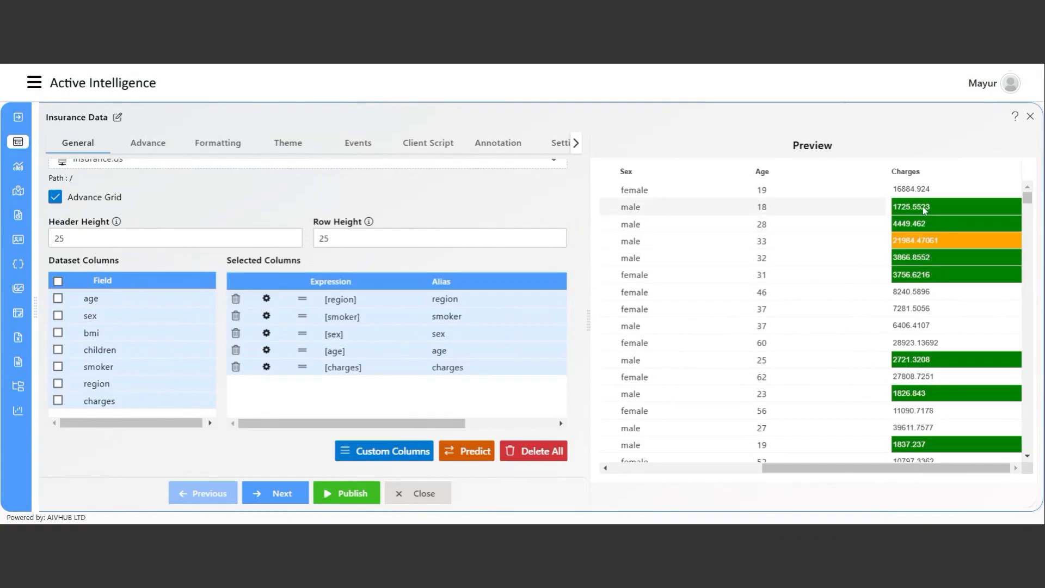
scroll(817, 272, down, 5)
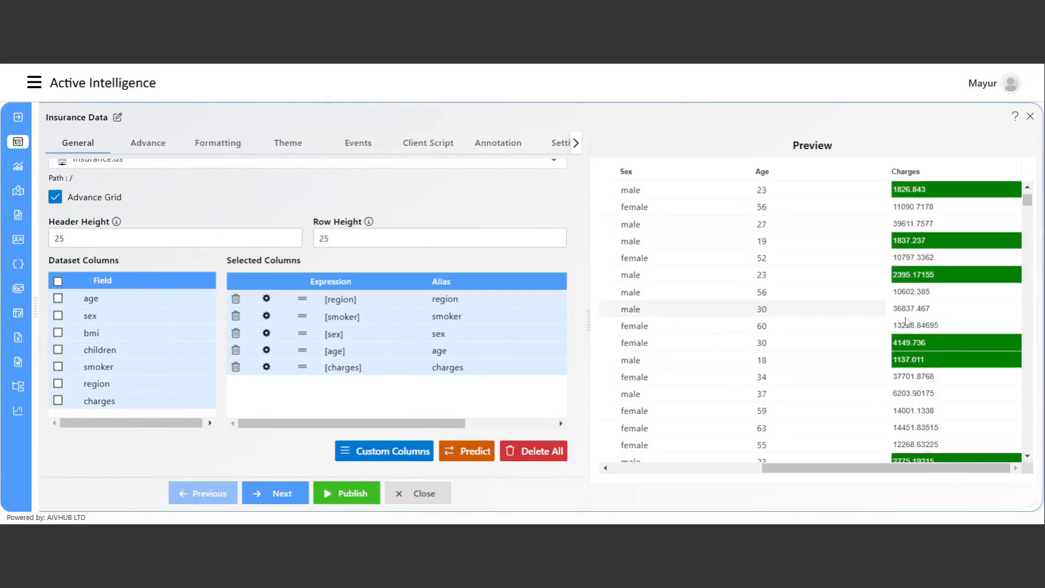
click(346, 494)
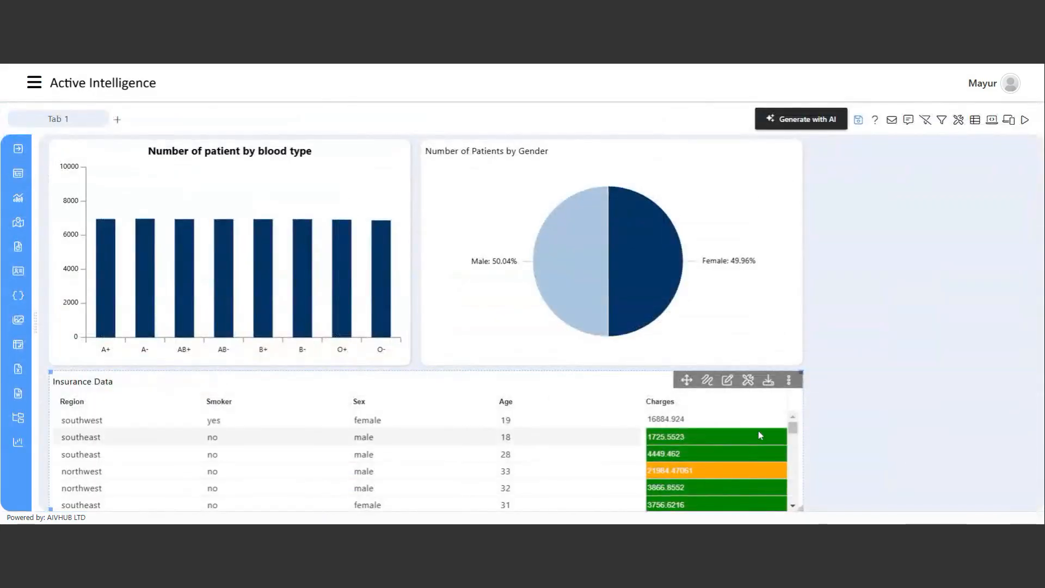
Save the Healthcare Dashboard and confirm.
scroll(728, 462, down, 3)
scroll(733, 460, up, 3)
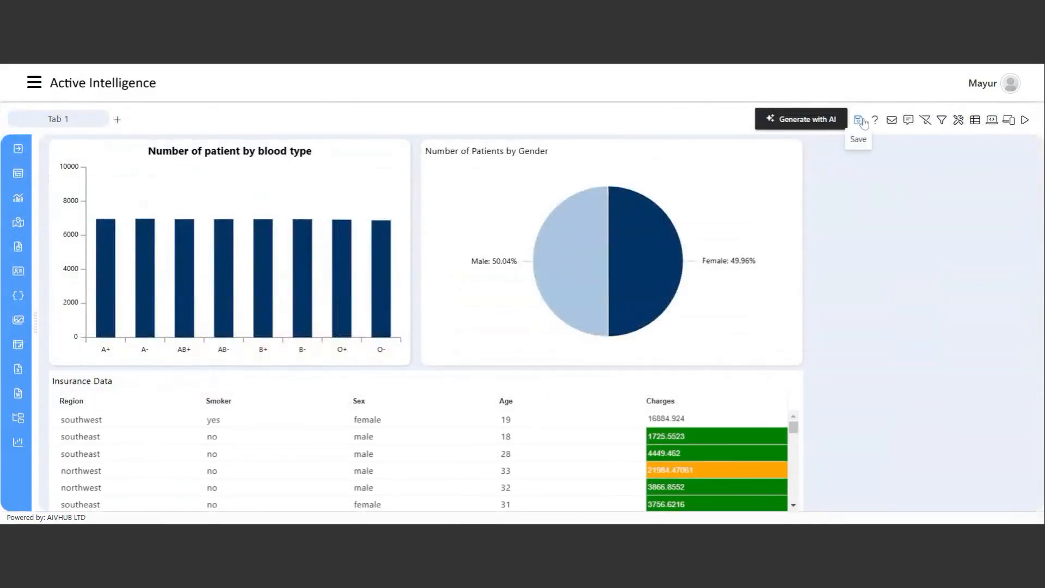
click(858, 121)
click(478, 311)
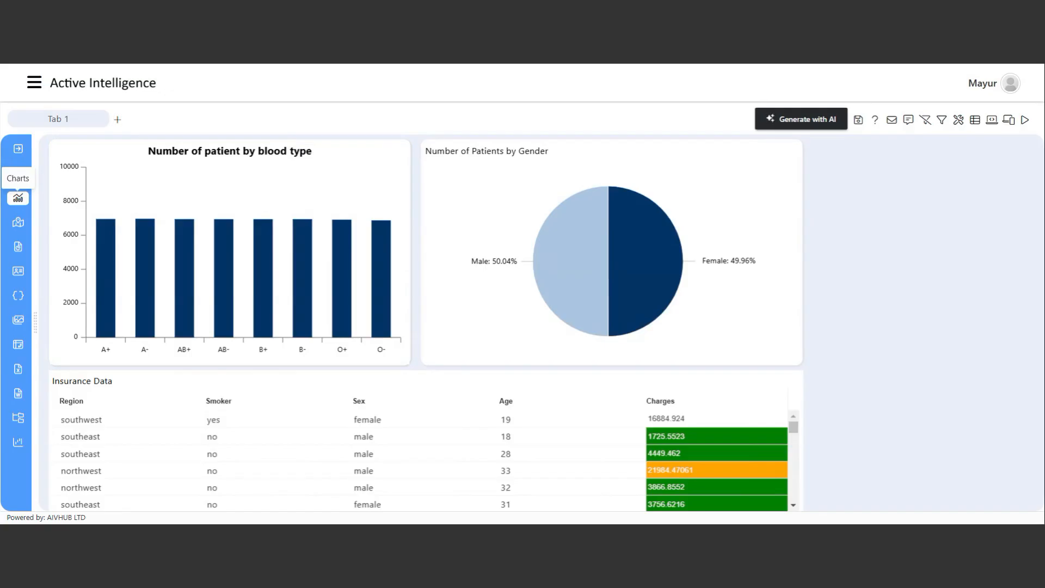
Open the navigation drawer and expand Master Data.
click(37, 86)
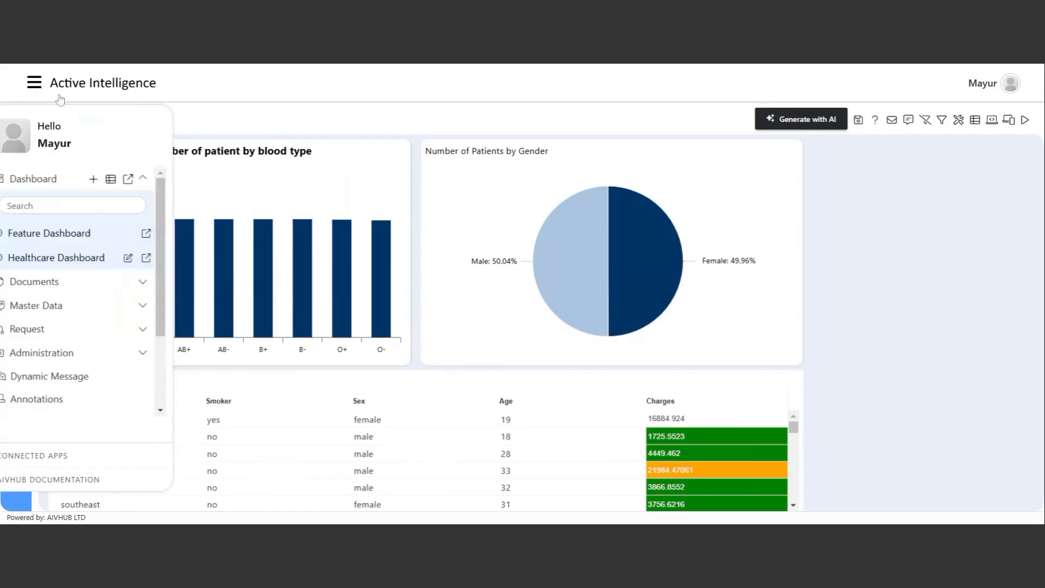
scroll(86, 304, down, 3)
click(83, 198)
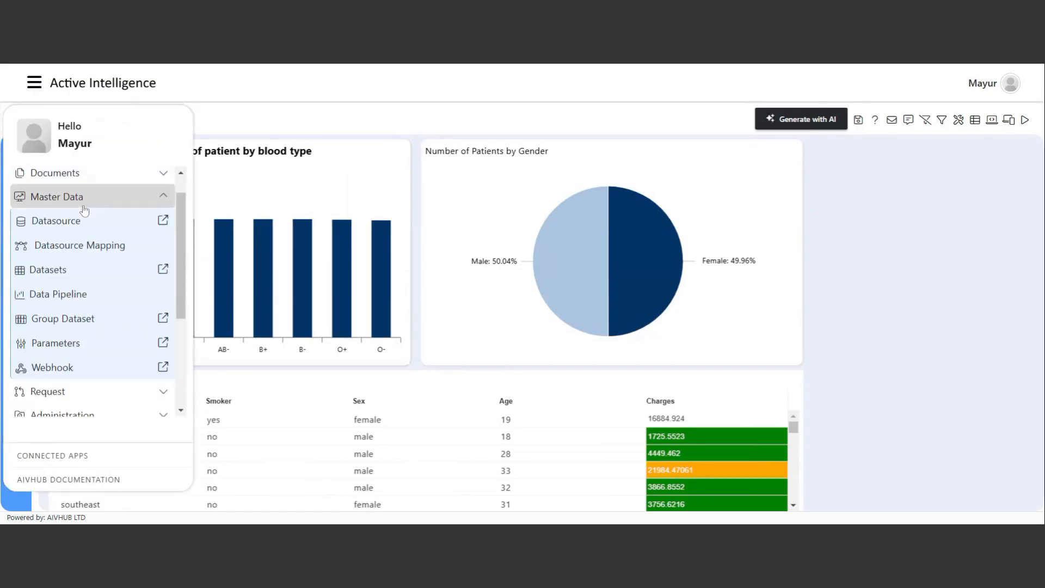
Open Healthcare Diab Data from Datasets for editing and preview its rows.
click(54, 272)
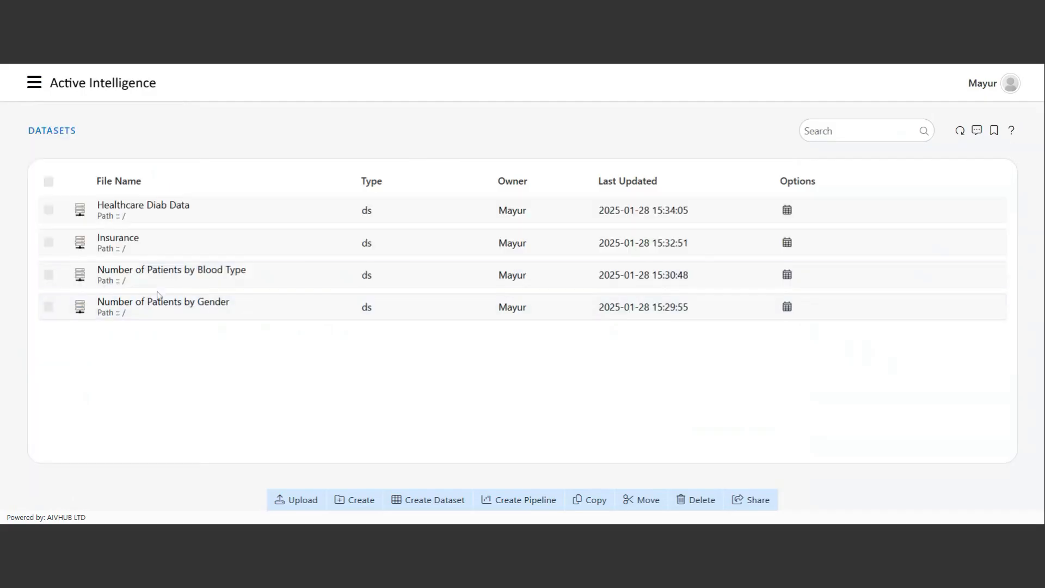
click(222, 222)
click(222, 222)
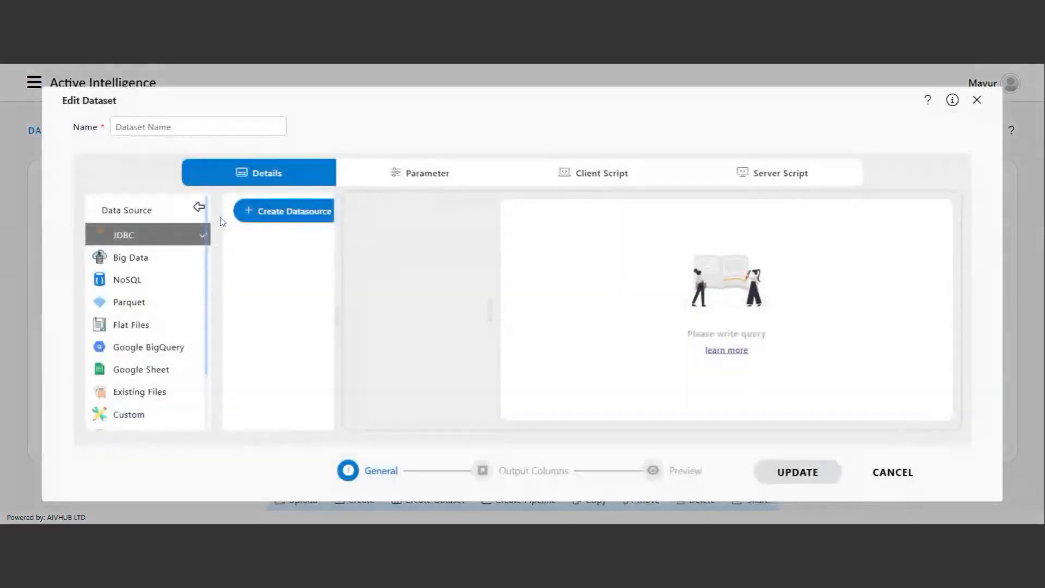
click(653, 470)
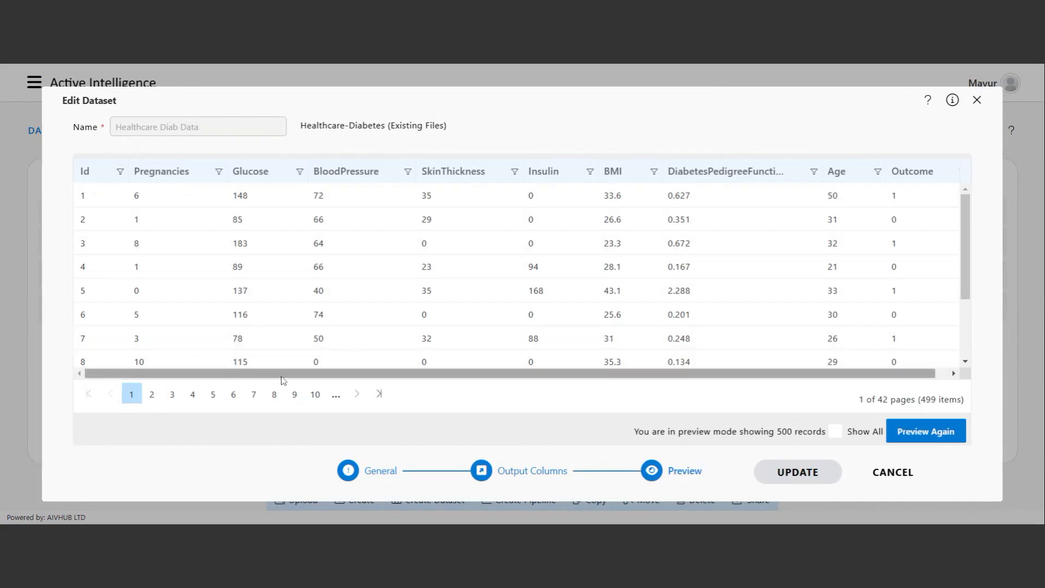
Browse the 499 diabetes records in the preview, then close the editor without saving.
drag(283, 375, 326, 380)
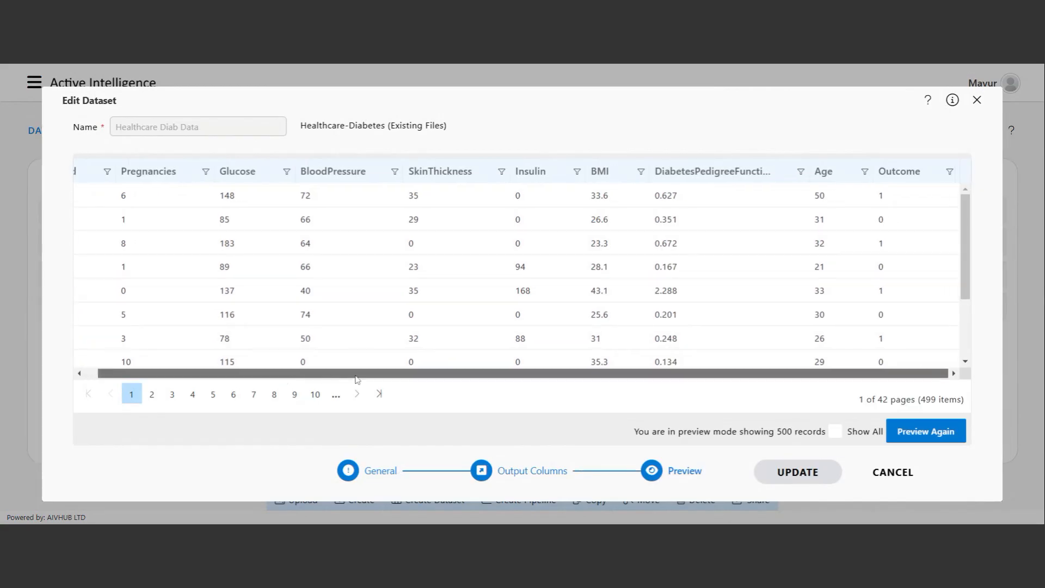
scroll(680, 294, down, 2)
scroll(833, 248, up, 2)
scroll(831, 283, down, 2)
scroll(828, 305, up, 2)
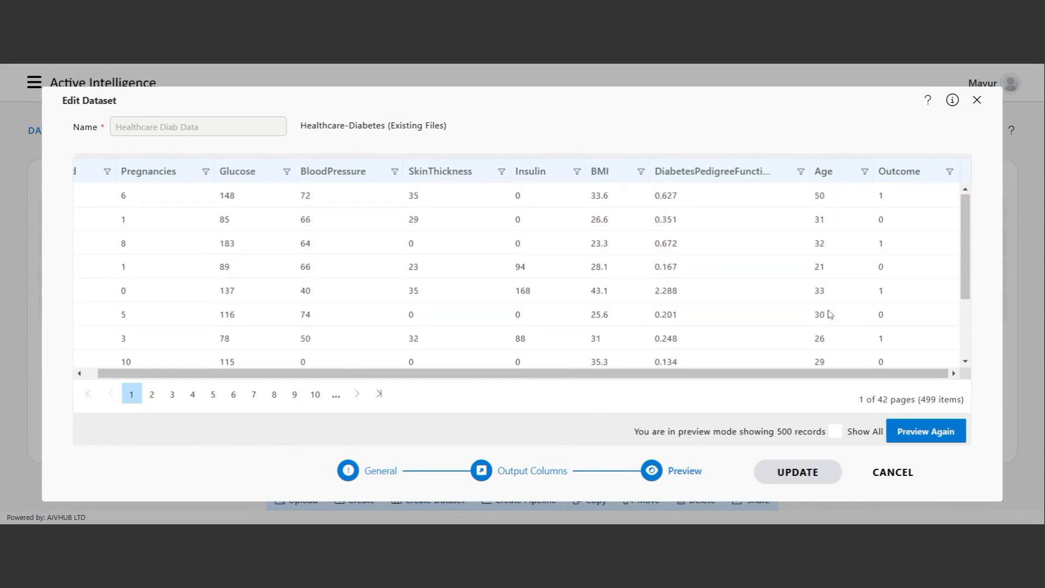
drag(769, 375, 728, 376)
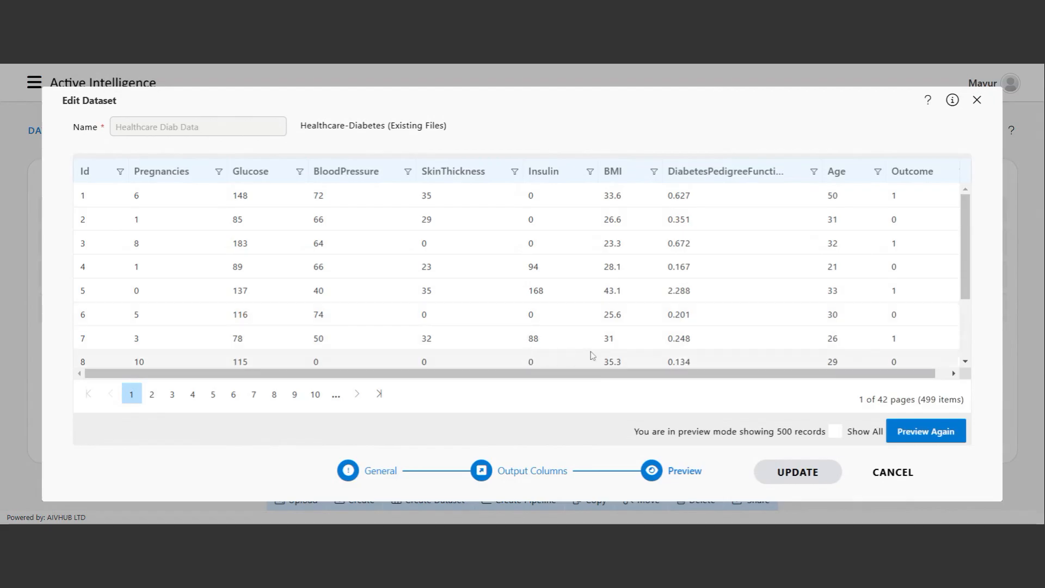
scroll(772, 339, down, 2)
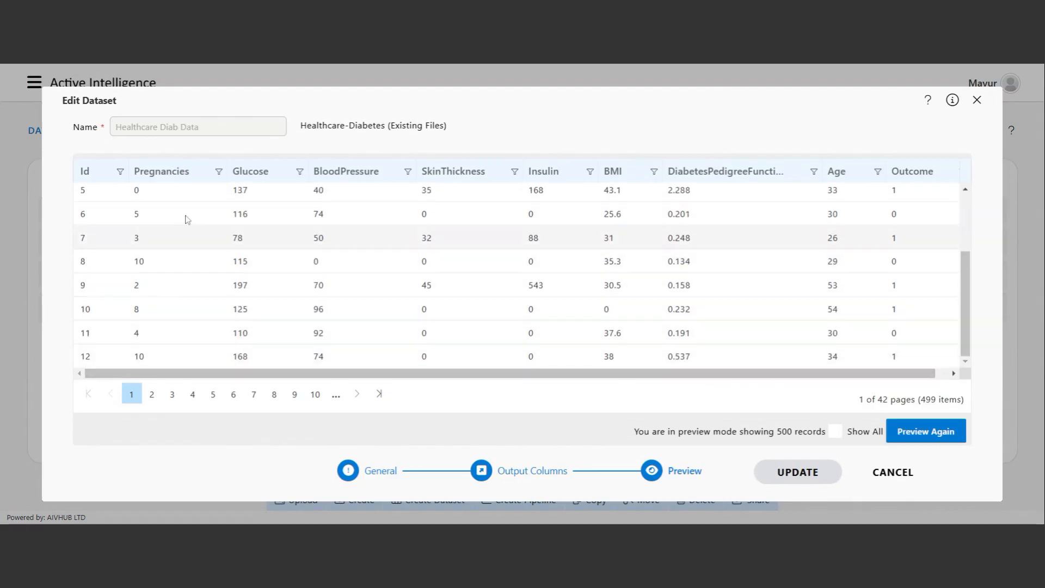
scroll(354, 248, up, 2)
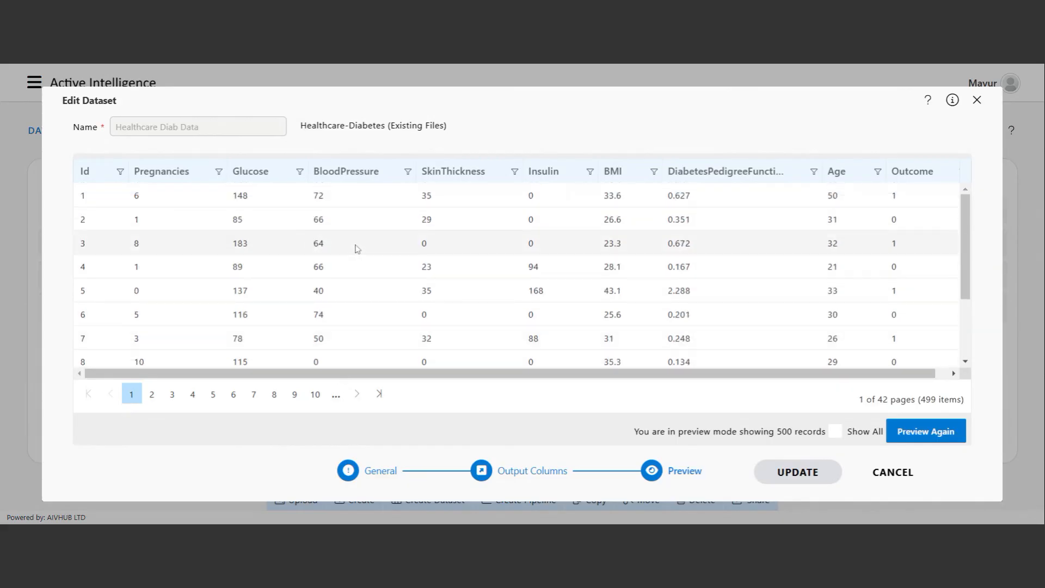
scroll(362, 229, down, 2)
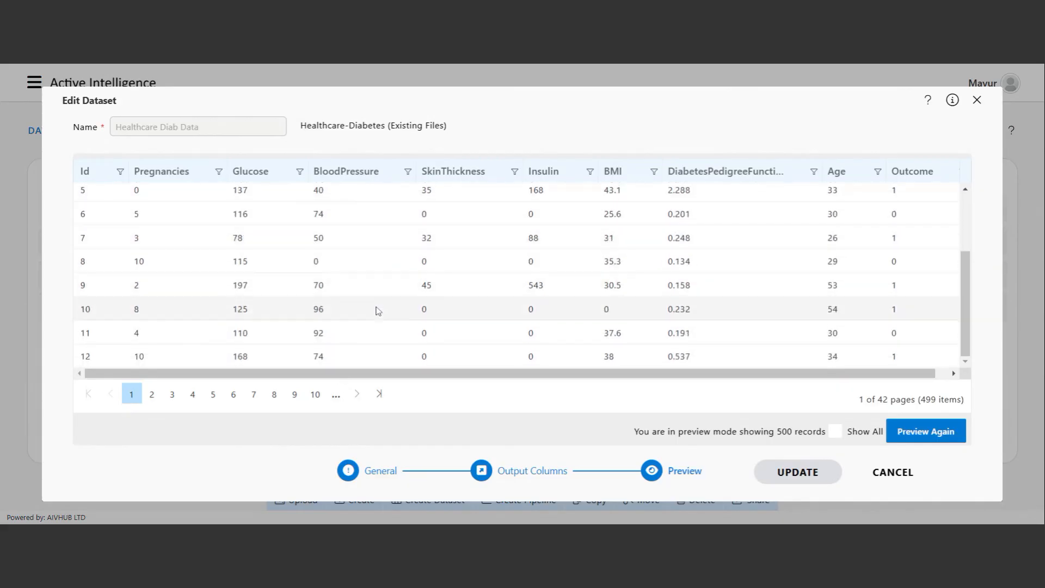
click(896, 473)
Open Healthcare Dashboard for editing and add a new chart widget.
click(34, 82)
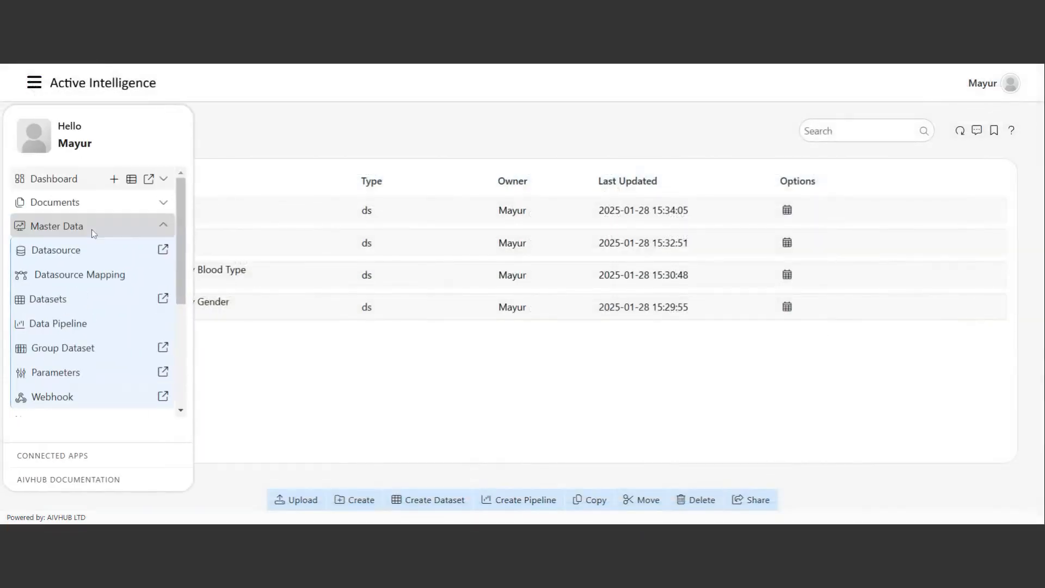
click(66, 180)
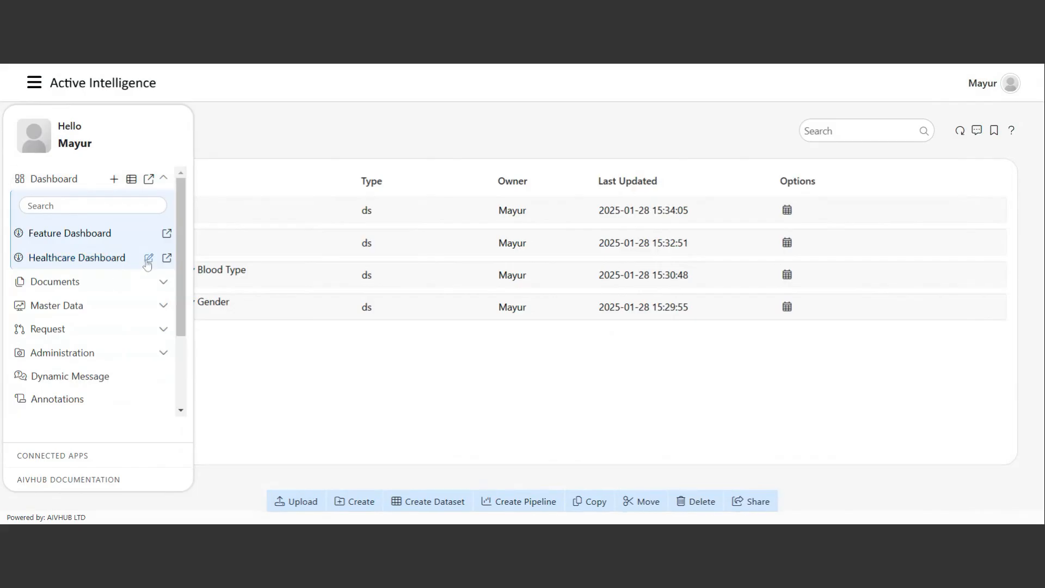
click(147, 260)
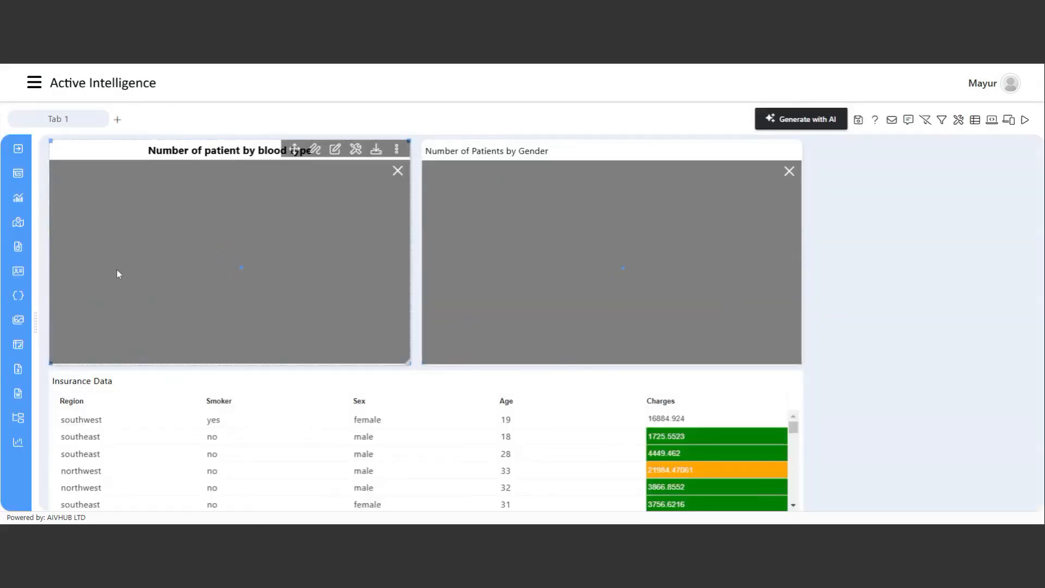
click(19, 200)
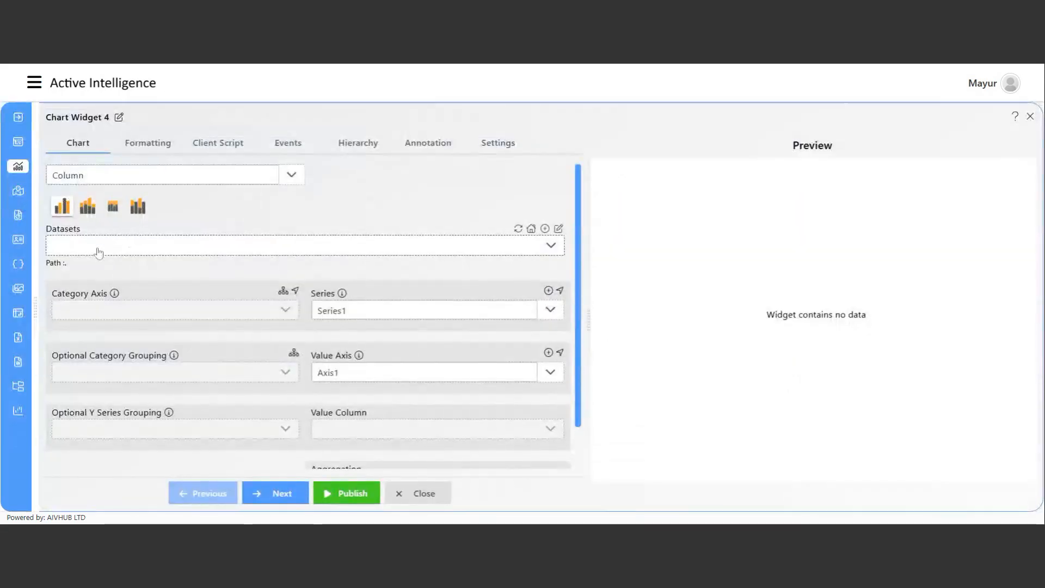
Switch Chart Widget 4's chart type to Other with the Funnel style.
click(145, 178)
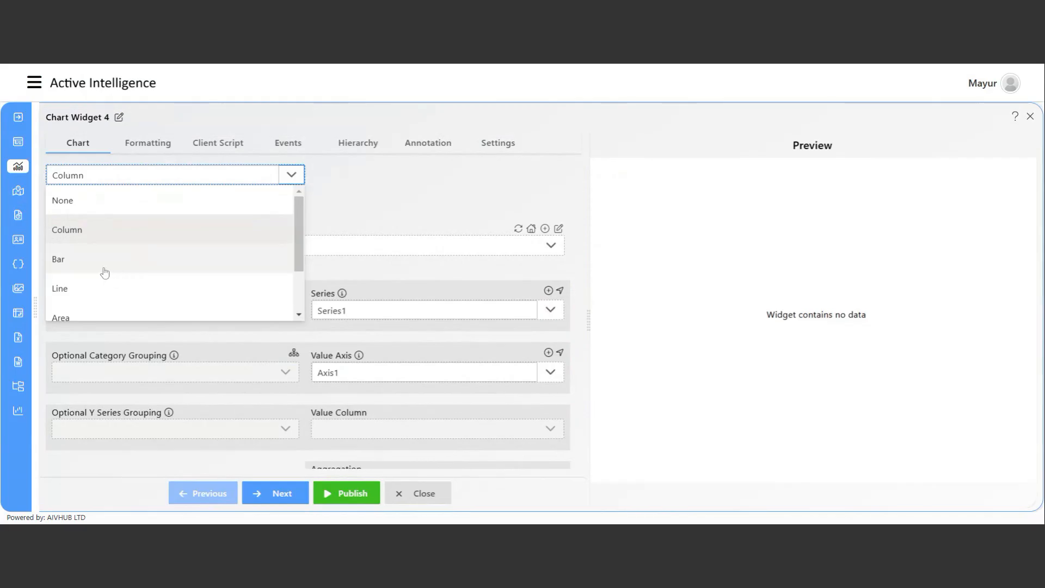
scroll(103, 270, down, 2)
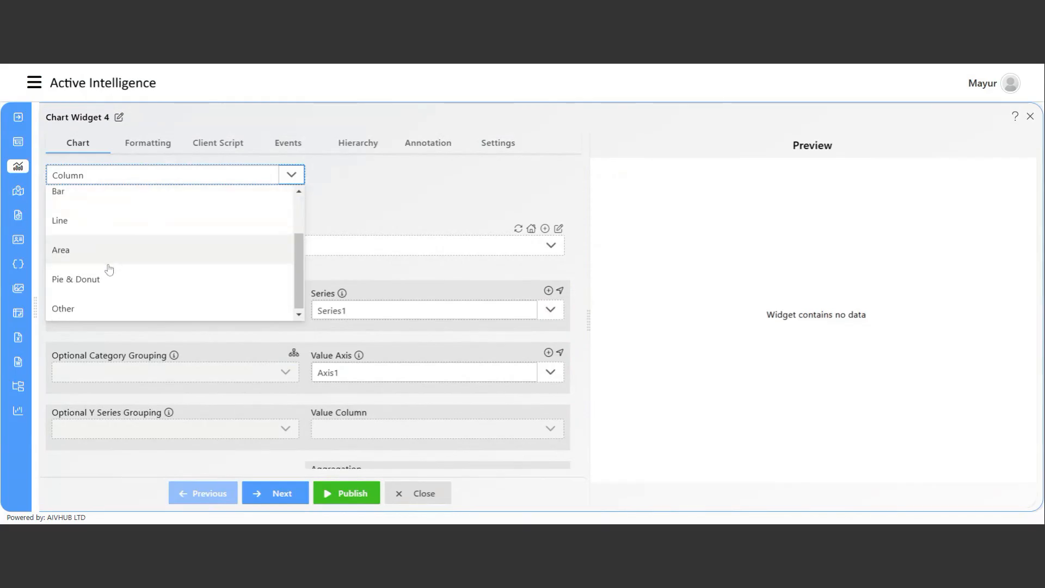
click(105, 310)
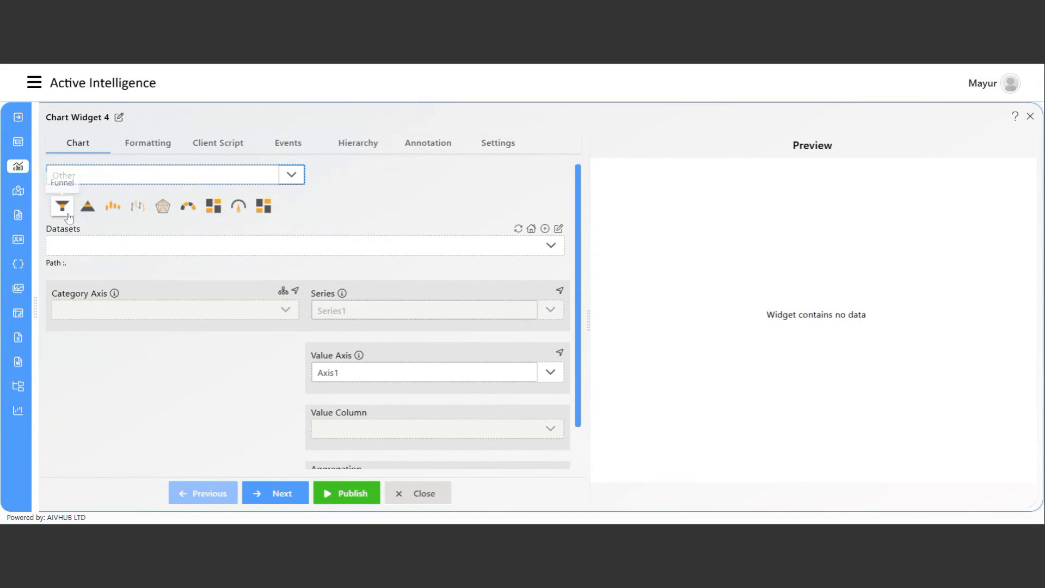
click(83, 246)
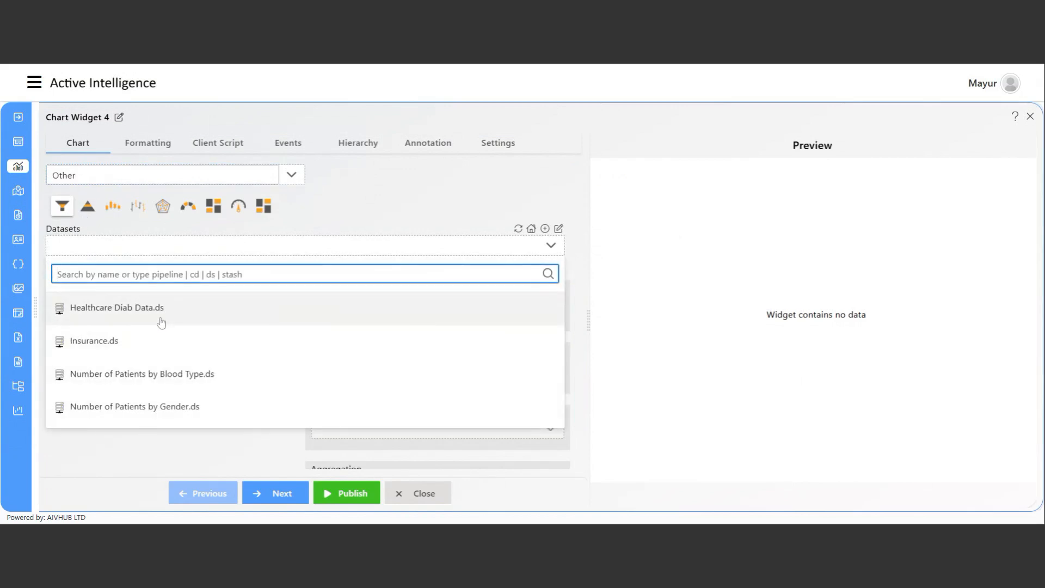
Use Healthcare Diab Data.ds as the chart data with Age on the category axis.
click(161, 321)
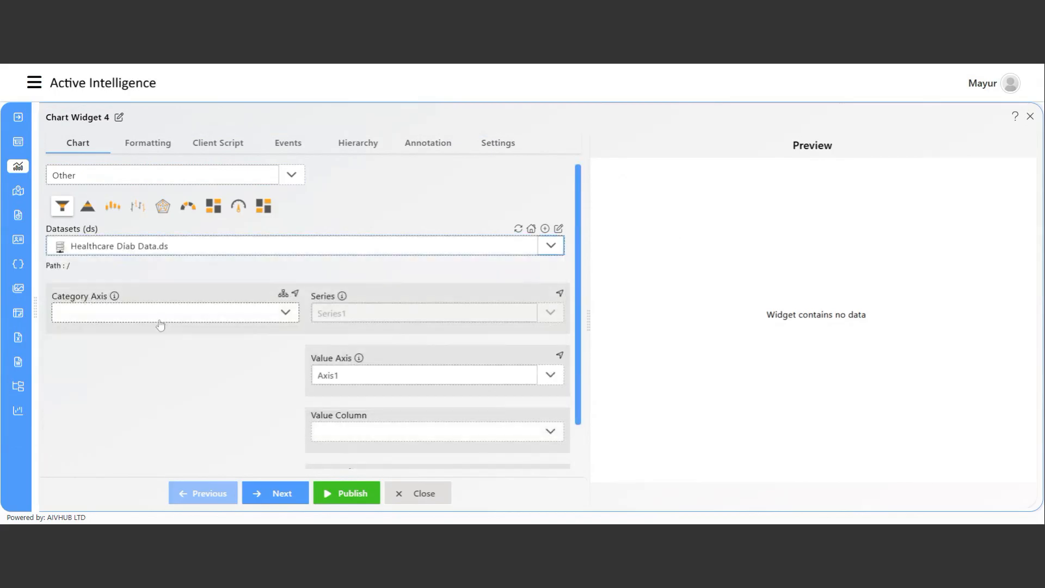
click(147, 323)
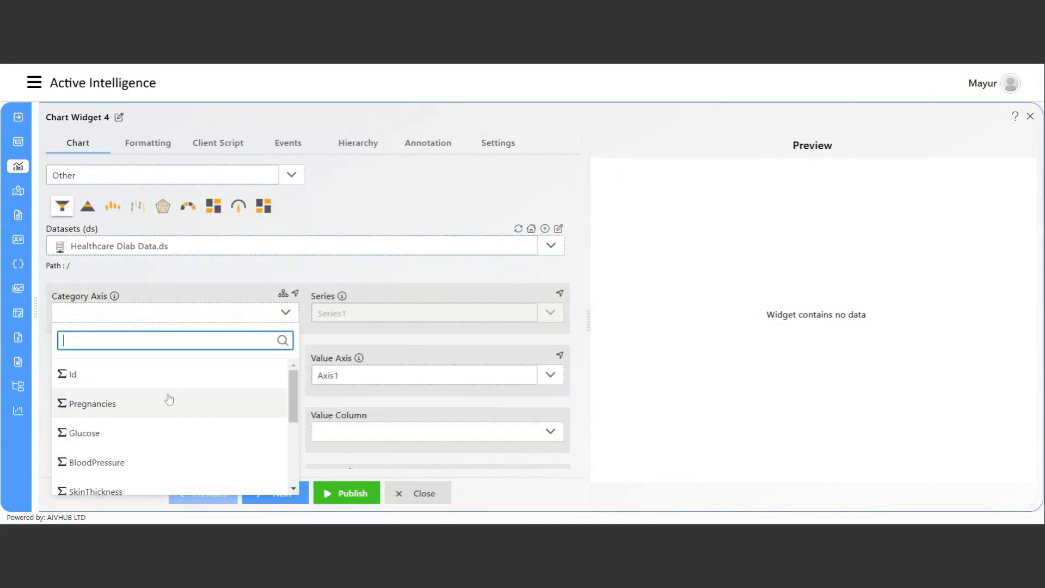
drag(289, 400, 289, 458)
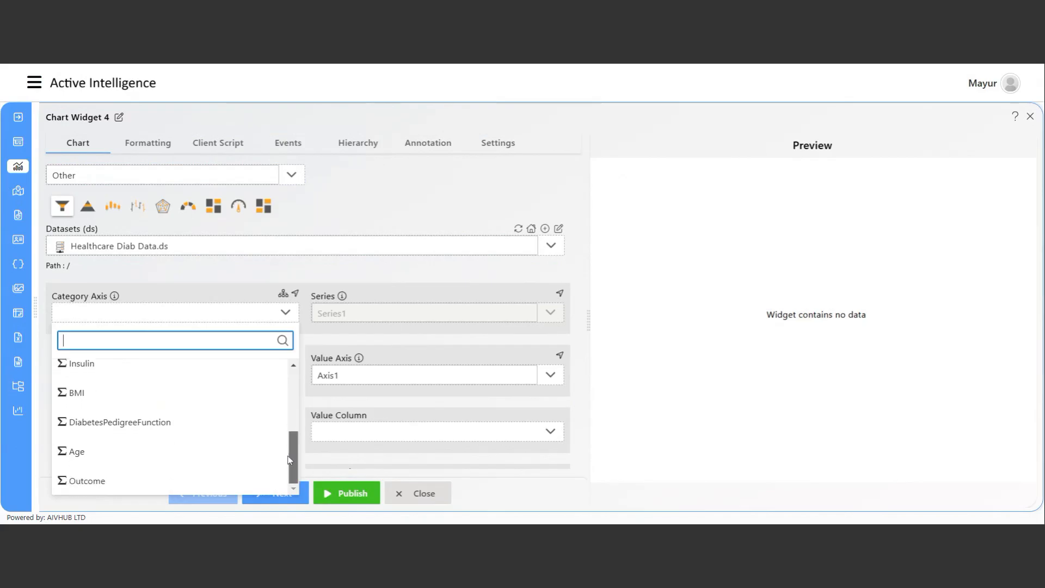
click(92, 462)
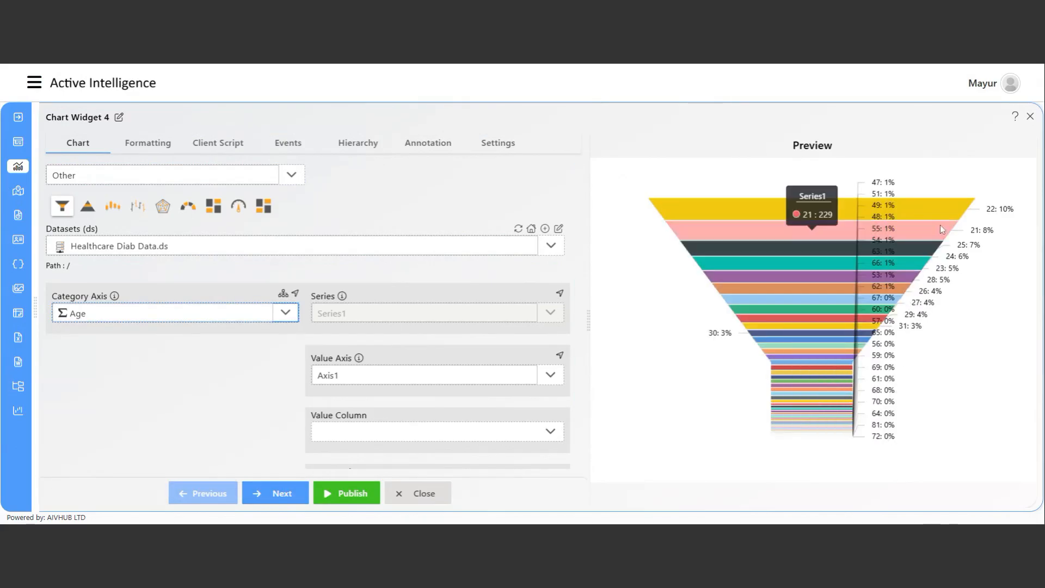
Set the value column to BloodPressure with Sum aggregation.
click(343, 432)
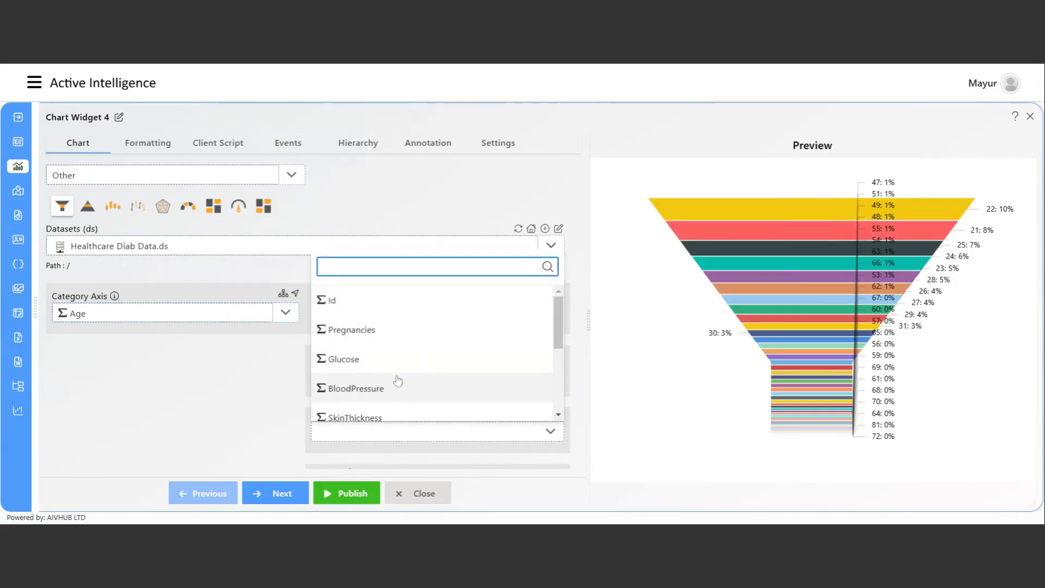
click(388, 397)
scroll(305, 425, down, 1)
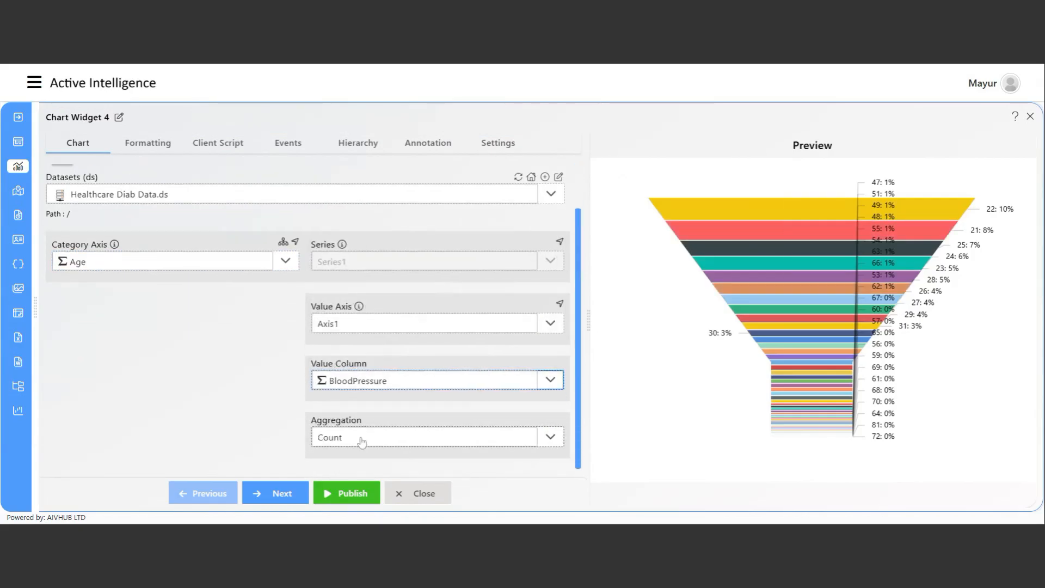
click(375, 443)
click(383, 337)
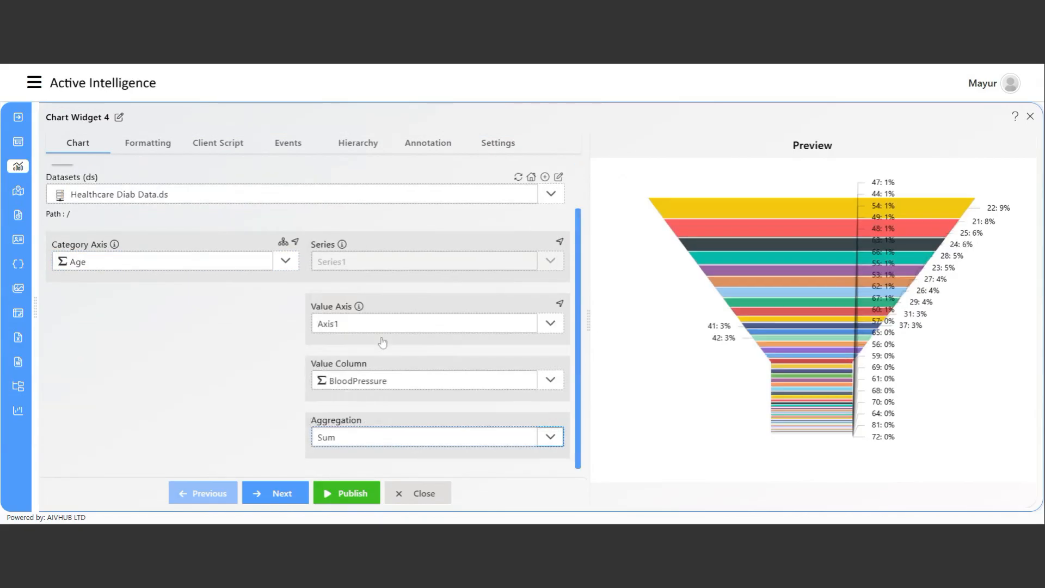
mouse_move(984, 227)
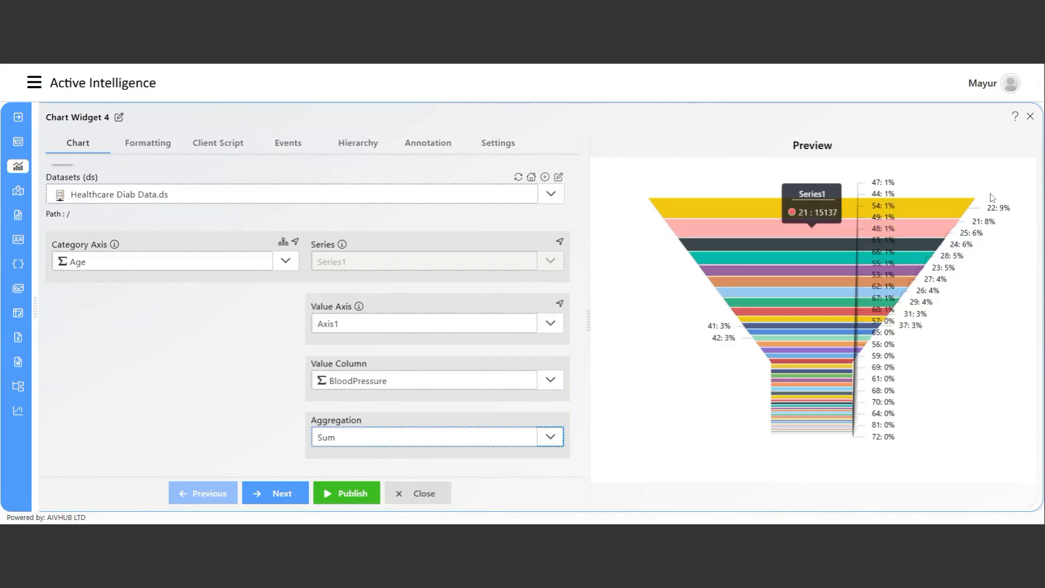
scroll(224, 378, up, 2)
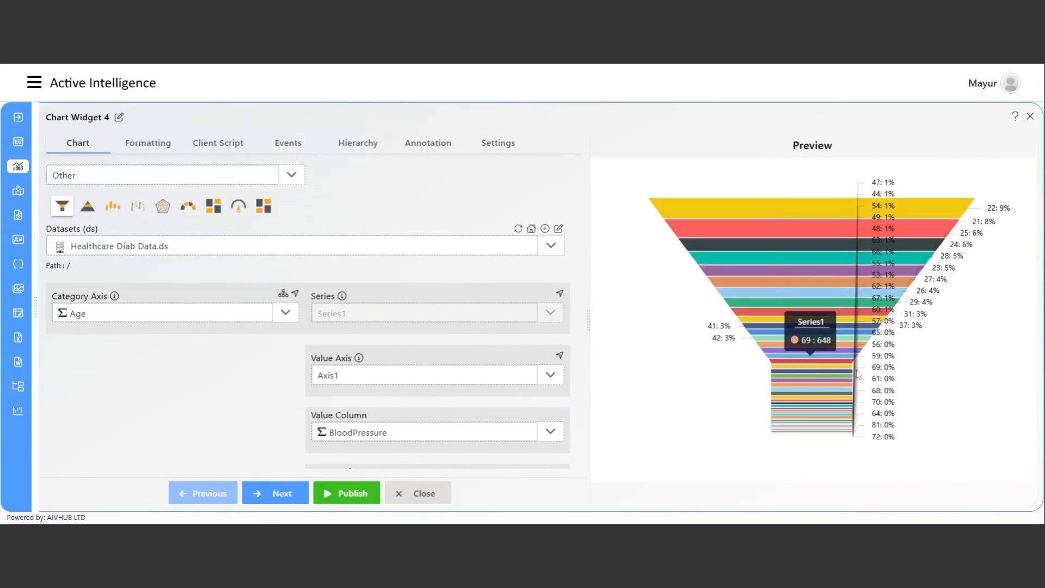
Try an Area chart, then settle on a Line chart of summed BloodPressure by Age.
click(98, 182)
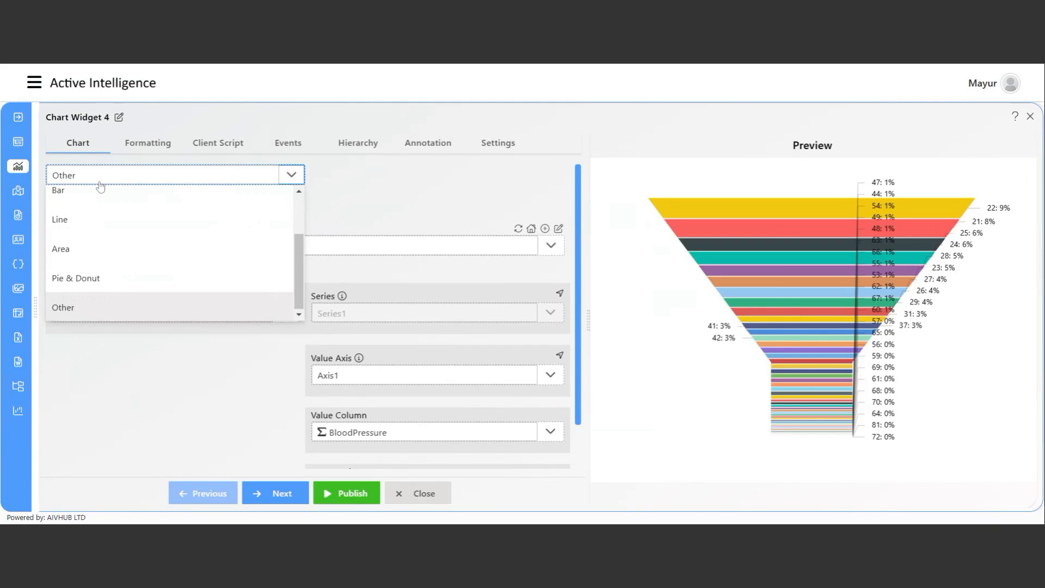
click(111, 259)
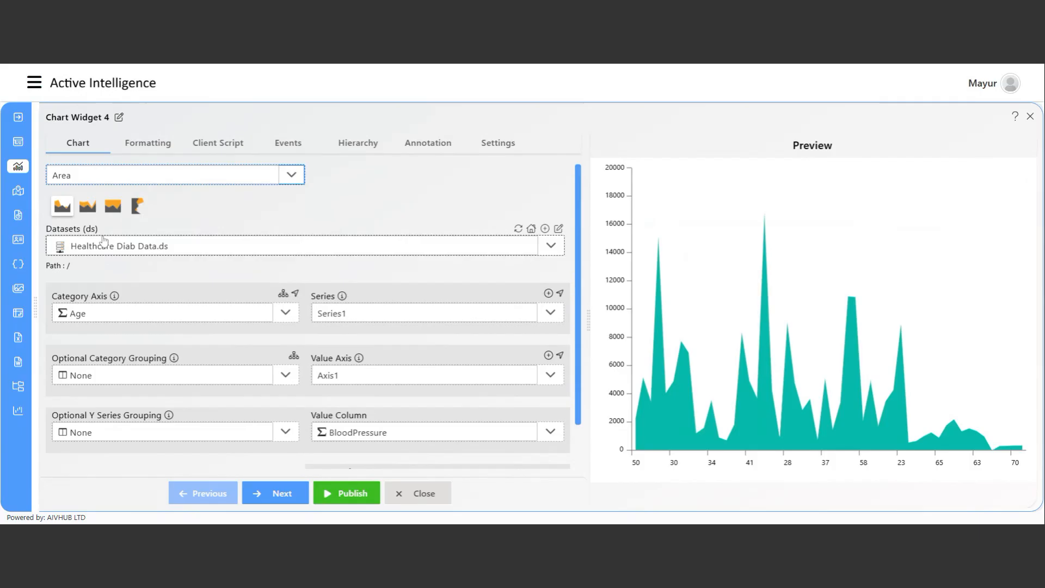
click(110, 175)
click(90, 277)
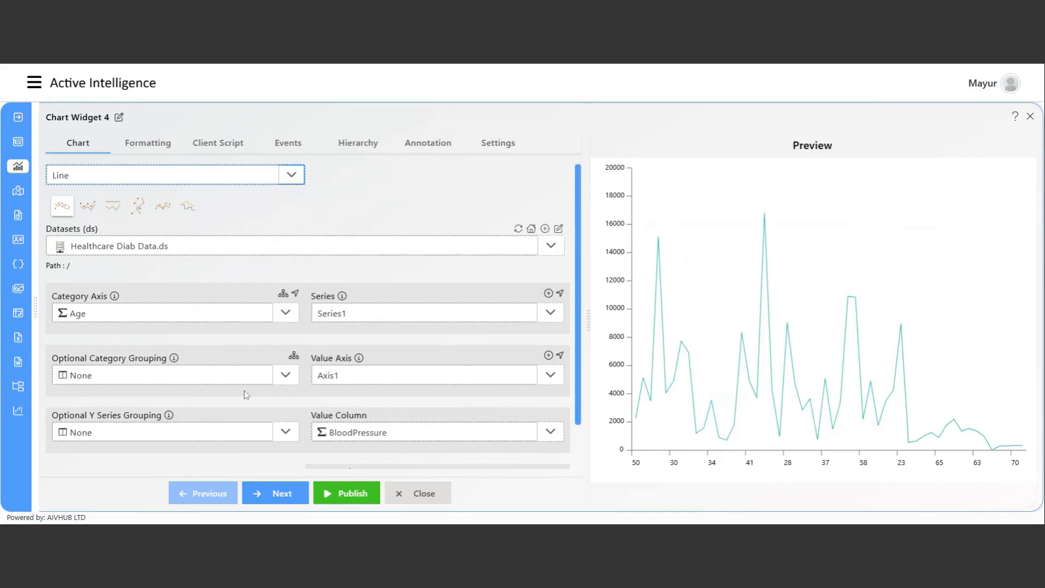
scroll(246, 412, down, 1)
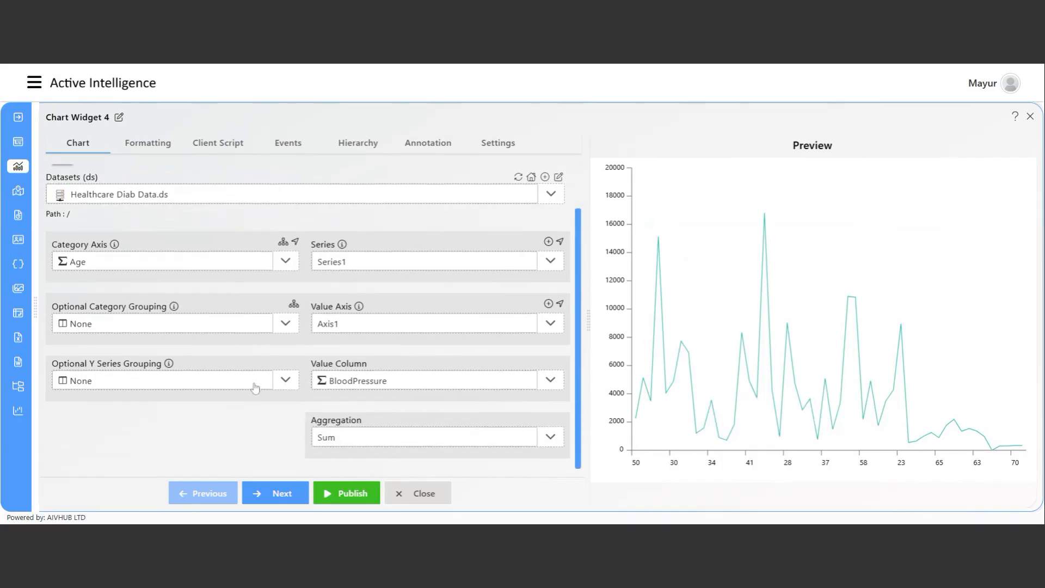
Enable sorting on the category axis, ascending by the Age column.
click(283, 241)
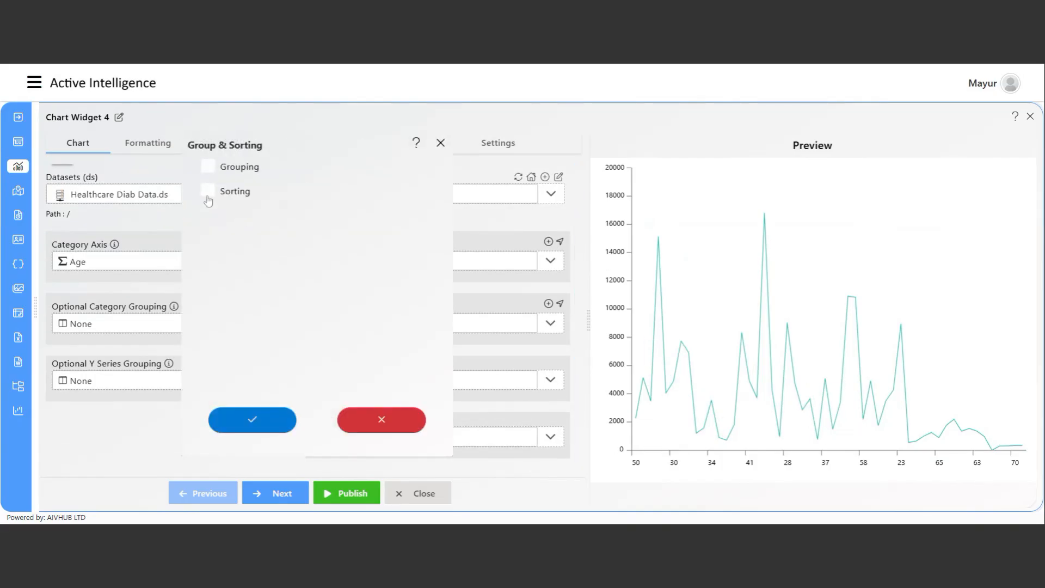
click(208, 192)
click(296, 235)
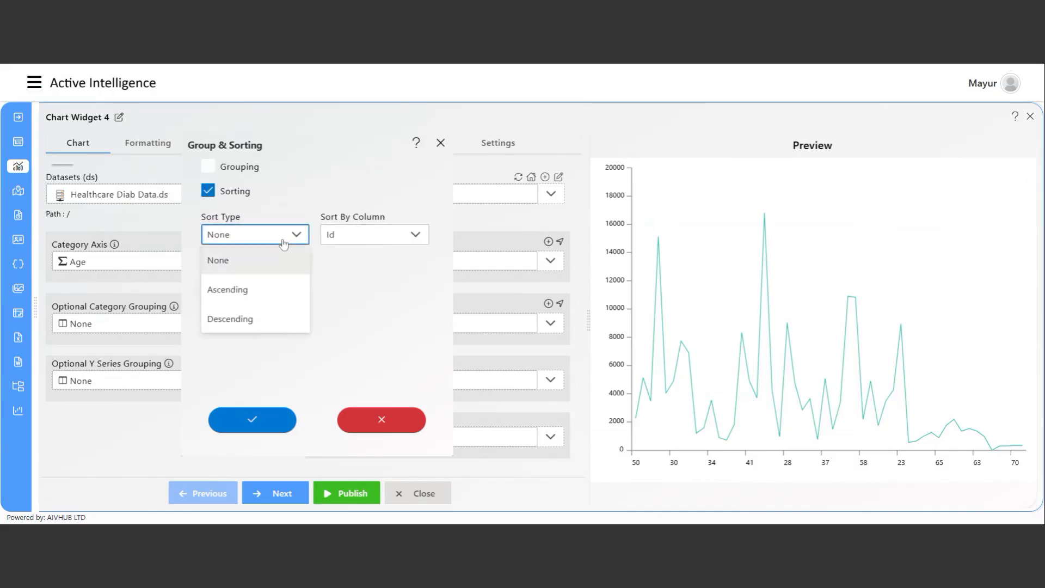
click(247, 294)
click(345, 238)
scroll(362, 343, down, 5)
click(371, 349)
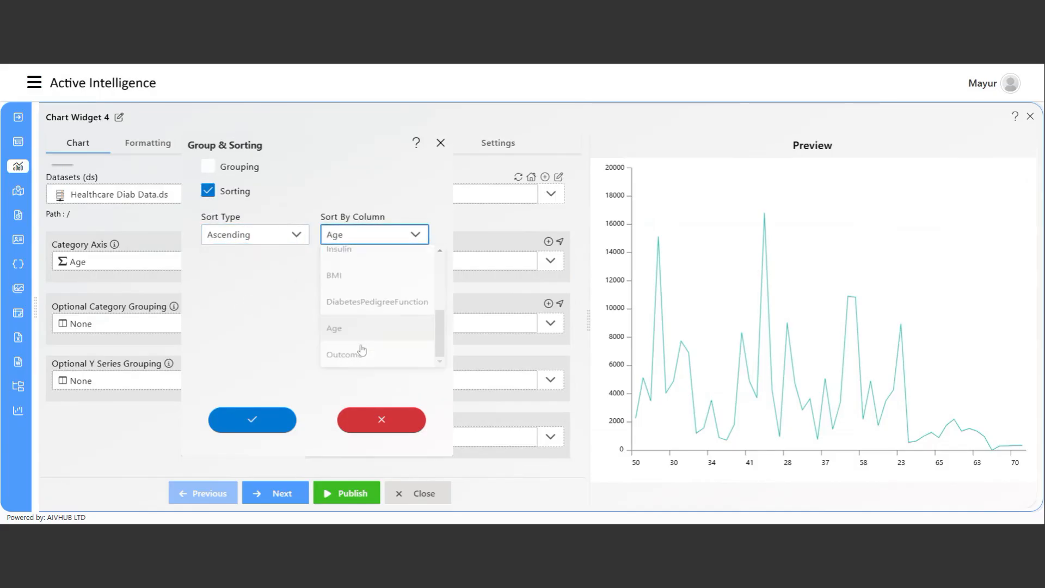
click(250, 421)
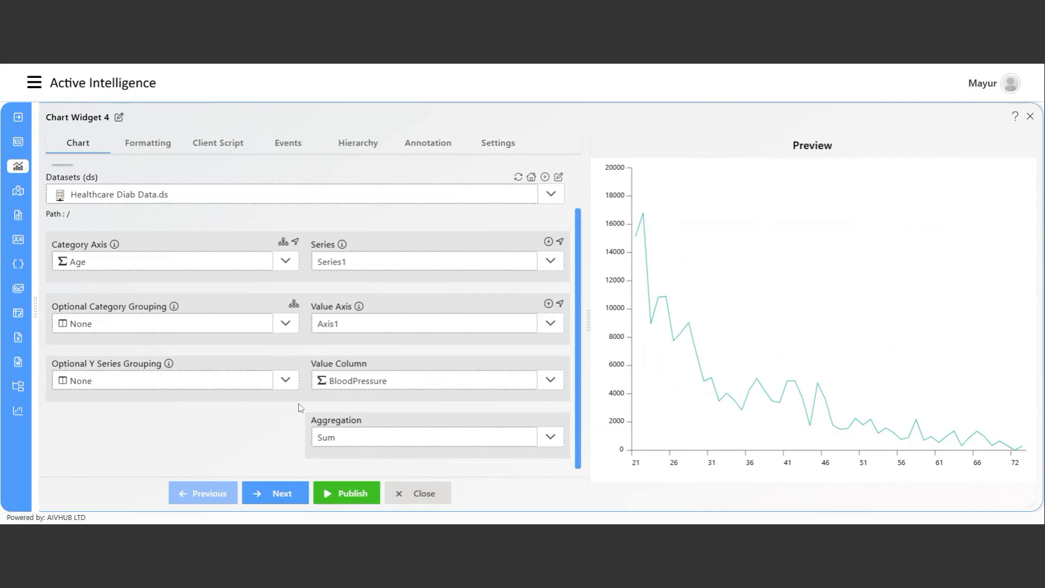
Publish the Age line chart and size it at the bottom right beside the Insurance Data table.
click(342, 493)
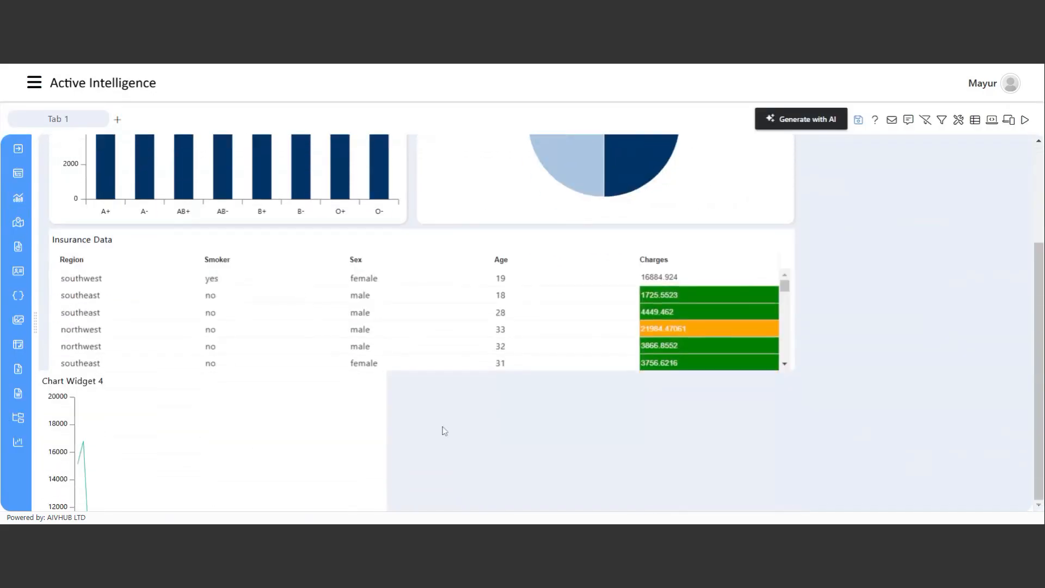
drag(268, 381, 875, 409)
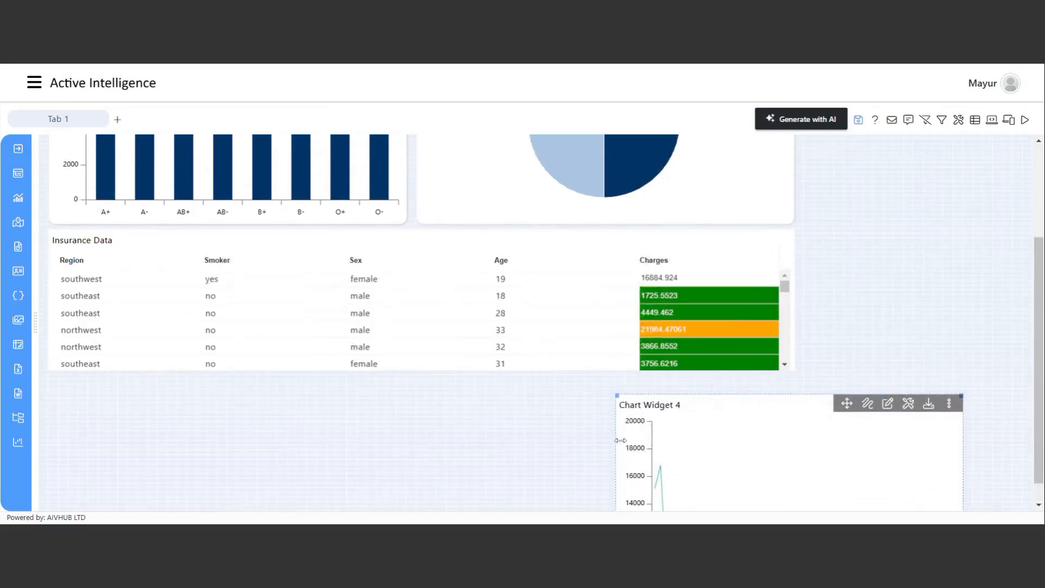
drag(615, 440, 765, 440)
drag(946, 311, 910, 259)
drag(918, 356, 895, 385)
drag(1012, 435, 1031, 438)
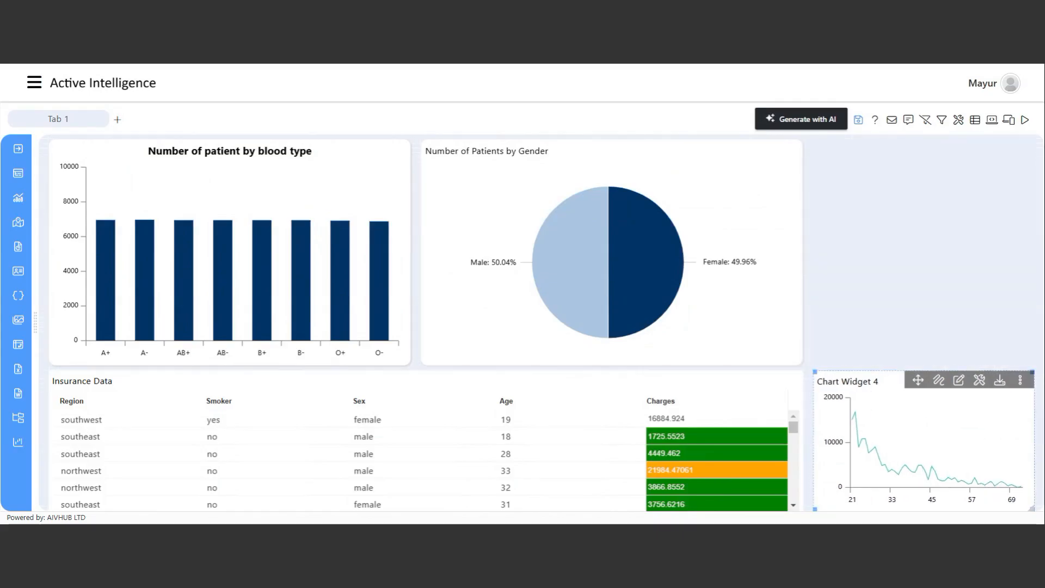
Retitle the line chart 'Age wise distribution' and save the dashboard.
click(980, 381)
click(728, 117)
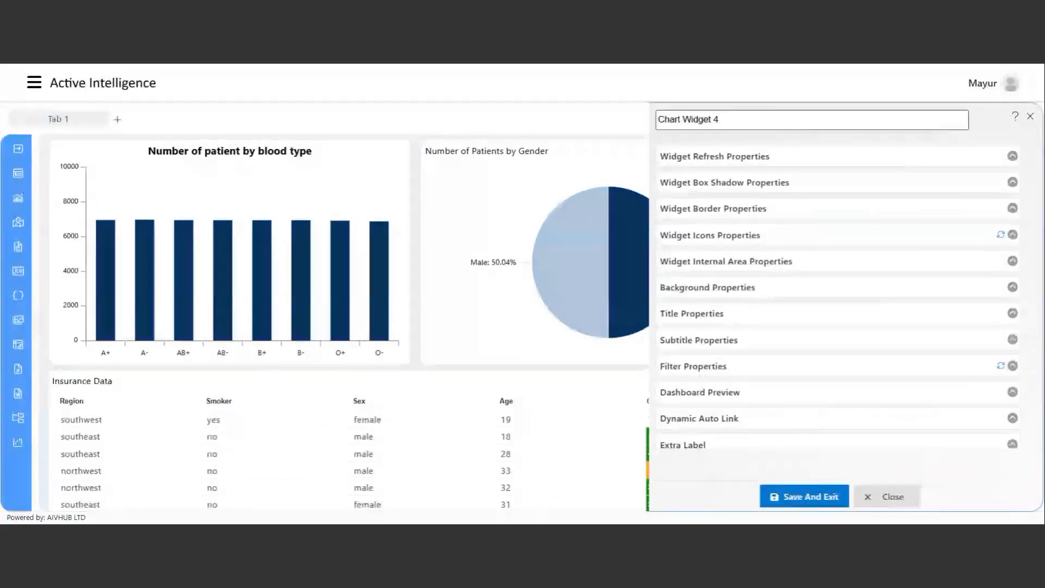
text(Age )
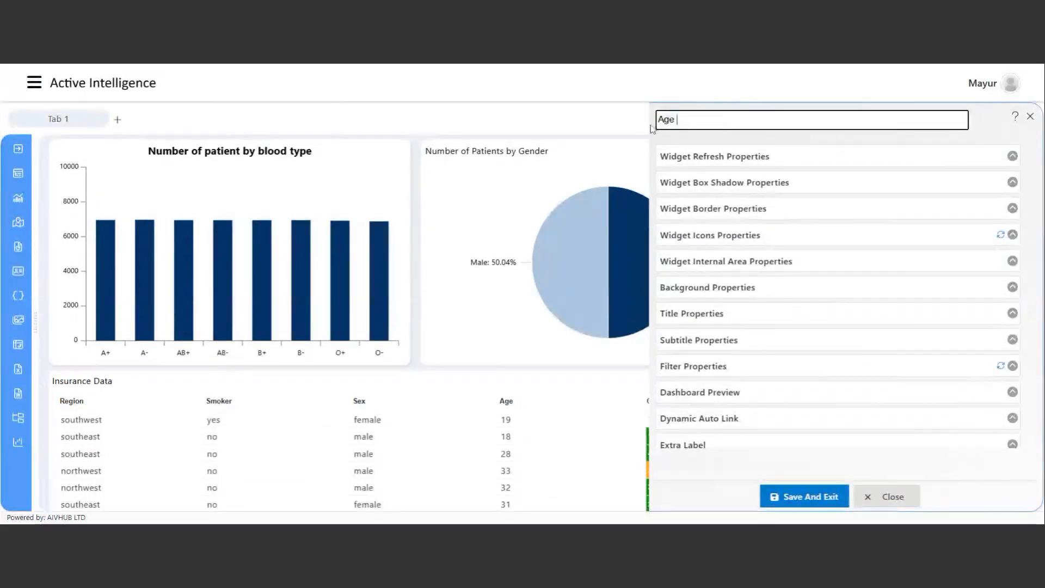
text(wise dis)
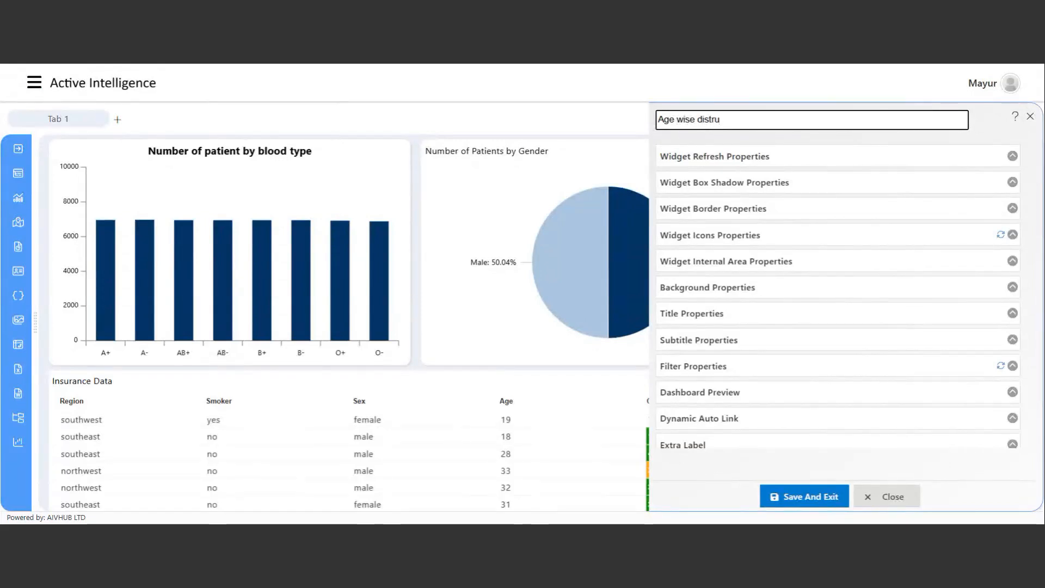
text(tribution)
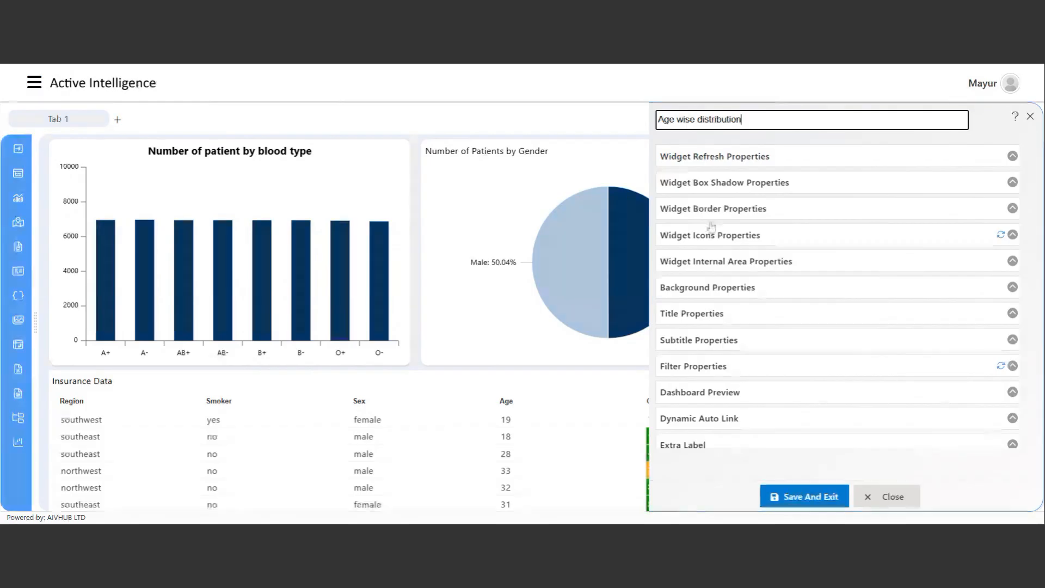
click(814, 496)
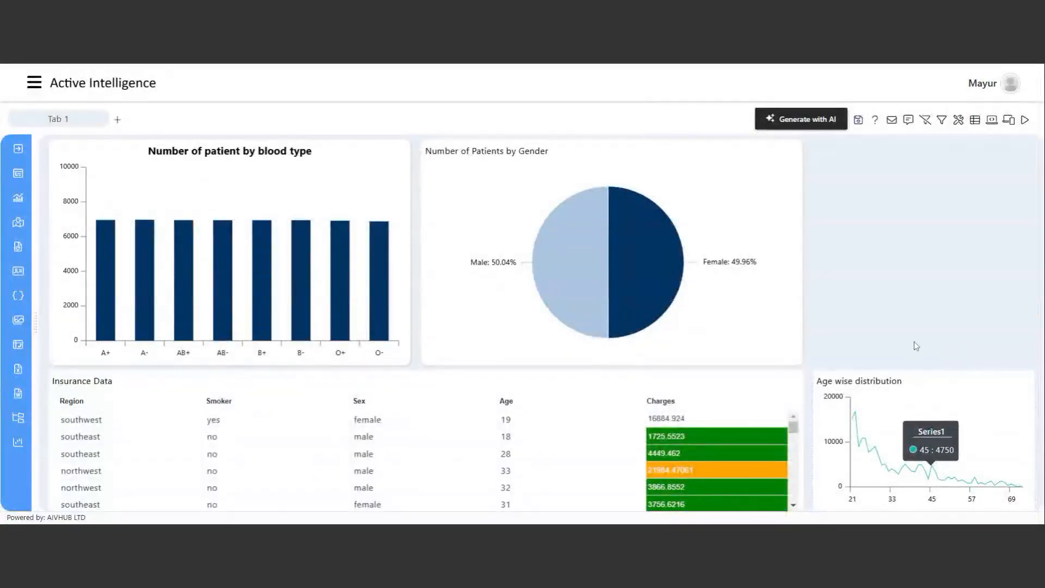
click(858, 120)
click(504, 319)
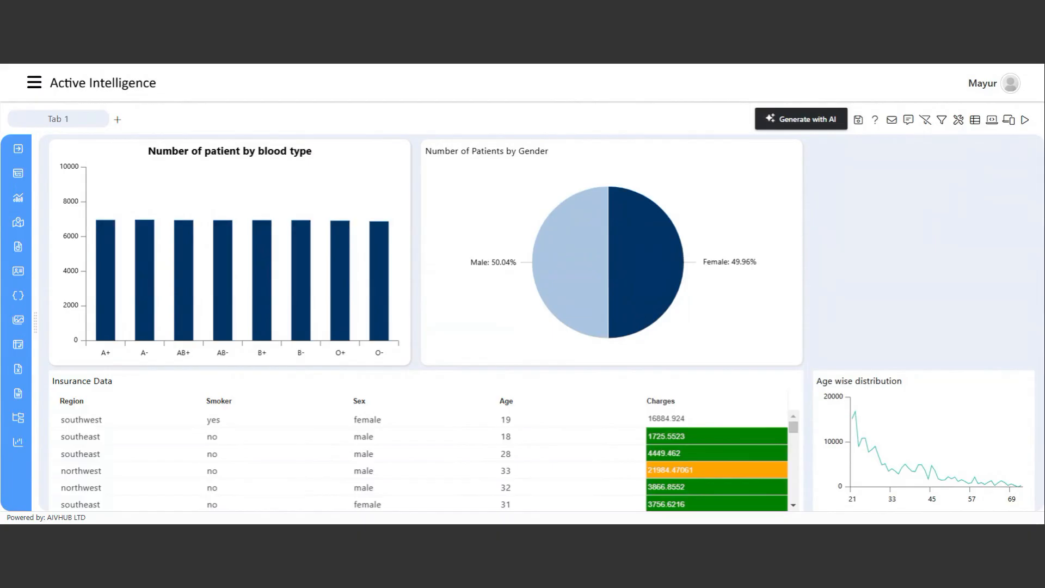
Add a new dashboard filter named Gender and bring up its widget settings.
click(942, 125)
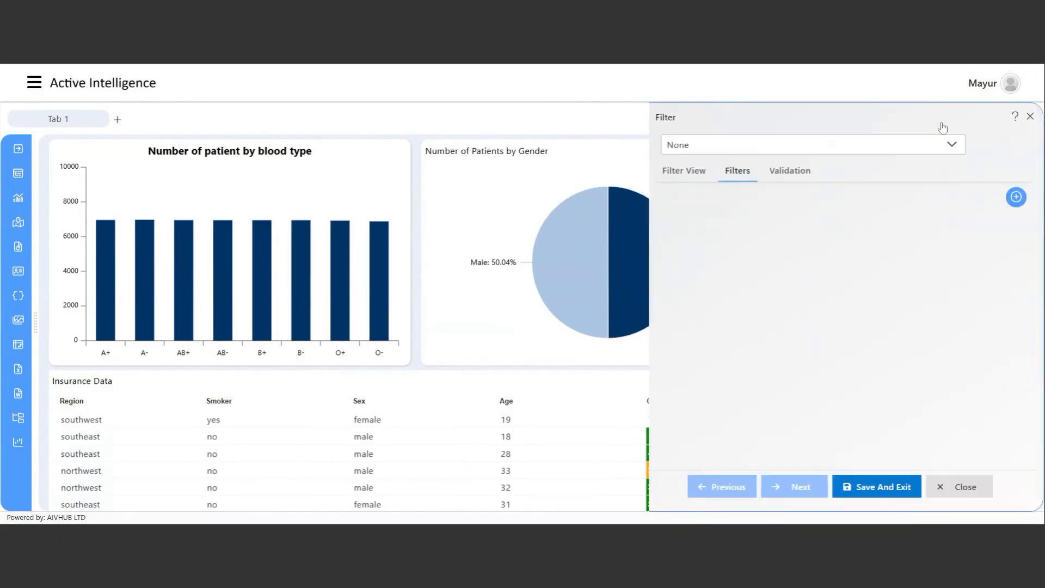
click(1015, 197)
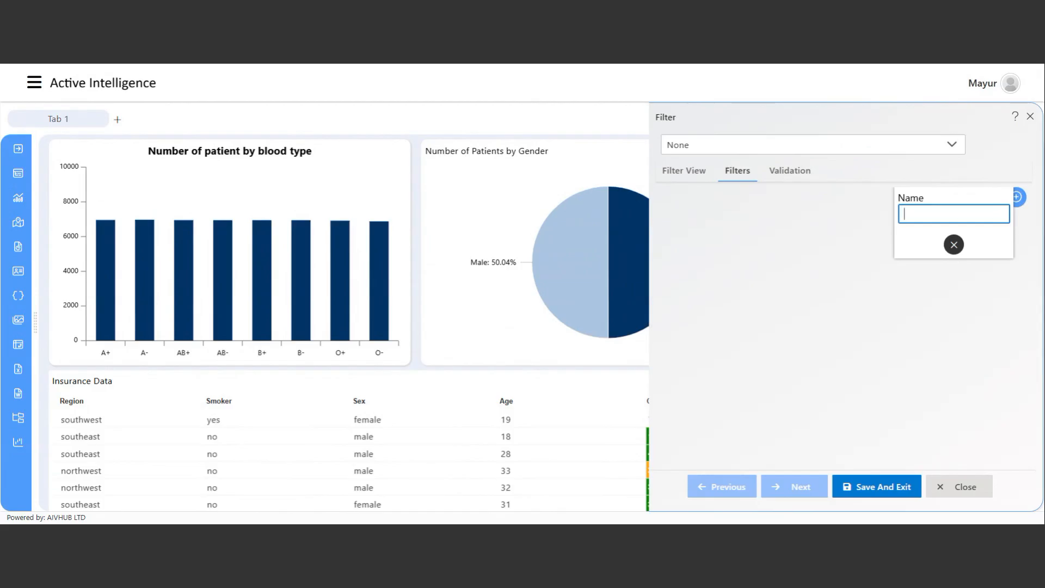
text(Gender)
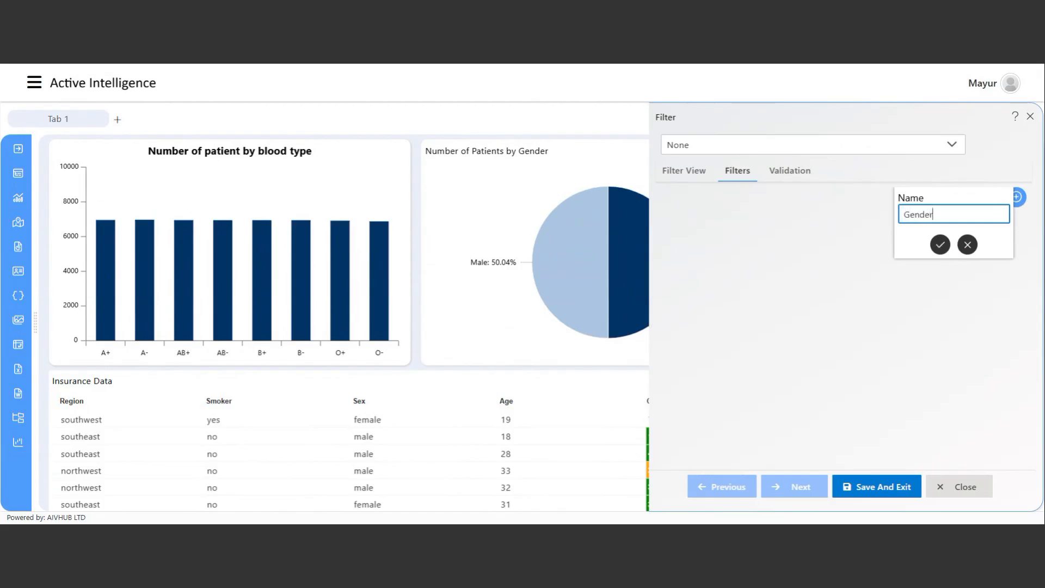
click(947, 246)
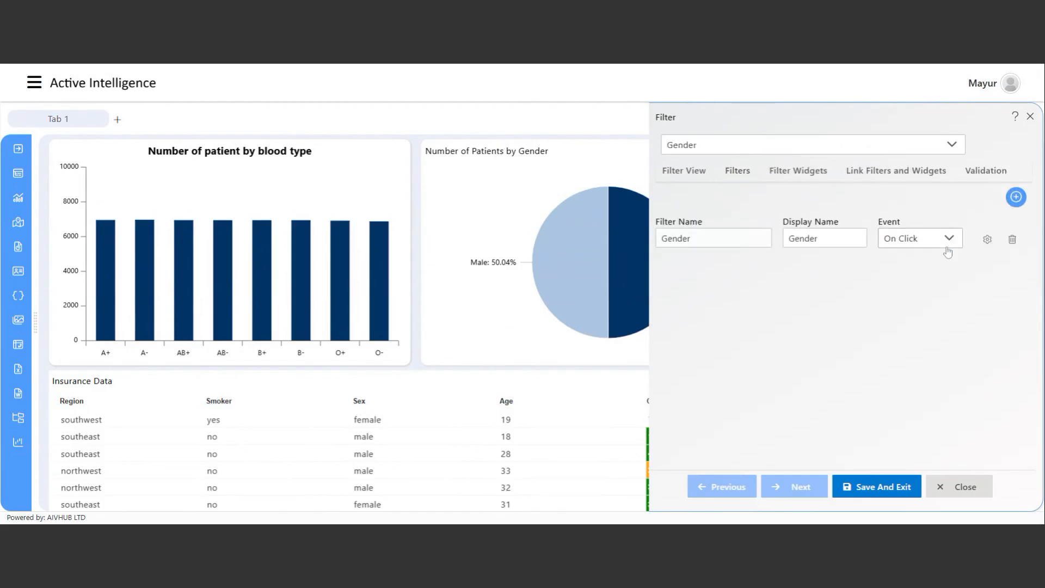
click(987, 241)
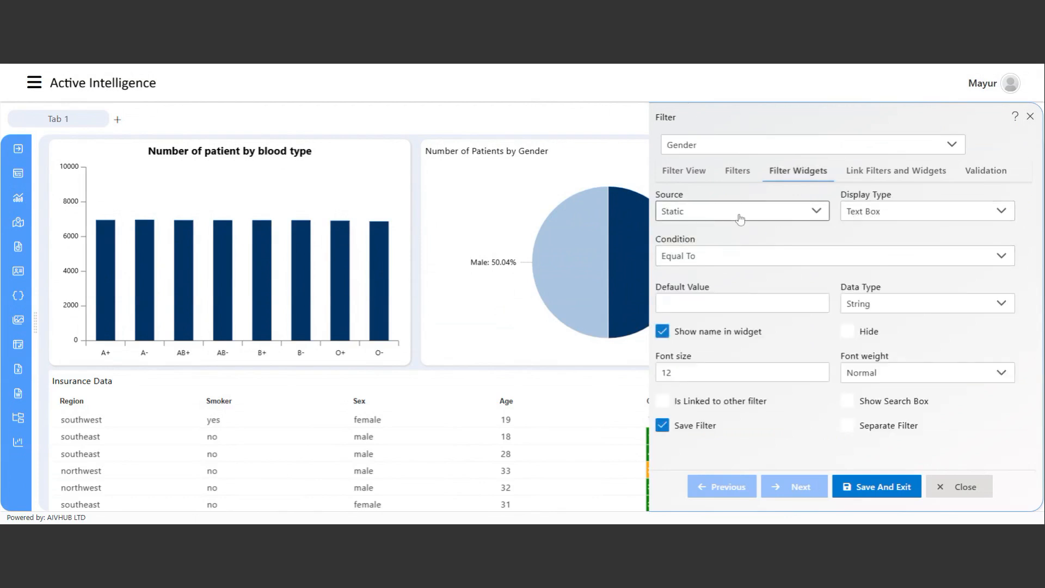
Source the Gender filter's values from the sex column of dataset Insurance.ds.
click(780, 217)
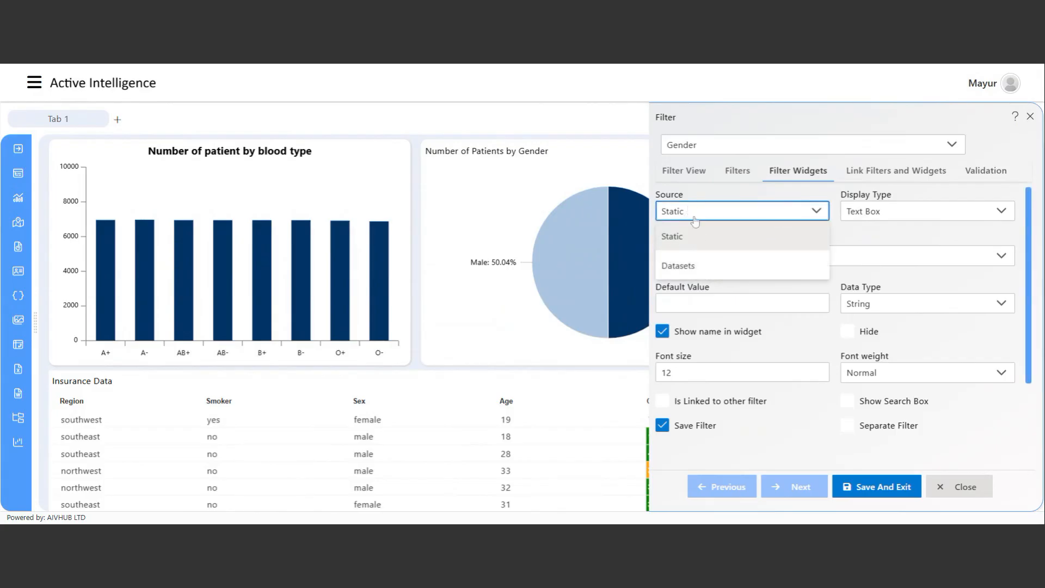
click(712, 269)
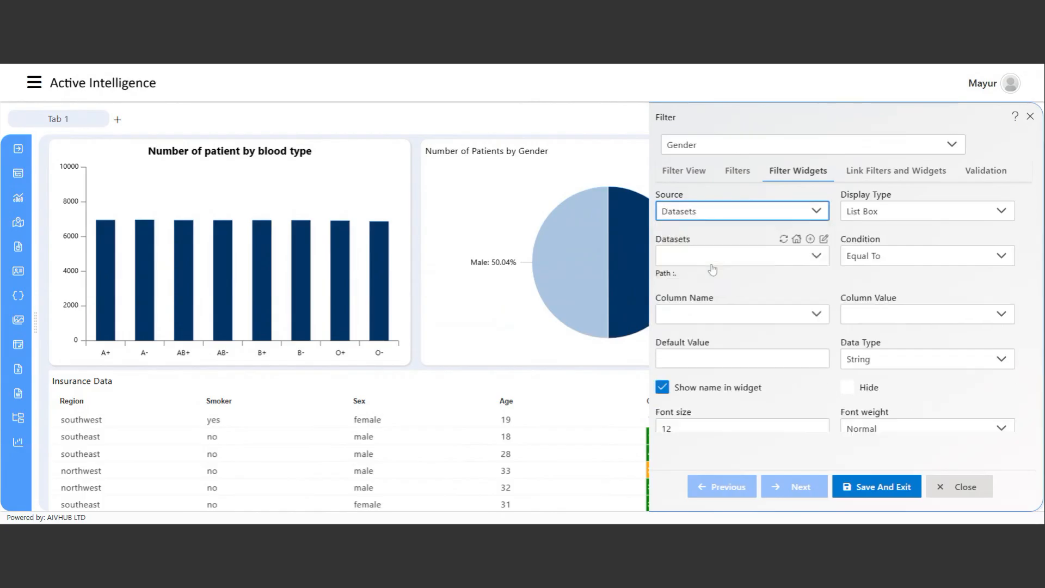
click(767, 259)
click(707, 351)
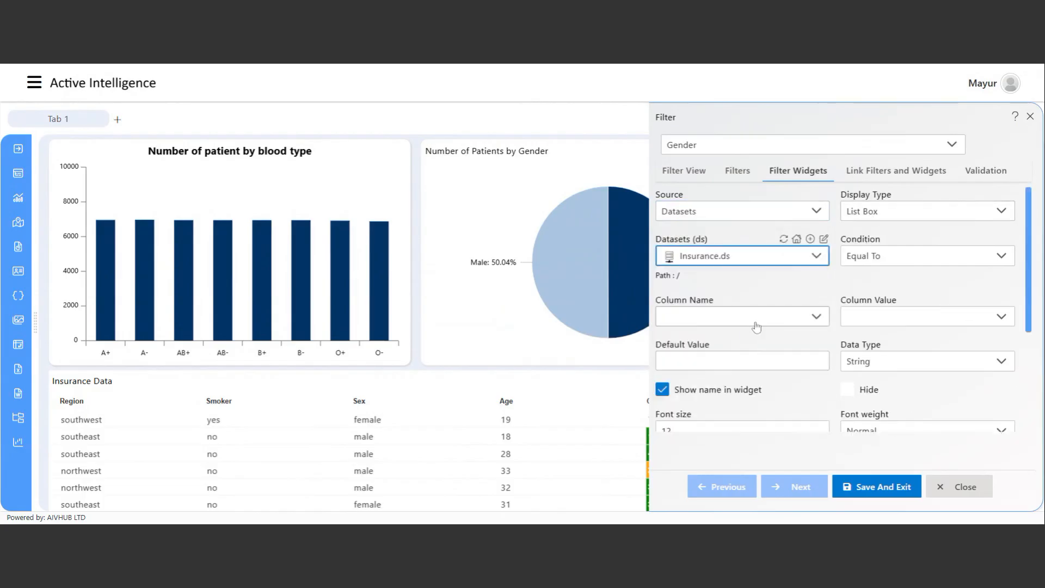
click(756, 323)
click(724, 421)
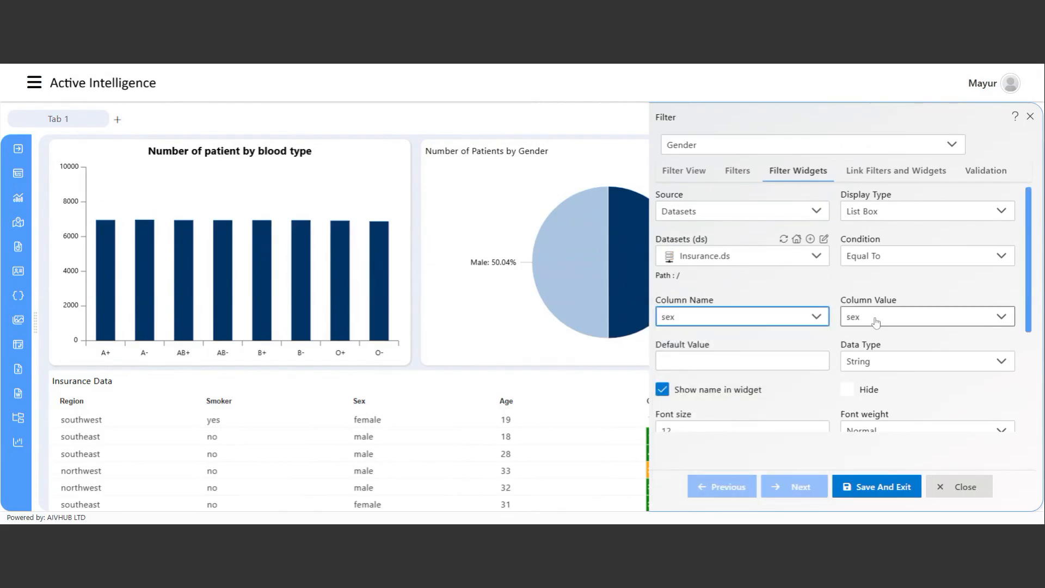
Keep the Equal To condition and List Box display, then go to Link Filters and Widgets.
click(883, 257)
click(883, 260)
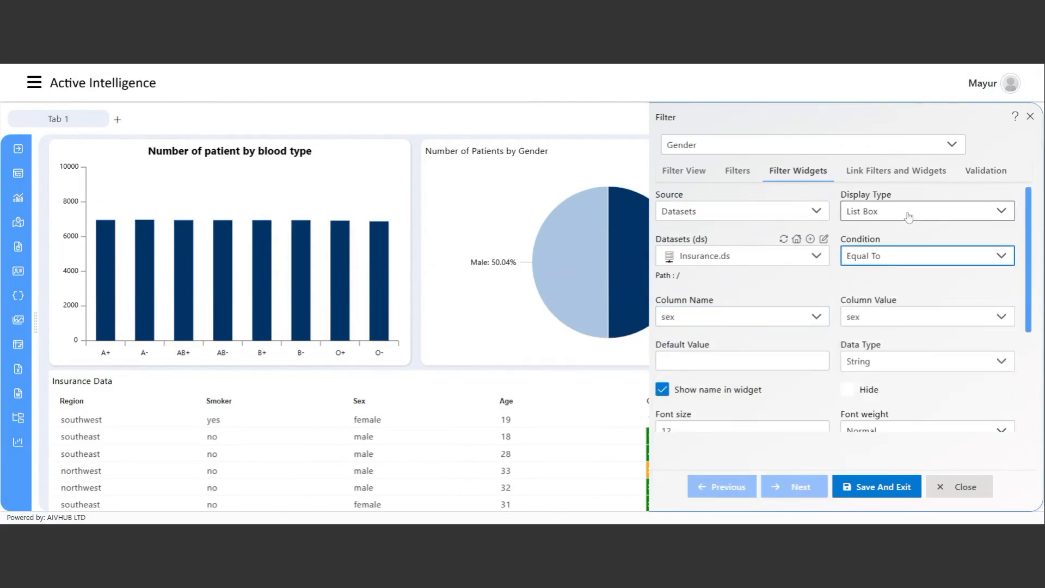
click(907, 215)
click(907, 214)
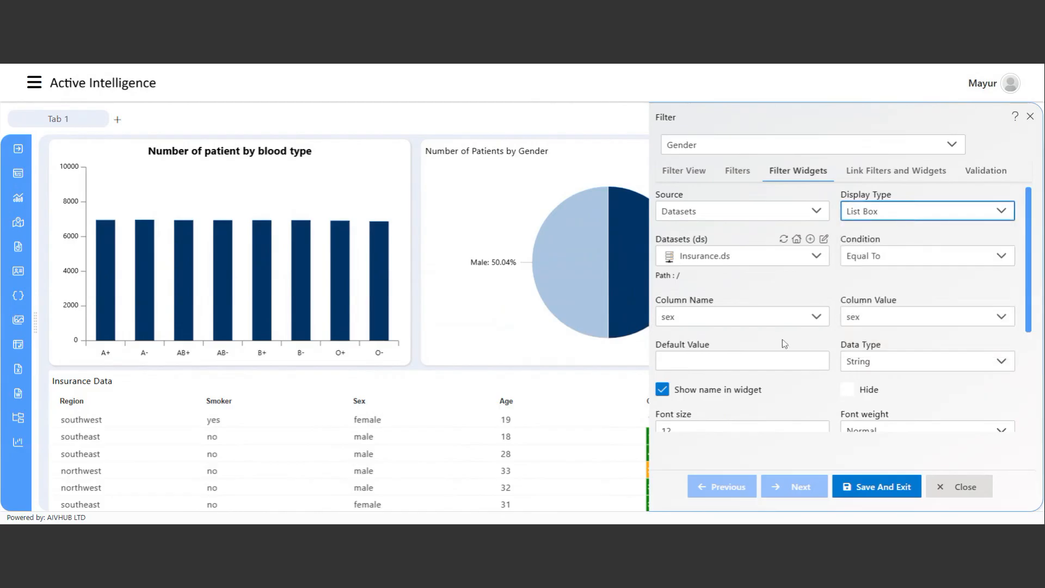
scroll(893, 262, down, 2)
scroll(925, 229, up, 2)
click(923, 175)
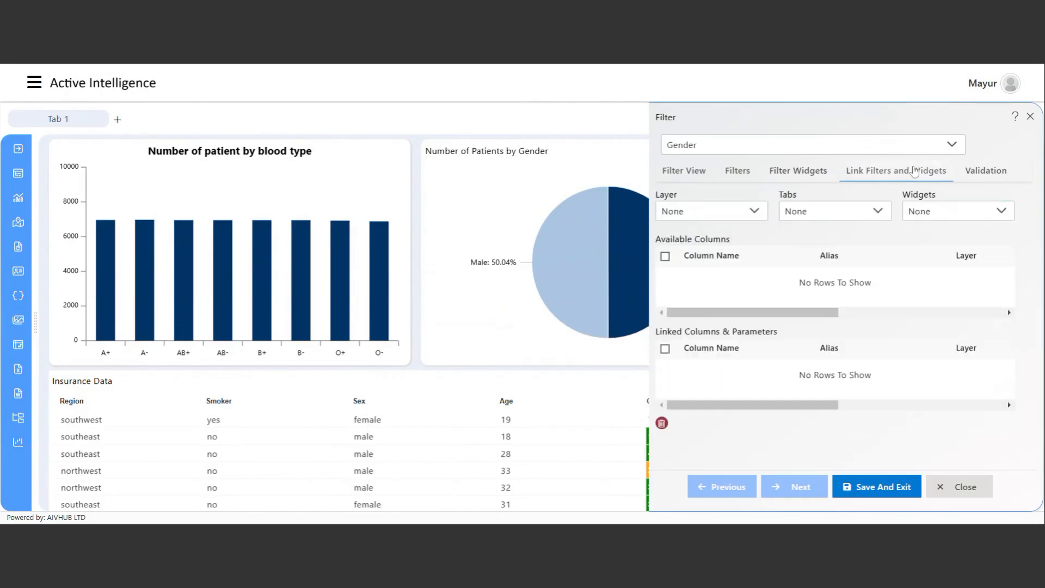
Link the Gender filter to the sex column of the Insurance Data table on Layer 1, Tab 1.
click(722, 215)
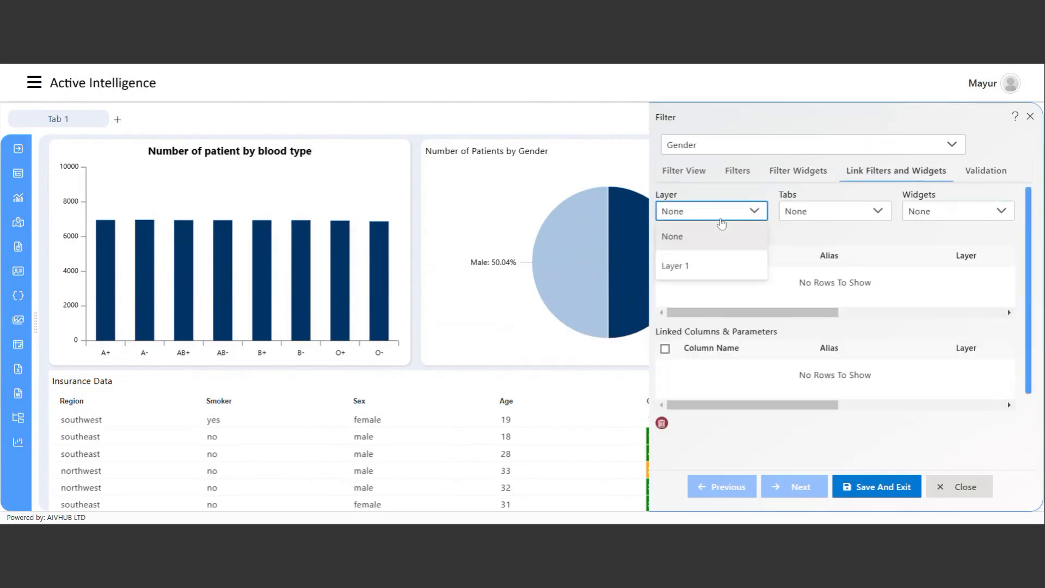
click(678, 265)
click(848, 218)
click(849, 265)
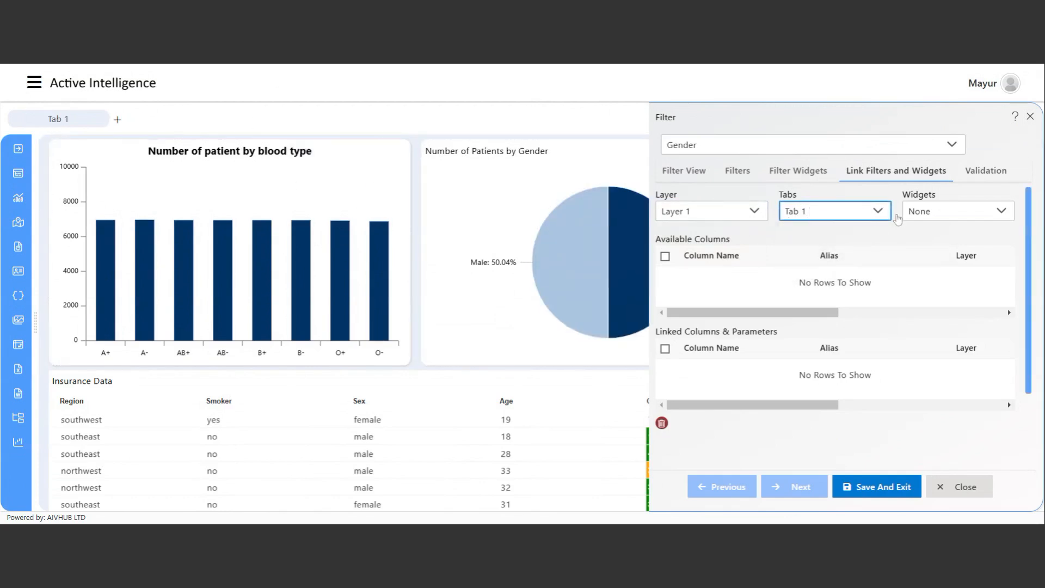
click(958, 212)
click(900, 325)
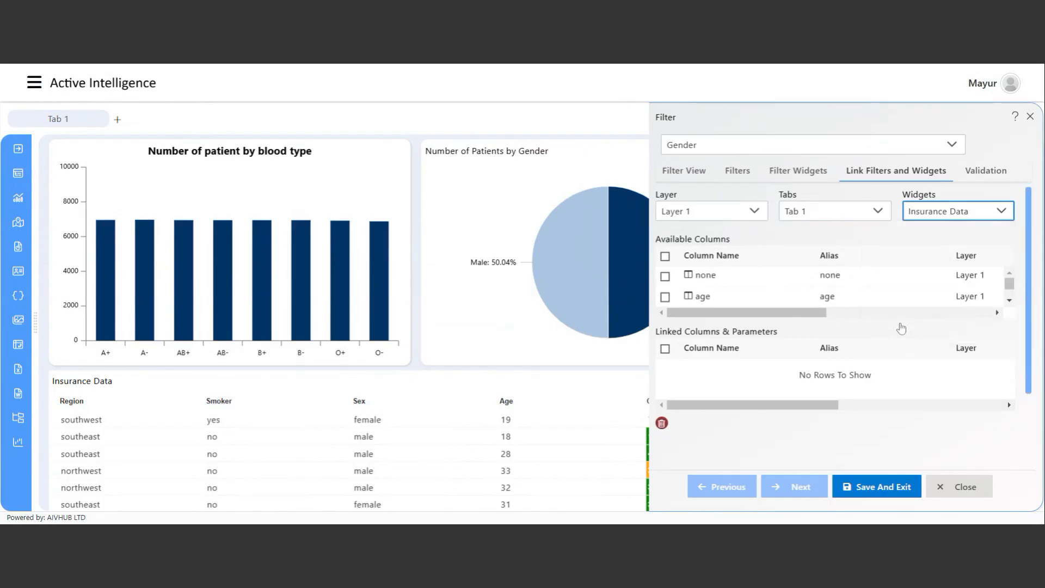
click(1007, 301)
click(1007, 301)
click(1006, 301)
scroll(816, 294, up, 2)
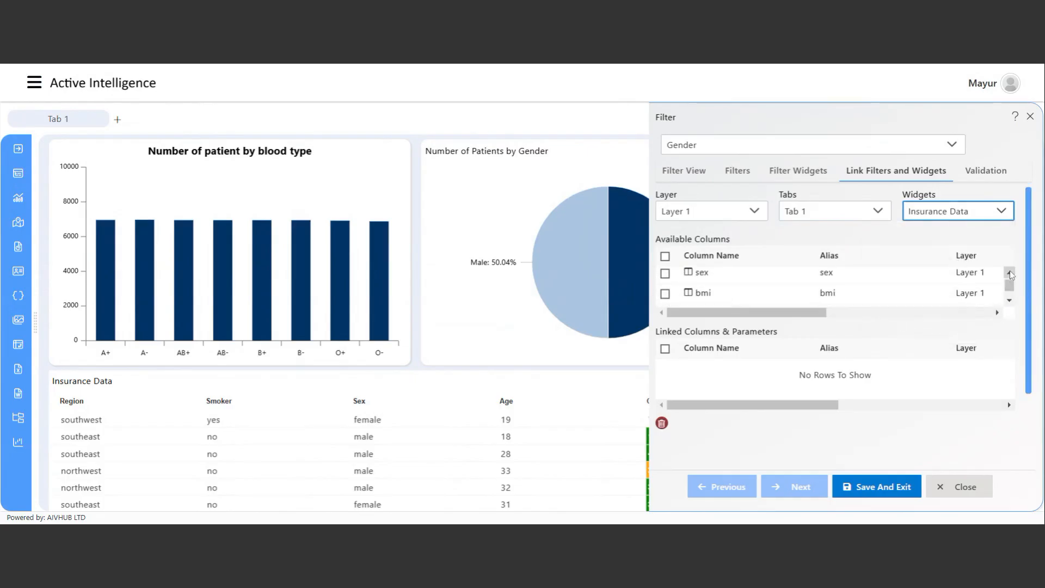
click(665, 290)
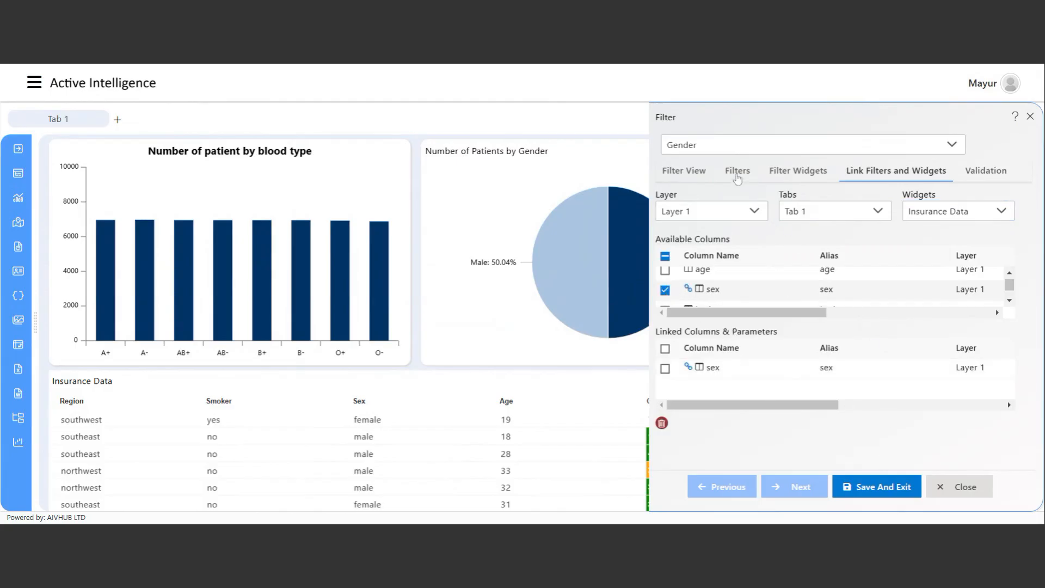
click(738, 171)
click(689, 180)
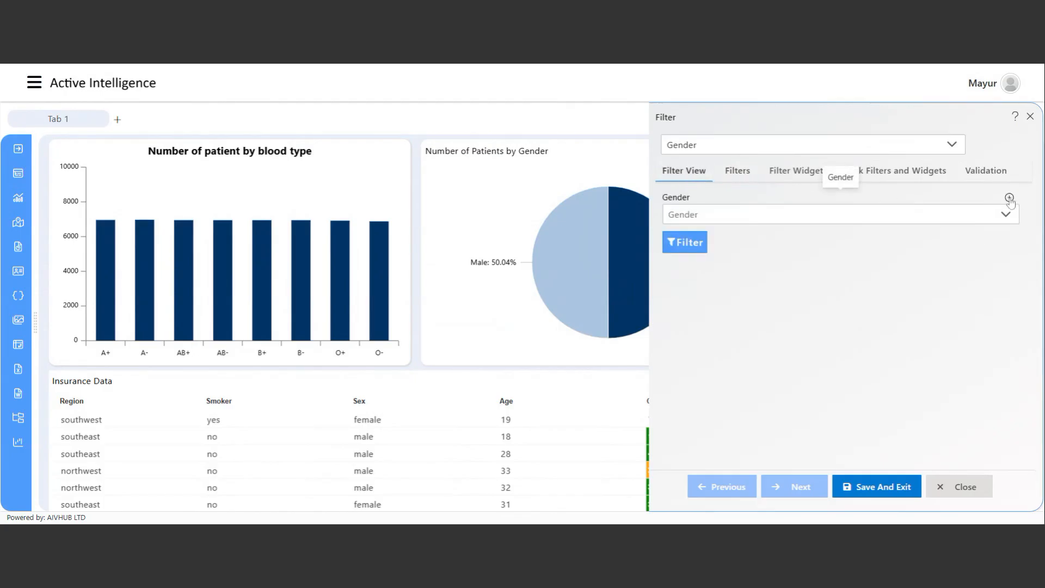
Place the Gender filter widget at the top right, widen it, and save the dashboard.
click(883, 491)
mouse_move(912, 153)
drag(908, 143, 918, 153)
drag(1013, 190, 1027, 186)
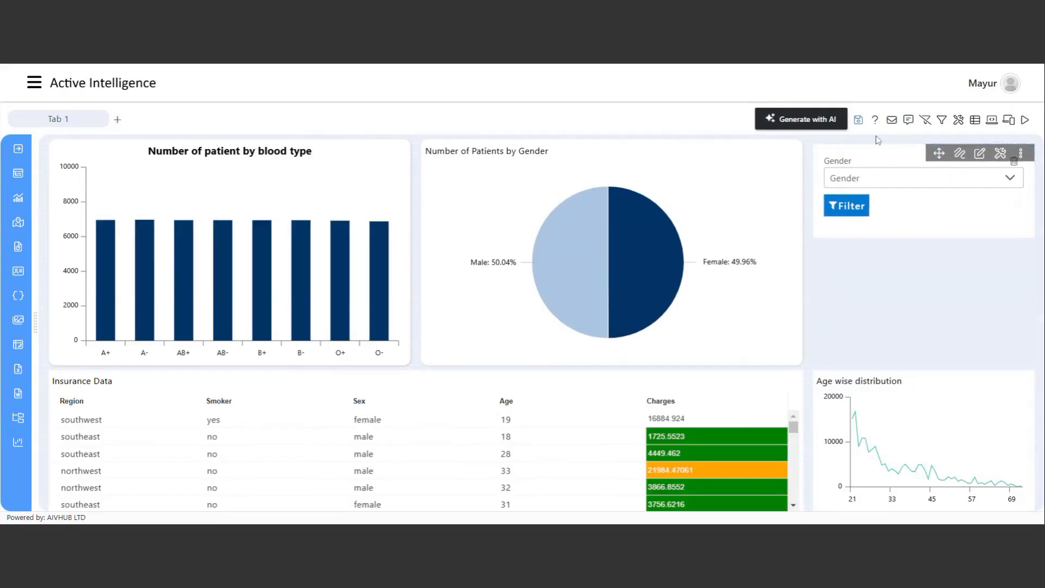
click(859, 120)
click(479, 308)
Preview the dashboard and filter the Insurance Data table to female patients.
click(1025, 121)
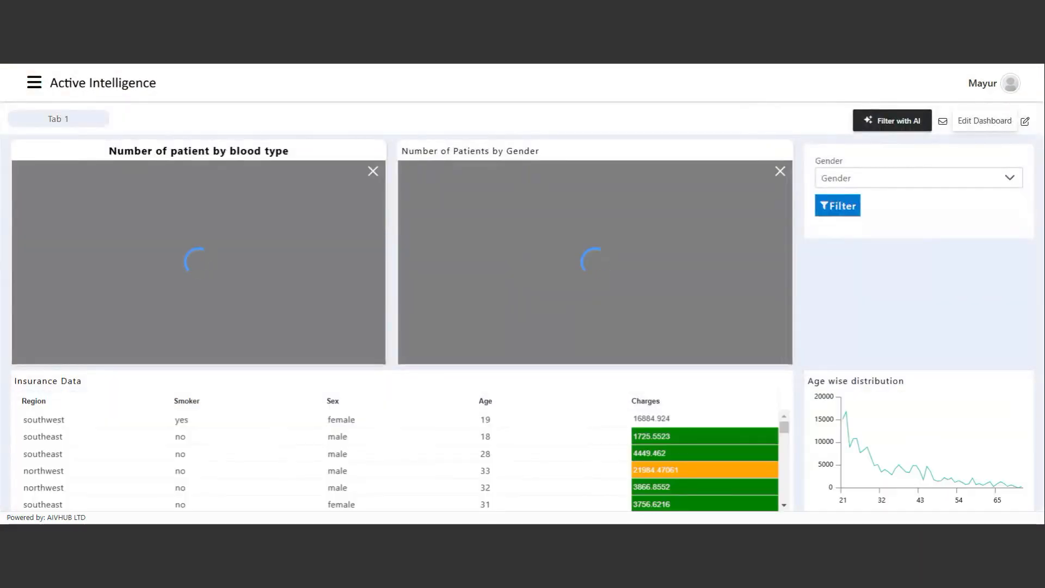
click(935, 189)
click(867, 206)
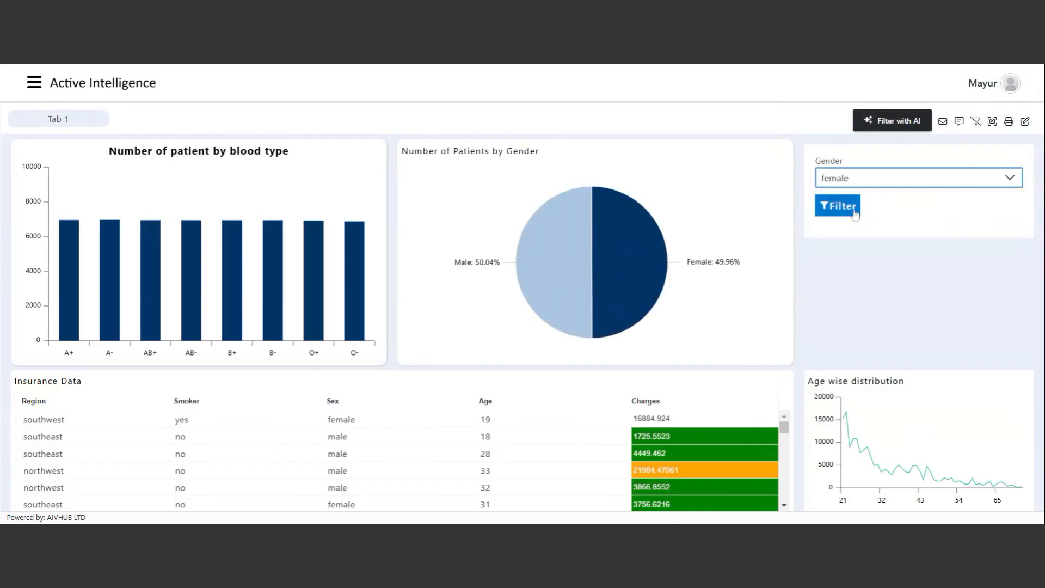
click(846, 207)
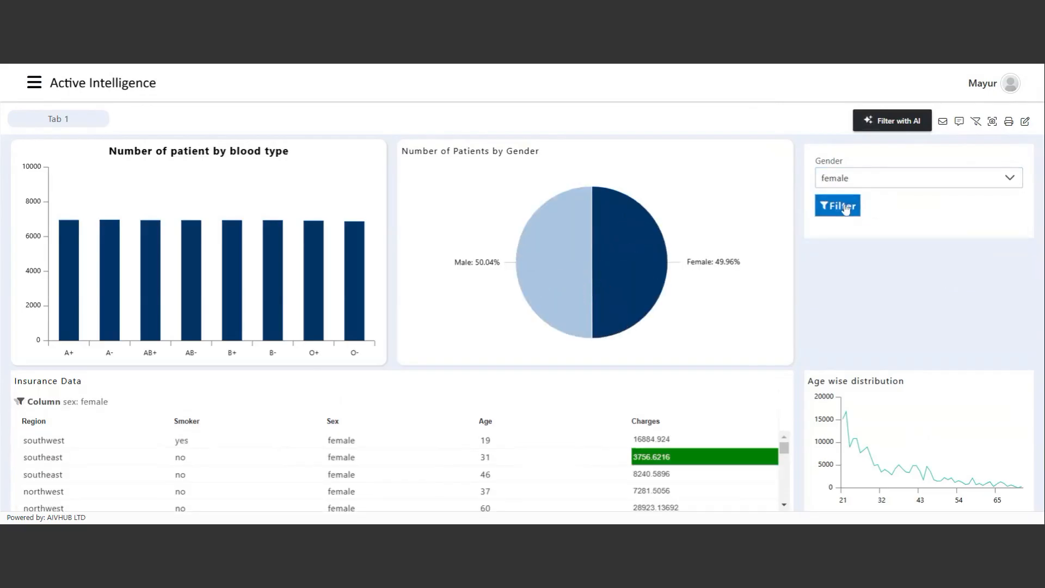
scroll(327, 463, down, 5)
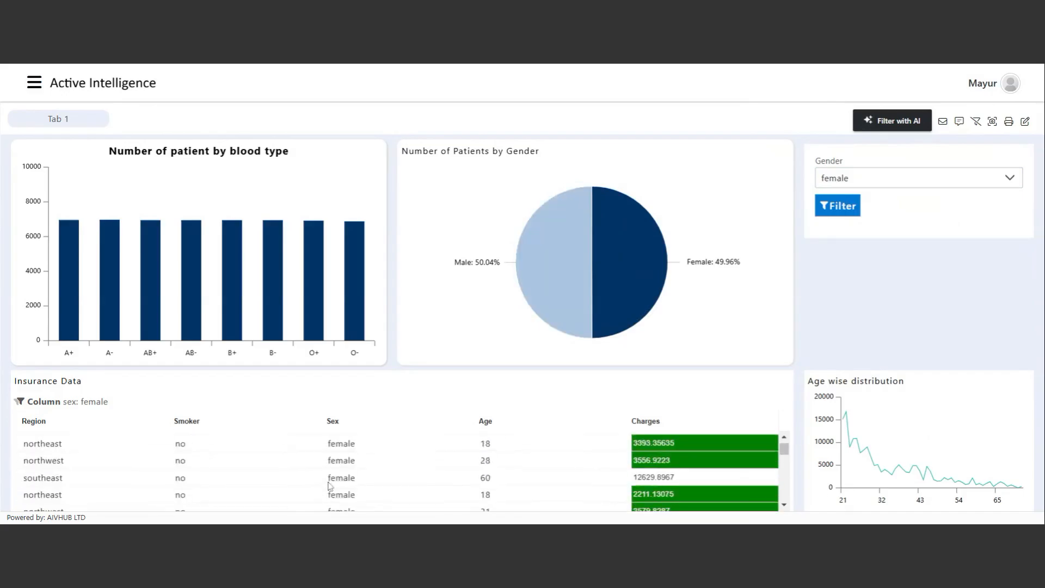
scroll(330, 486, down, 3)
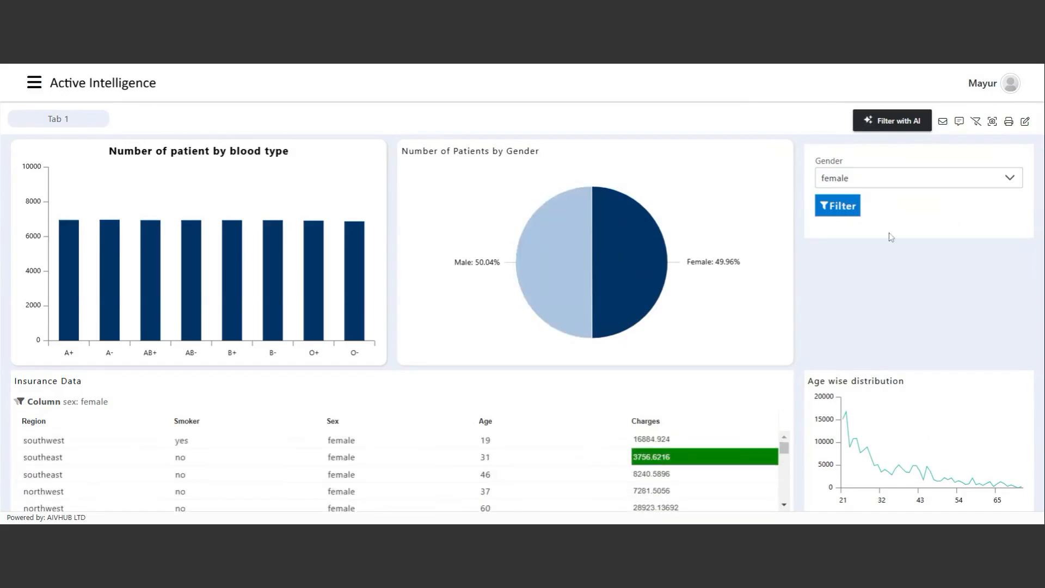
Switch the Gender filter to male, then clear the filter.
click(912, 179)
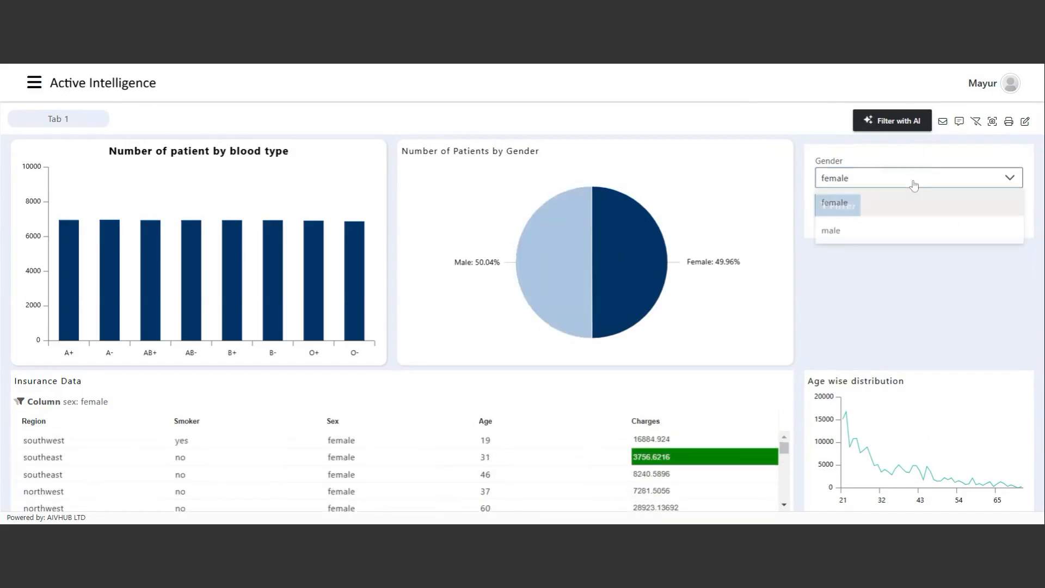
click(872, 241)
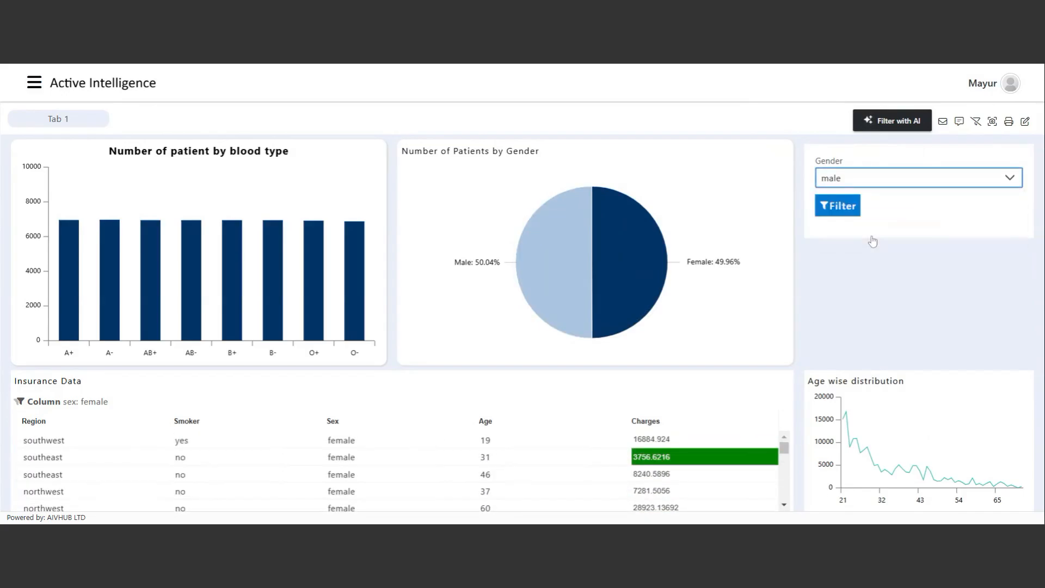
click(844, 207)
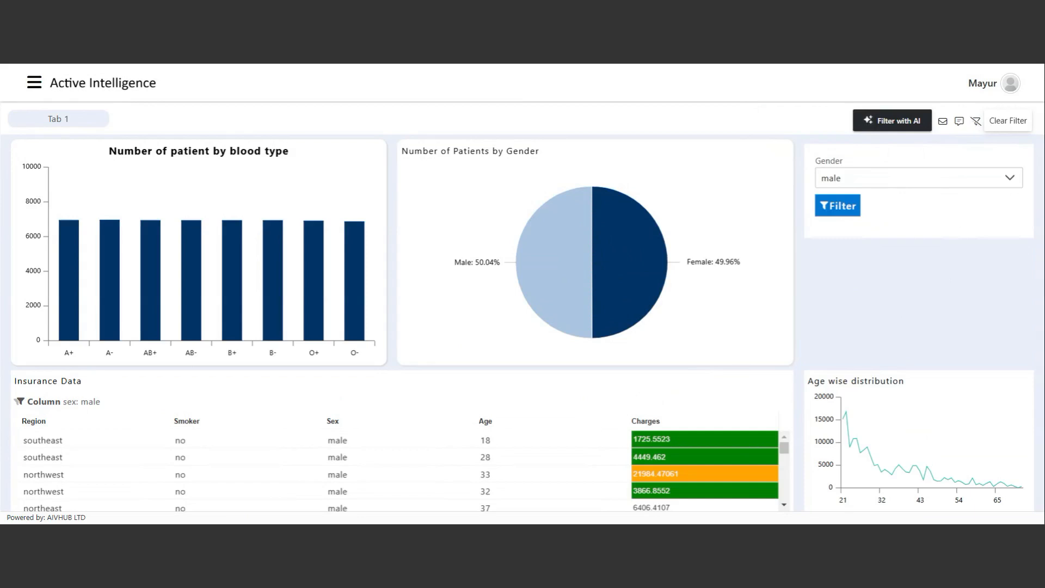
click(976, 121)
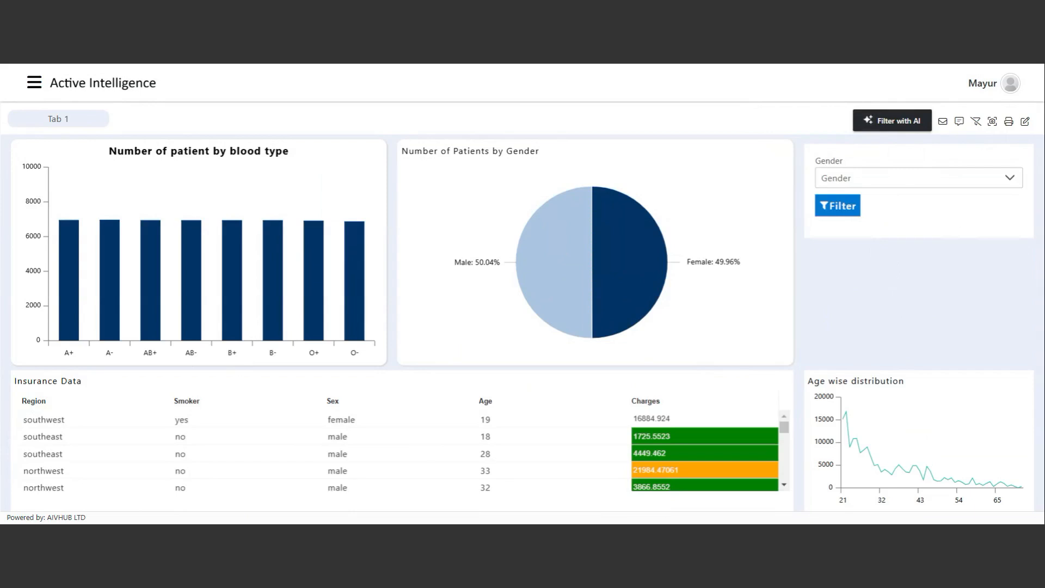
In edit mode, rename the dashboard tab to 'Healthcare Information' in Tab Settings.
click(1025, 122)
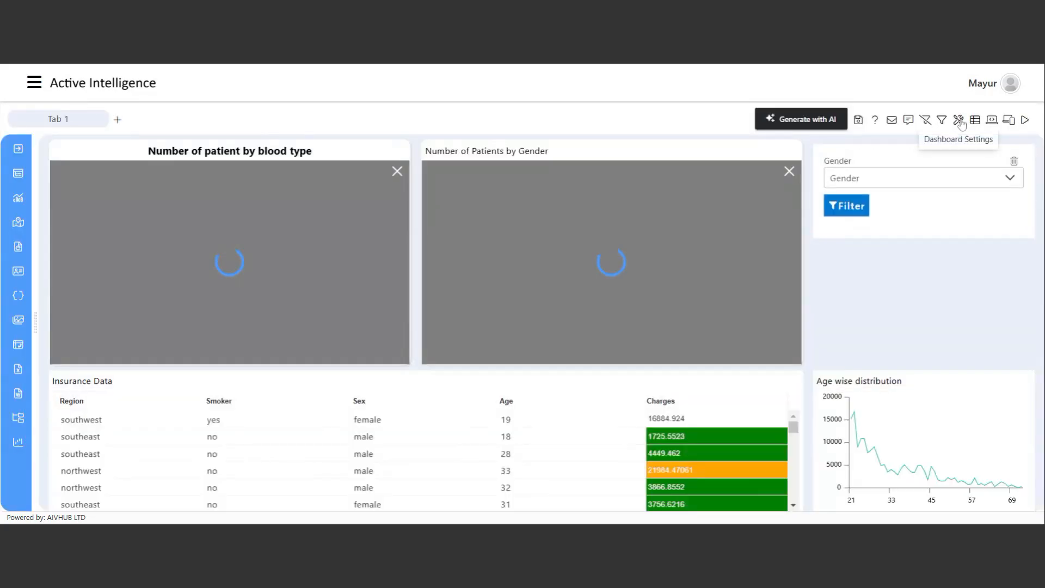
click(958, 122)
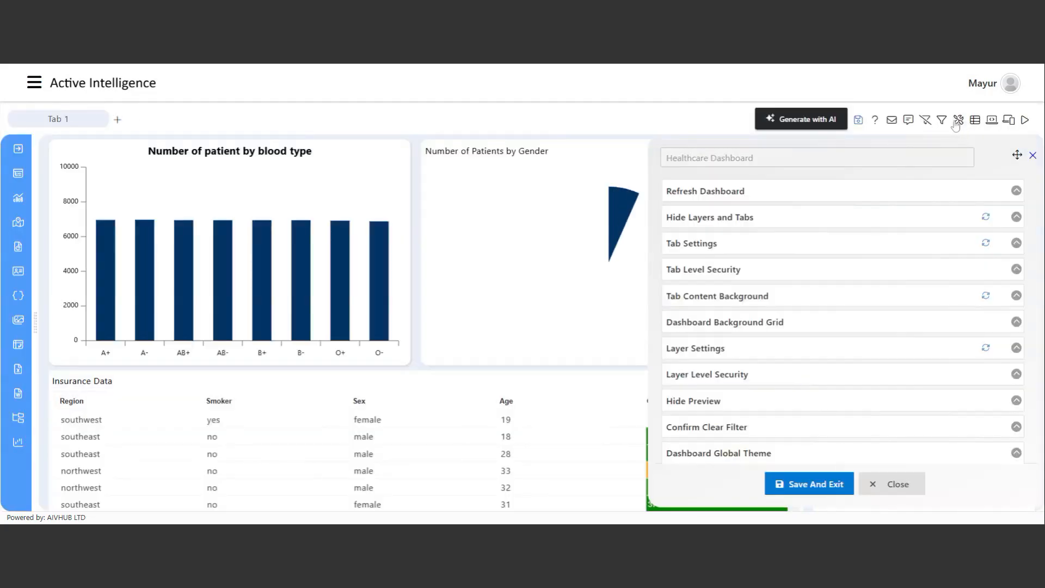
click(738, 249)
drag(878, 333, 844, 340)
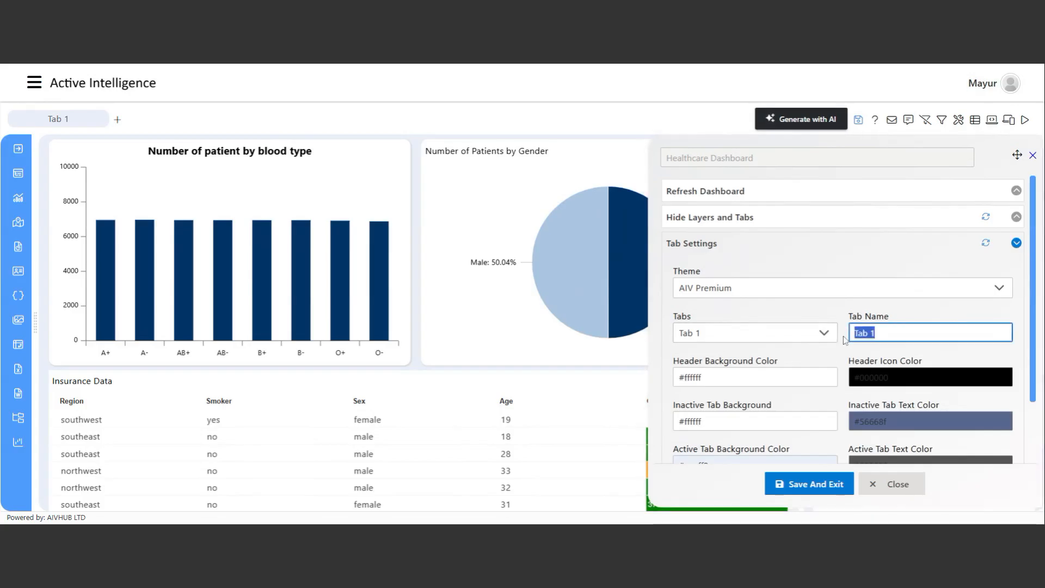
text(Healthcare )
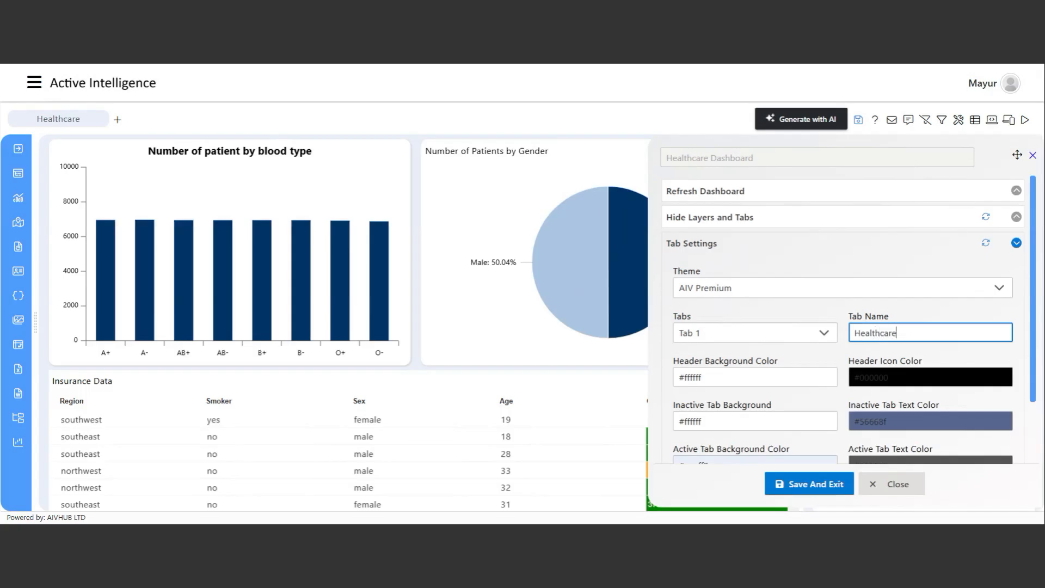
text(Information)
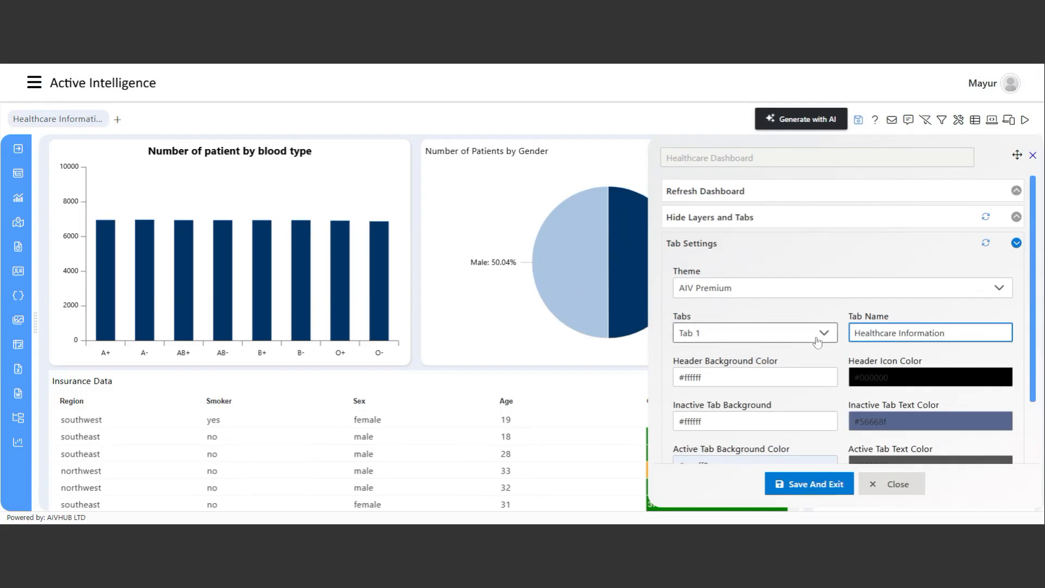
Set the current tab width to 160, keeping the Normal corner style.
scroll(743, 403, down, 3)
click(743, 374)
key(BackSpace)
text(7)
key(BackSpace)
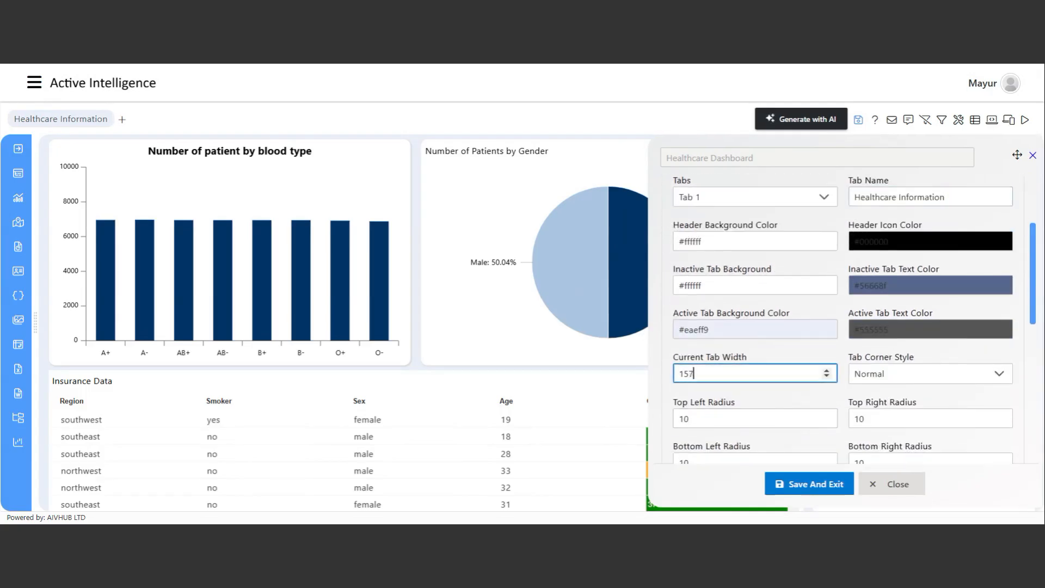
text(9)
key(Up)
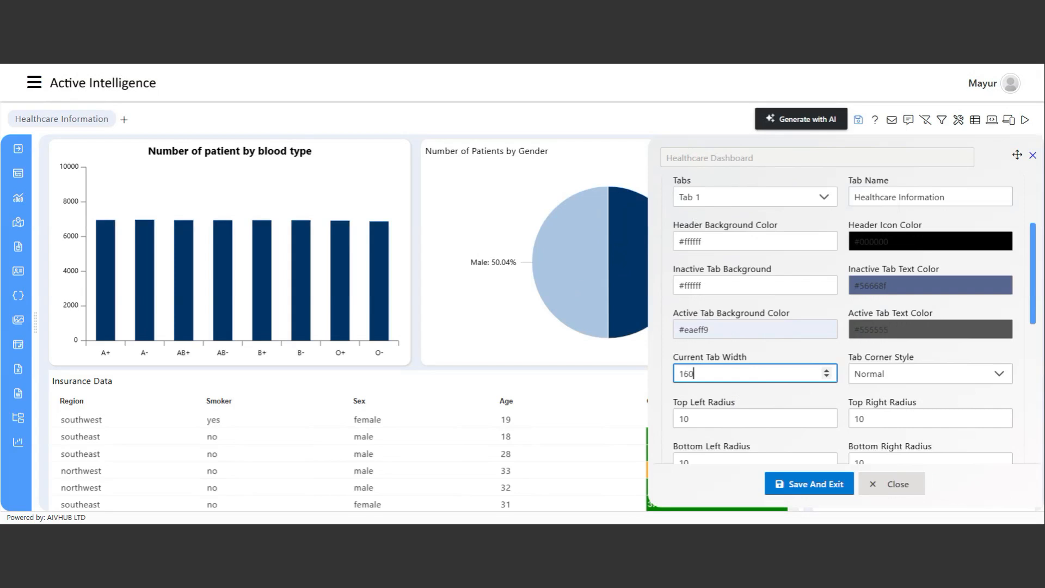
click(917, 375)
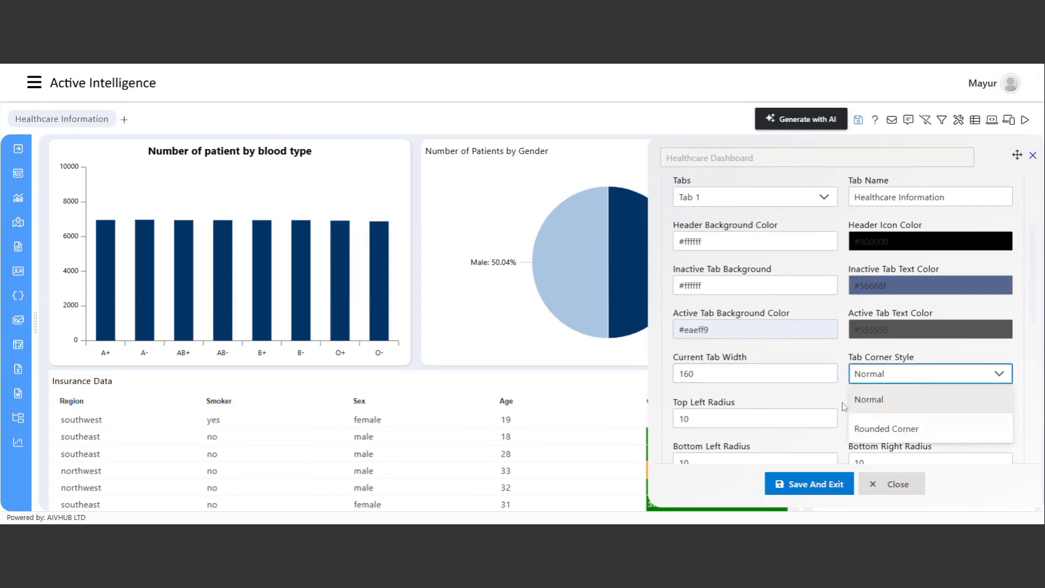
click(817, 391)
Save the tab settings and the dashboard, then preview it.
scroll(818, 397, down, 1)
scroll(767, 383, down, 2)
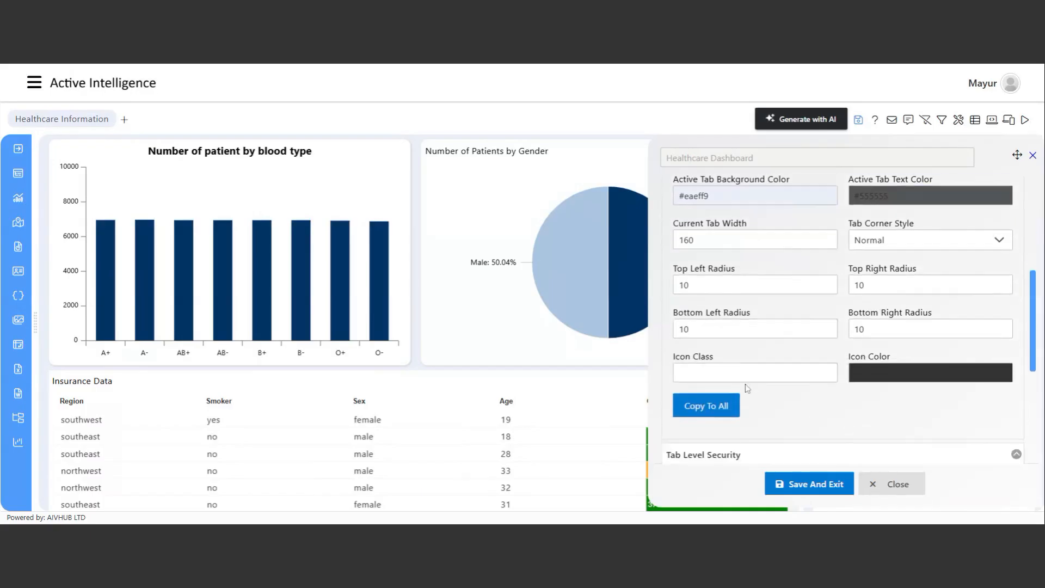
click(751, 302)
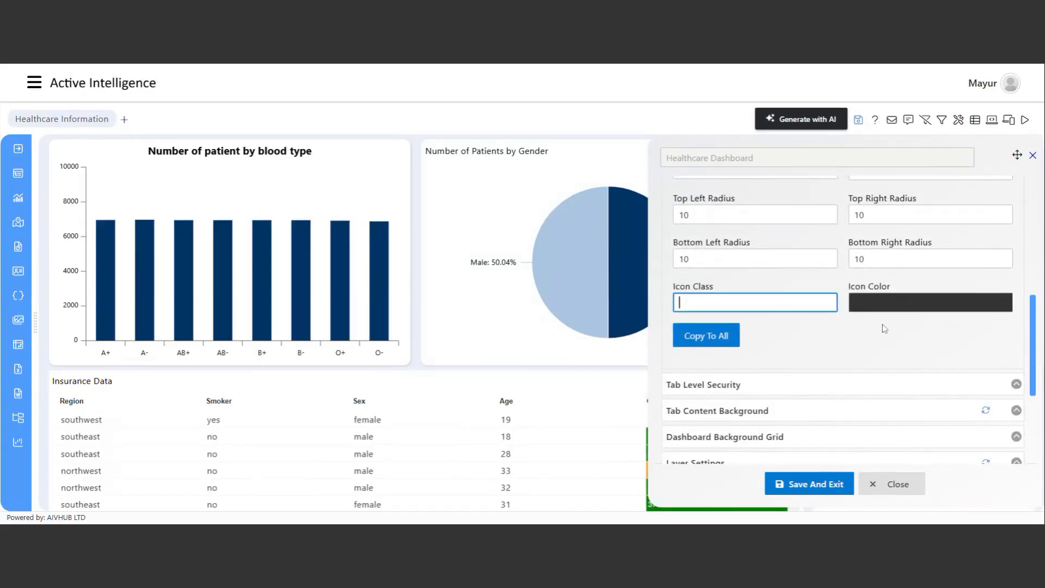
click(807, 486)
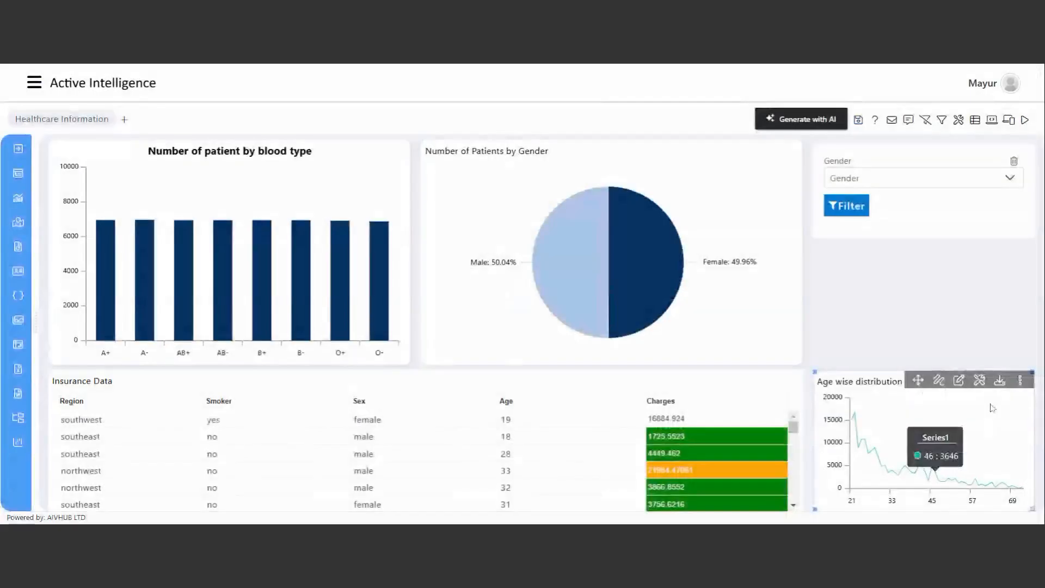
click(859, 121)
click(484, 314)
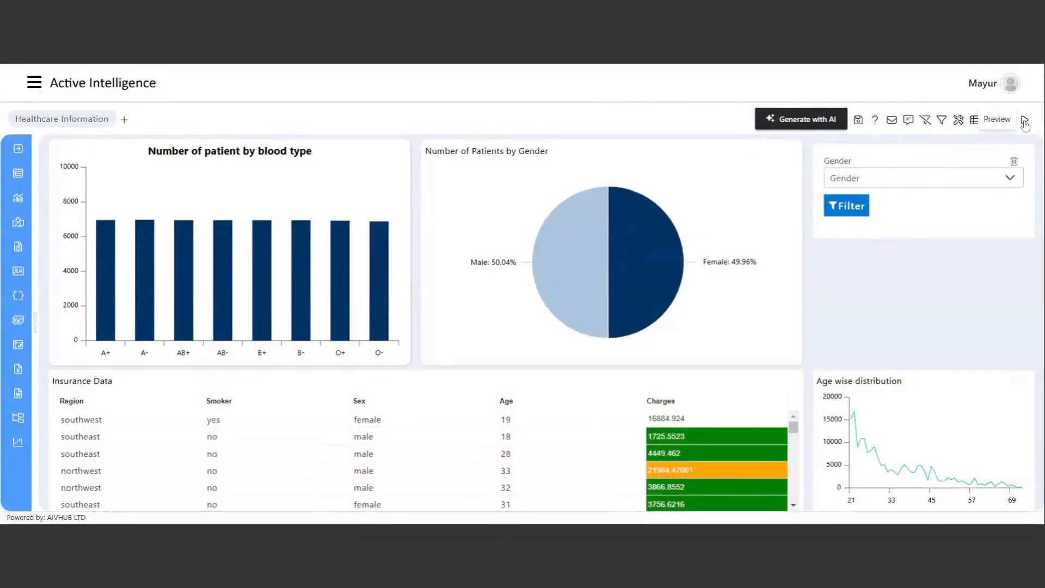
click(1025, 122)
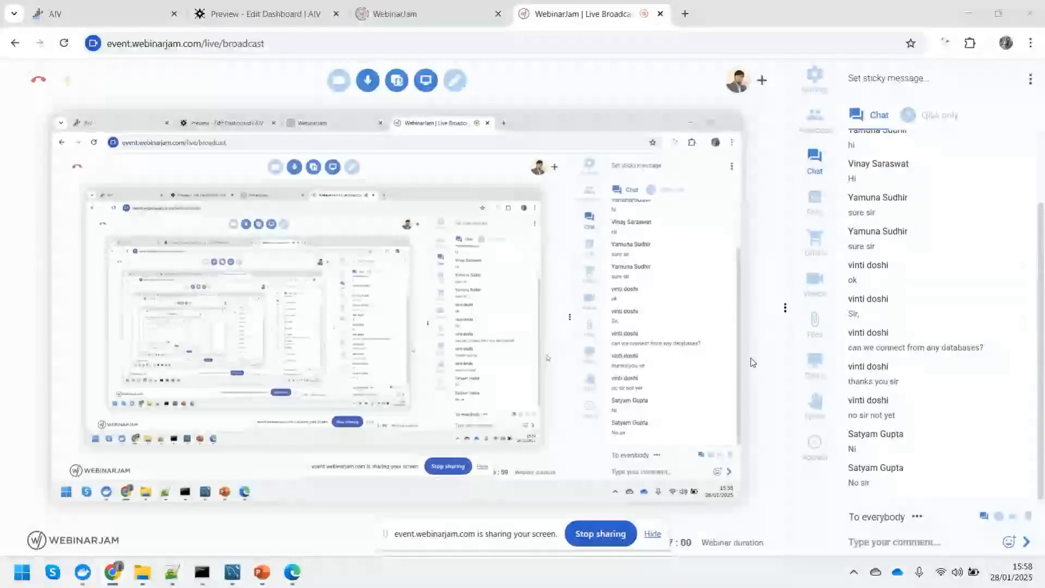
Return to the AIV dashboard browser tab and hide the screen-sharing notification.
click(110, 5)
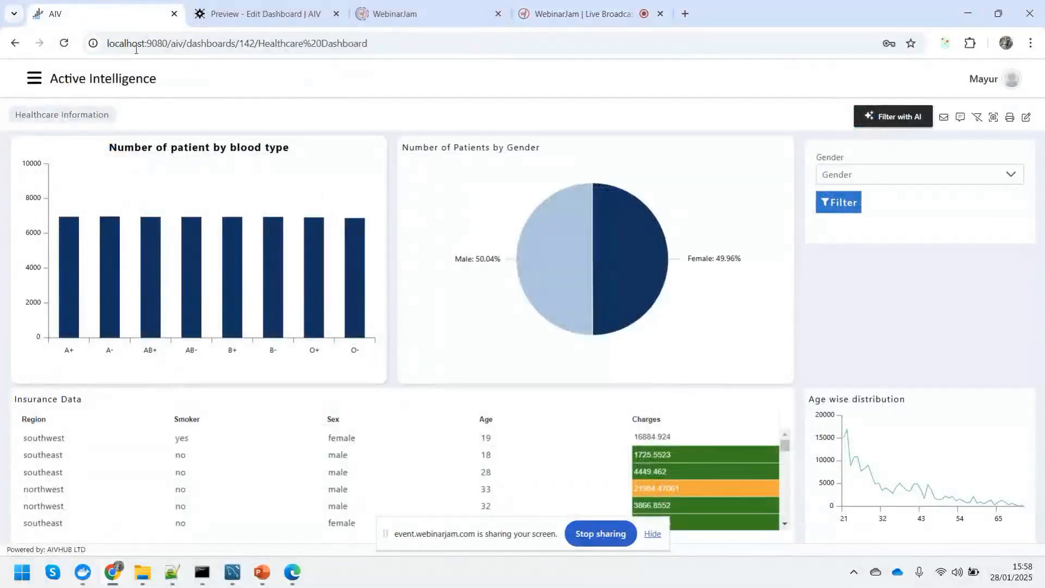
click(652, 535)
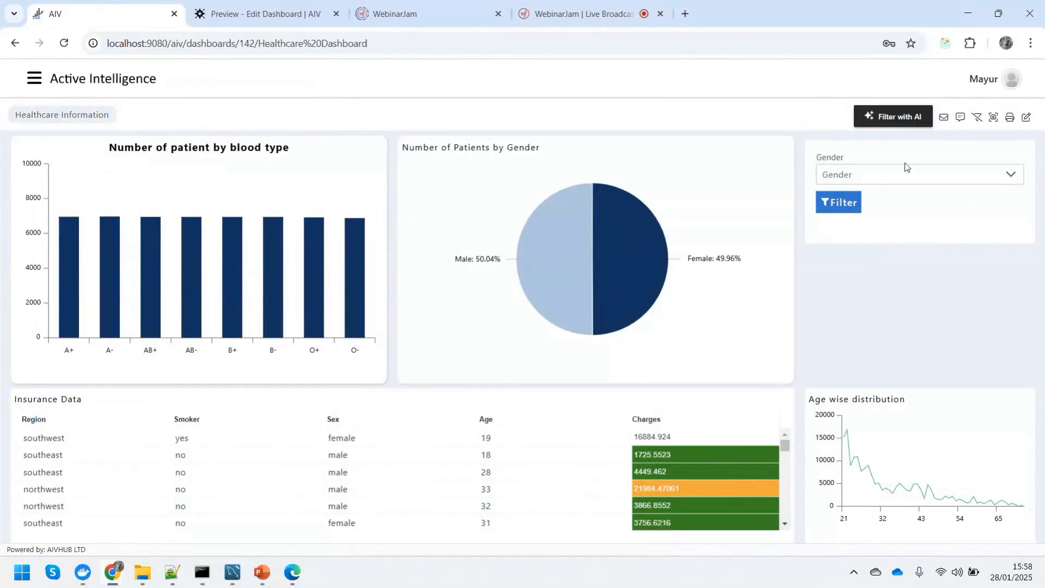
Generate embed links for the Healthcare Dashboard from the Dashboard List View.
click(33, 82)
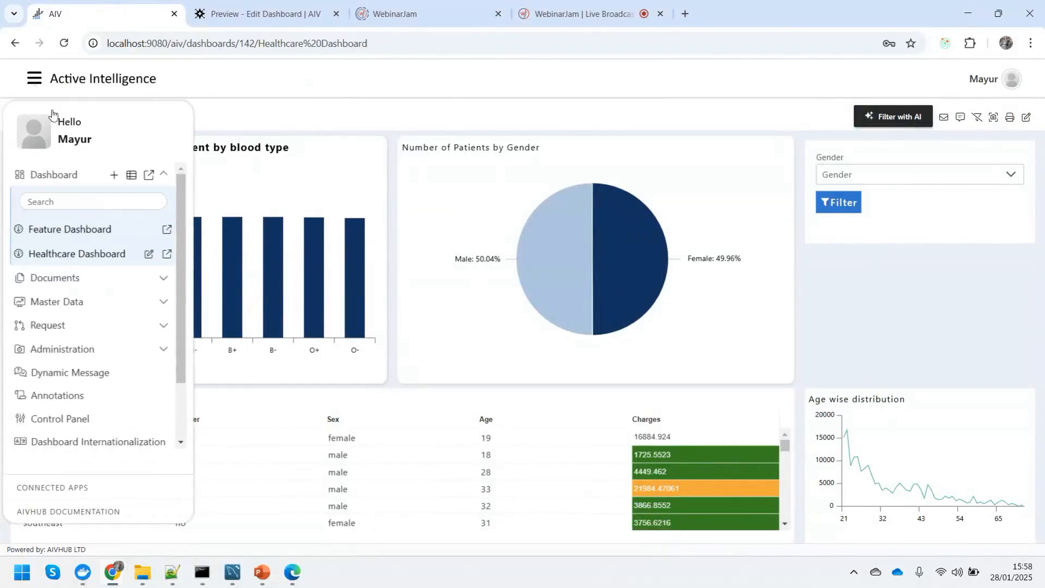
click(130, 178)
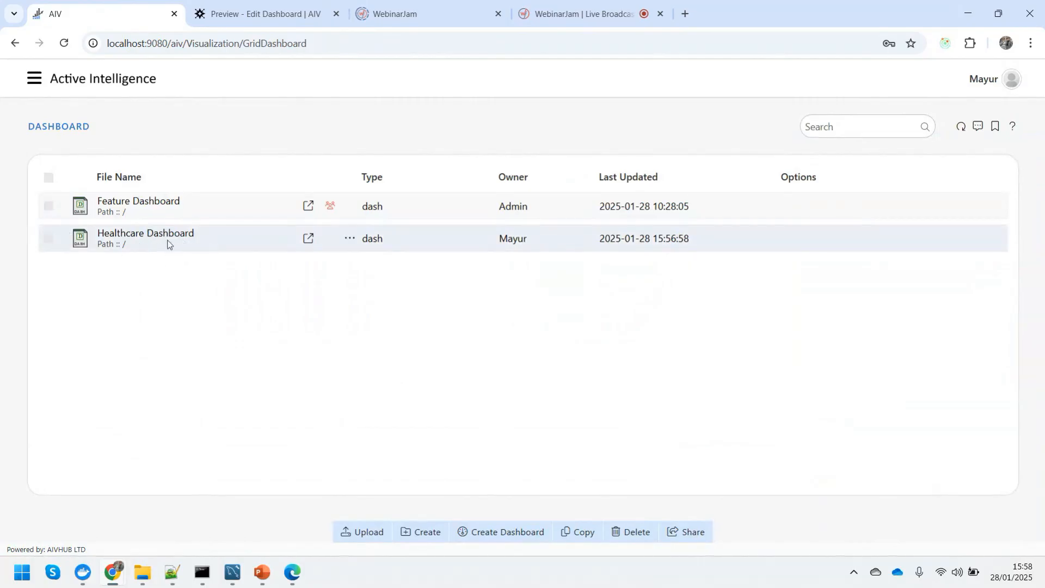
right_click(168, 245)
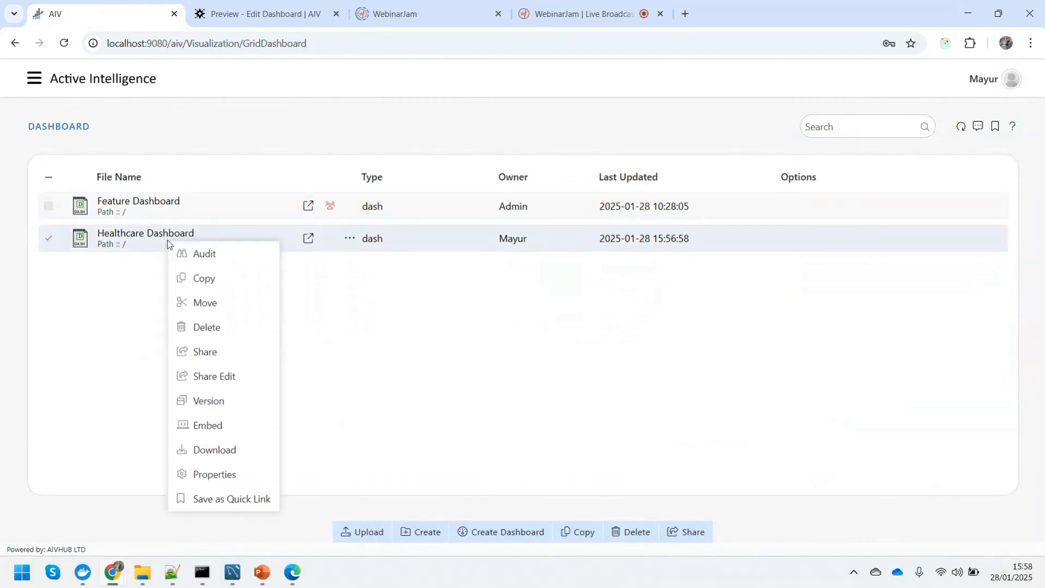
click(218, 427)
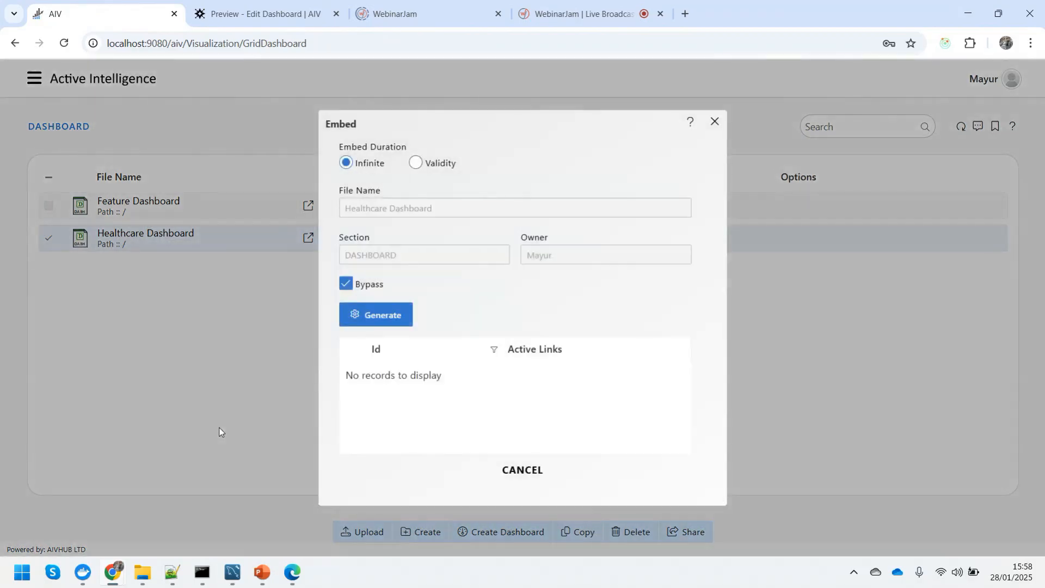
click(391, 320)
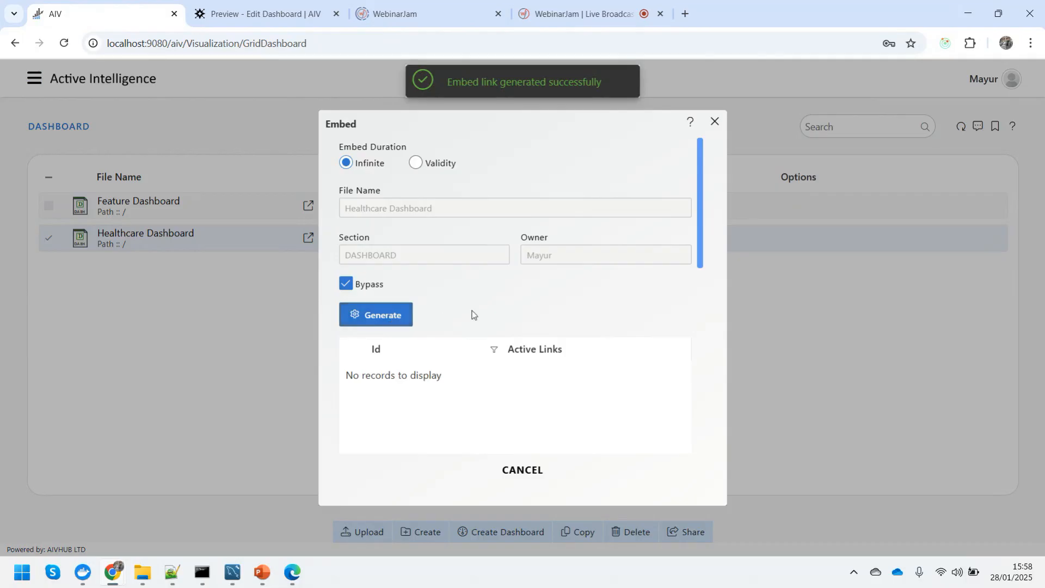
Copy the External Embed URL and switch to the HealthCare Plus website.
scroll(472, 315, down, 6)
drag(553, 373, 345, 324)
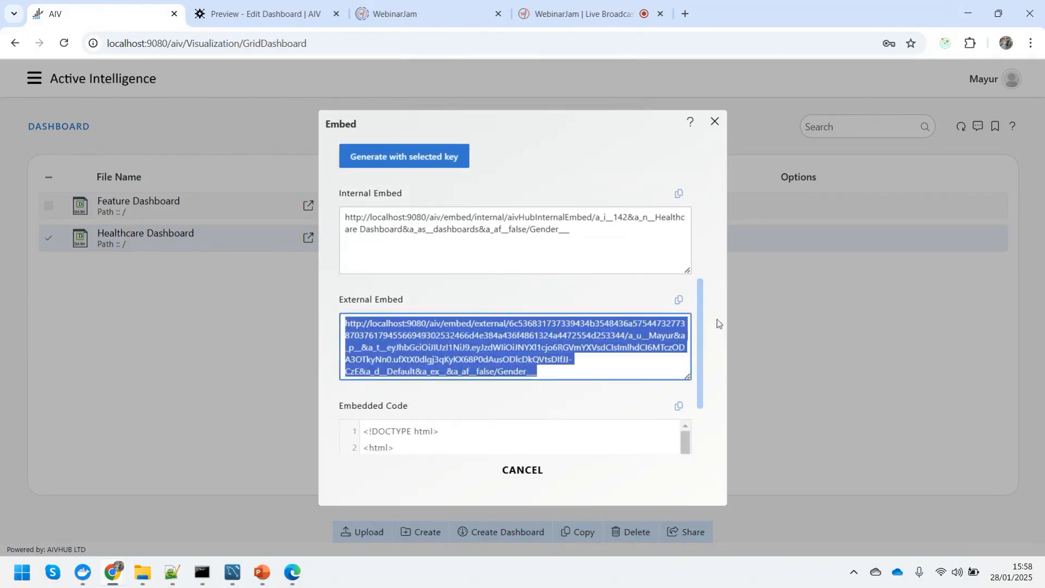
click(680, 303)
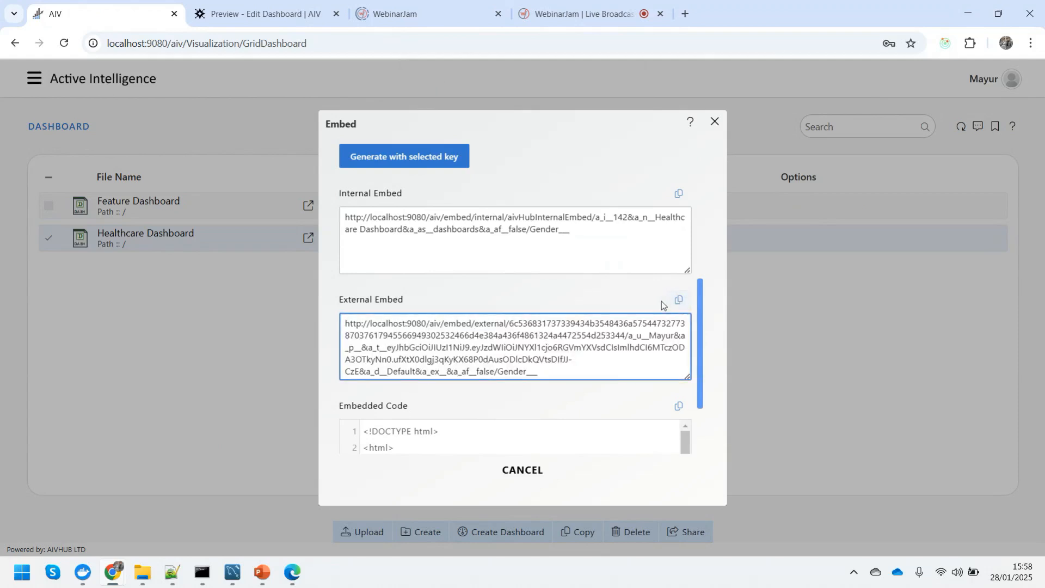
click(290, 569)
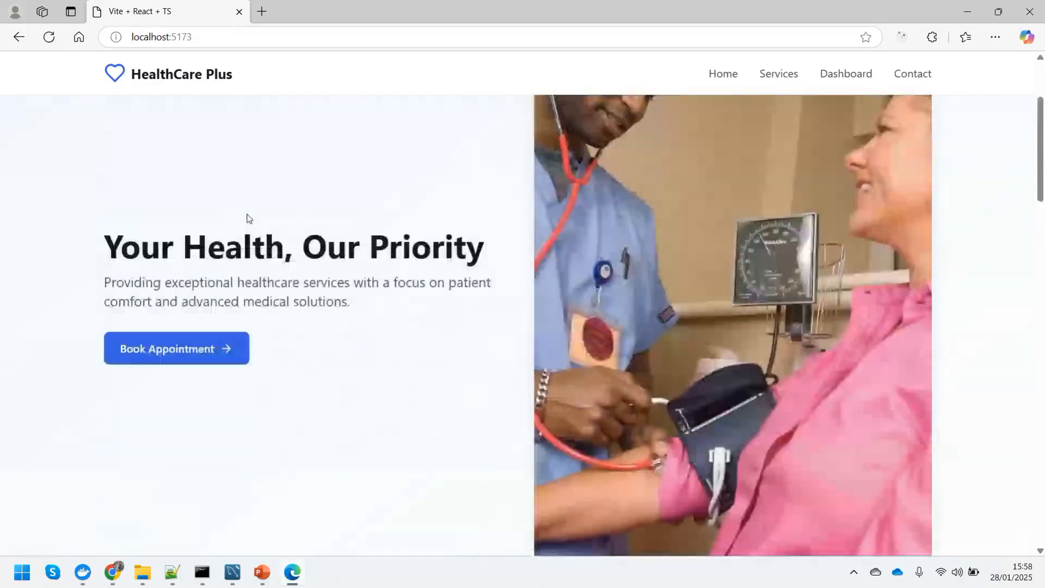
Reload the HealthCare Plus page, minimise Edge, and bring Notepad++ forward.
key(F5)
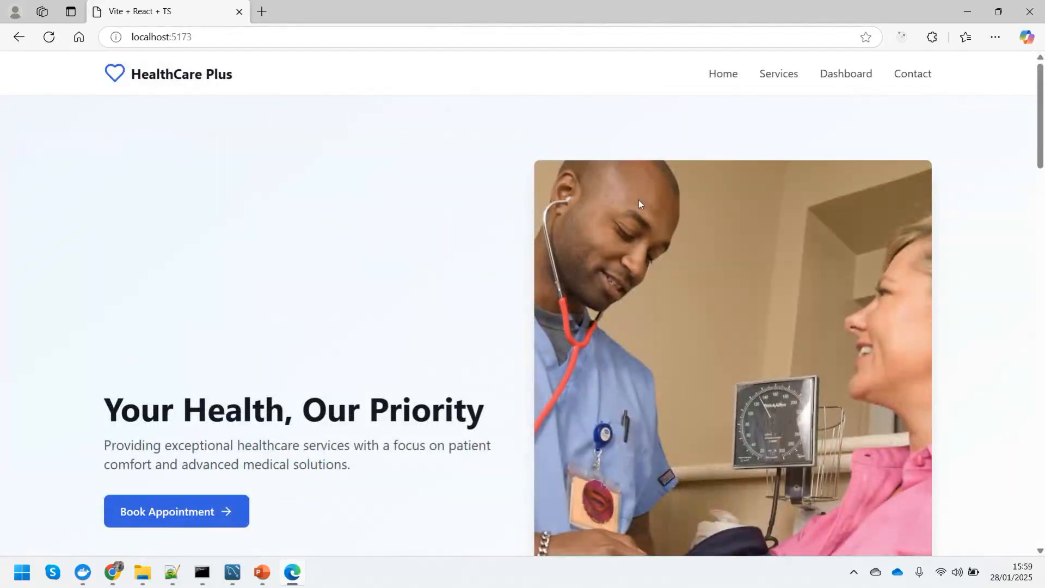
click(967, 11)
click(174, 582)
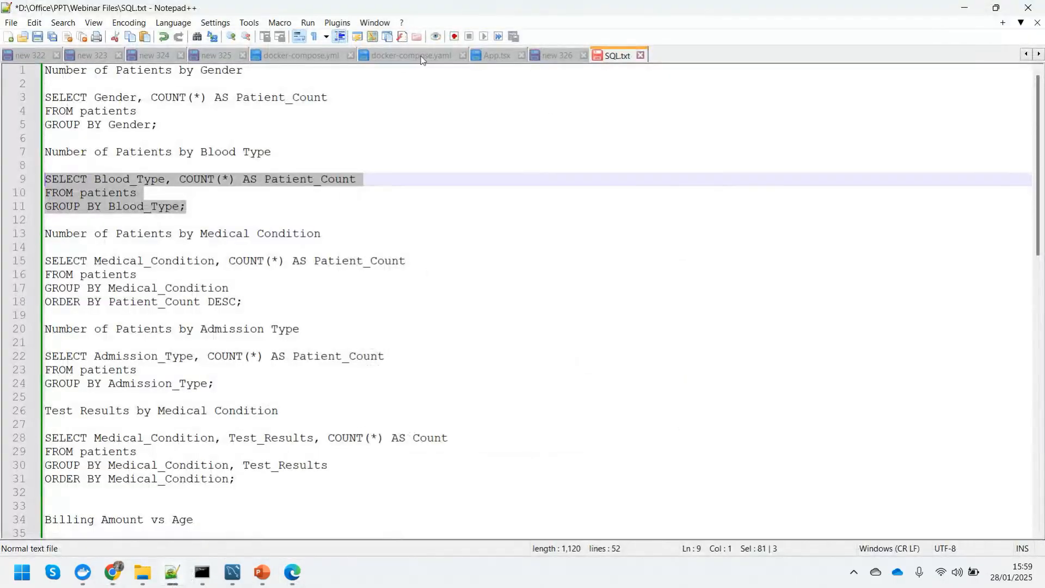
Replace App.tsx's iframe src with the new embed URL ending in noparam, save, and return to Edge.
click(498, 56)
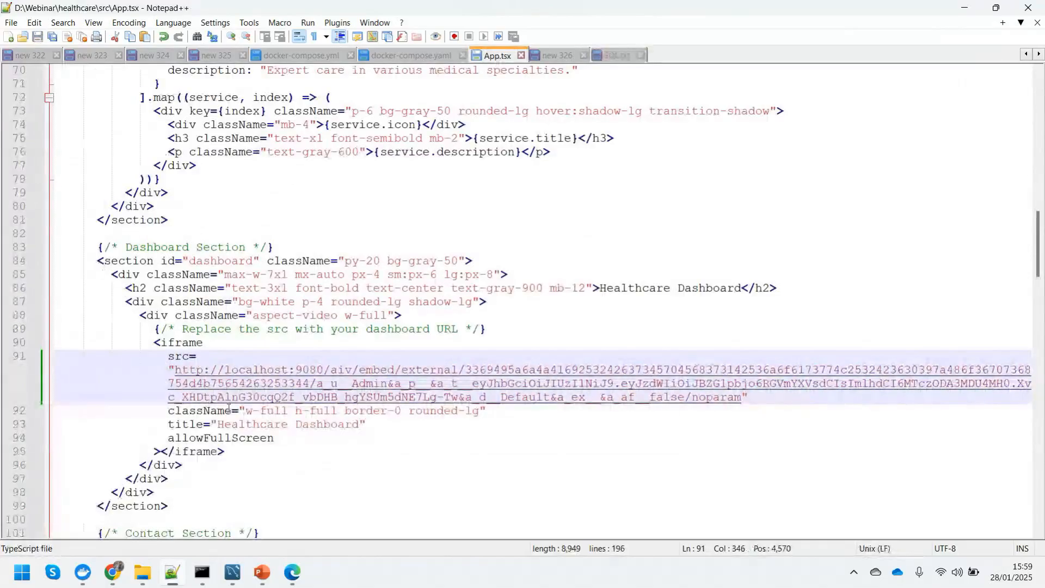
drag(175, 371, 741, 399)
key(ctrl+v)
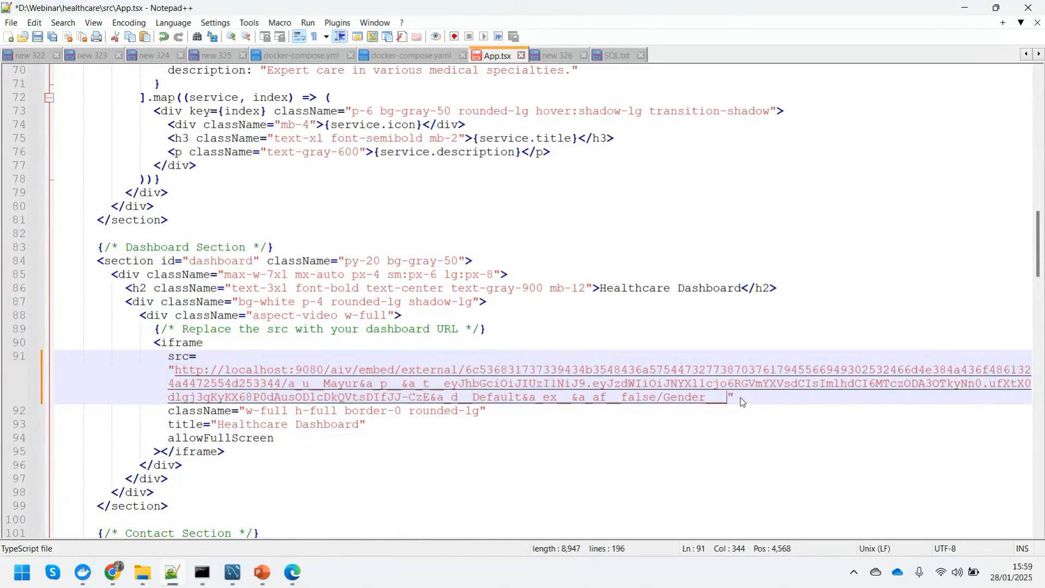
shift+click(663, 403)
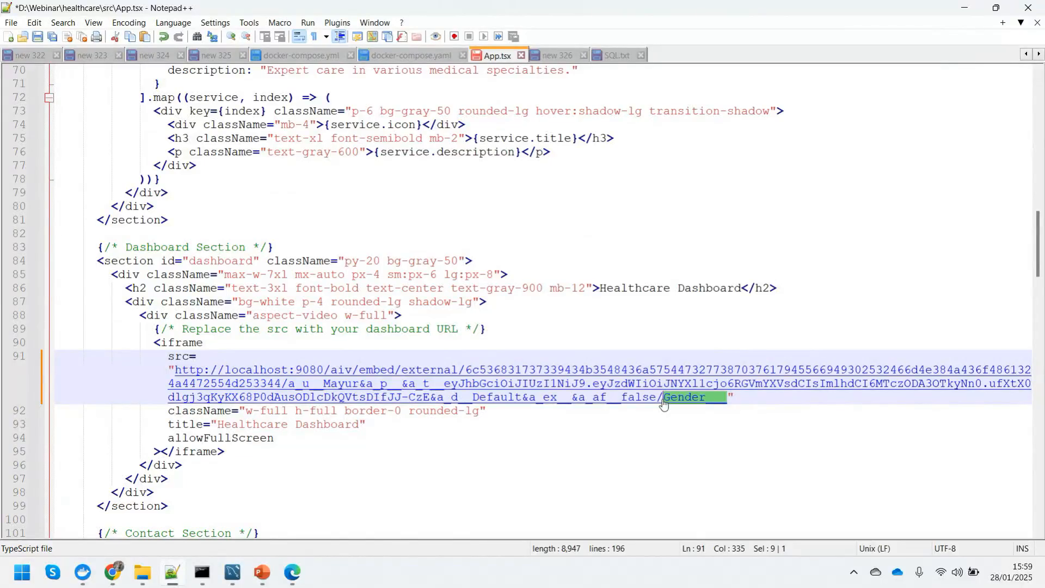
text(noparam)
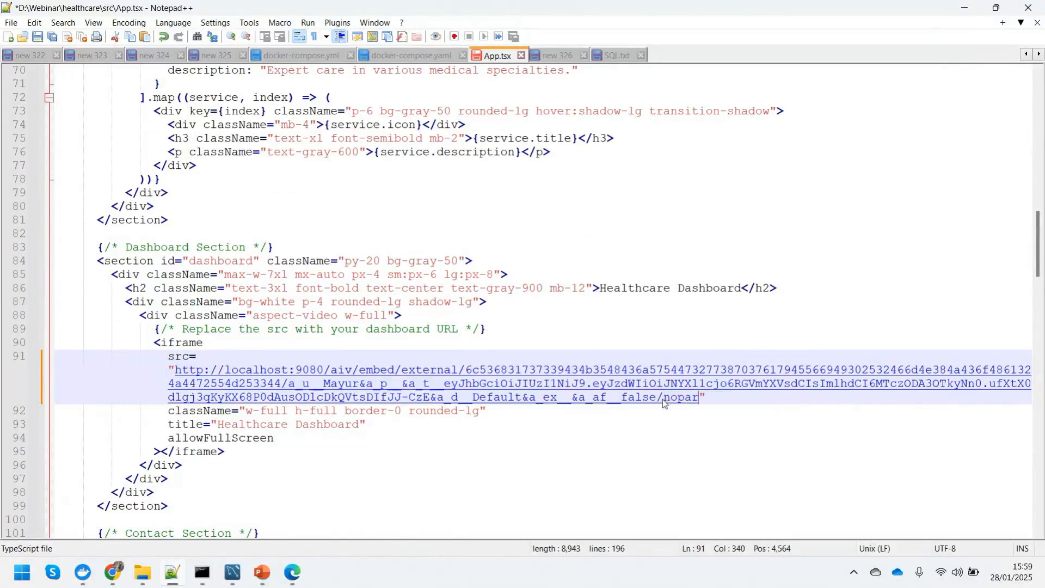
key(ctrl+s)
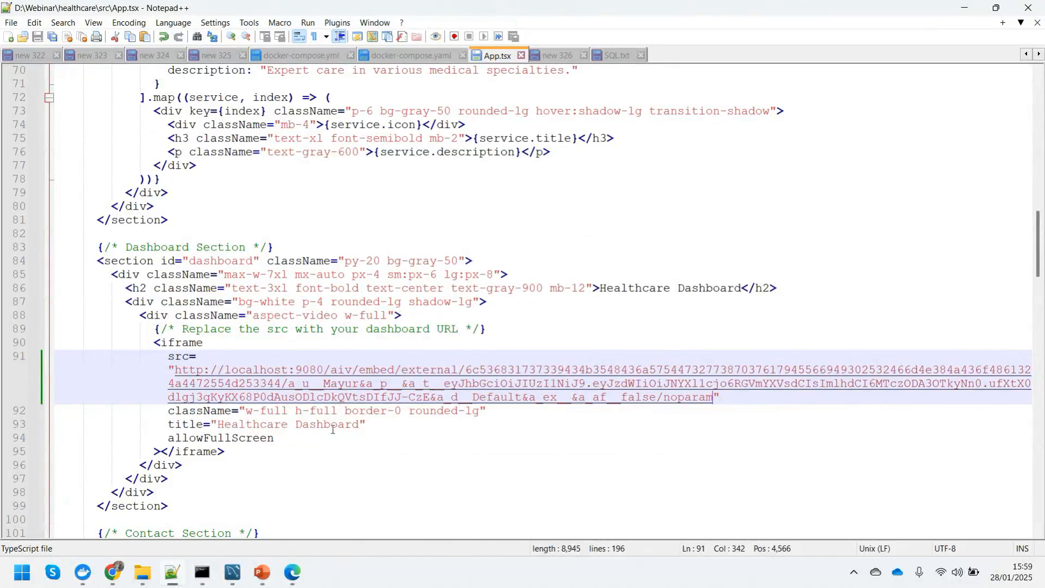
click(293, 580)
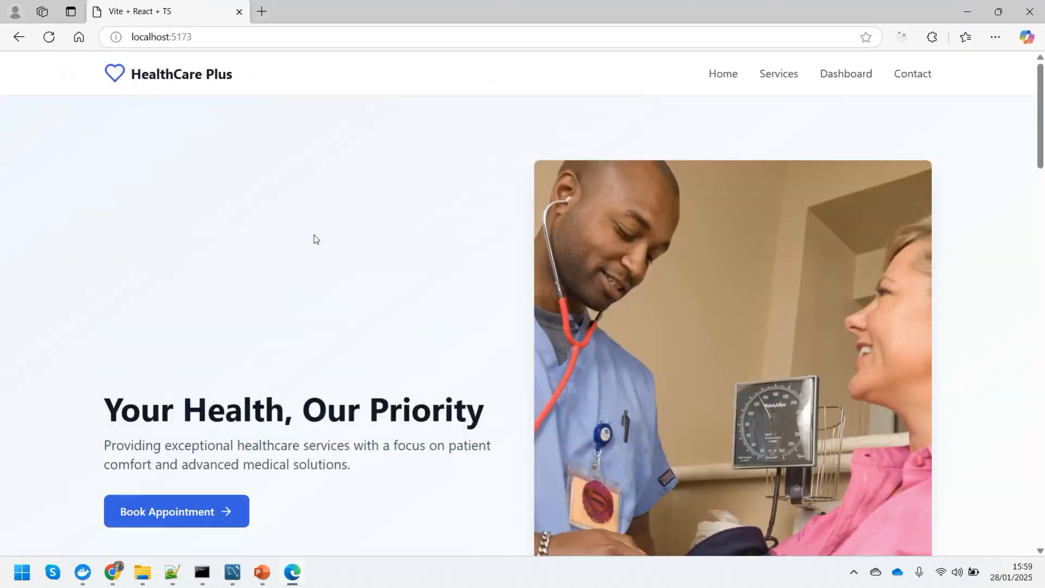
Scroll the HealthCare Plus page past Our Services to the embedded Healthcare Dashboard.
scroll(310, 253, down, 6)
scroll(24, 236, down, 10)
scroll(22, 239, down, 2)
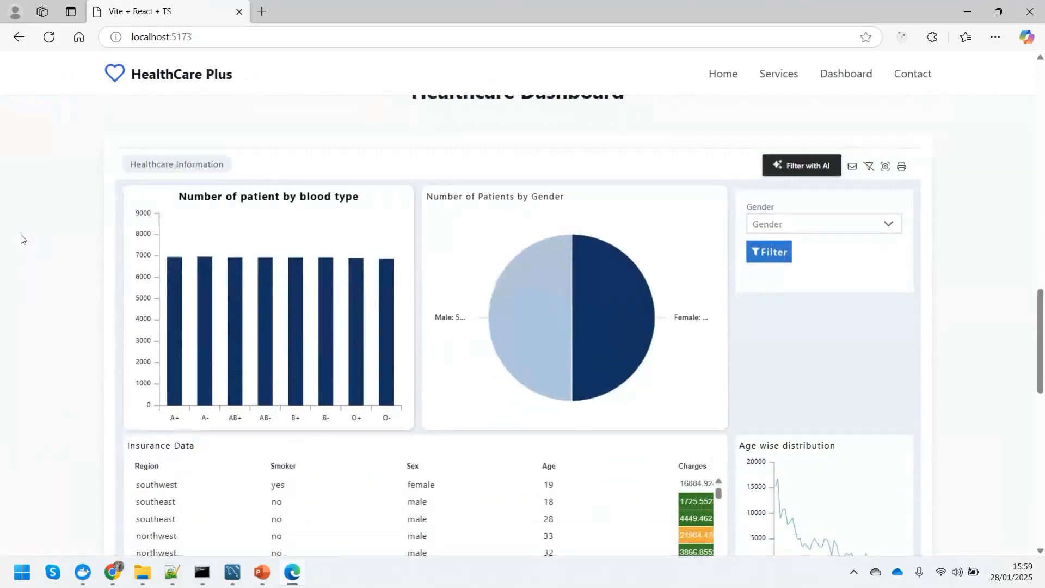
scroll(22, 237, down, 3)
scroll(22, 235, up, 3)
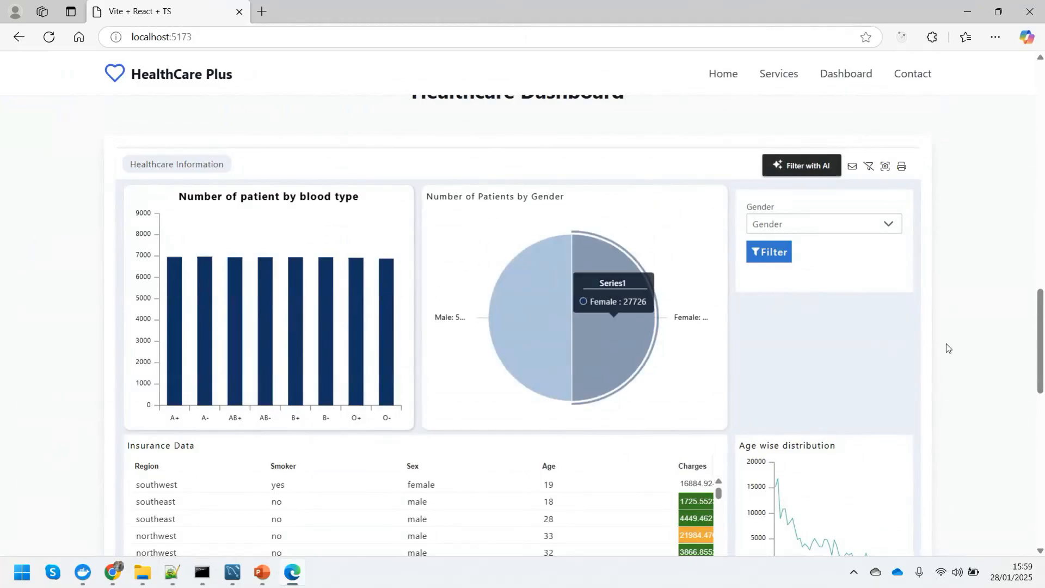
scroll(910, 344, down, 2)
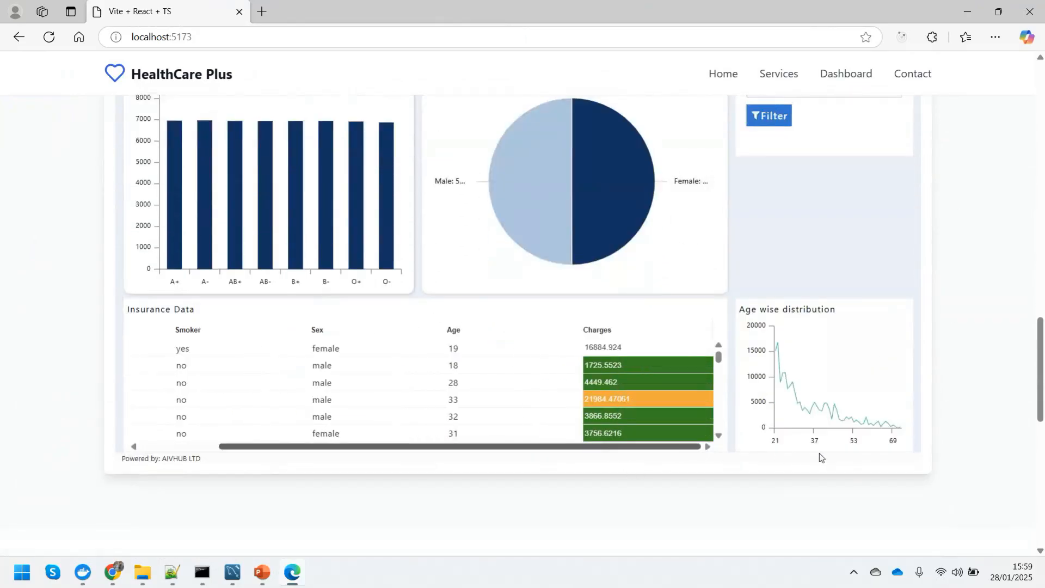
scroll(850, 259, up, 4)
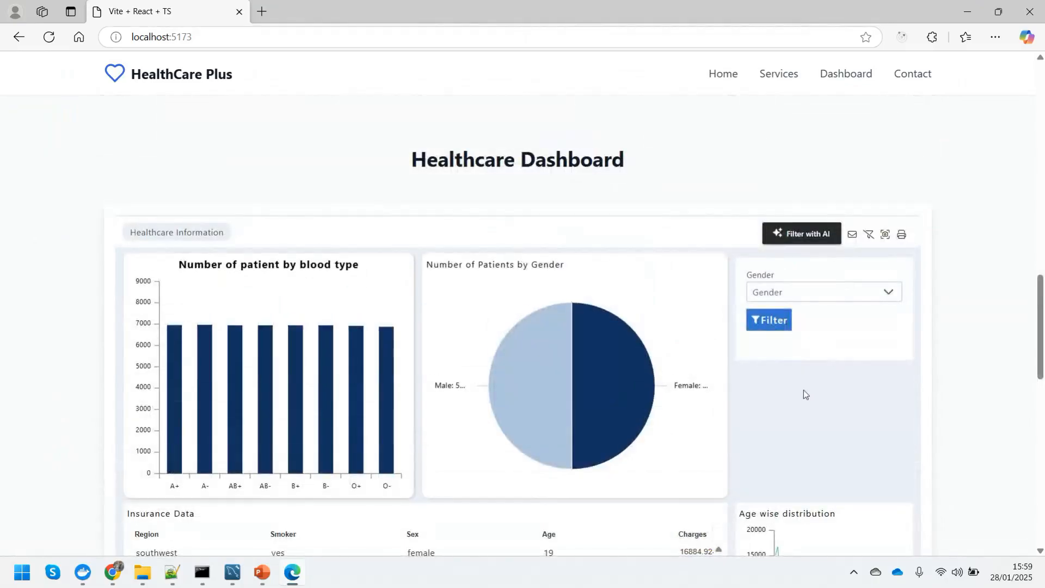
scroll(803, 390, up, 3)
scroll(803, 390, down, 4)
scroll(803, 389, up, 6)
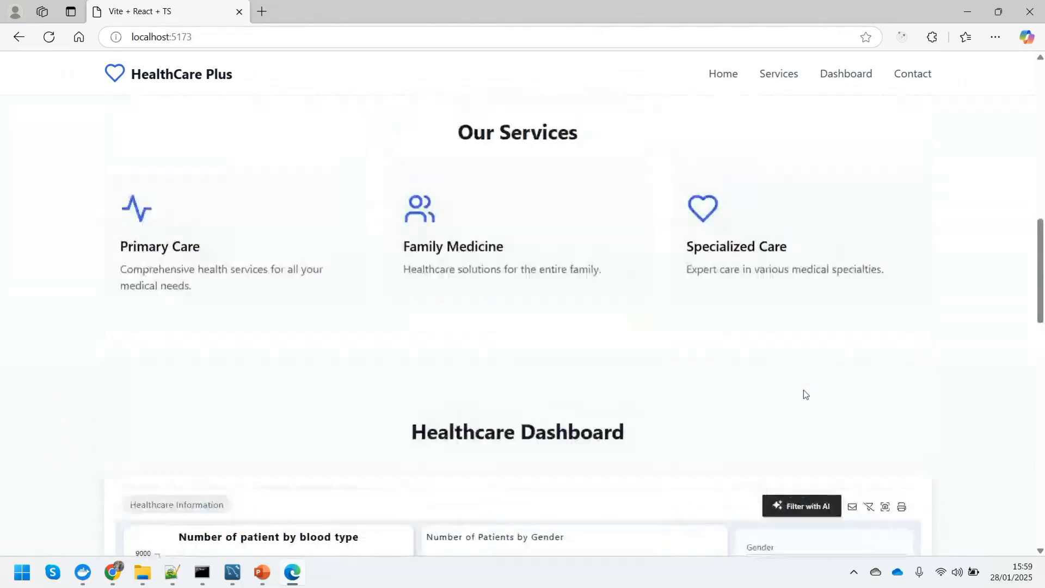
scroll(803, 390, up, 7)
scroll(803, 389, down, 10)
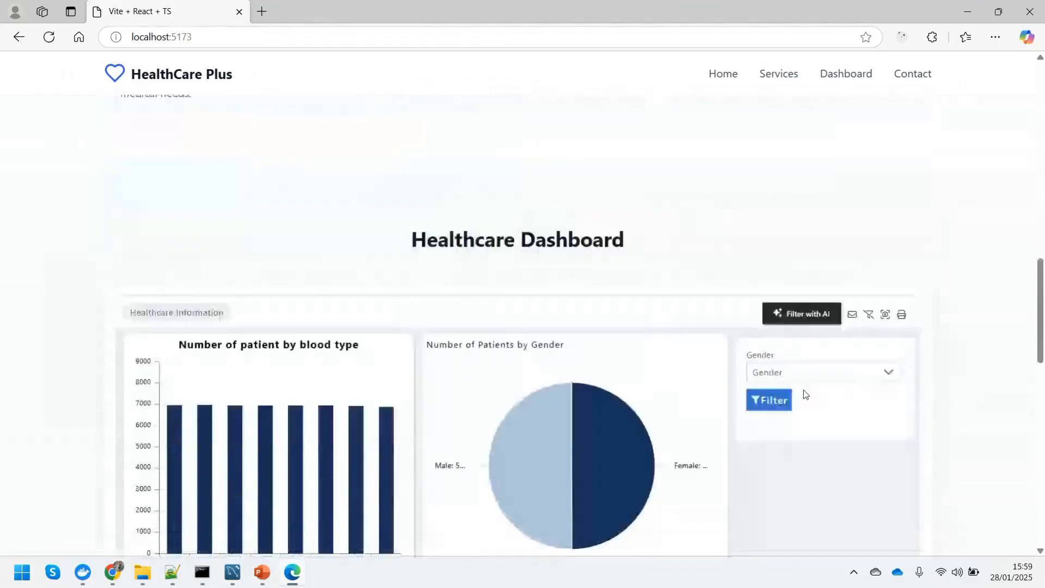
scroll(850, 377, down, 1)
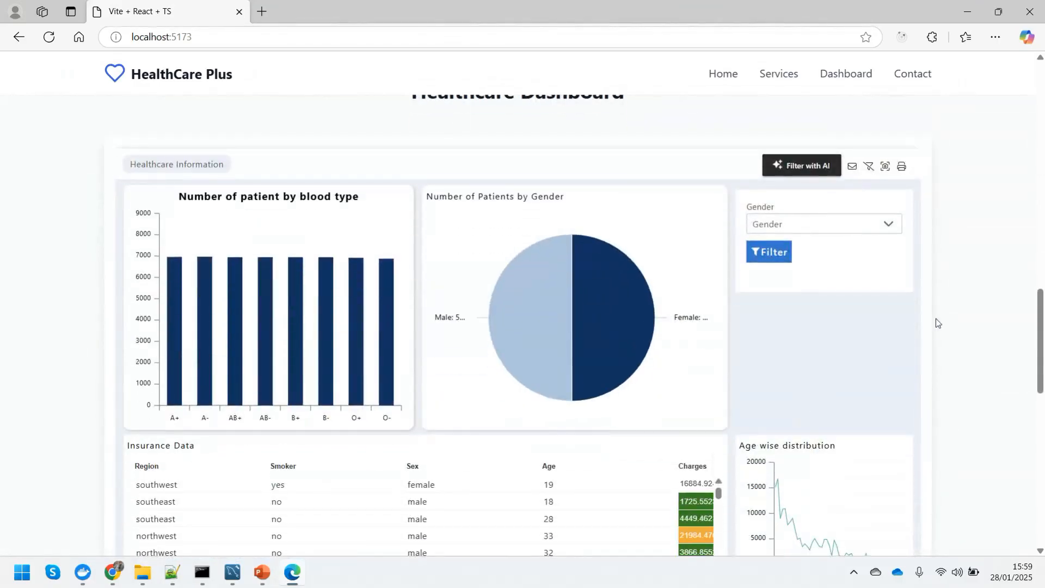
Filter the Insurance Data table by Gender male, then by female.
scroll(933, 333, down, 1)
click(809, 159)
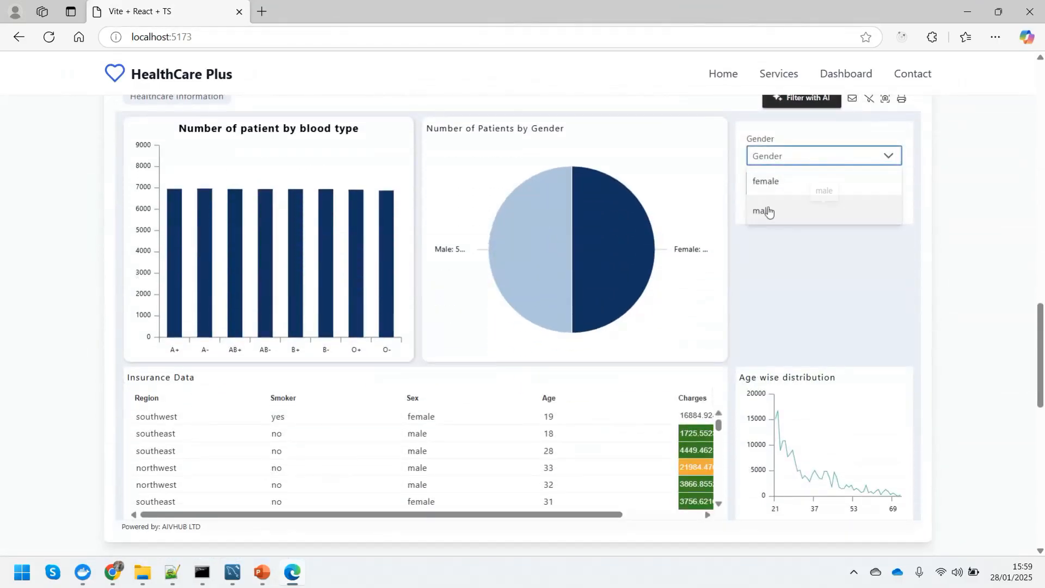
click(787, 213)
click(769, 182)
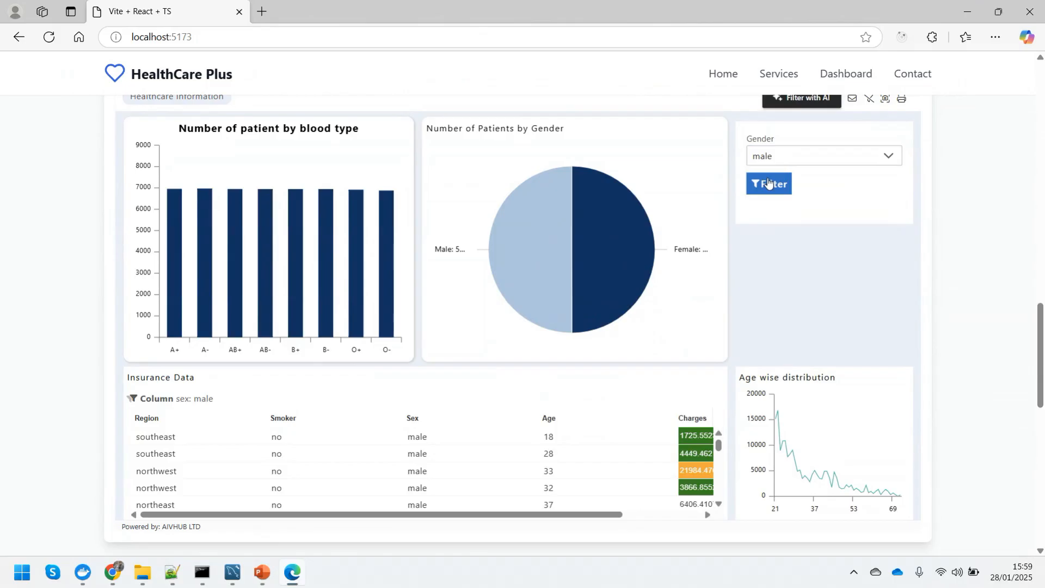
click(798, 159)
click(775, 194)
click(768, 184)
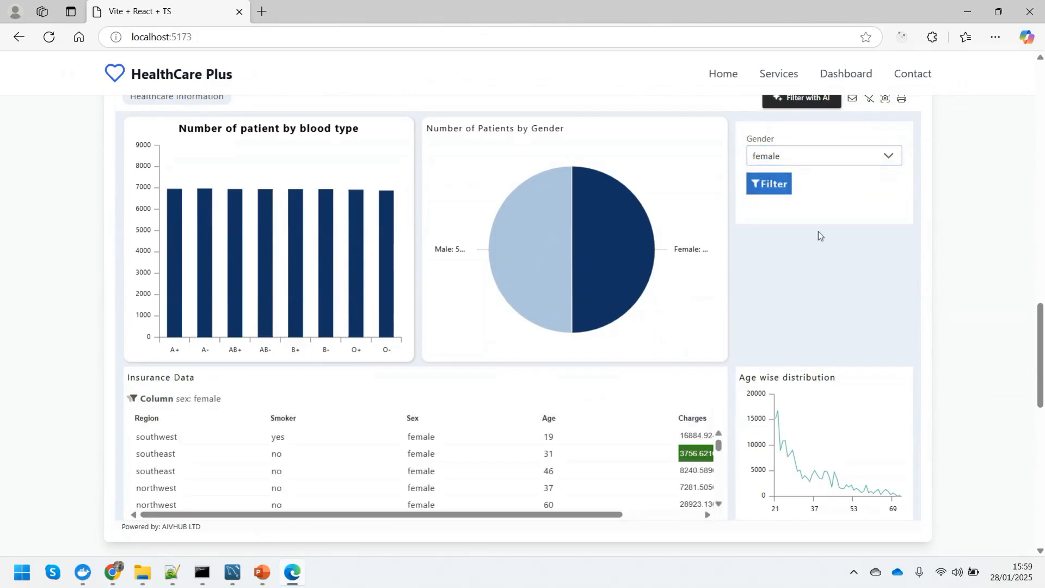
Clear the Gender filter so the table shows all rows again.
scroll(817, 233, up, 2)
click(867, 235)
scroll(816, 318, down, 2)
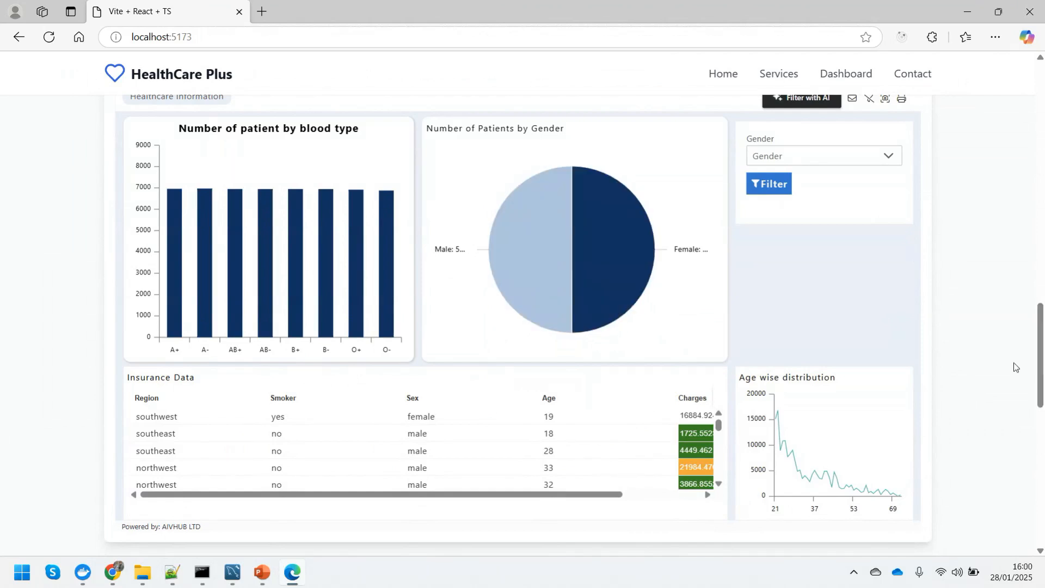
scroll(1013, 365, up, 1)
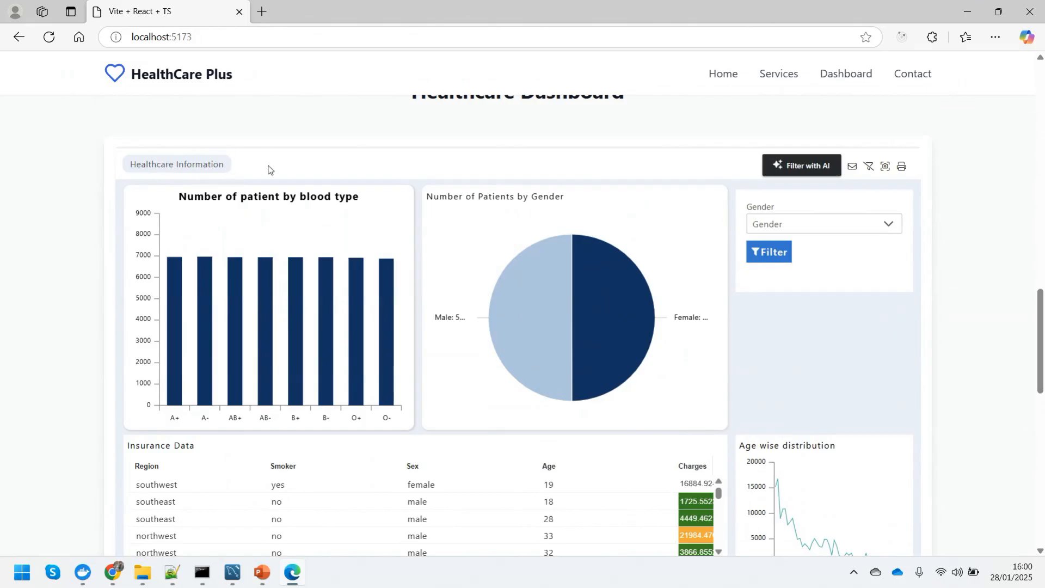
Switch to the PowerPoint slide show on the 'Embedding AIV Dashboard to website' slide.
mouse_move(200, 355)
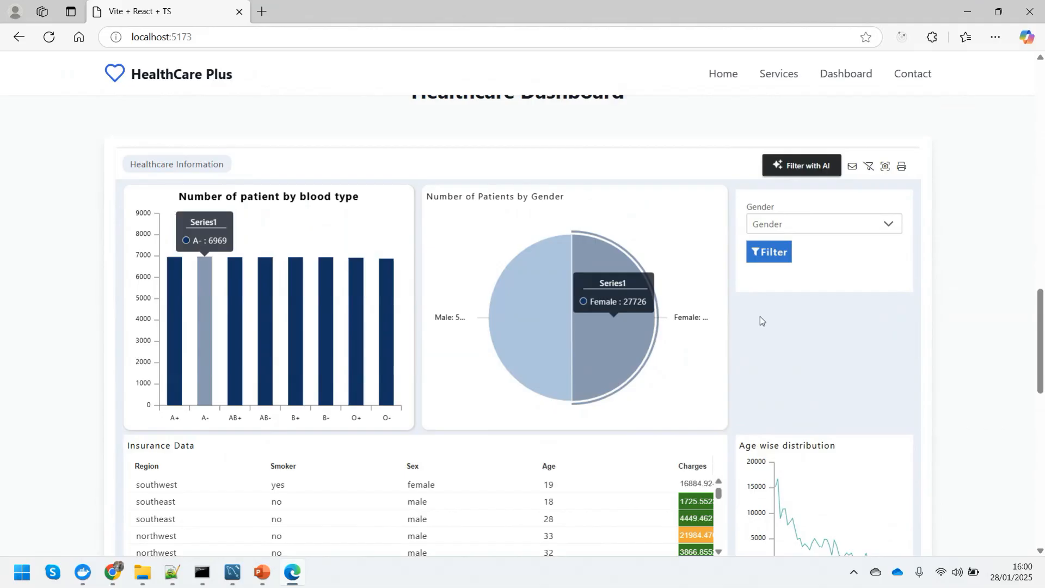
scroll(778, 342, up, 1)
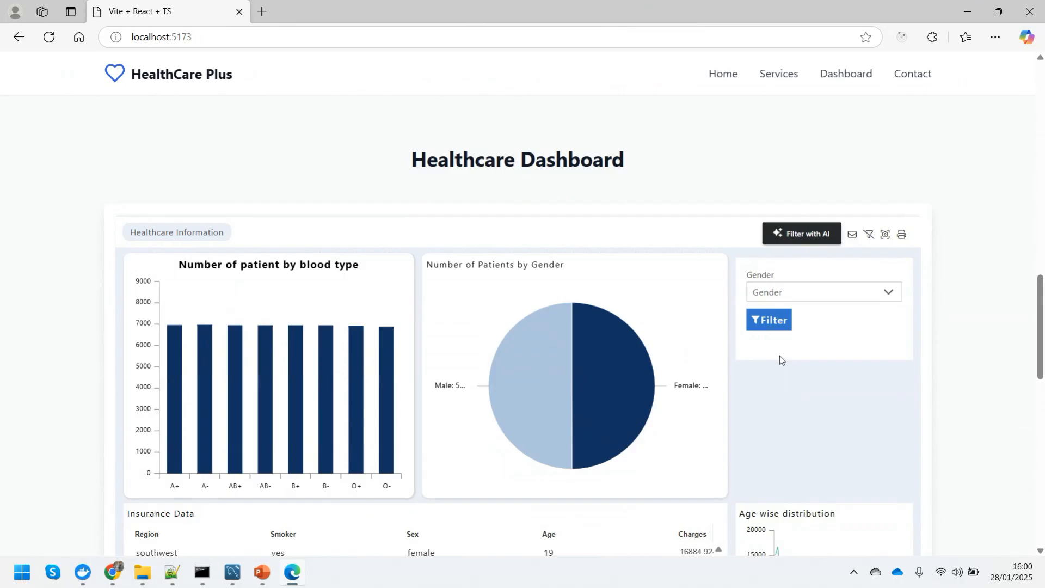
scroll(5, 352, down, 5)
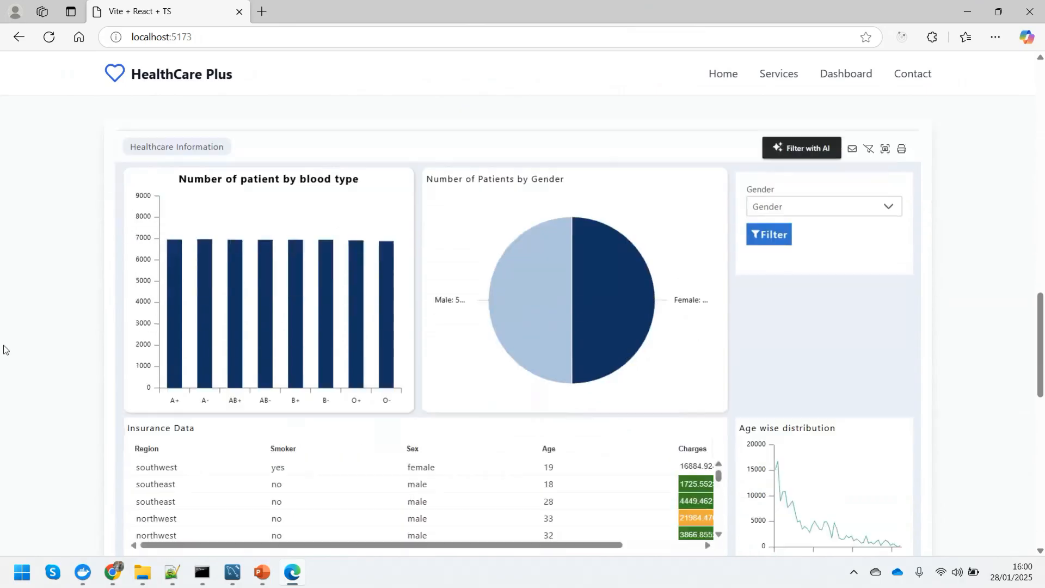
scroll(8, 356, up, 2)
scroll(9, 357, up, 1)
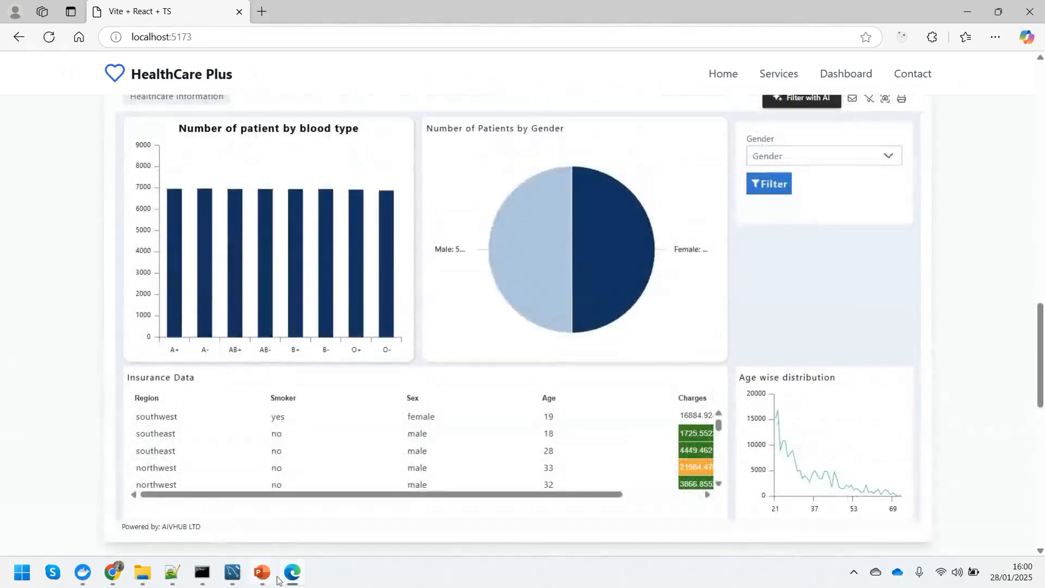
mouse_move(280, 578)
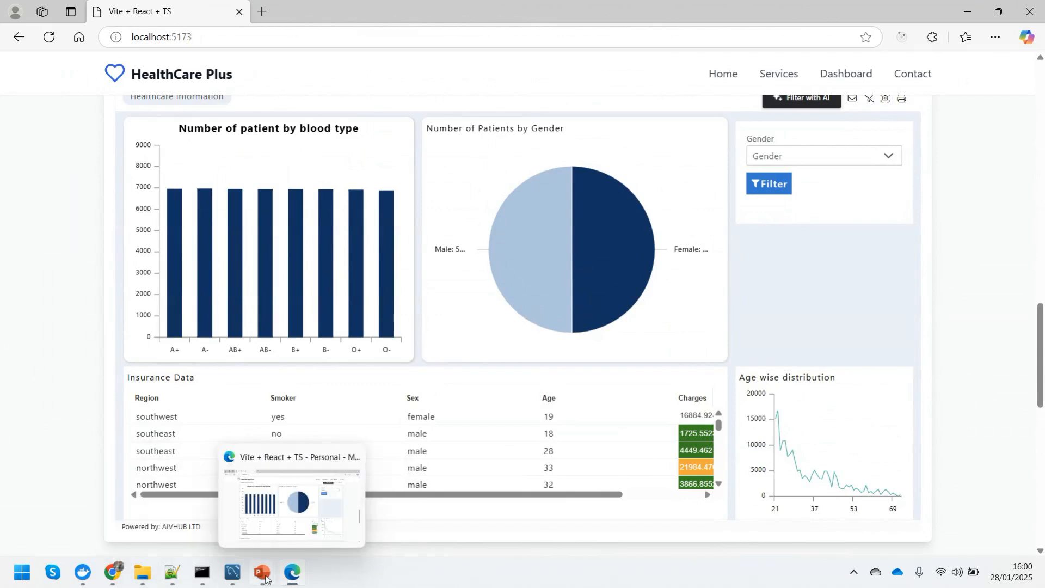
click(307, 500)
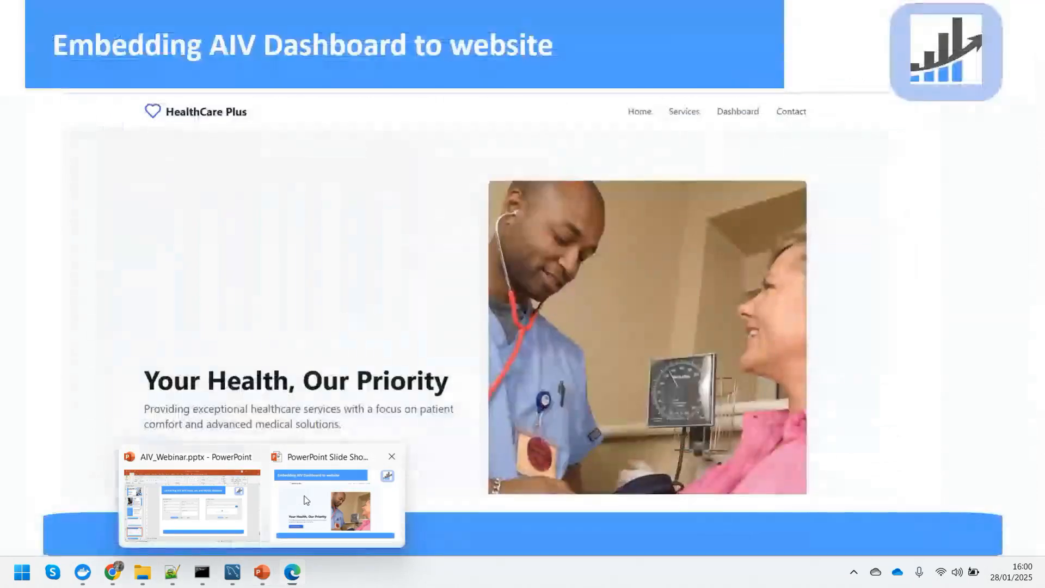
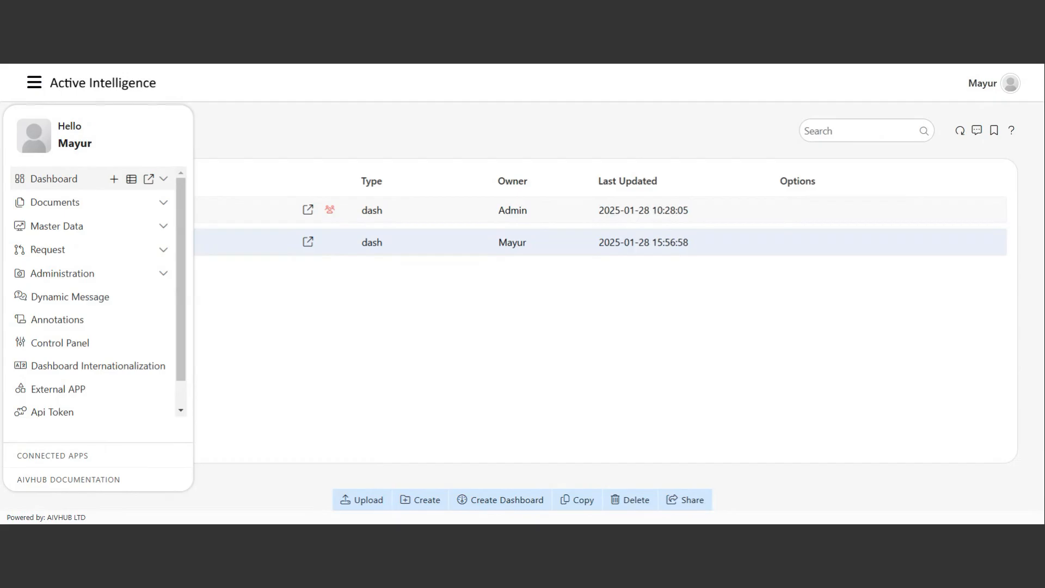
Start a new dataset in Master Data > Datasets on the Healthcare JDBC datasource, using Generate with AI.
click(69, 226)
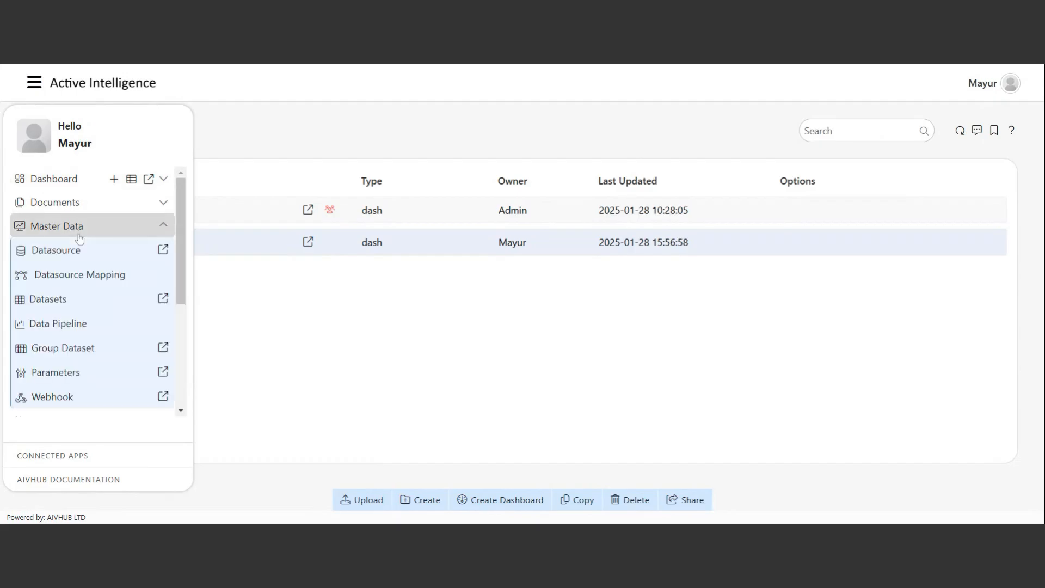
click(49, 300)
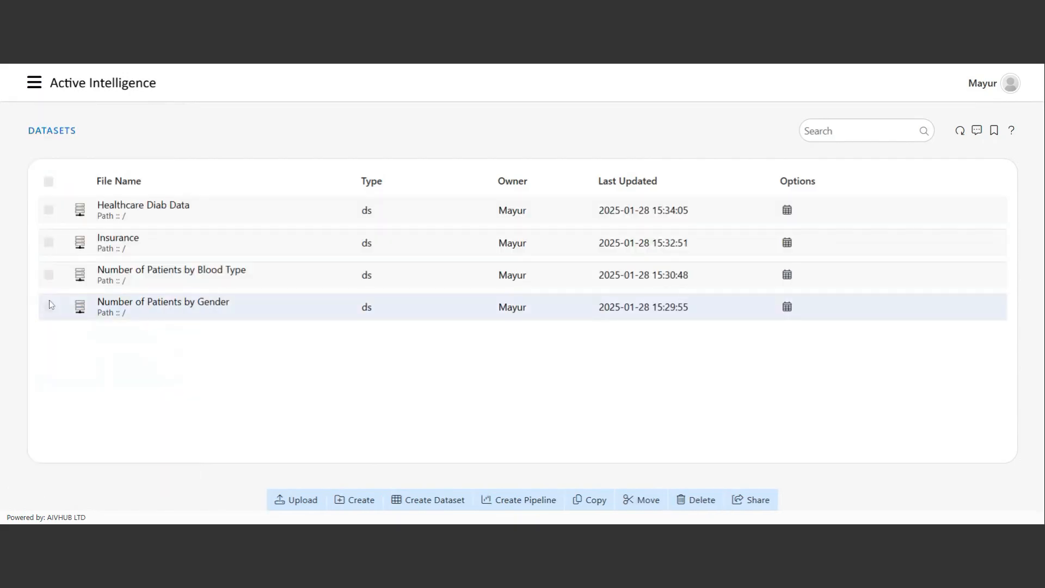
click(435, 502)
click(265, 241)
drag(340, 337, 406, 340)
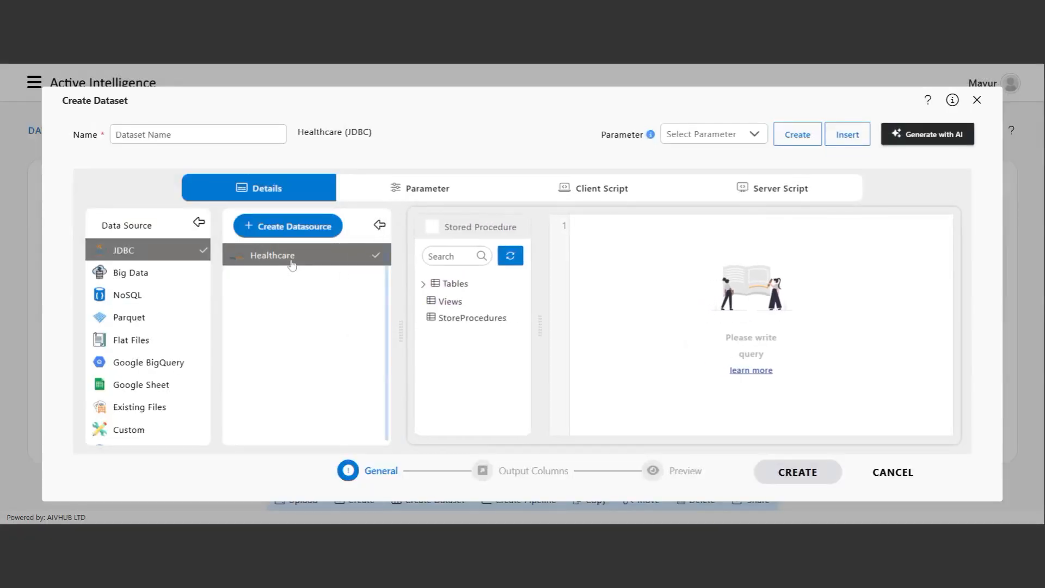
click(936, 140)
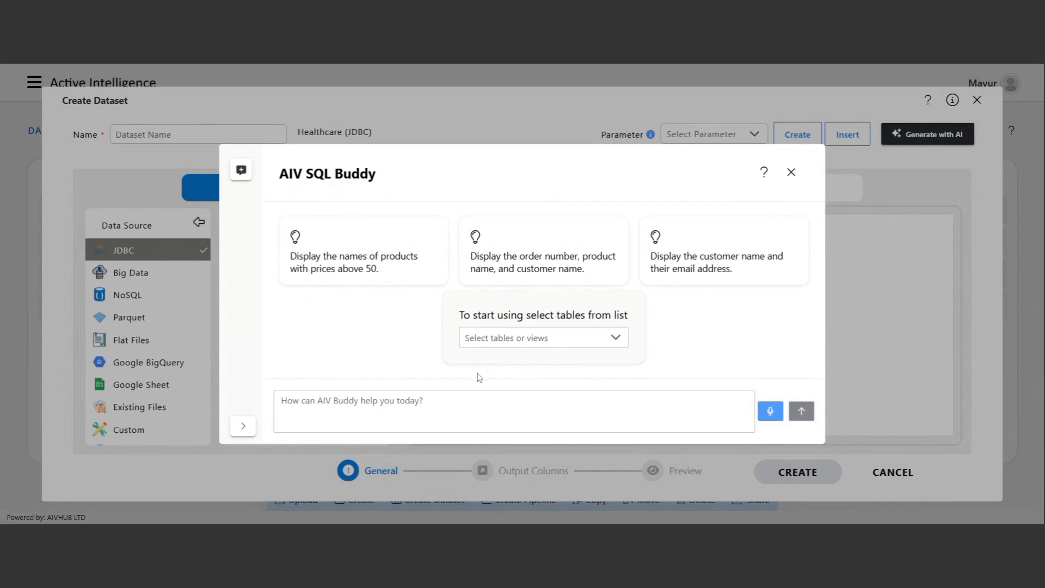
Ask SQL Buddy, on the patients table, to find patients with different medical conditions.
click(520, 343)
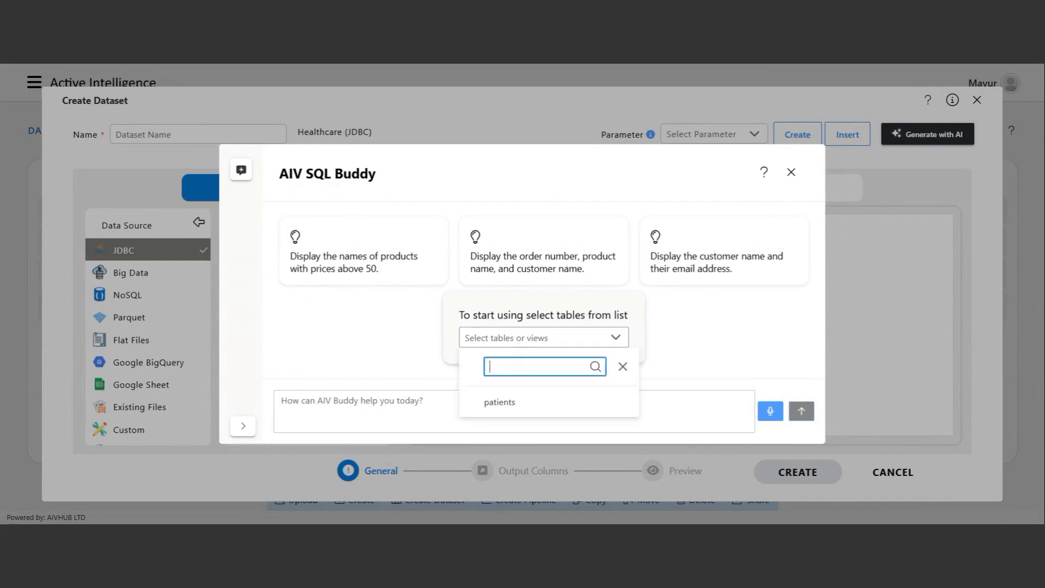
click(471, 411)
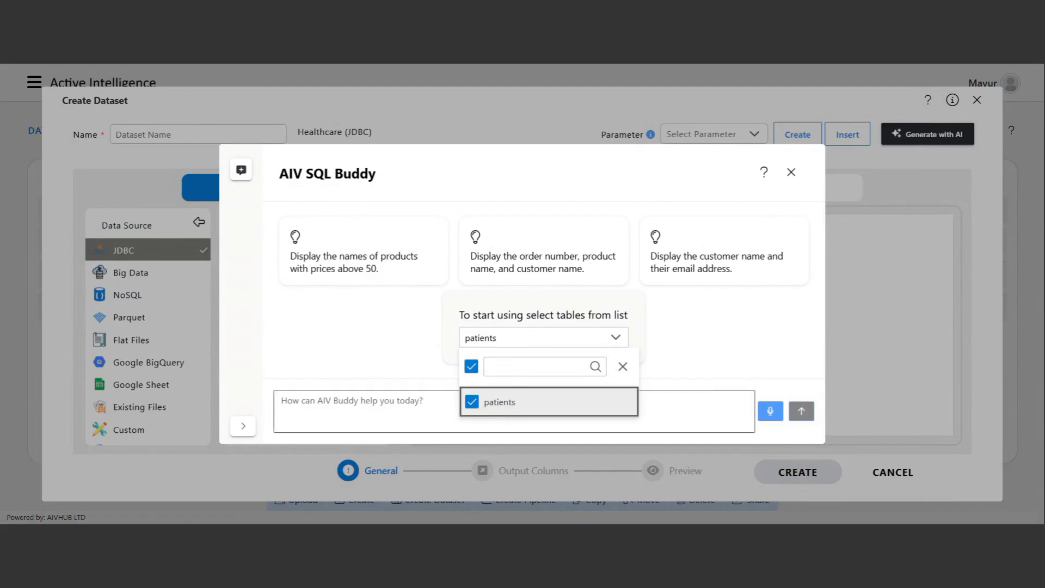
click(281, 401)
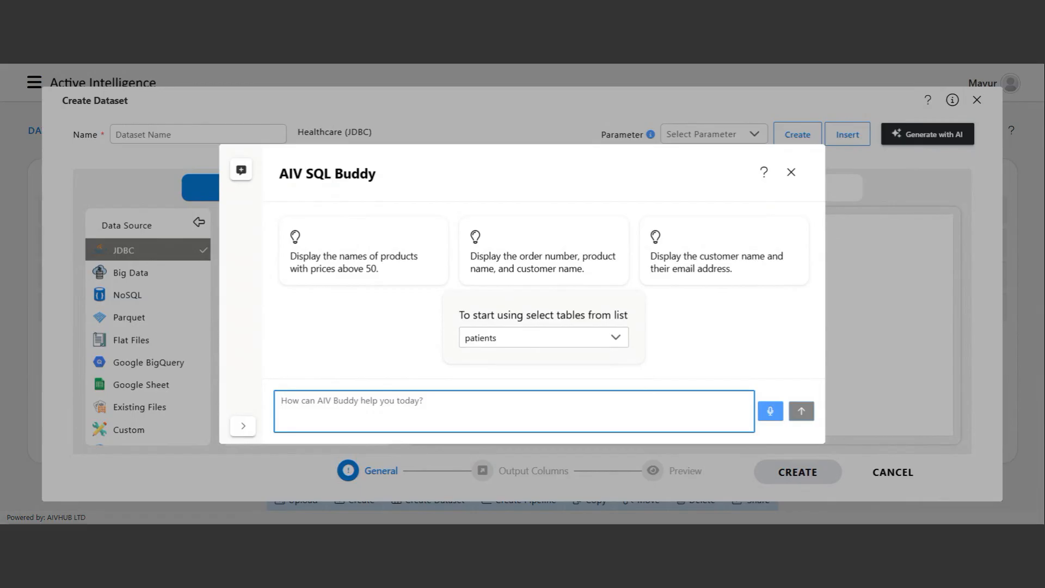
text(find me )
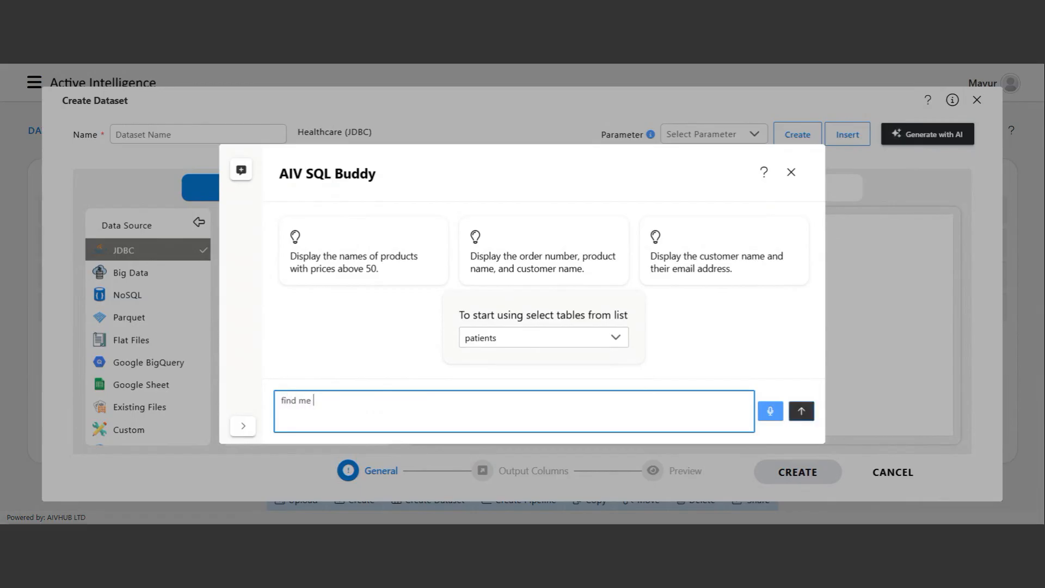
text(a patients with different medical condition)
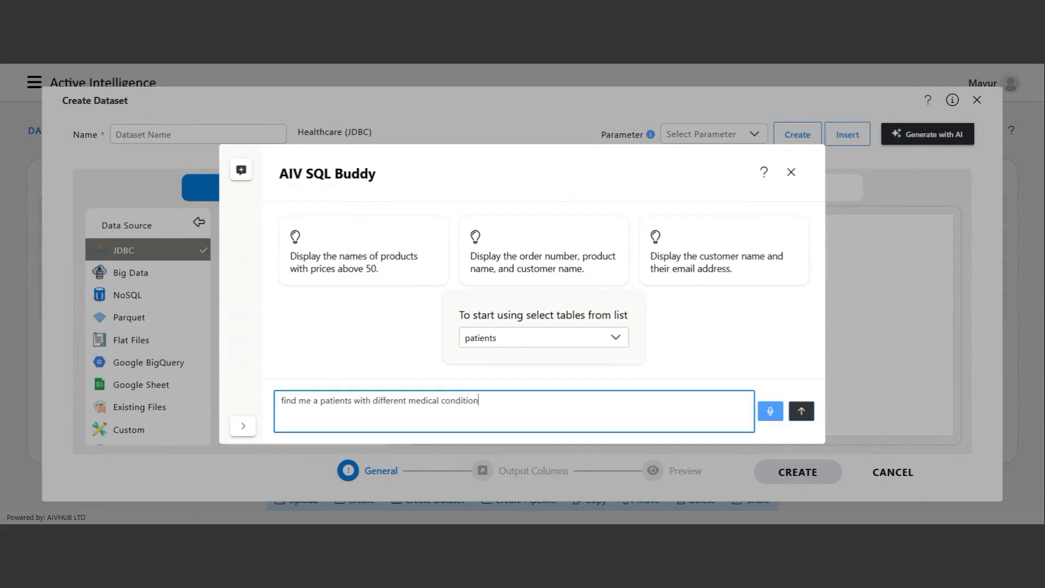
key(Return)
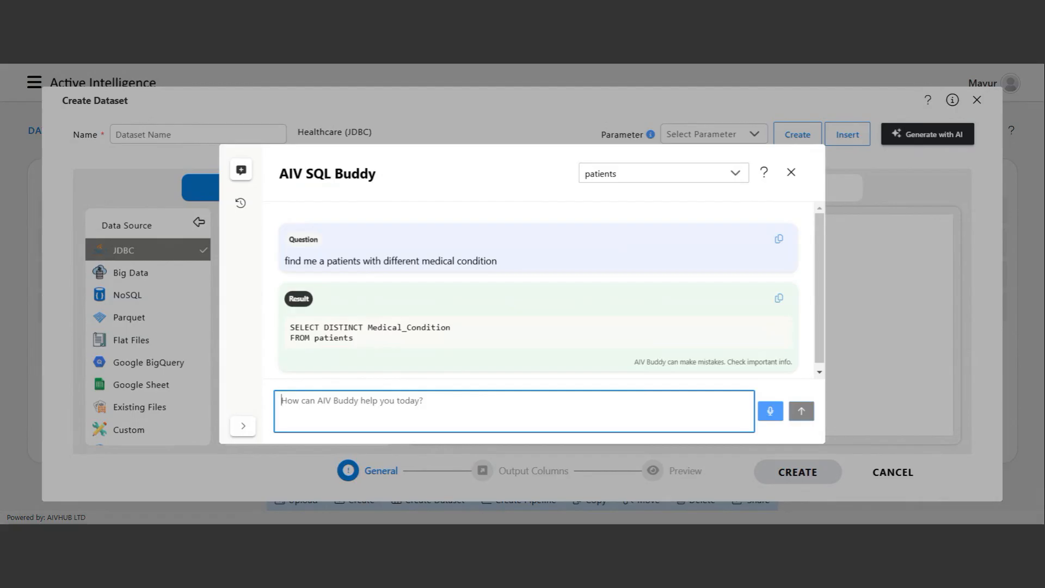
Copy the generated SELECT DISTINCT Medical_Condition query into the dataset's query editor.
drag(370, 342, 294, 327)
click(340, 344)
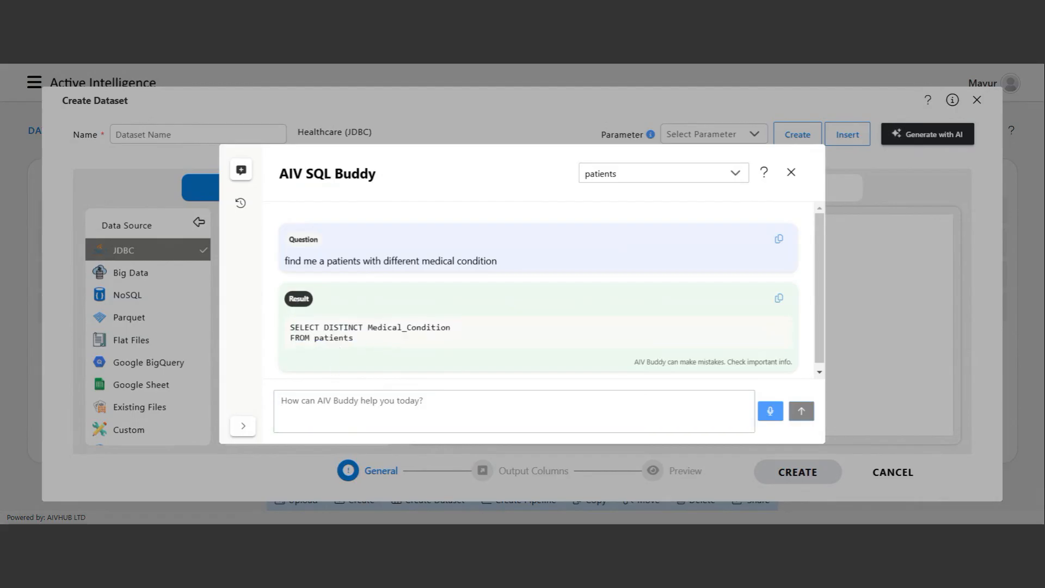
drag(295, 327, 378, 328)
click(412, 343)
click(778, 299)
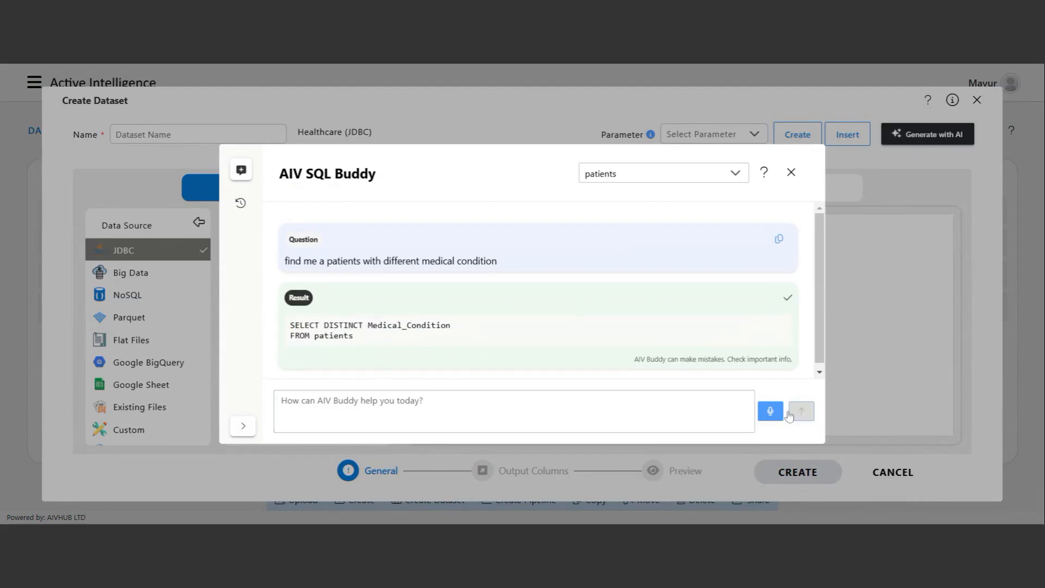
click(791, 172)
click(654, 335)
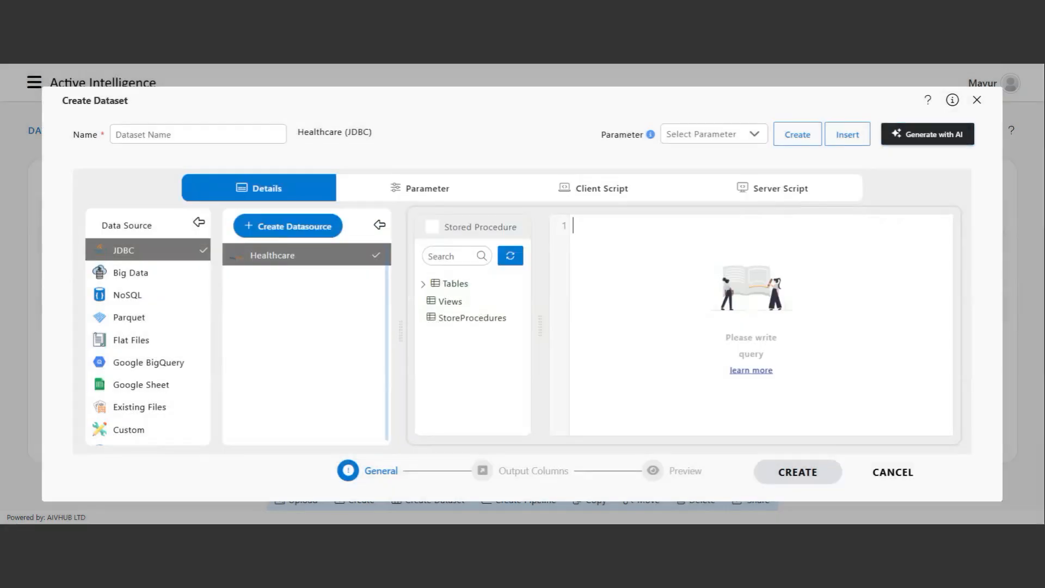
key(ctrl+v)
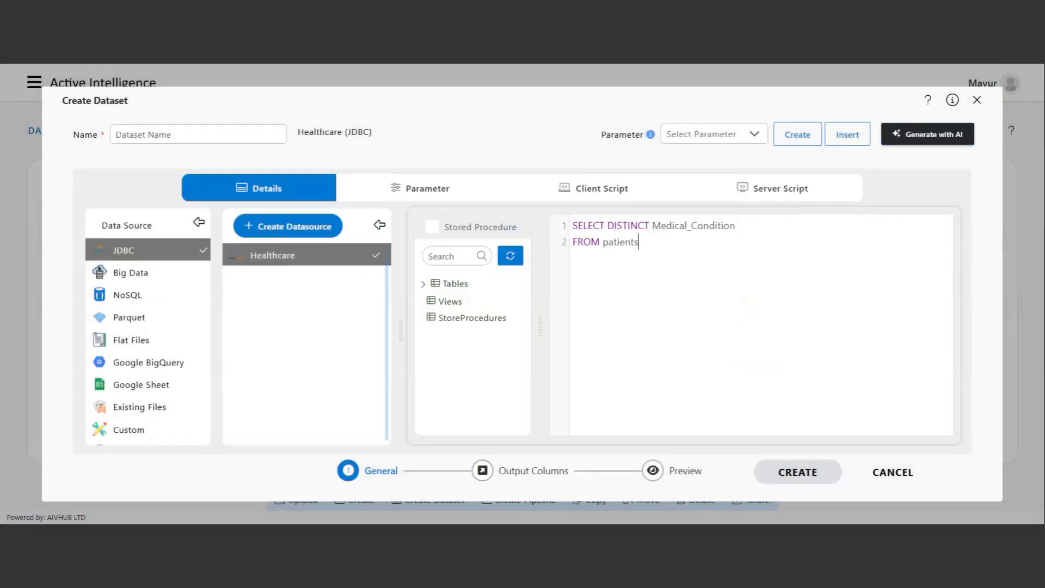
Check Output Columns and preview the six conditions, then return to the query with SQL Buddy reopened.
click(528, 469)
click(679, 479)
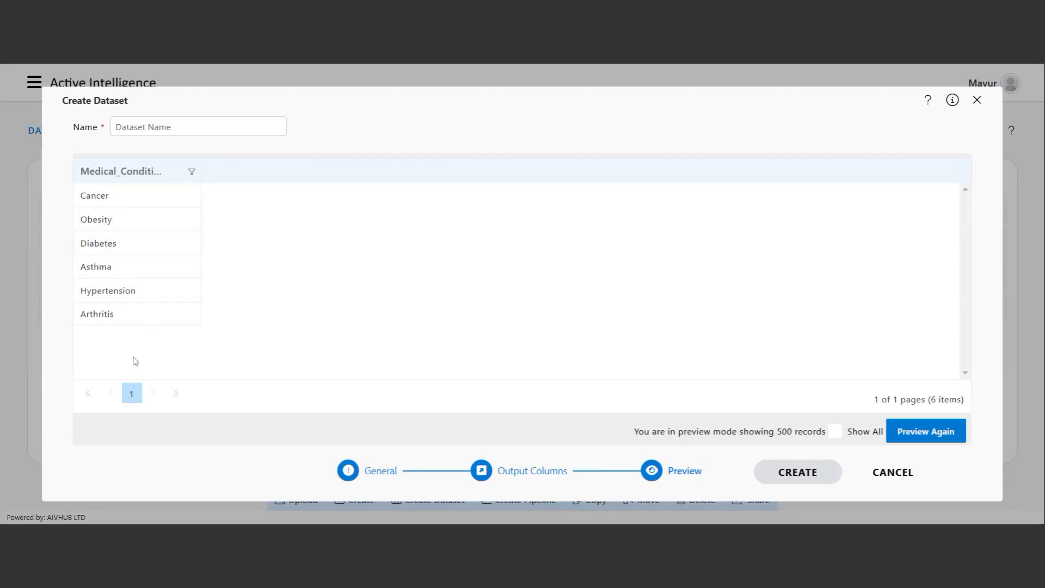
click(392, 477)
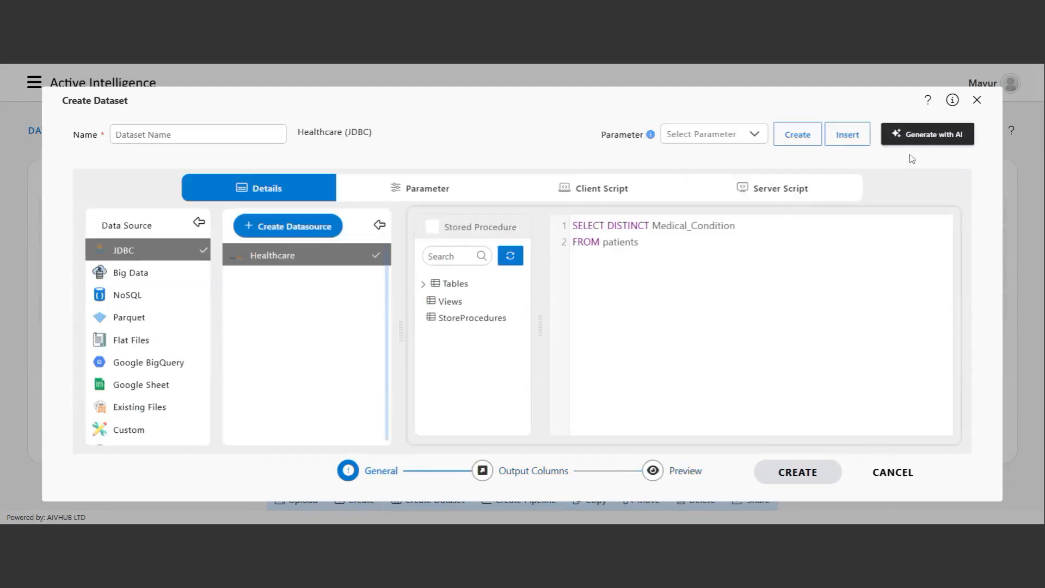
click(920, 143)
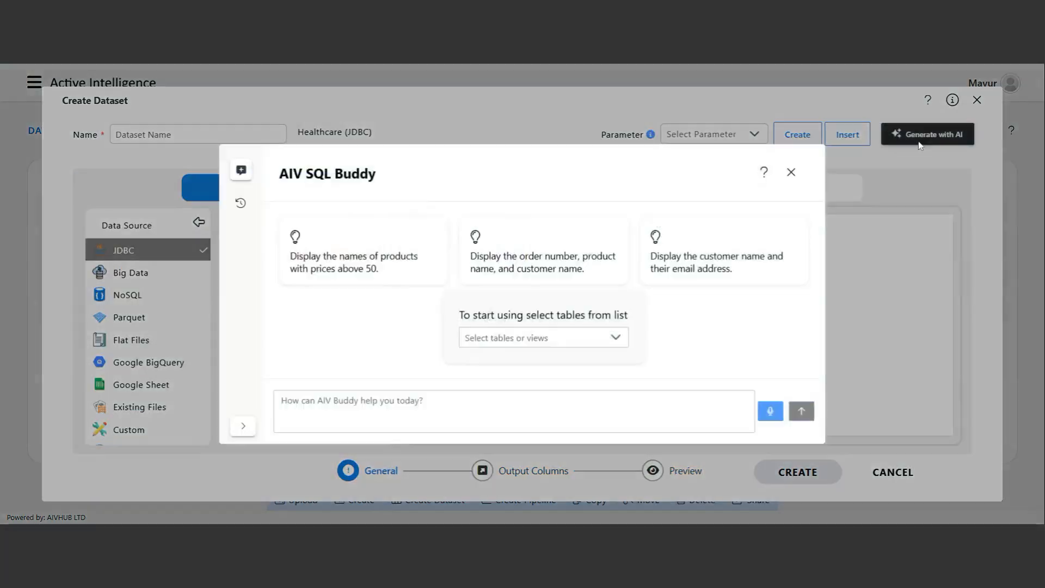
In the earlier chat, ask SQL Buddy to add a total patient count per medical condition.
click(240, 204)
click(294, 208)
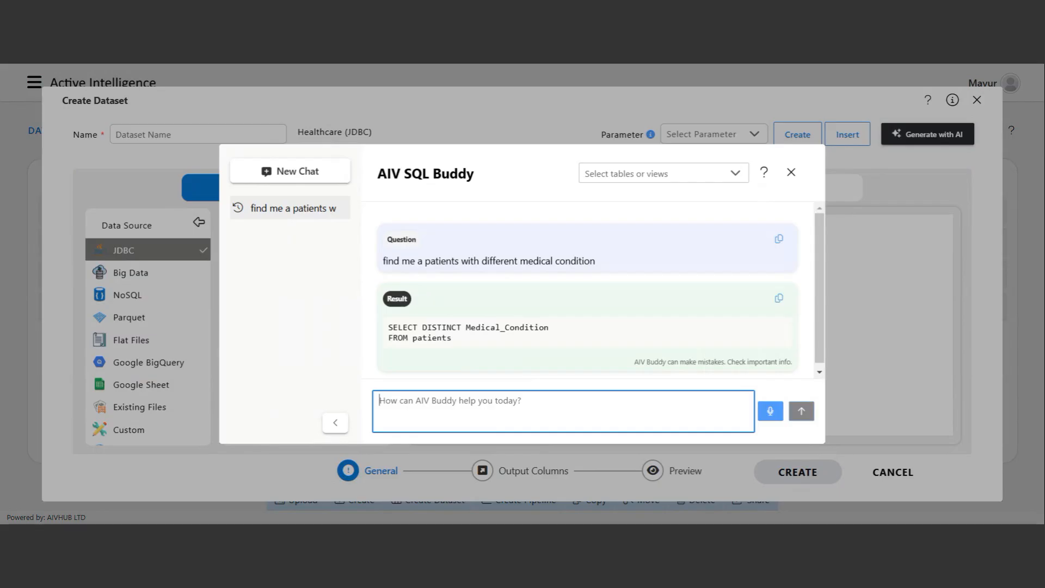
text(now )
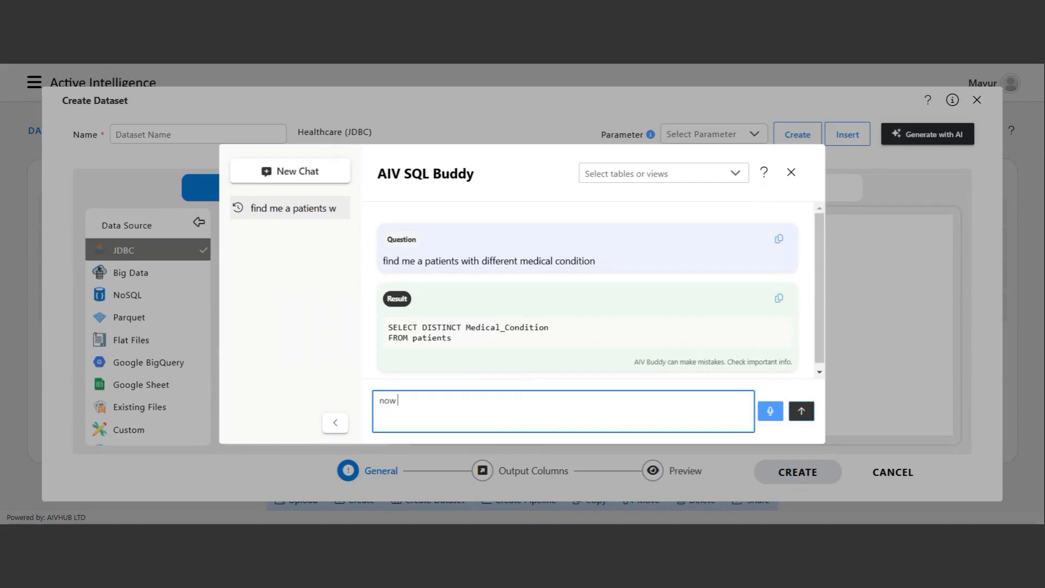
text(please add)
text(total count of pati)
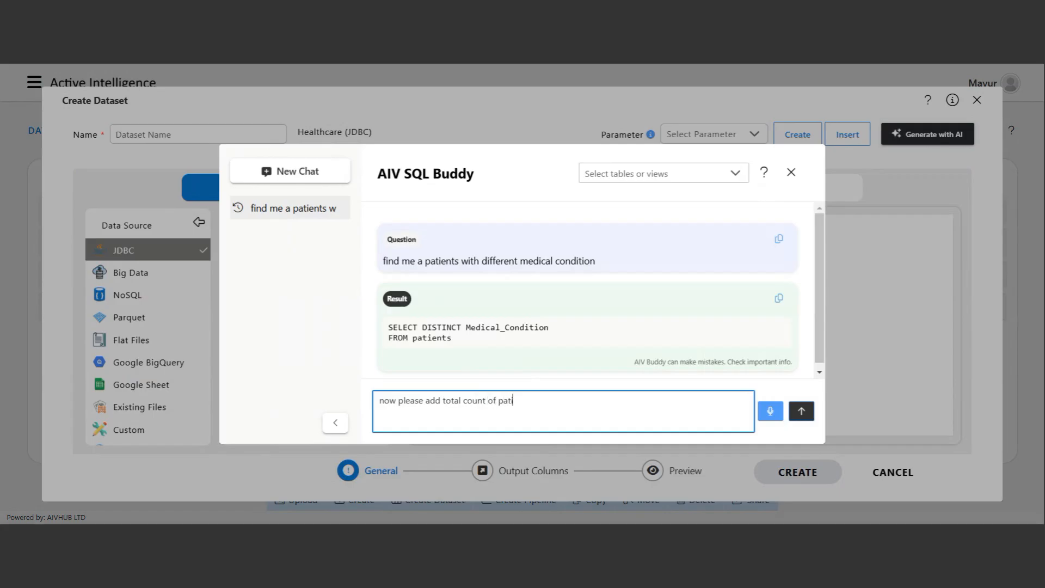
text(ent by medical condtition)
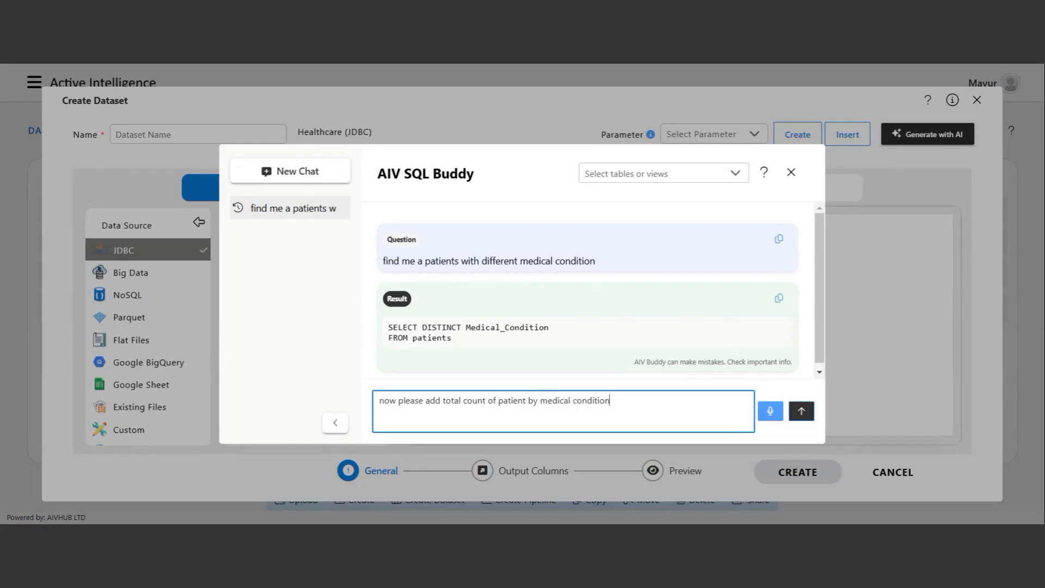
key(Return)
click(626, 175)
click(620, 238)
click(380, 412)
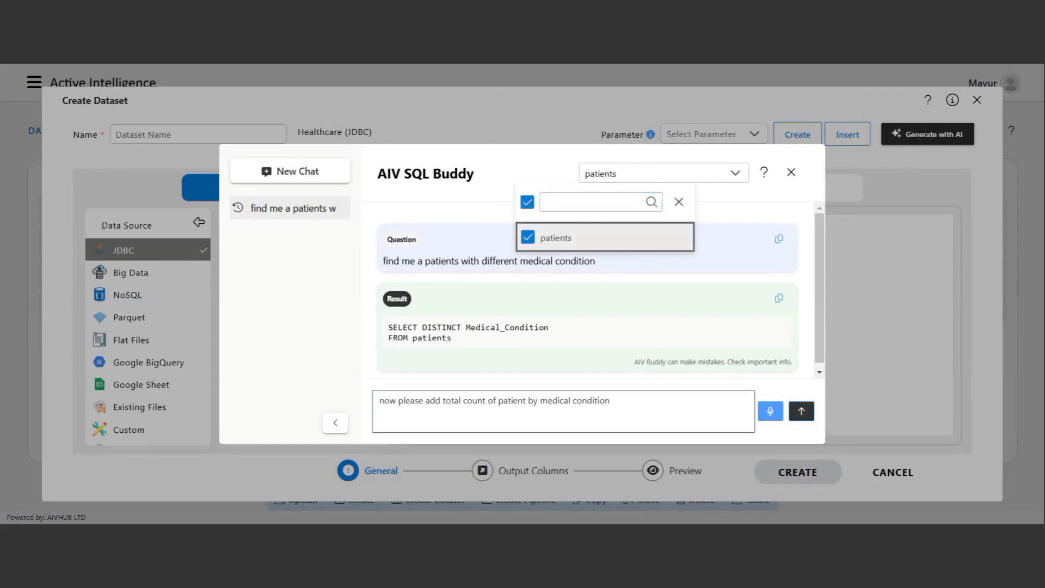
key(Return)
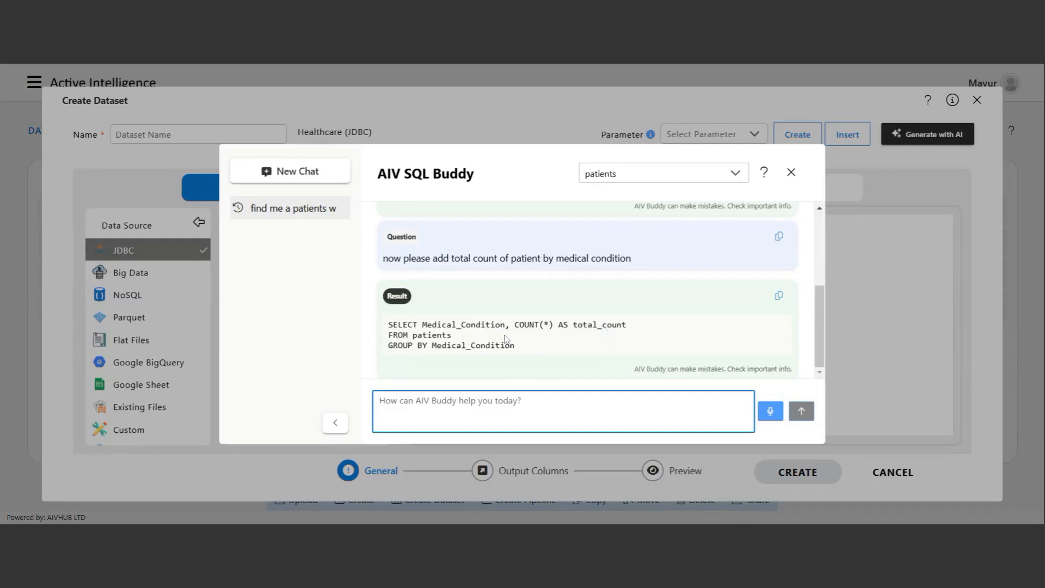
Replace the editor's query with the generated COUNT(*) GROUP BY Medical_Condition SQL.
drag(389, 326, 510, 345)
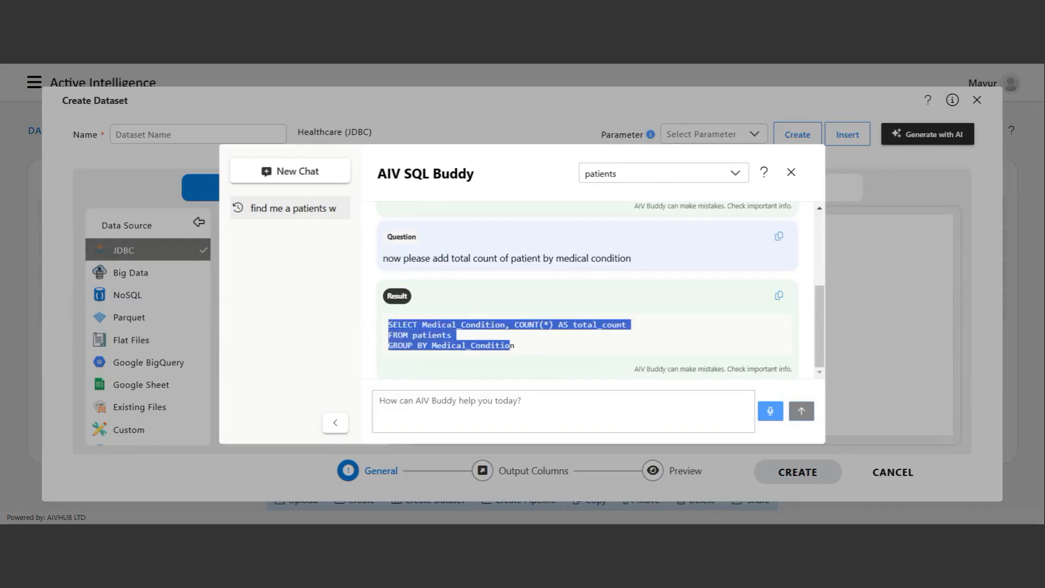
click(528, 353)
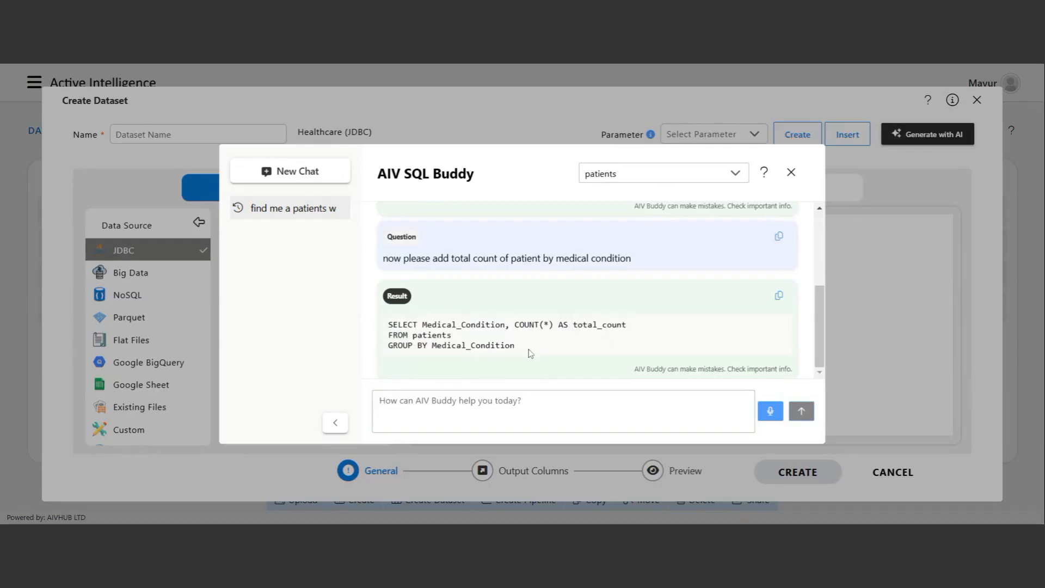
click(779, 296)
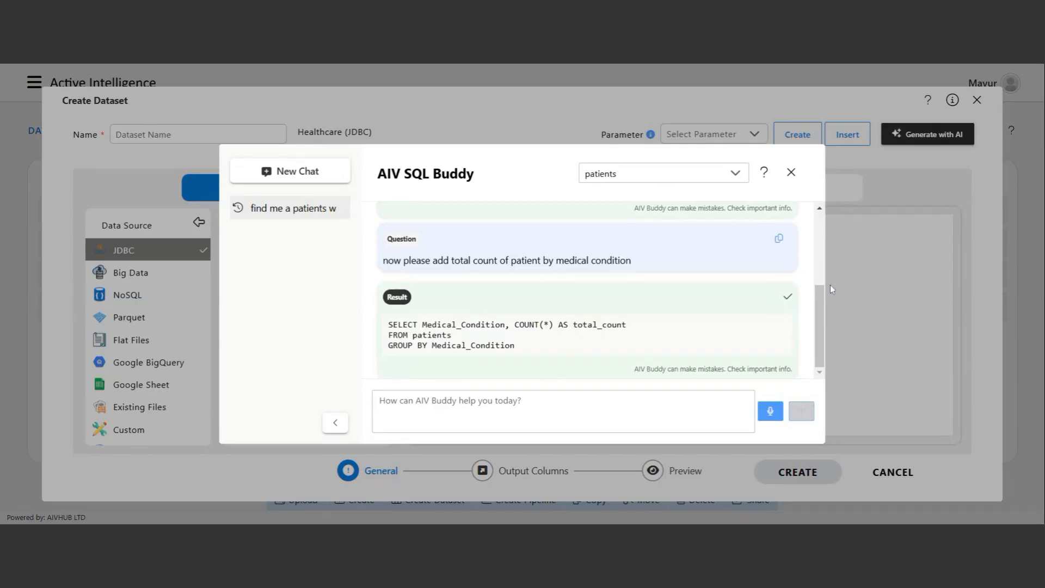
click(791, 172)
key(ctrl+a)
key(ctrl+v)
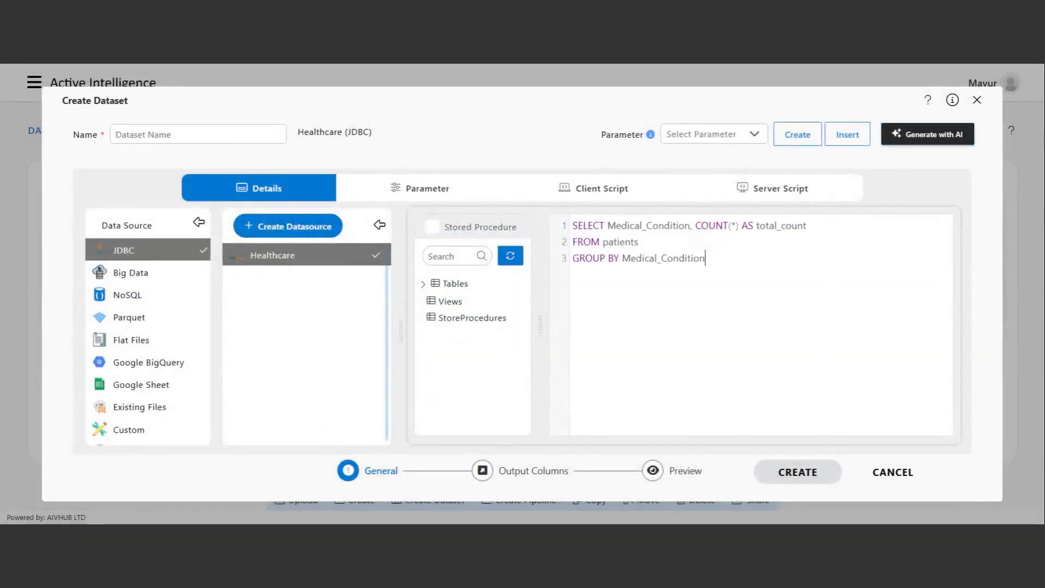
Check output columns and preview, then save the dataset as 'Medical AI'.
click(541, 471)
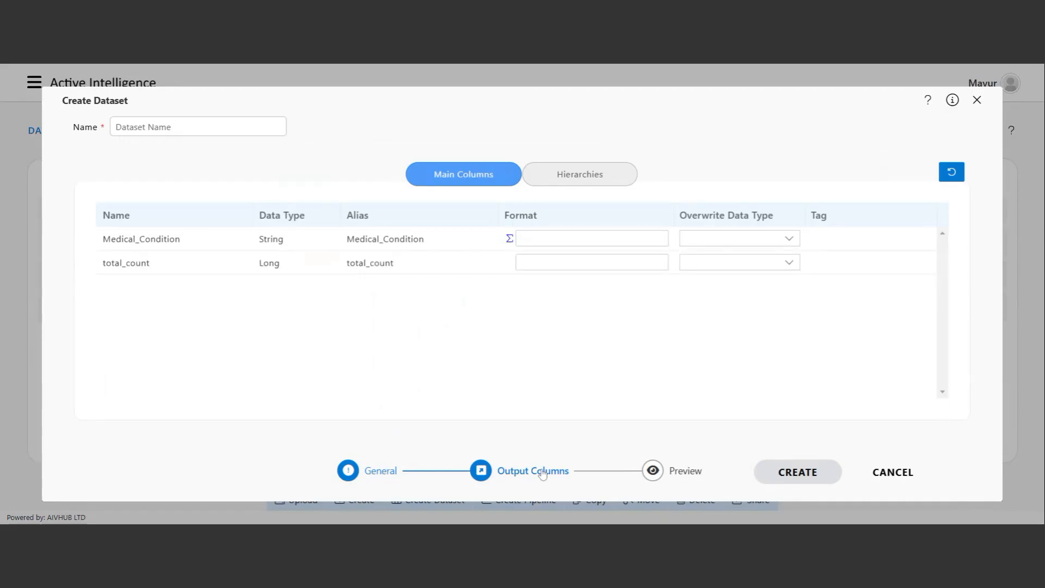
click(669, 477)
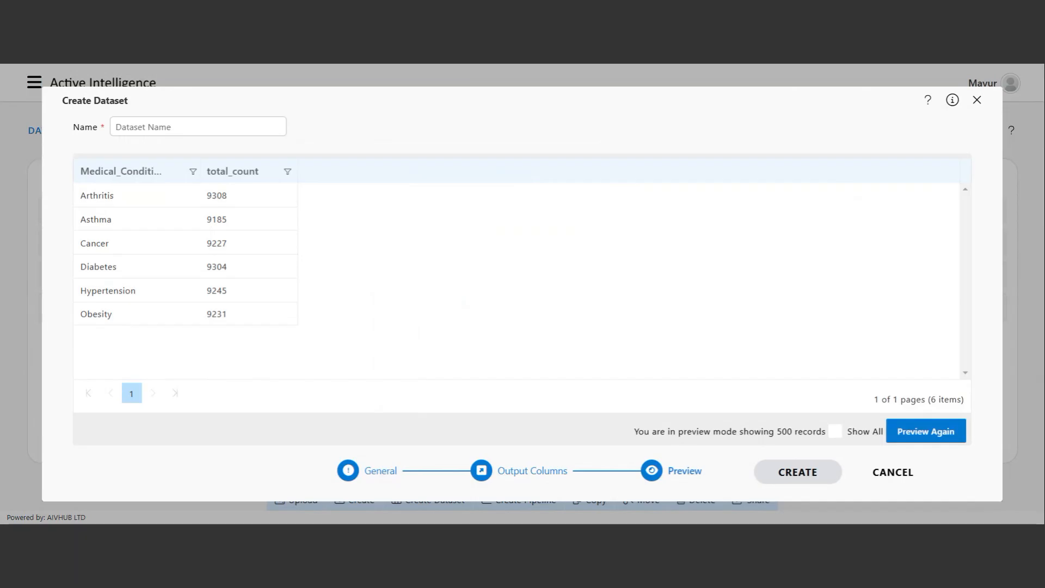
click(197, 127)
text(Medical AO)
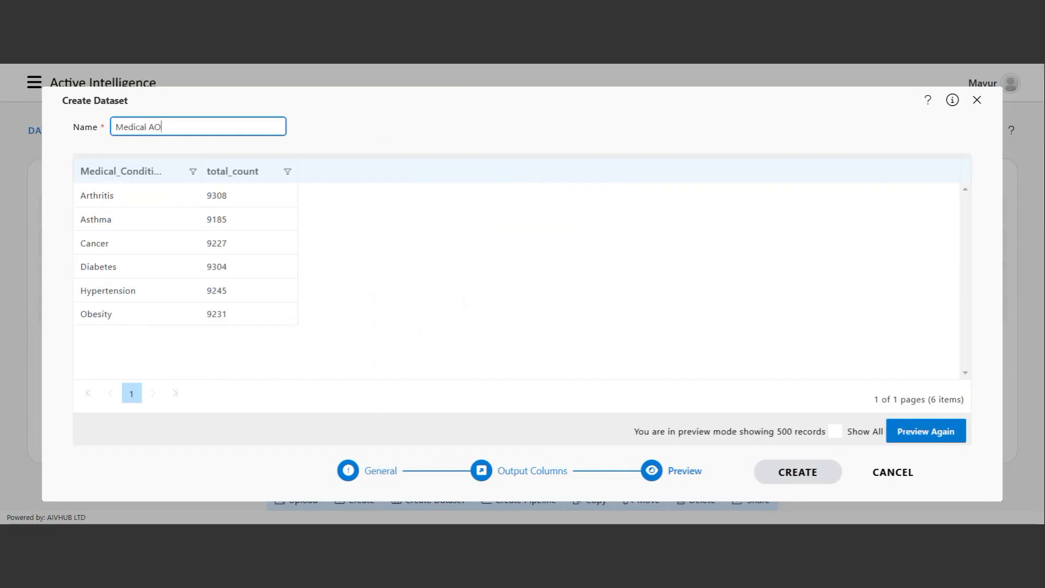
key(BackSpace)
text(I)
click(795, 469)
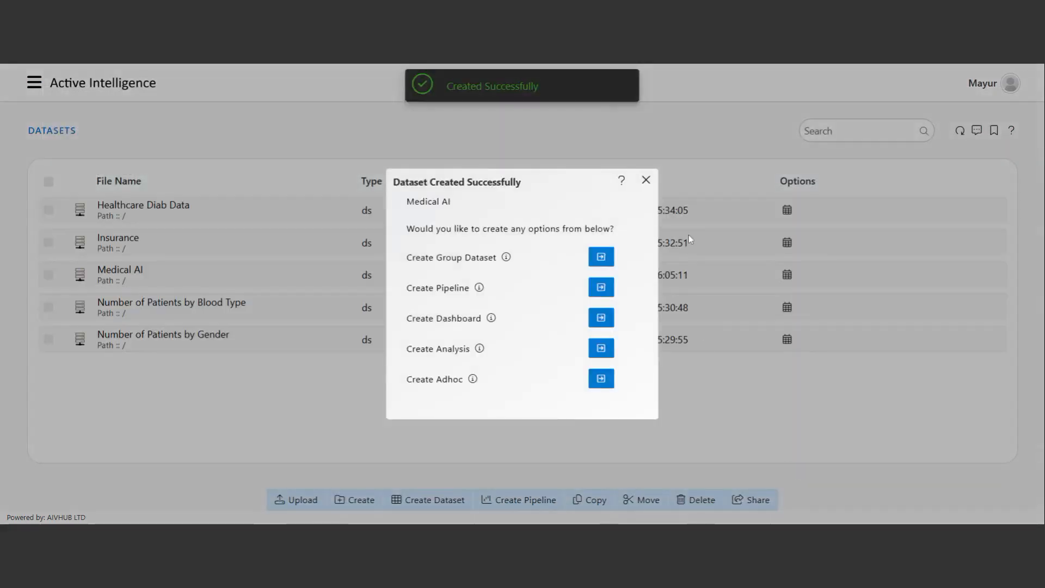
click(647, 175)
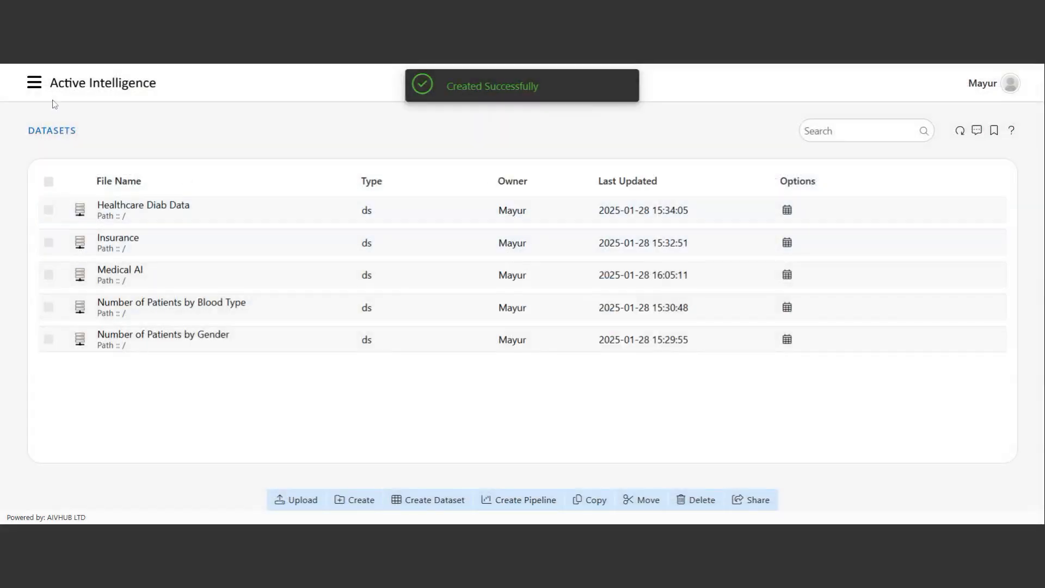
Open the Healthcare Dashboard for editing from the navigation sidebar.
click(33, 87)
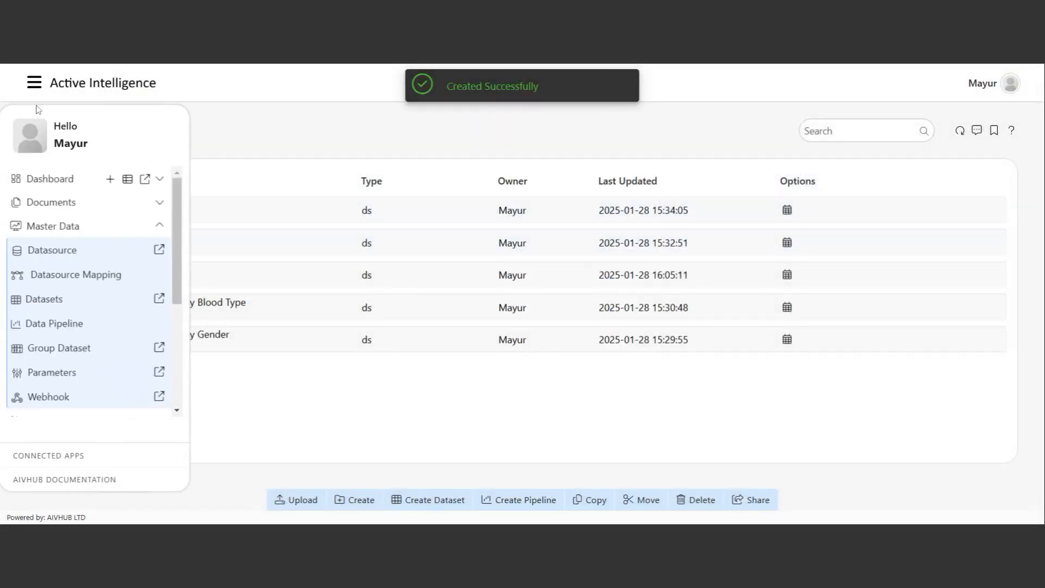
click(102, 228)
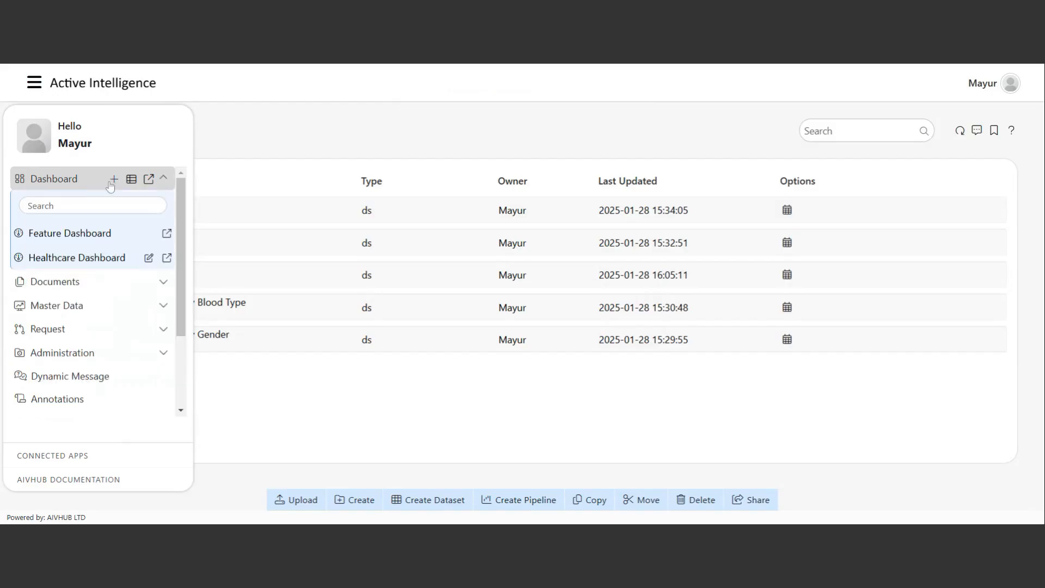
click(113, 179)
click(669, 325)
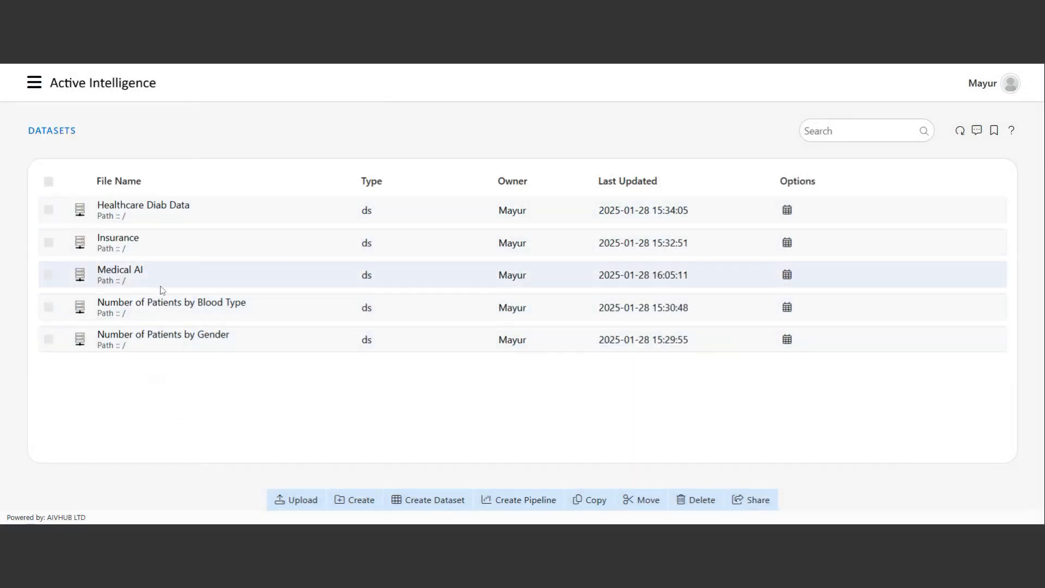
click(35, 83)
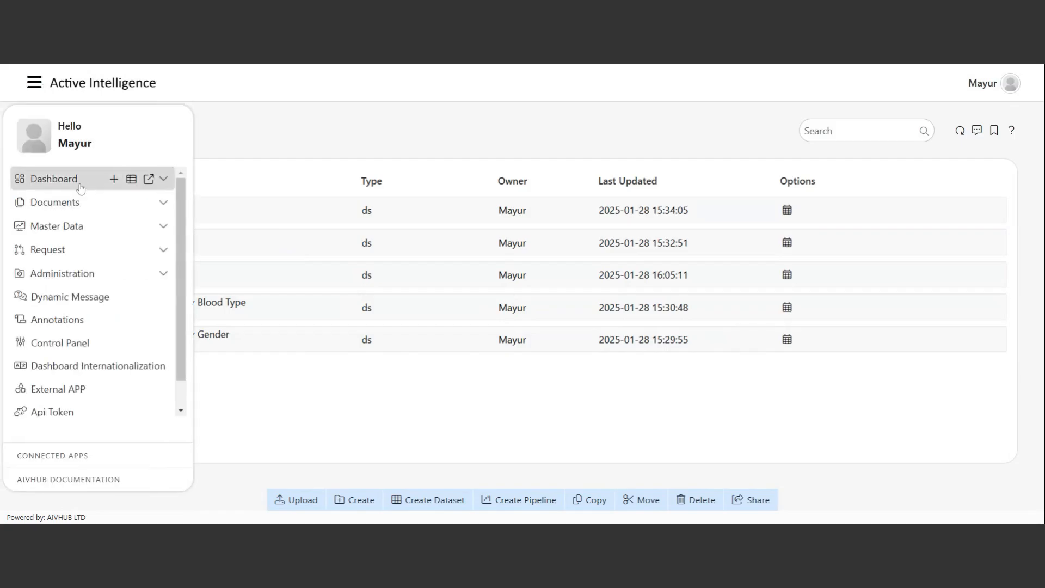
click(54, 179)
mouse_move(149, 262)
click(149, 260)
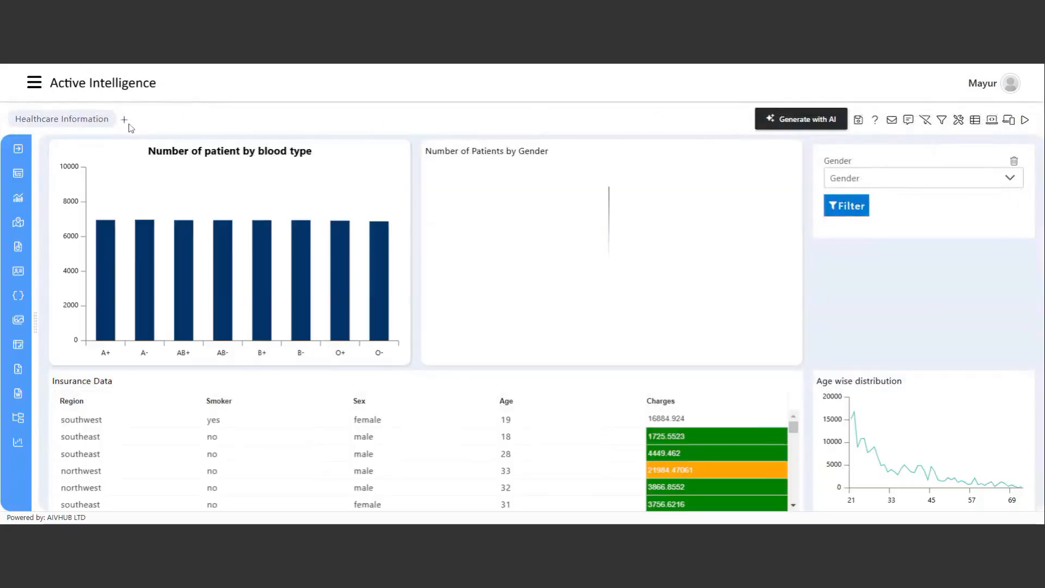
Add a new tab named 'AI' beside Healthcare Information on the dashboard.
click(125, 120)
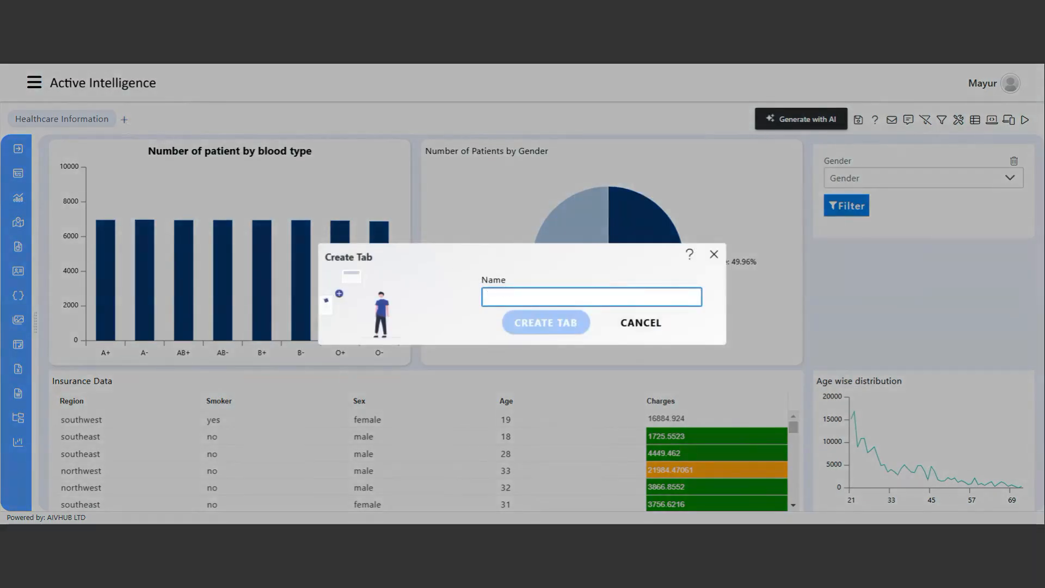
text(AI)
click(527, 326)
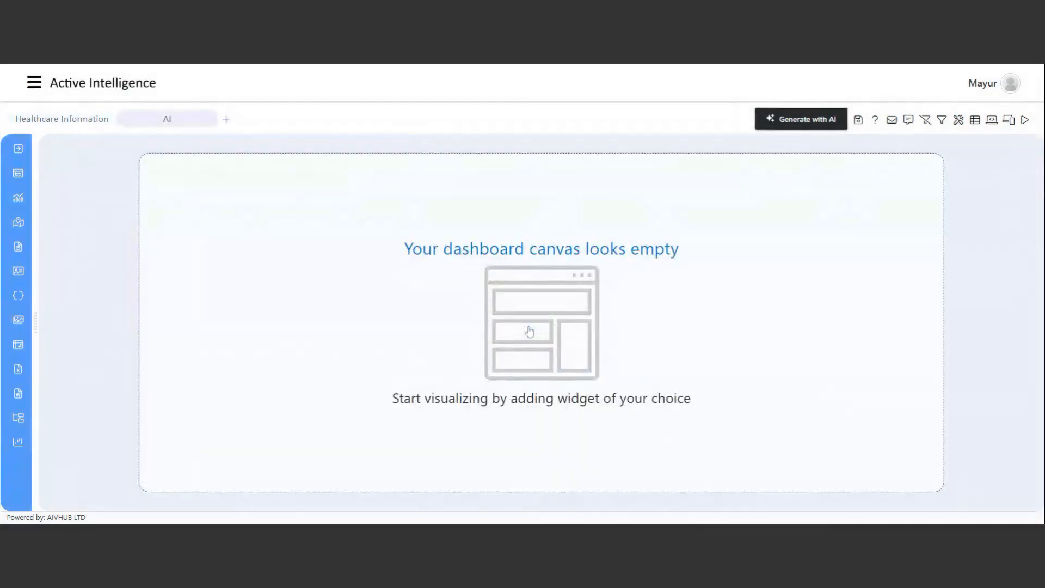
Ask Dashboard AI Buddy, on the Healthcare datasource, for a dashboard with at least 5 widgets.
click(806, 123)
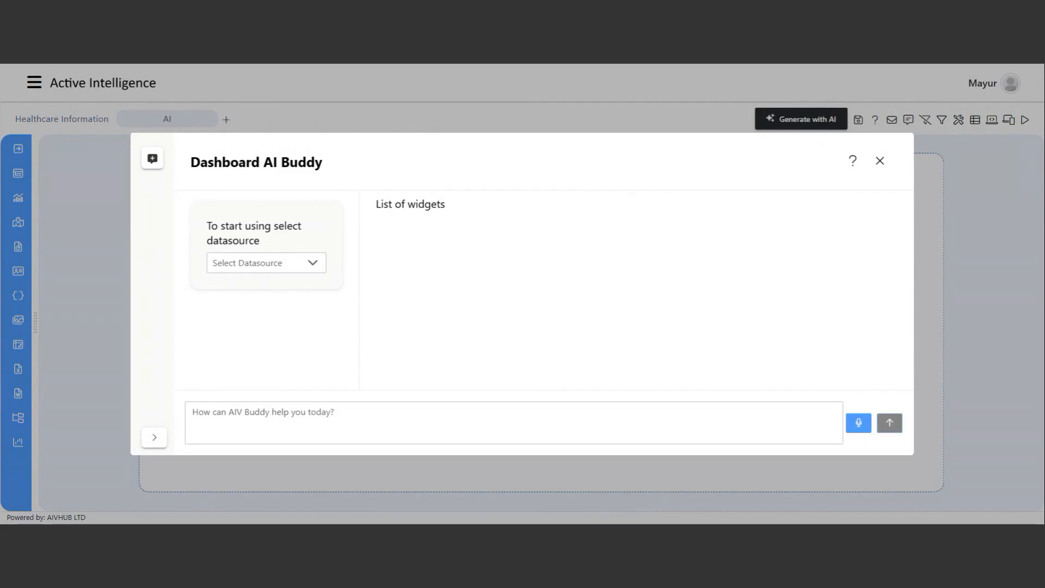
click(294, 252)
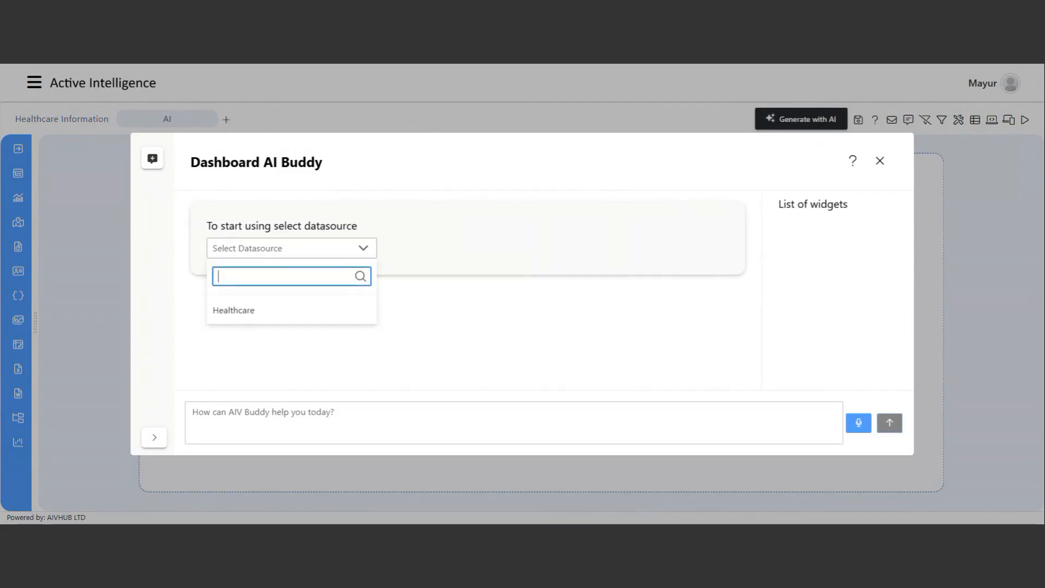
click(279, 317)
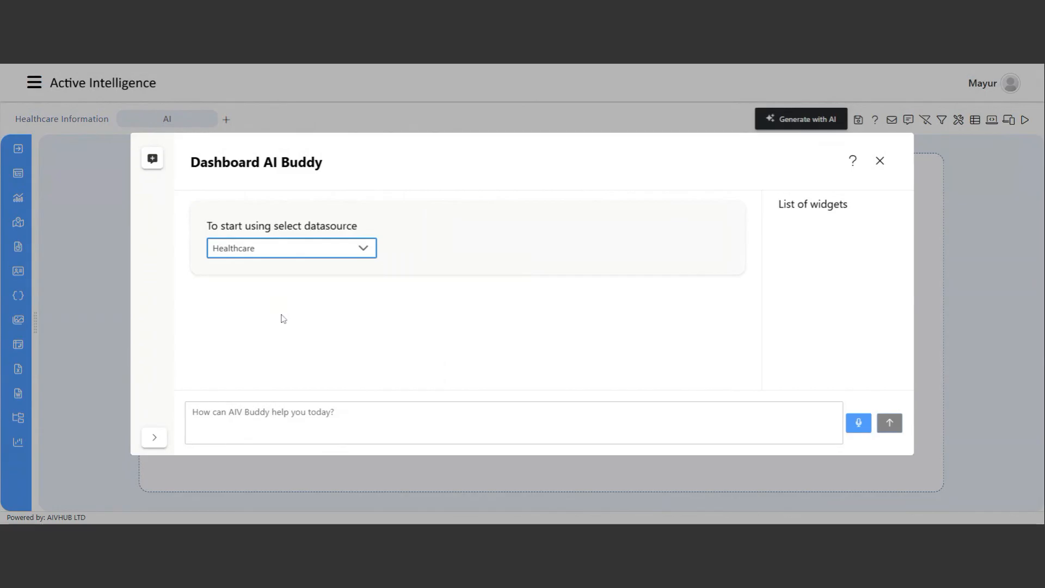
click(244, 419)
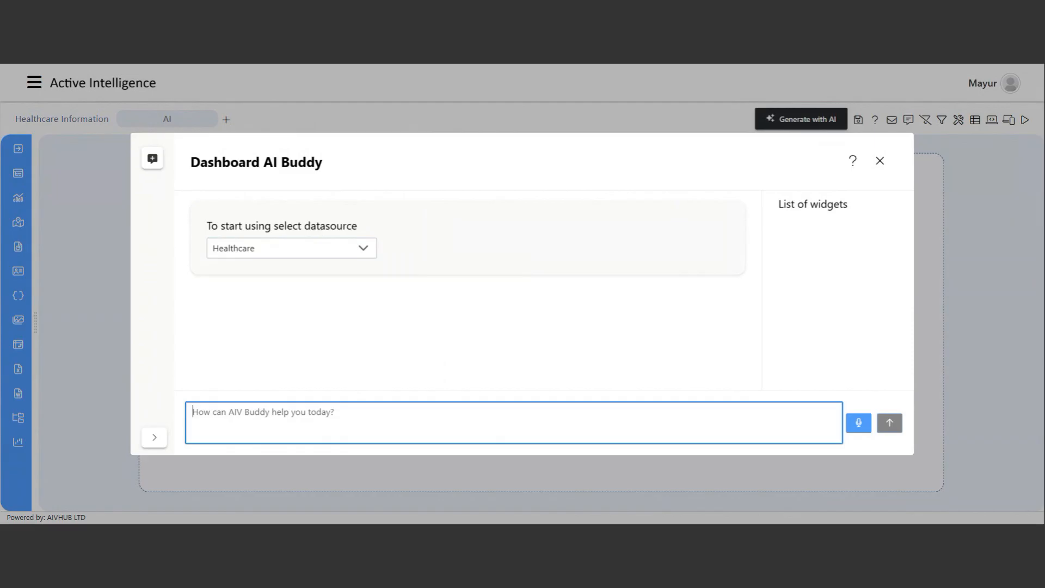
text(Generate )
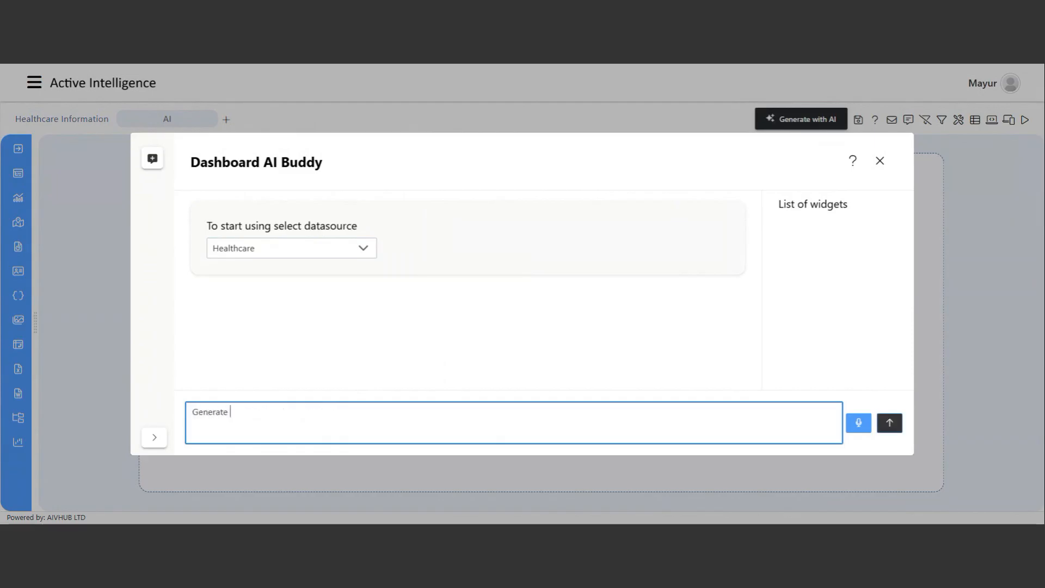
text(me a dahsbo)
key(BackSpace)
key(BackSpace)
key(BackSpace)
key(BackSpace)
text(shboard )
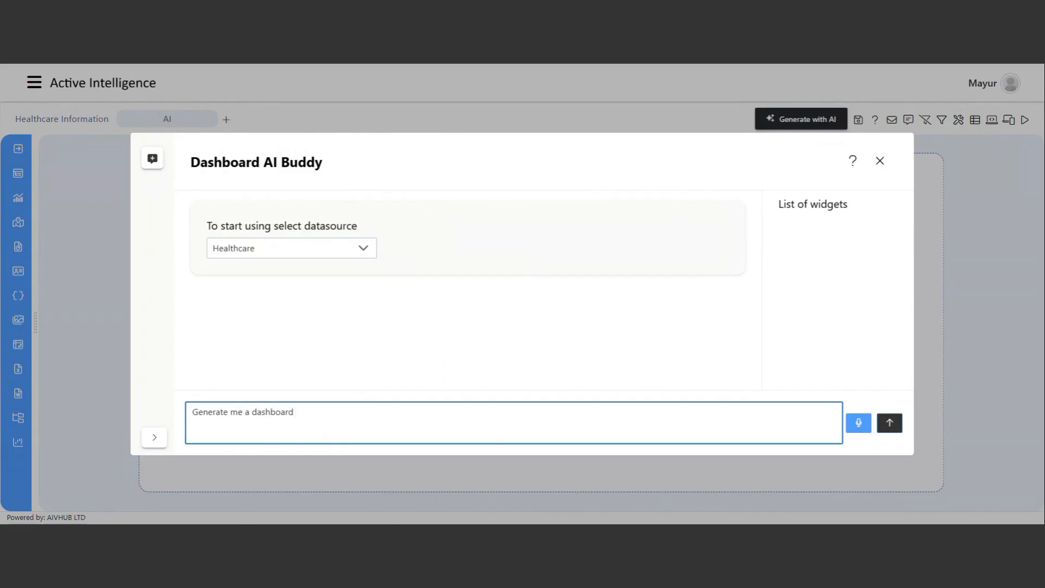
text(with attached healtcare databas)
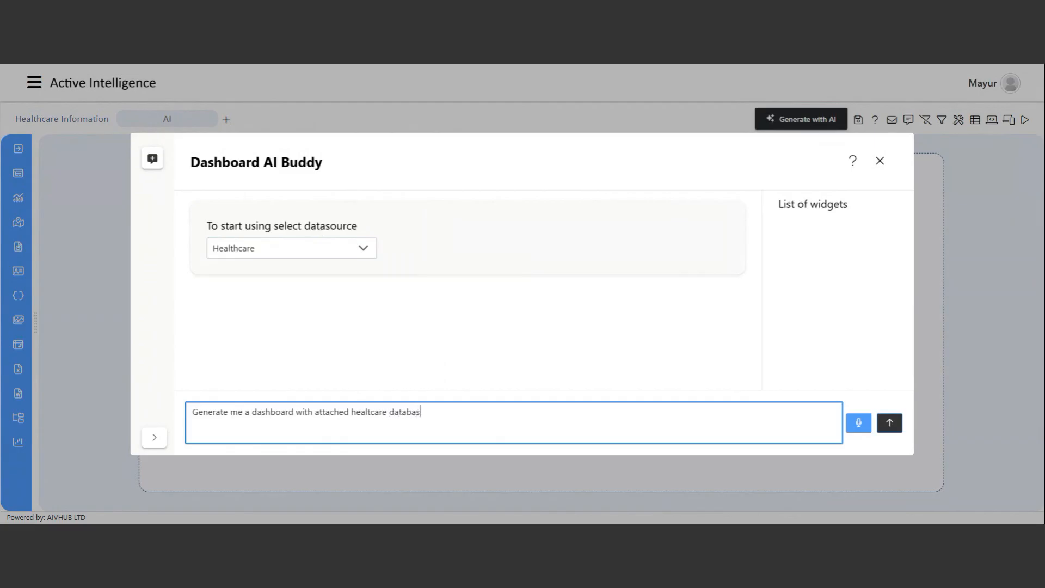
text(e provide me atleas)
text(t 5 widgets)
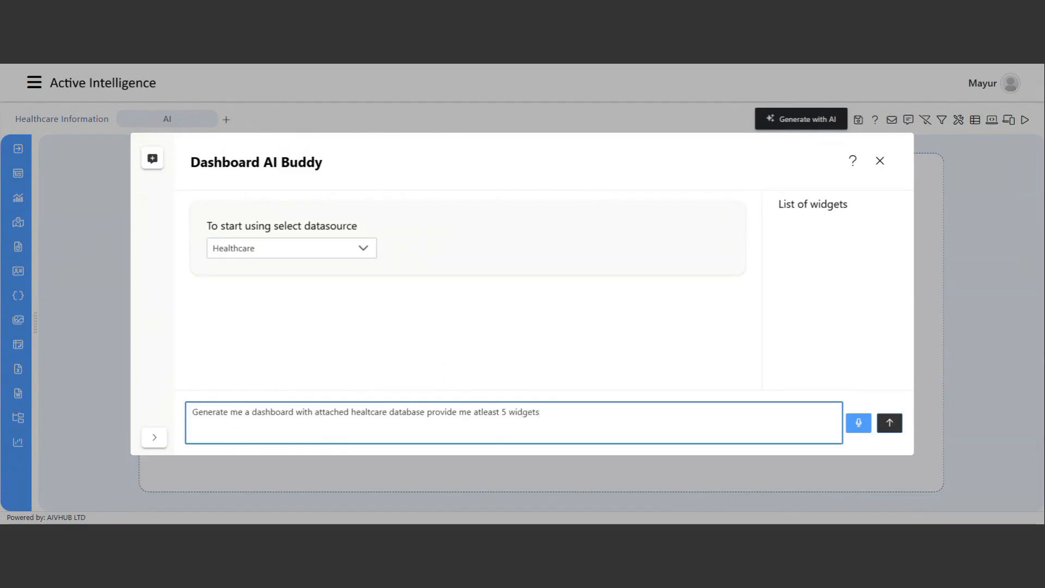
key(Return)
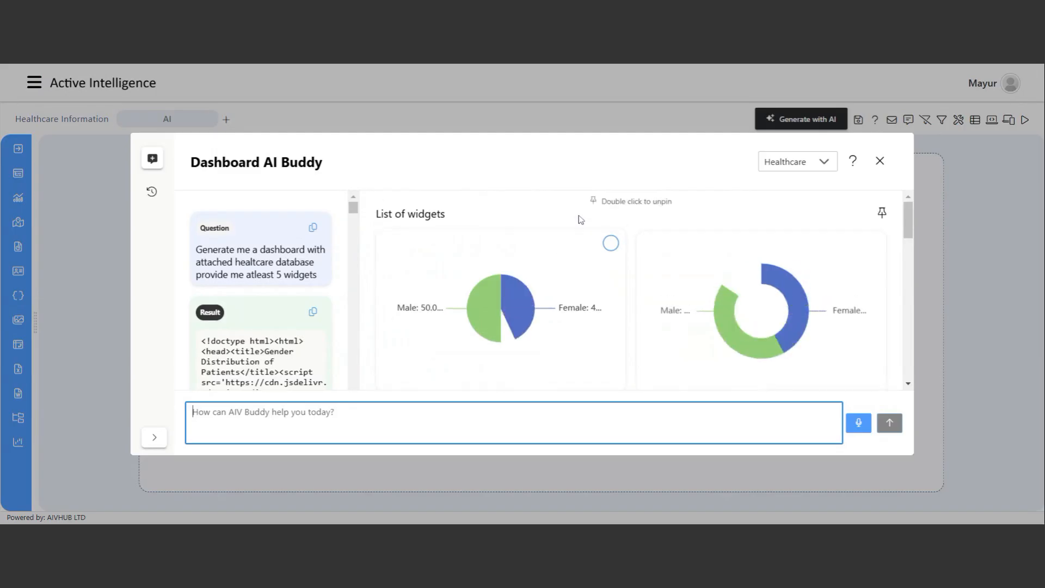
Add the gender-distribution donut chart from the AI Buddy results to the dashboard.
scroll(567, 315, down, 2)
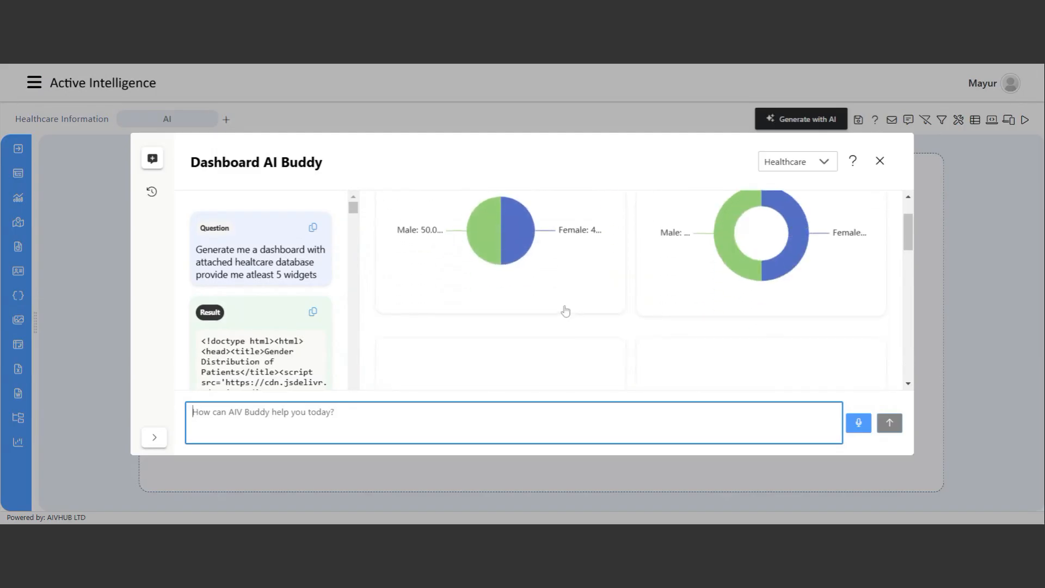
scroll(548, 315, up, 2)
scroll(539, 313, down, 5)
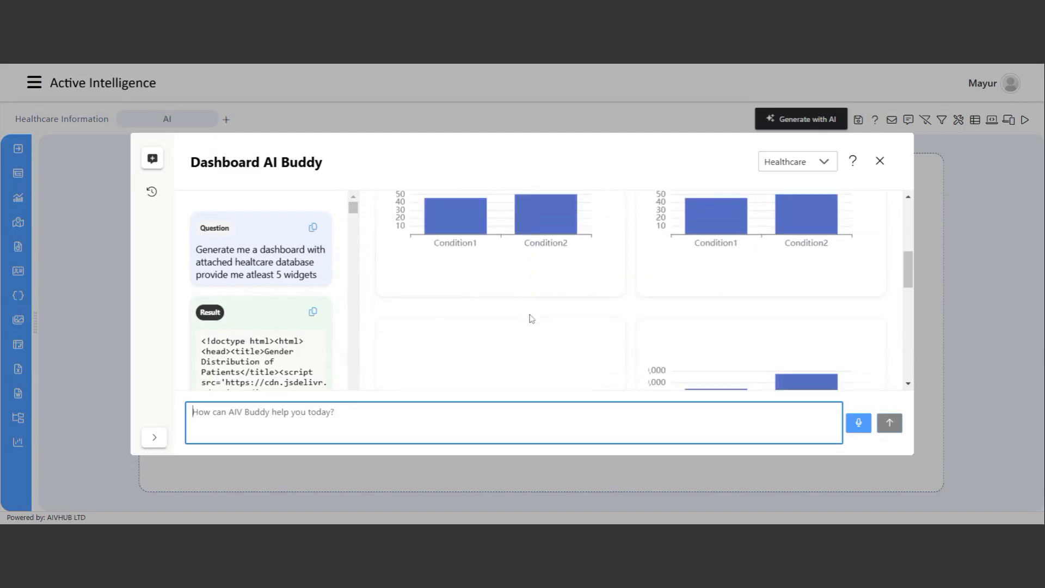
scroll(532, 310, down, 4)
scroll(530, 320, up, 2)
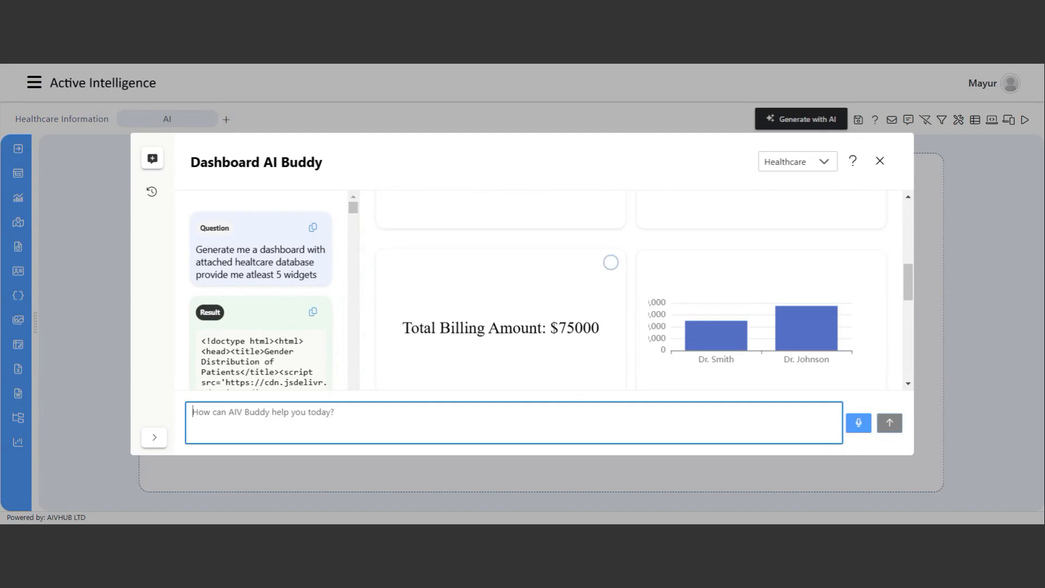
scroll(533, 318, down, 5)
scroll(550, 308, up, 4)
scroll(539, 280, down, 5)
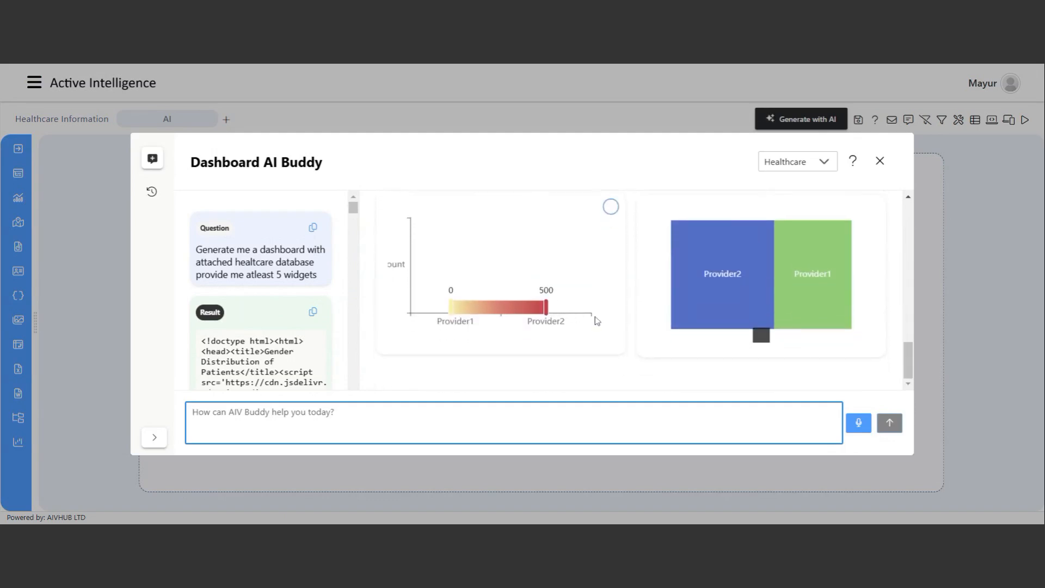
scroll(728, 355, up, 10)
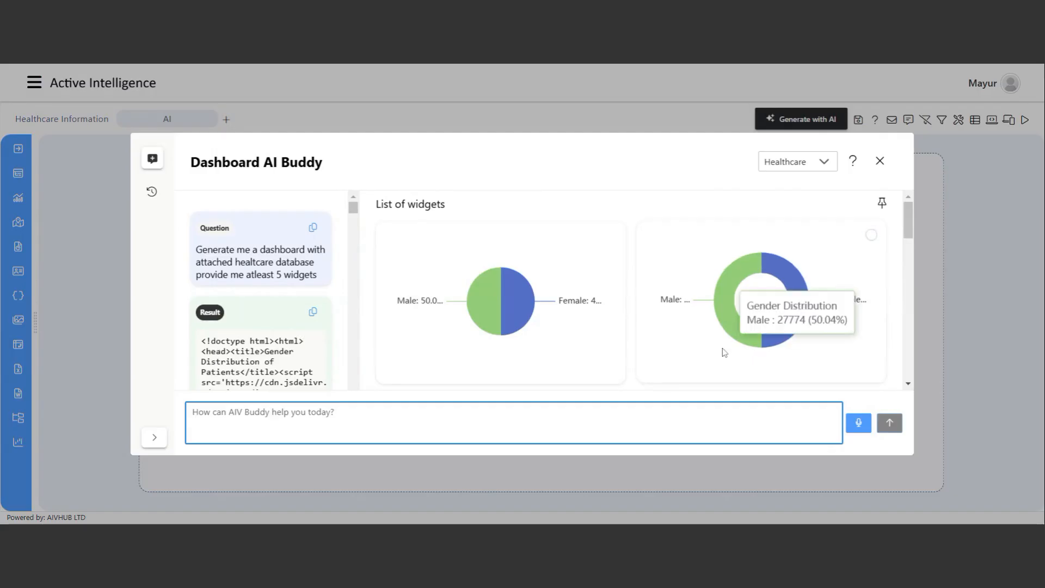
mouse_move(799, 312)
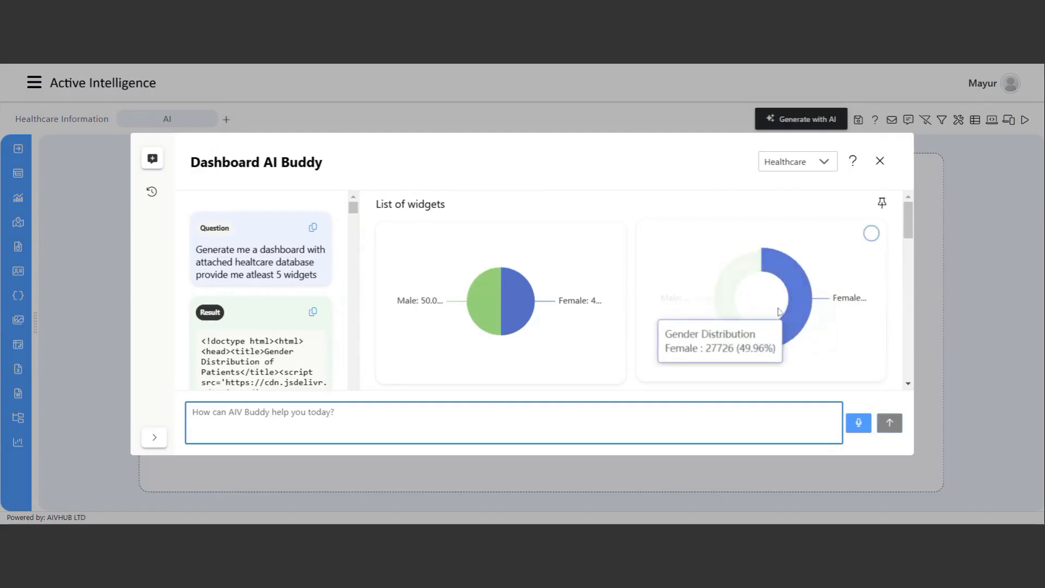
mouse_move(543, 301)
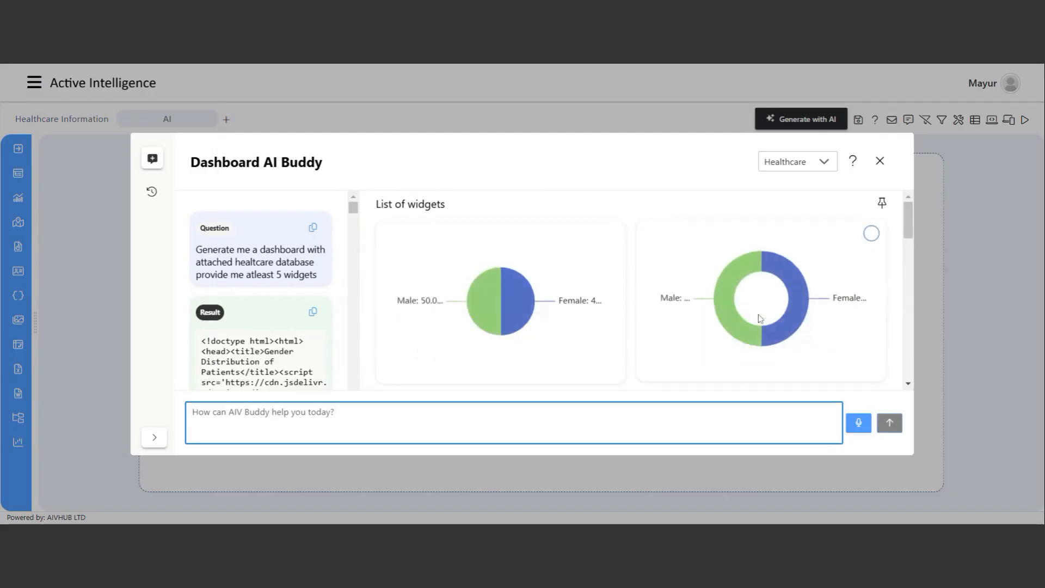
click(873, 236)
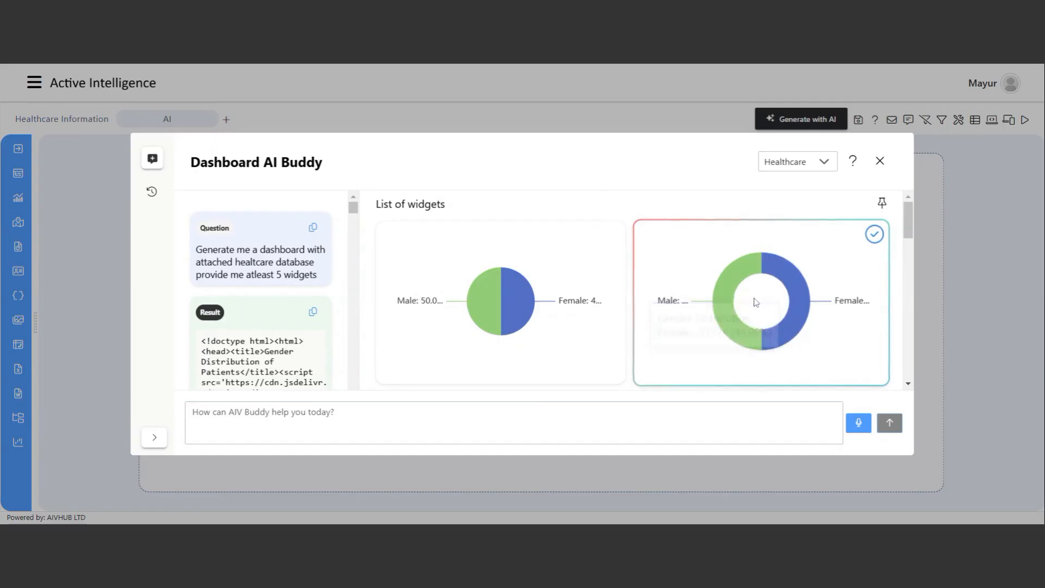
Add the Total Admissions and Emergency/Scheduled admission bar charts to the dashboard.
scroll(754, 301, down, 1)
scroll(746, 303, down, 2)
scroll(655, 308, down, 1)
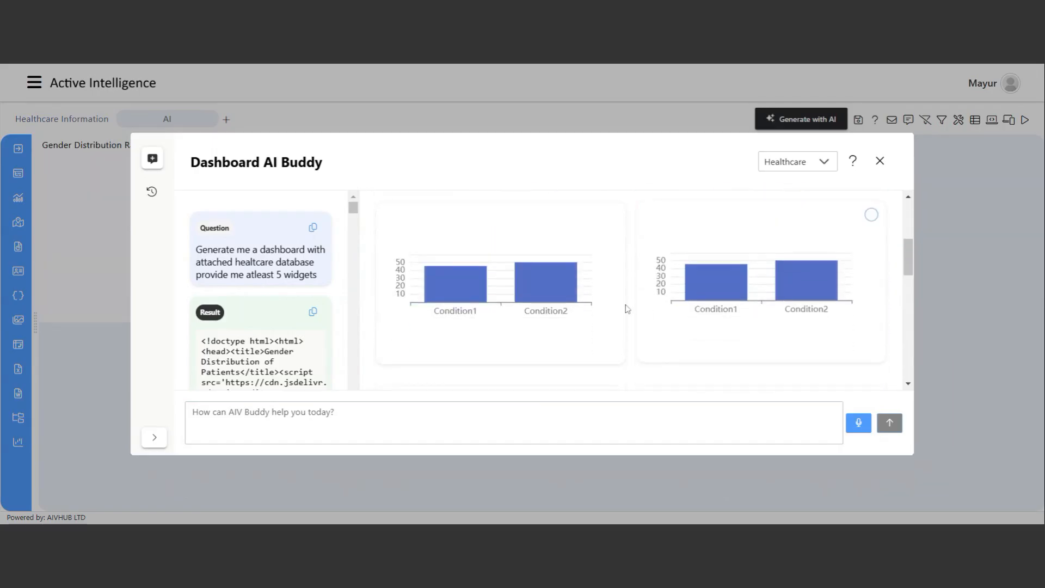
scroll(545, 312, up, 1)
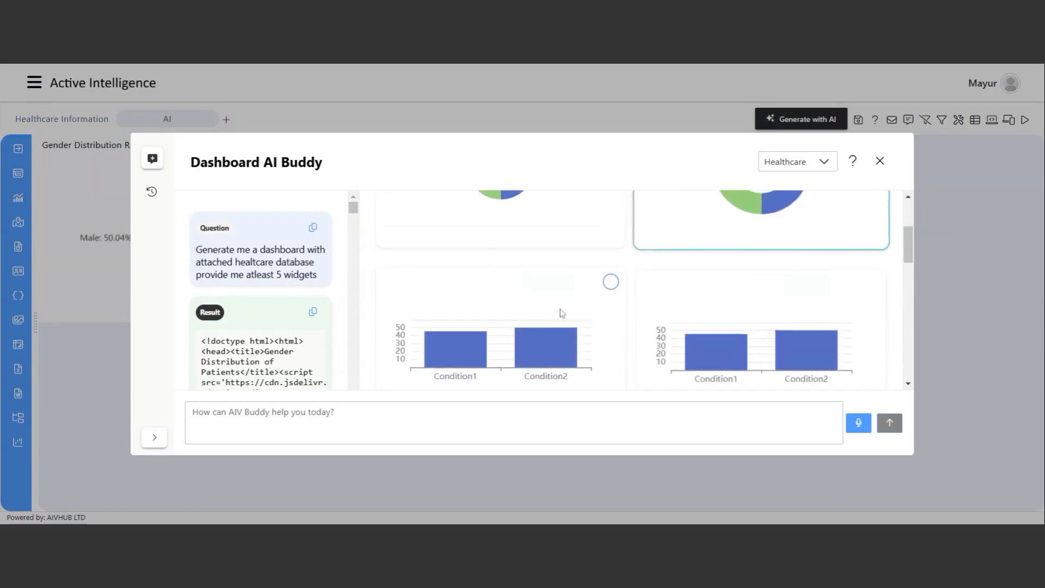
scroll(754, 370, down, 2)
scroll(753, 367, down, 2)
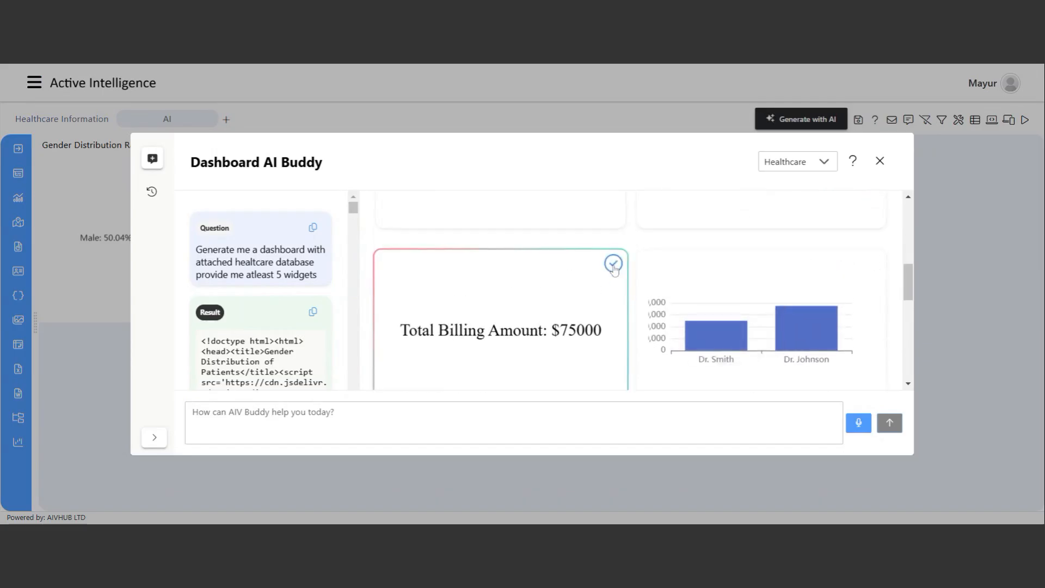
scroll(847, 308, down, 6)
scroll(847, 308, up, 3)
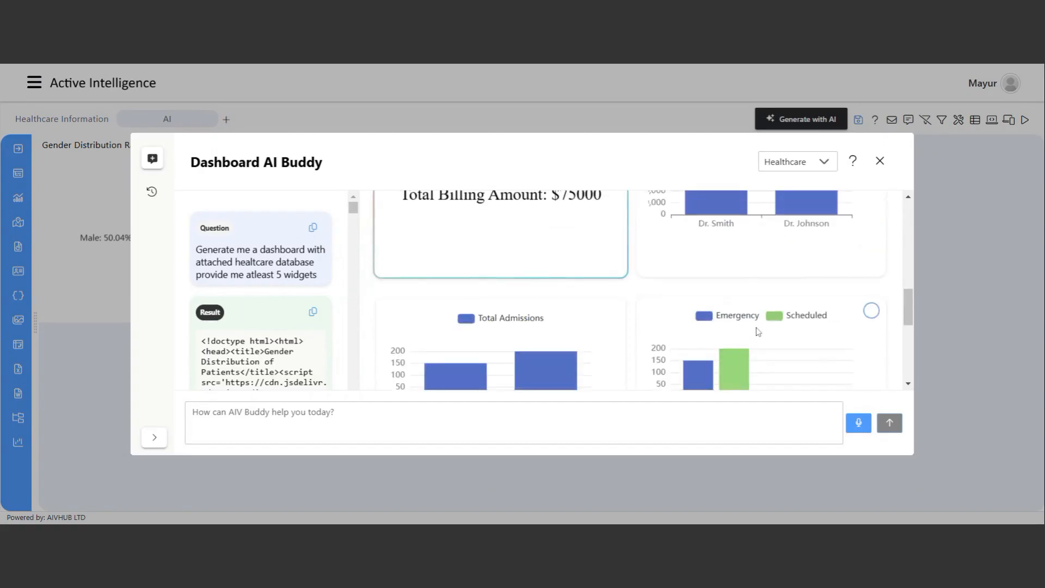
scroll(692, 373, down, 2)
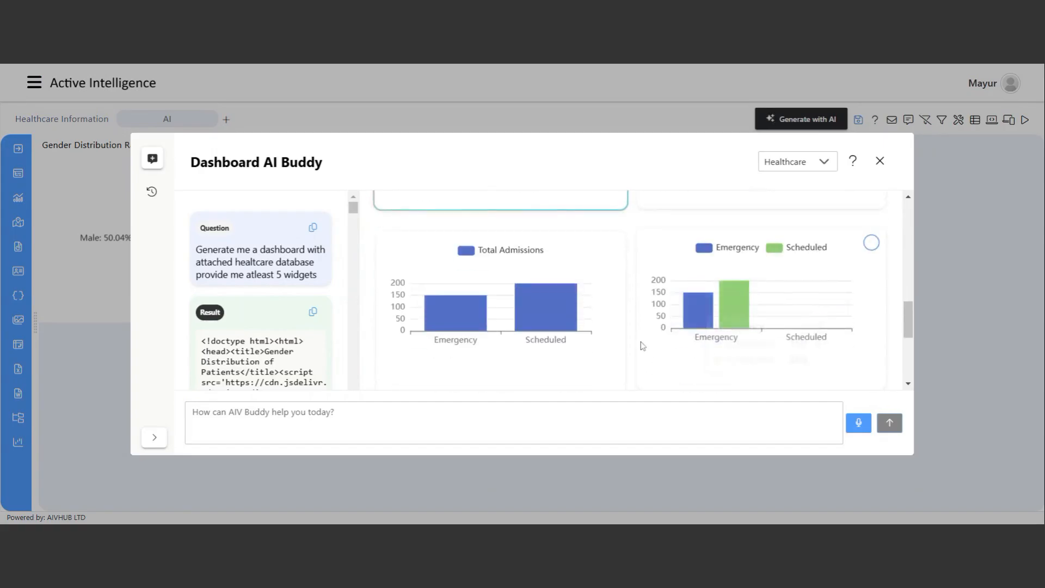
click(610, 243)
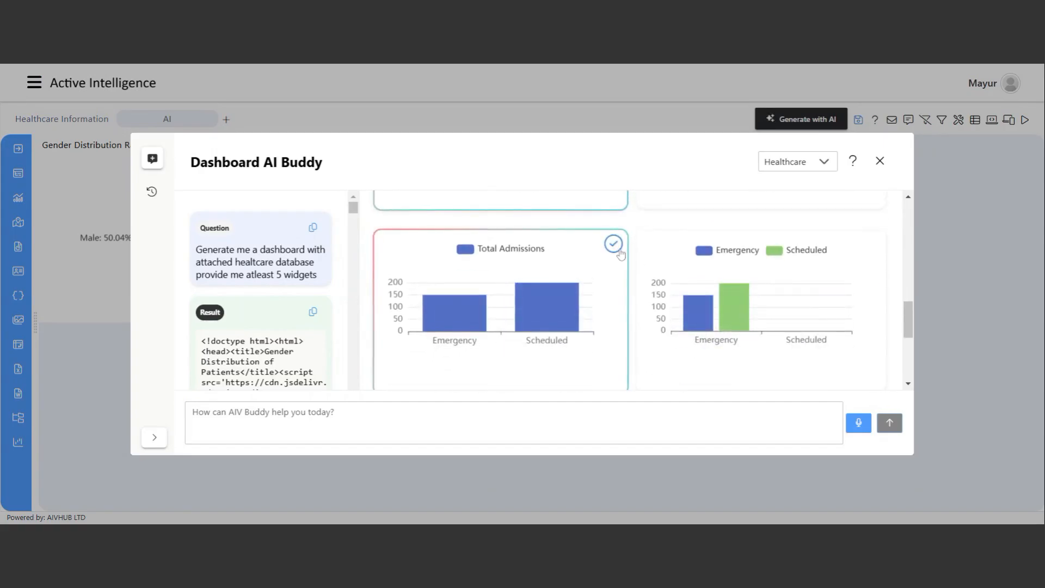
scroll(858, 303, down, 4)
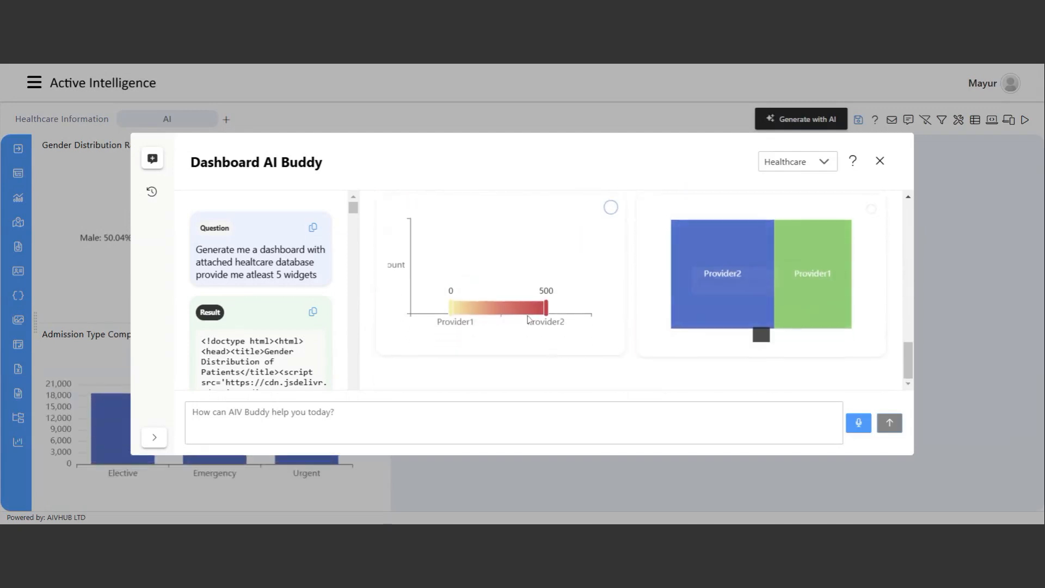
scroll(753, 345, up, 4)
scroll(753, 346, up, 3)
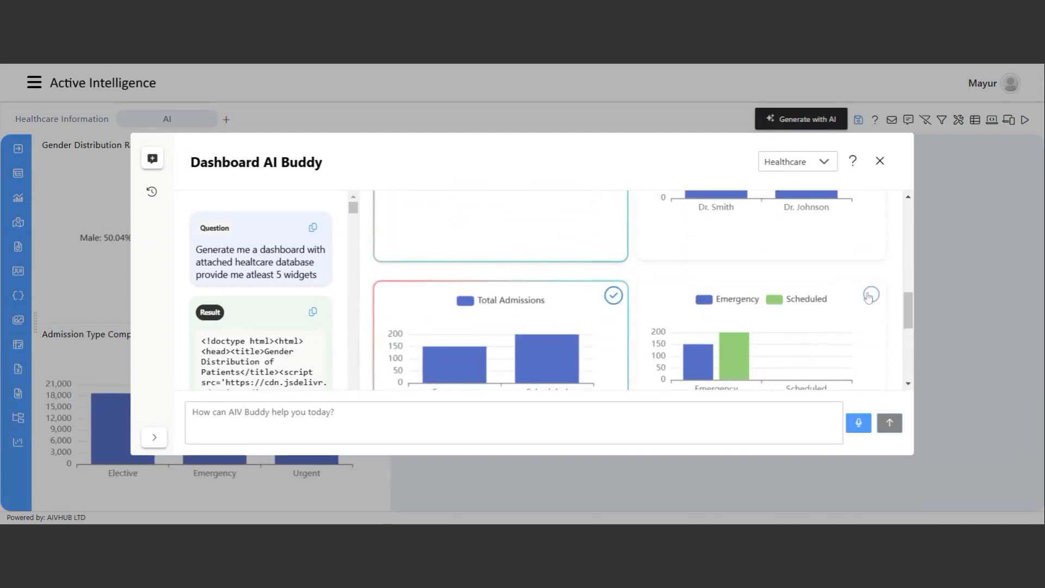
click(874, 297)
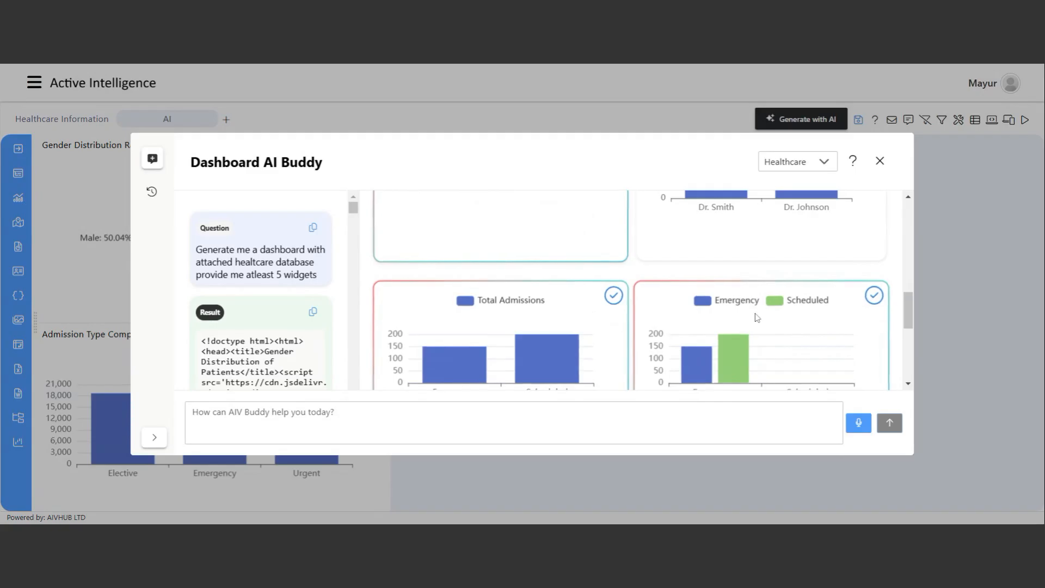
Close AI Buddy, save the dashboard, and view the AI tab's four widgets in preview mode.
click(880, 160)
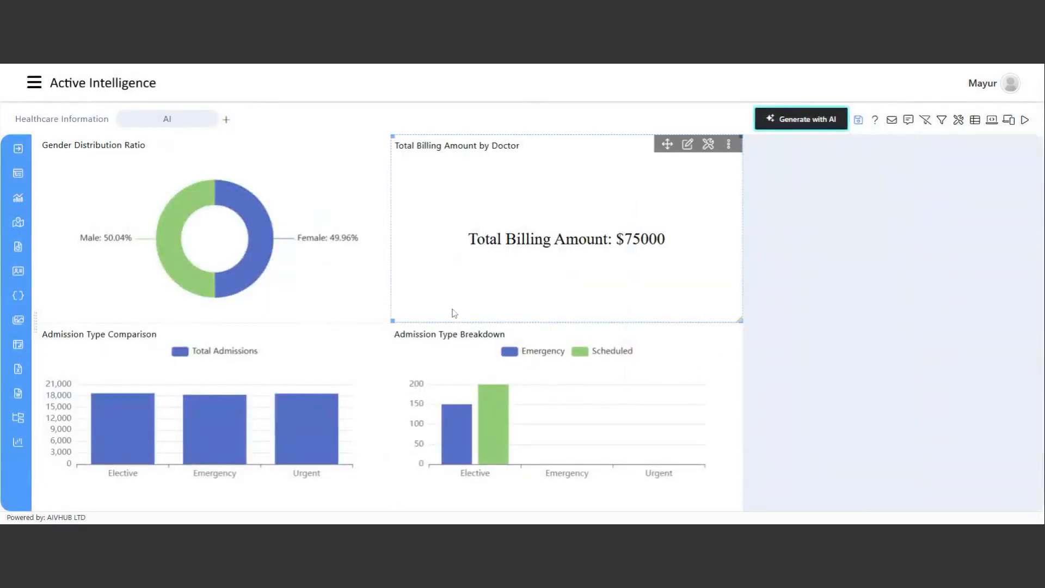
click(858, 120)
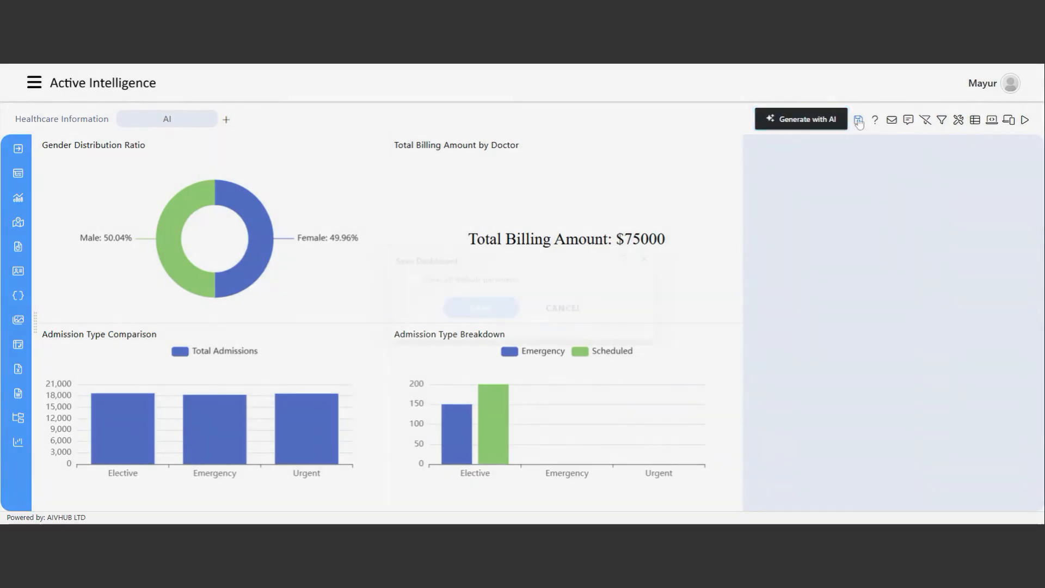
click(473, 309)
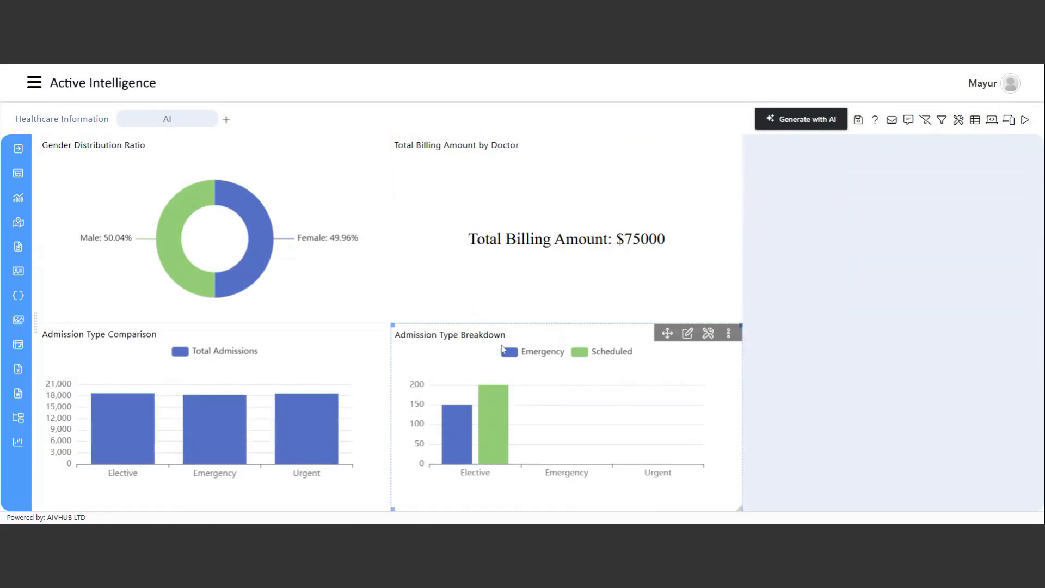
mouse_move(506, 445)
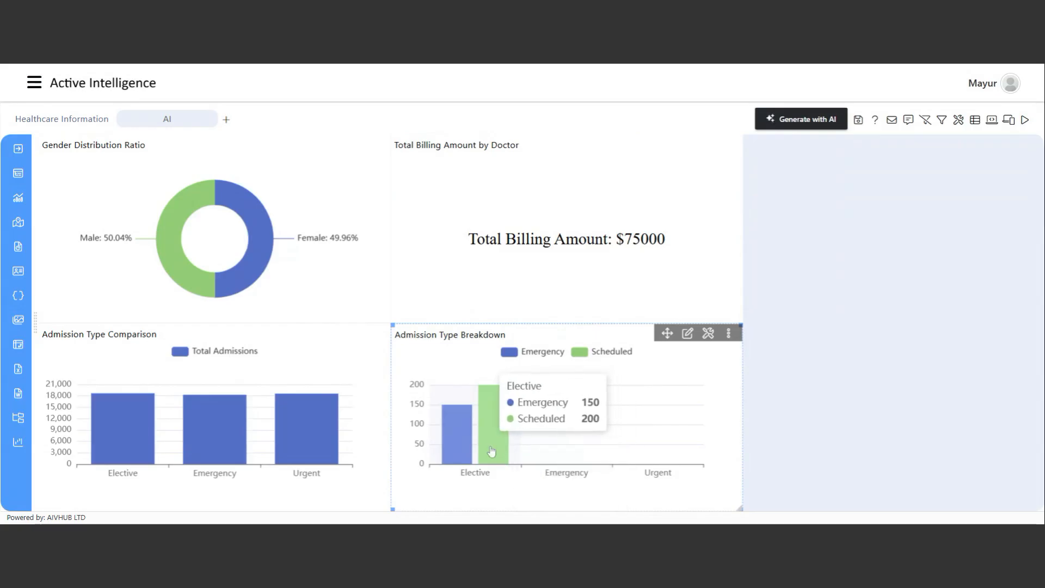
click(1024, 119)
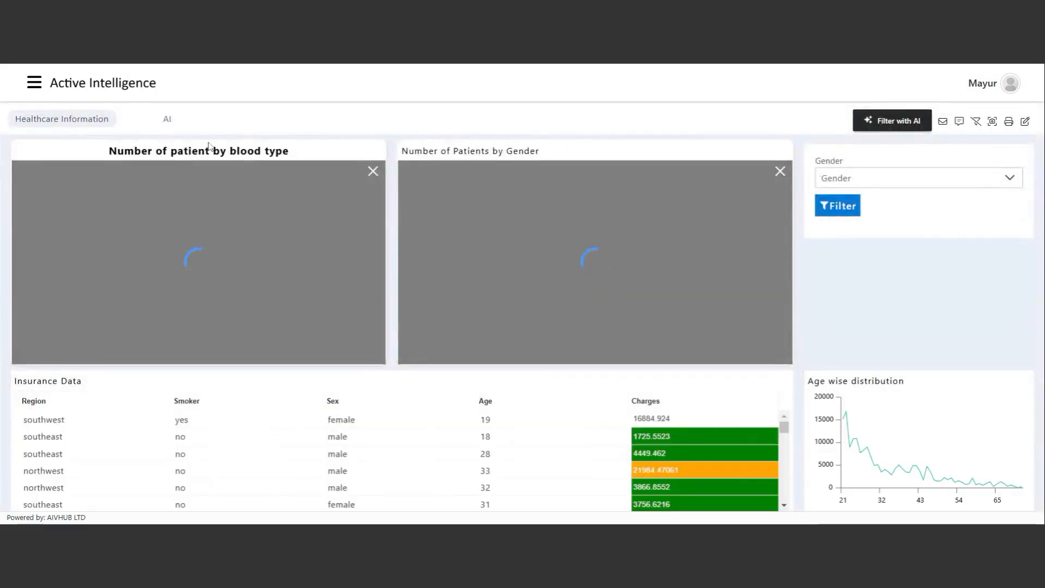
click(167, 124)
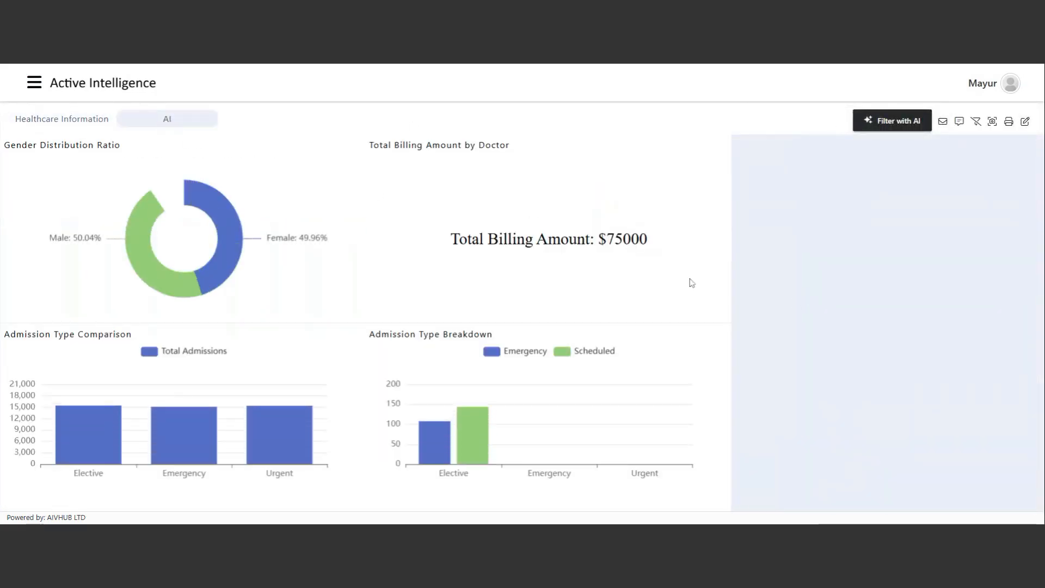
mouse_move(213, 424)
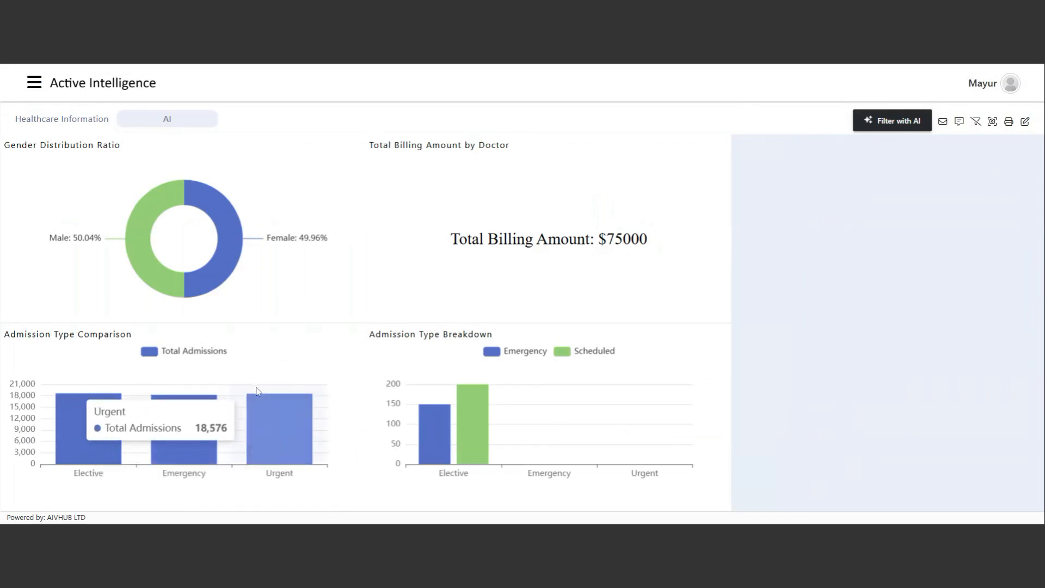